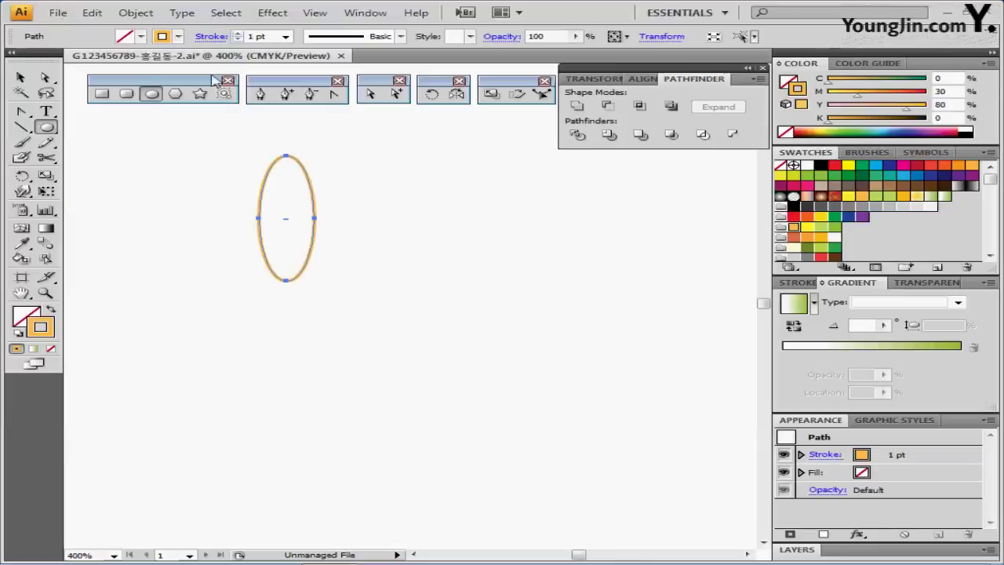
Step: Convert the ellipse's bottom anchor to a corner point and raise its two side anchors to form a teardrop petal
left_click(335, 96)
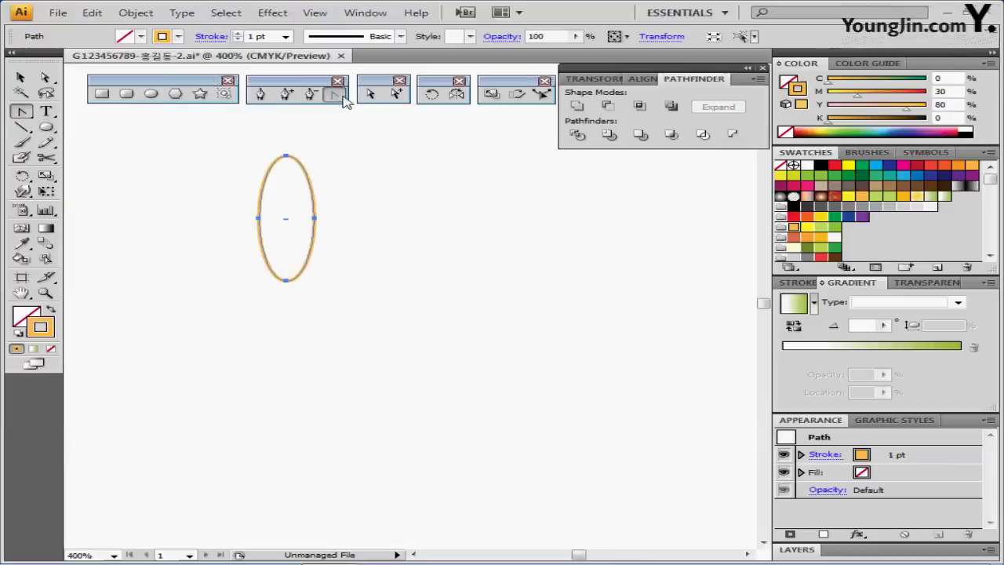
left_click(286, 282)
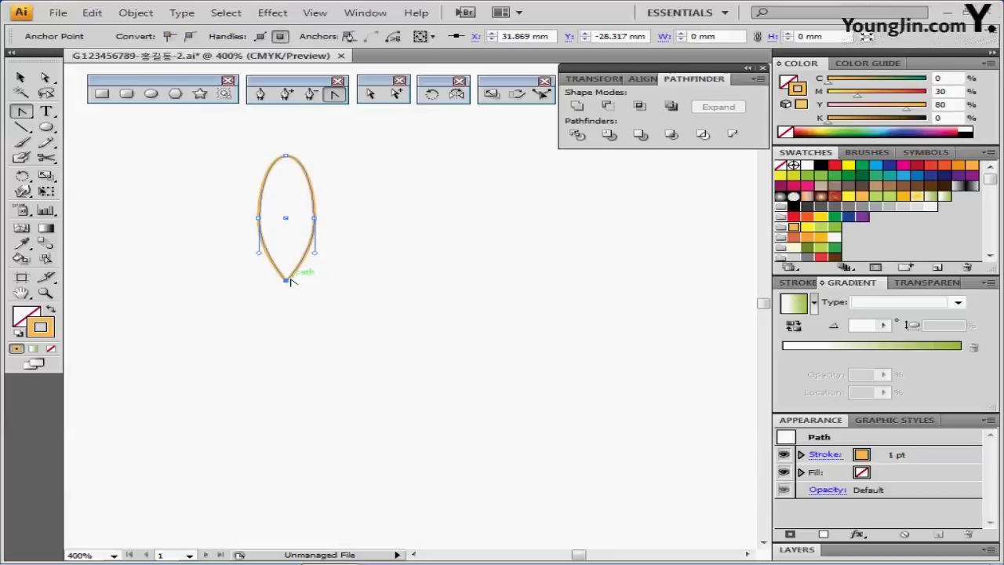
left_click(370, 94)
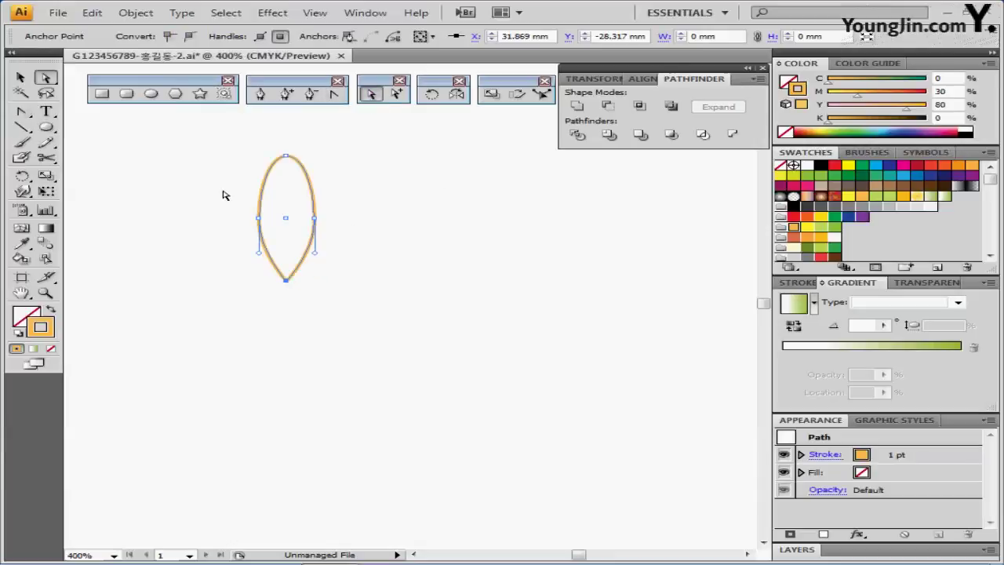
left_click_drag(223, 191, 316, 211)
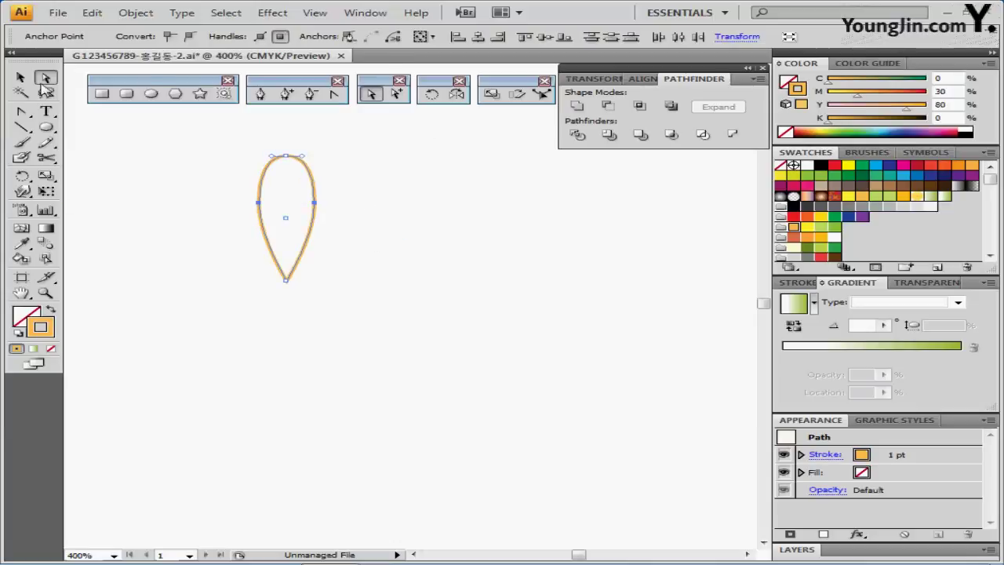
left_click_drag(215, 152, 340, 295)
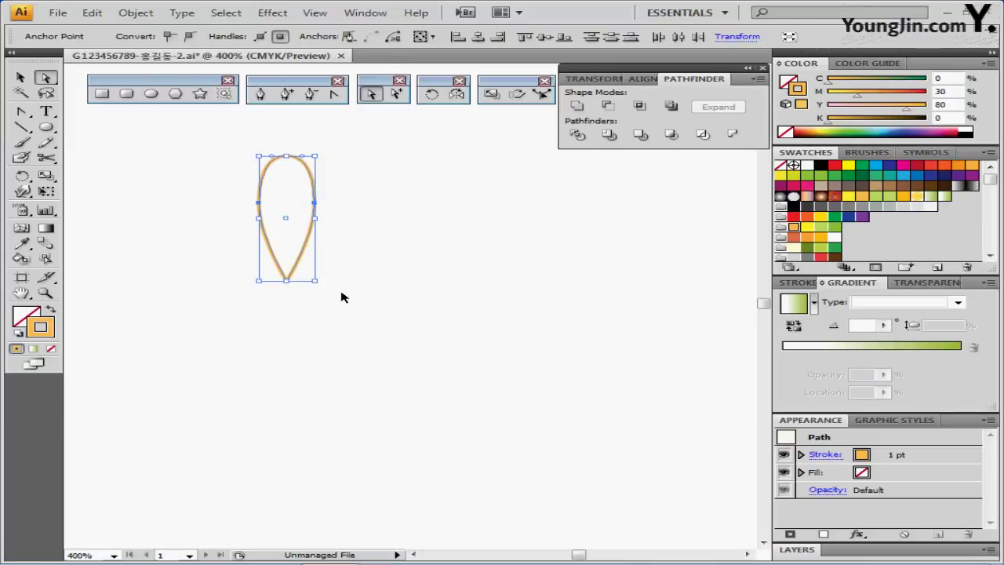
Step: Apply the Tapered Stroke brush to the petal outline and set its stroke weight to 0.25 pt
left_click(381, 135)
left_click_drag(225, 133, 387, 253)
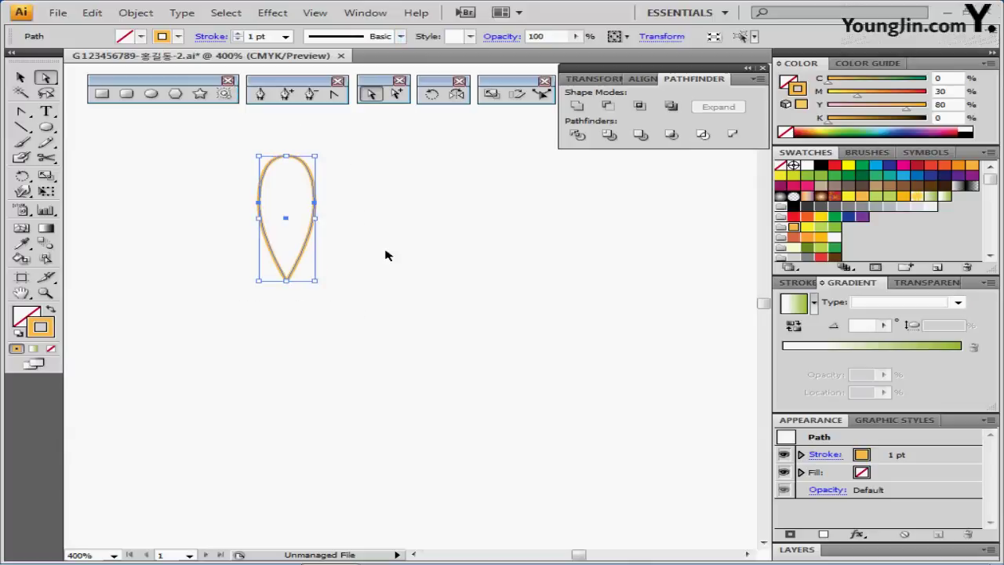
left_click(400, 37)
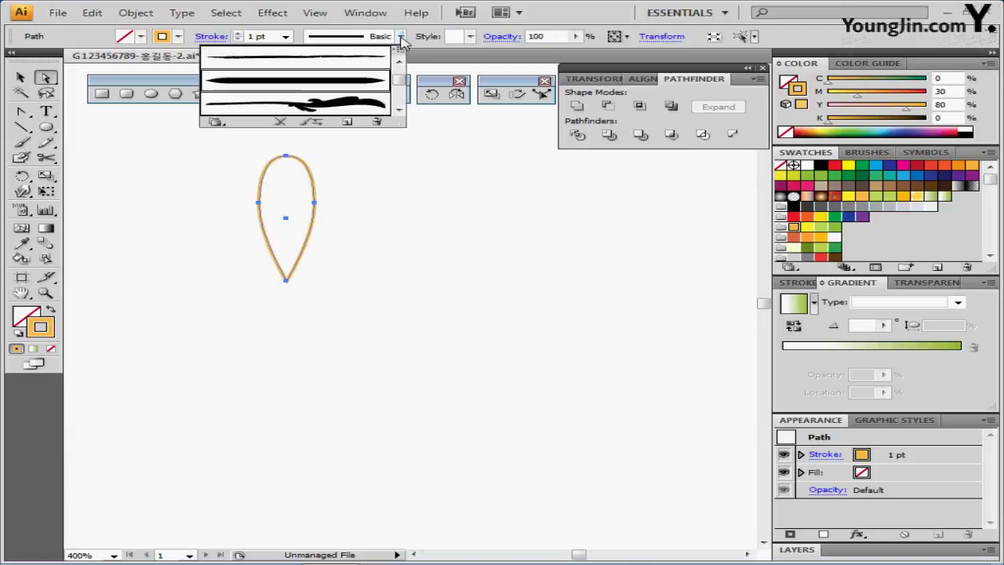
left_click(267, 82)
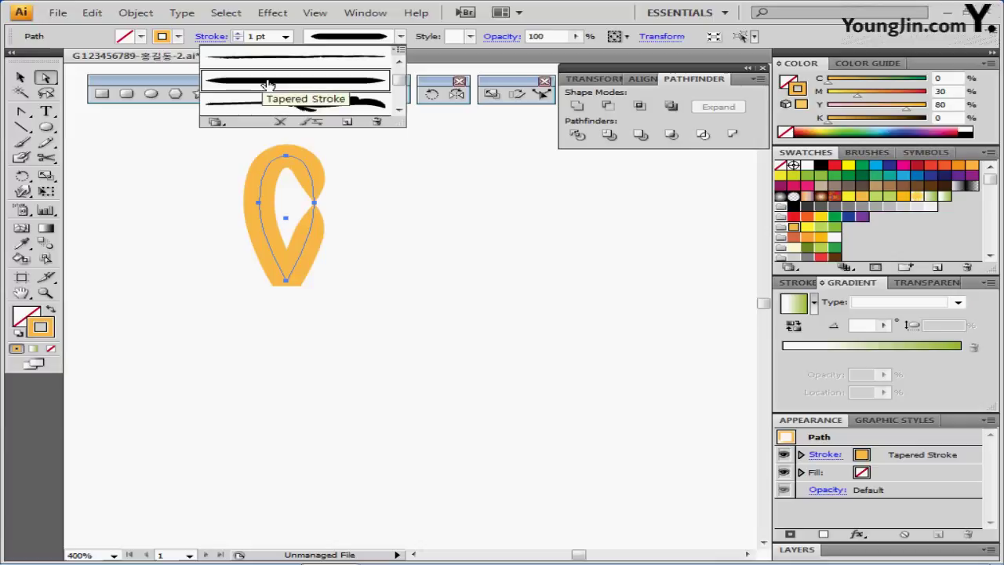
left_click(285, 37)
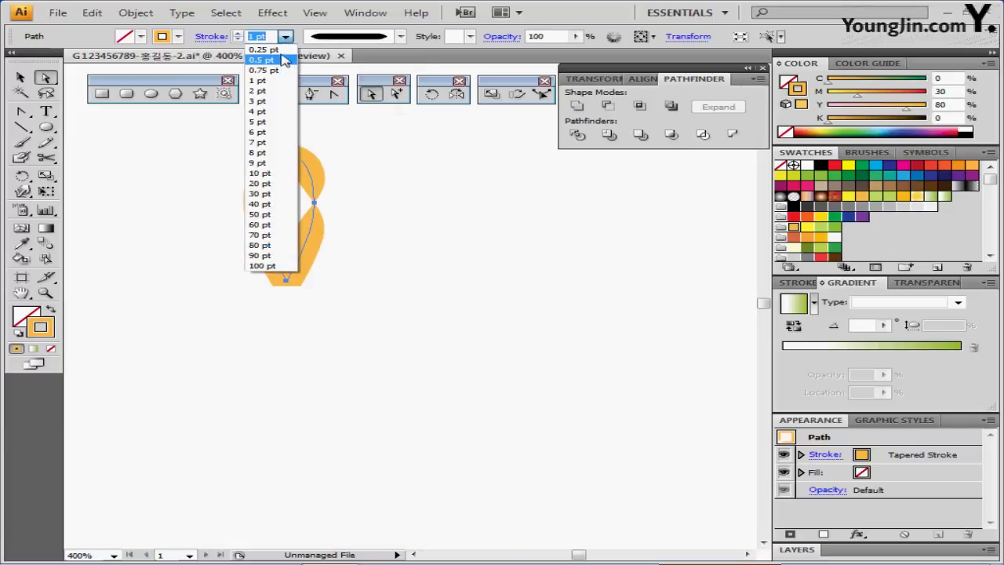
left_click(284, 59)
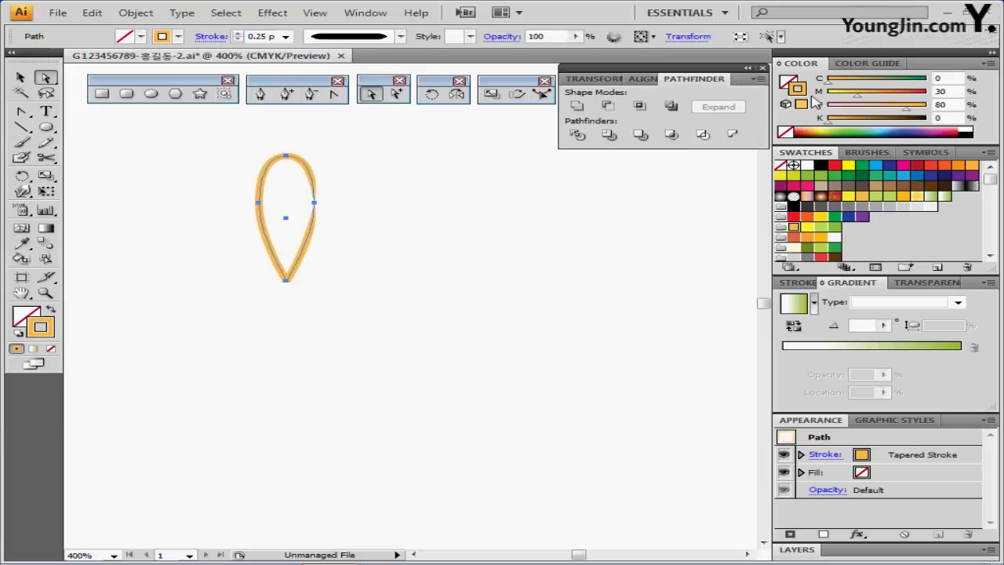
Step: Cut the petal path open at its bottom tip with the Scissors tool and reselect the whole petal
left_click(951, 105)
left_click_drag(47, 159, 102, 178)
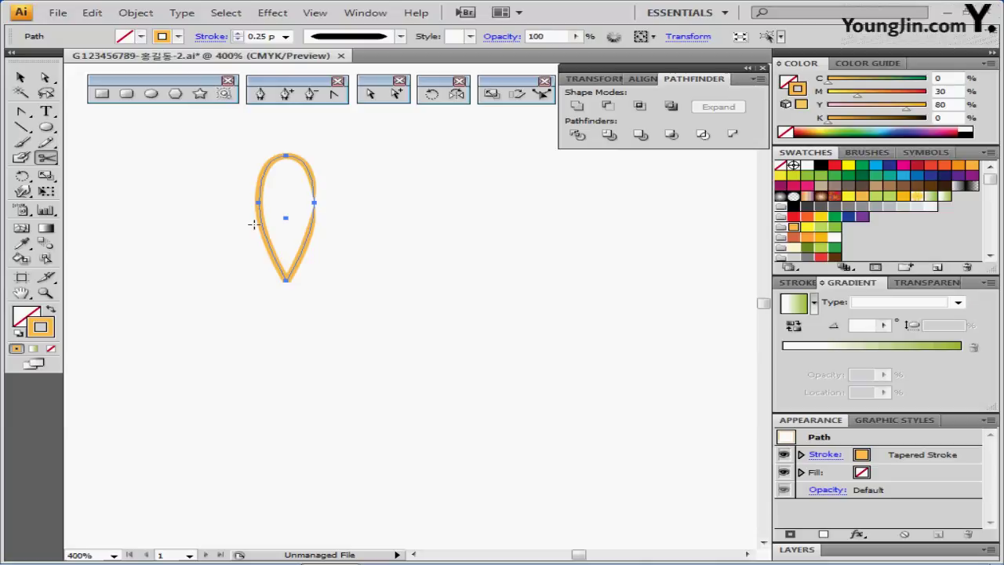
left_click(286, 280)
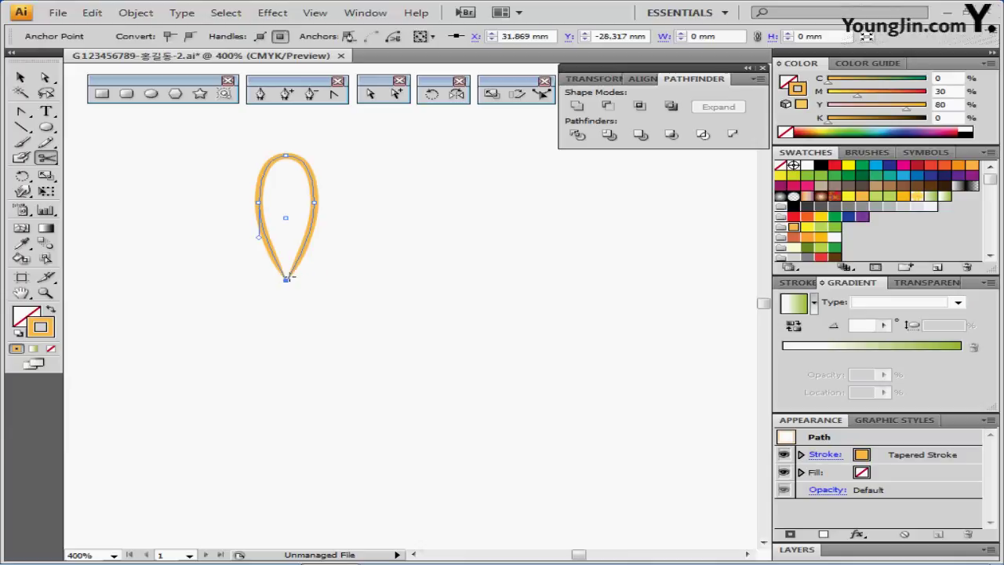
left_click(373, 312, "ctrl")
left_click_drag(373, 312, 387, 329)
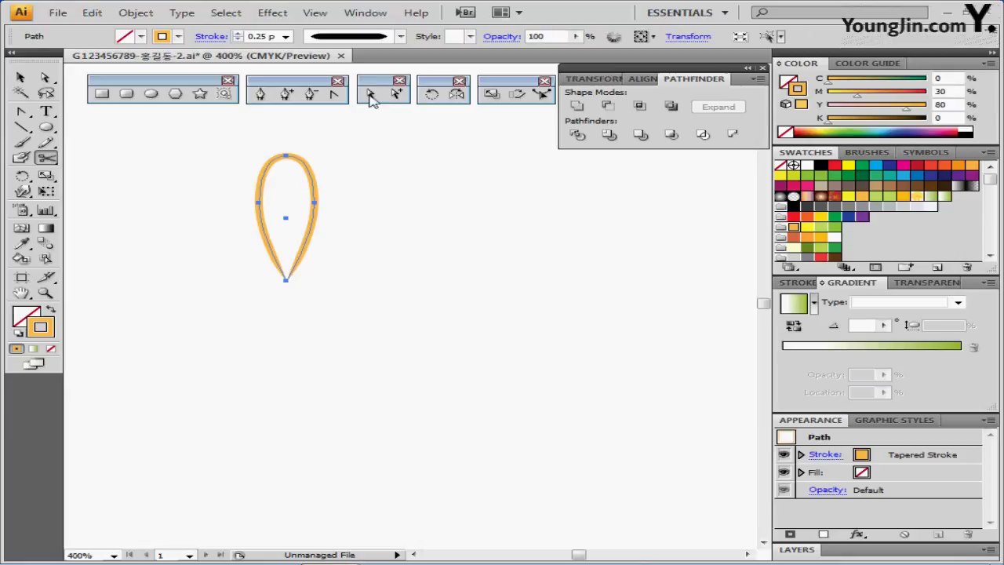
Step: Create a copy of the petal rotated 45° clockwise about its bottom tip
left_click(431, 94)
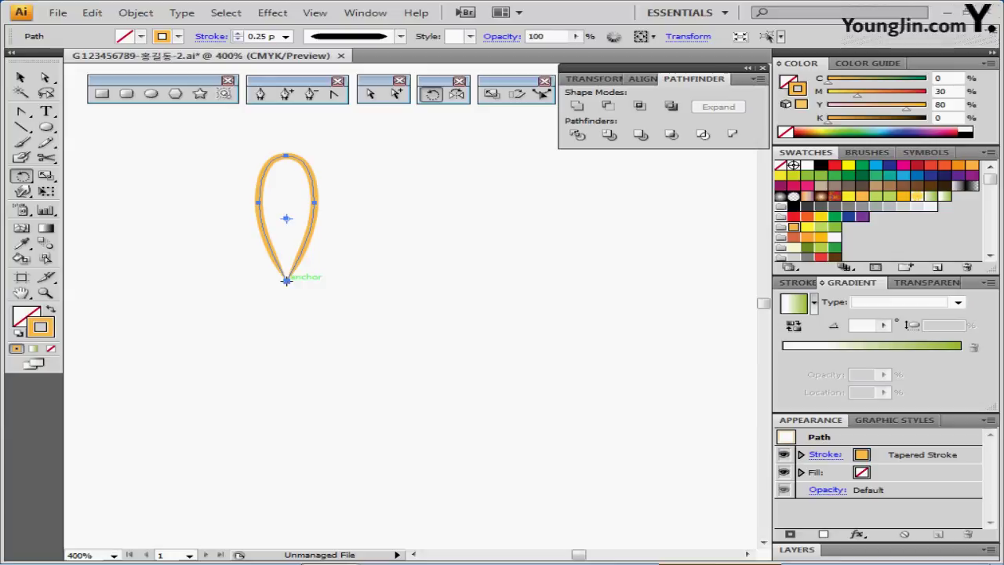
left_click(286, 280)
left_click_drag(366, 167, 455, 205)
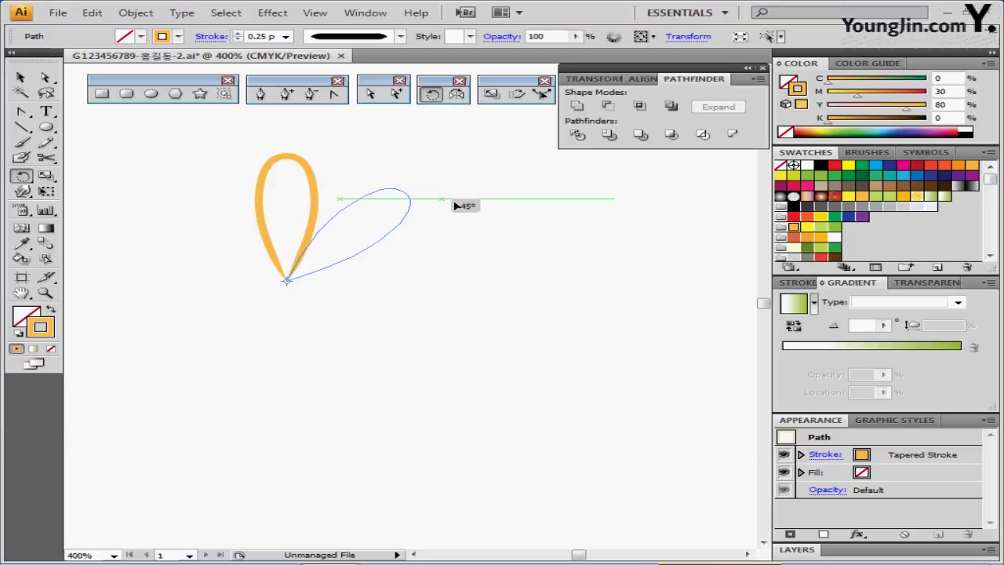
left_click_drag(455, 205, 456, 206)
left_click_drag(456, 206, 453, 202)
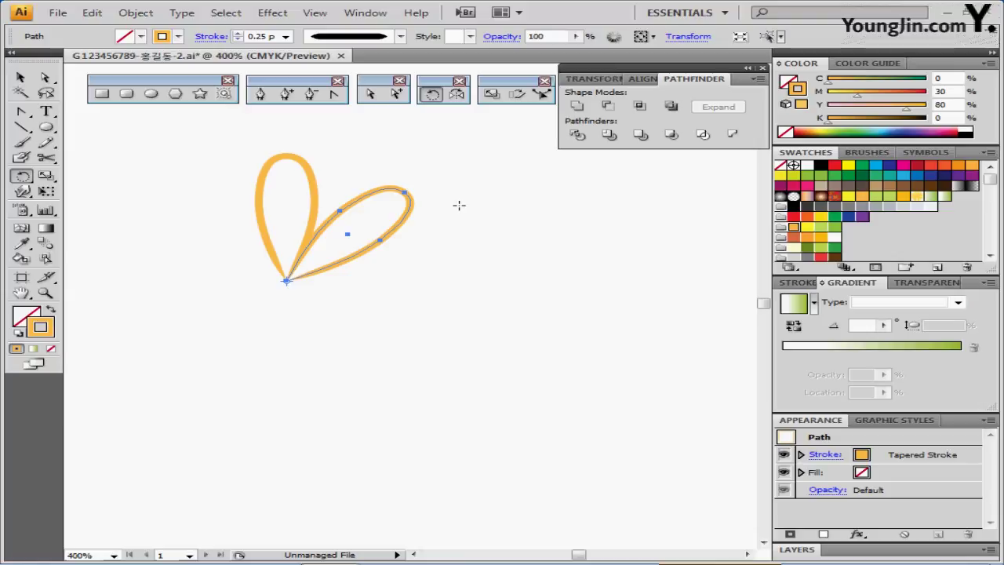
Step: Repeat the rotated copy six times to complete an eight-petal flower
key("ctrl+d")
key("ctrl+d")
key("ctrl+d")
key("ctrl+d")
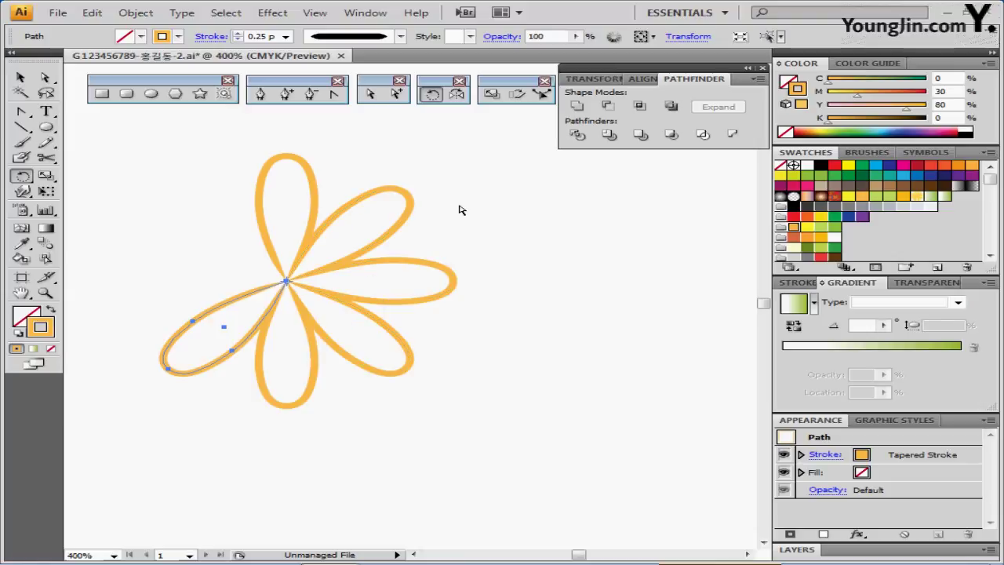
key("ctrl+d")
key("ctrl+d")
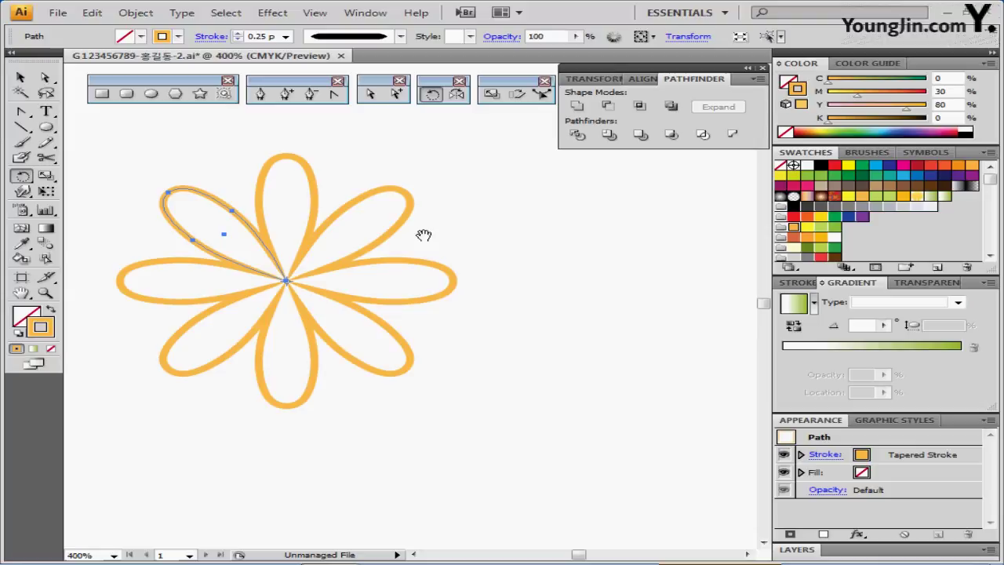
Step: Select all eight outlined petals and create a copy scaled uniformly to 120%
left_click_drag(423, 235, 484, 214)
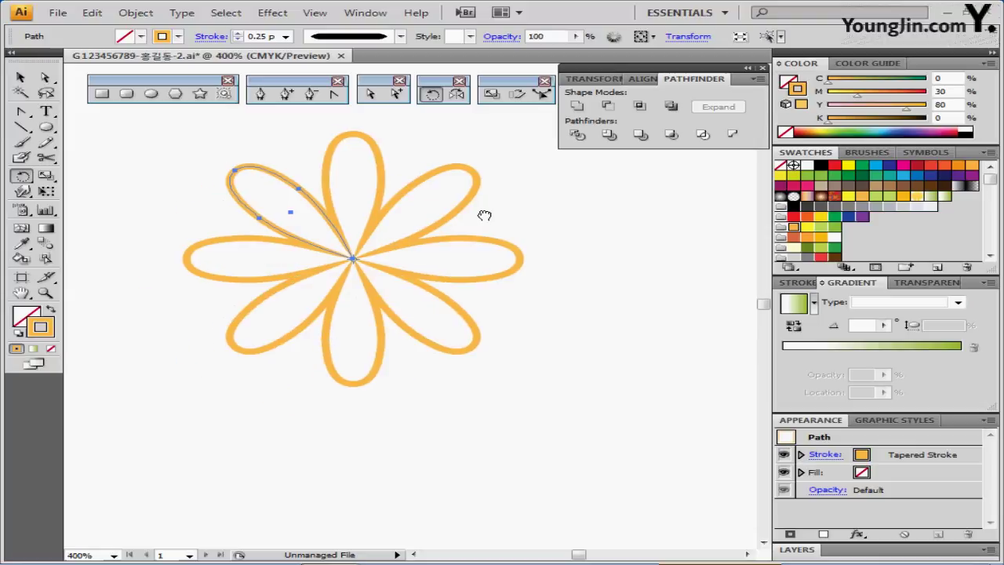
key("v")
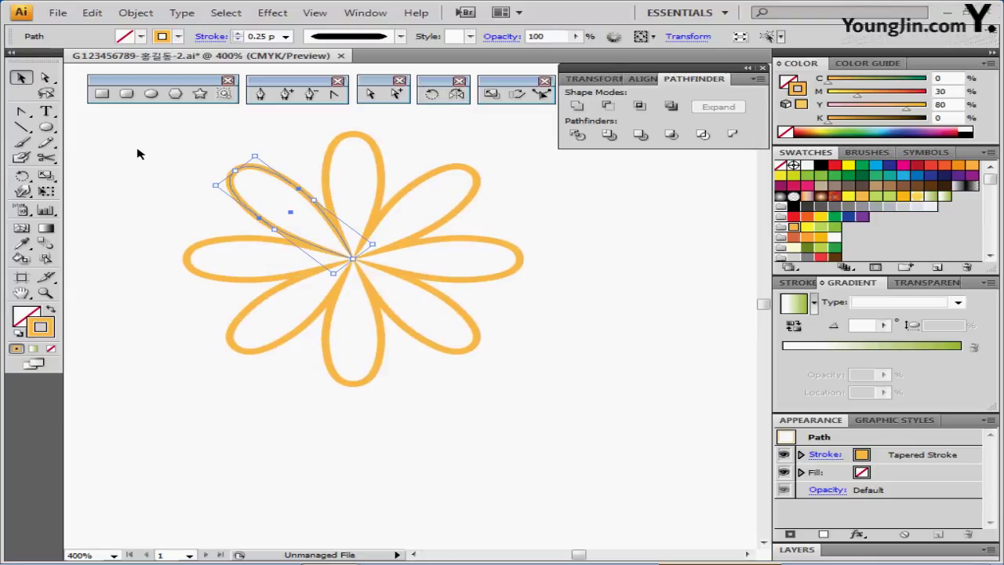
left_click_drag(140, 139, 506, 356)
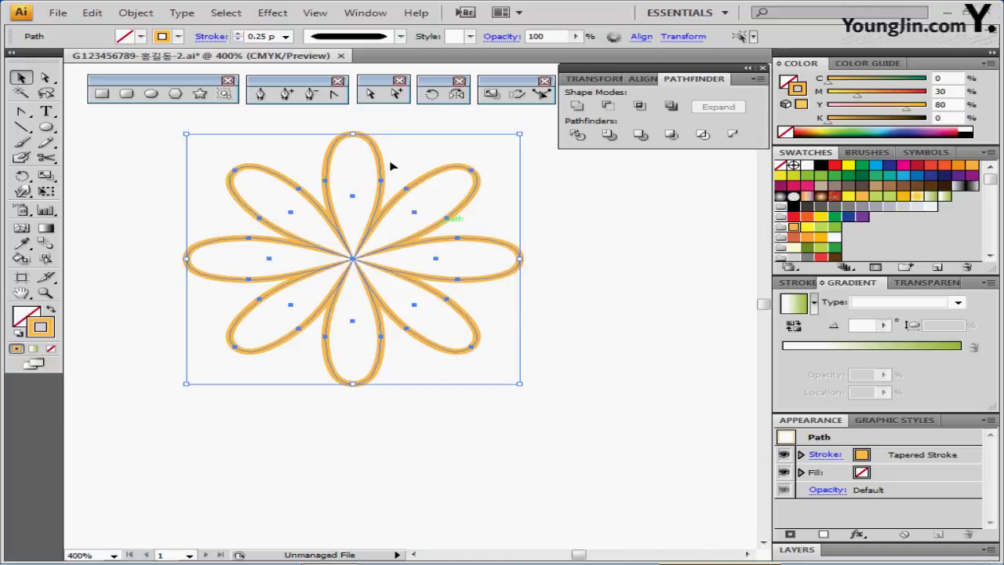
double_click(490, 94)
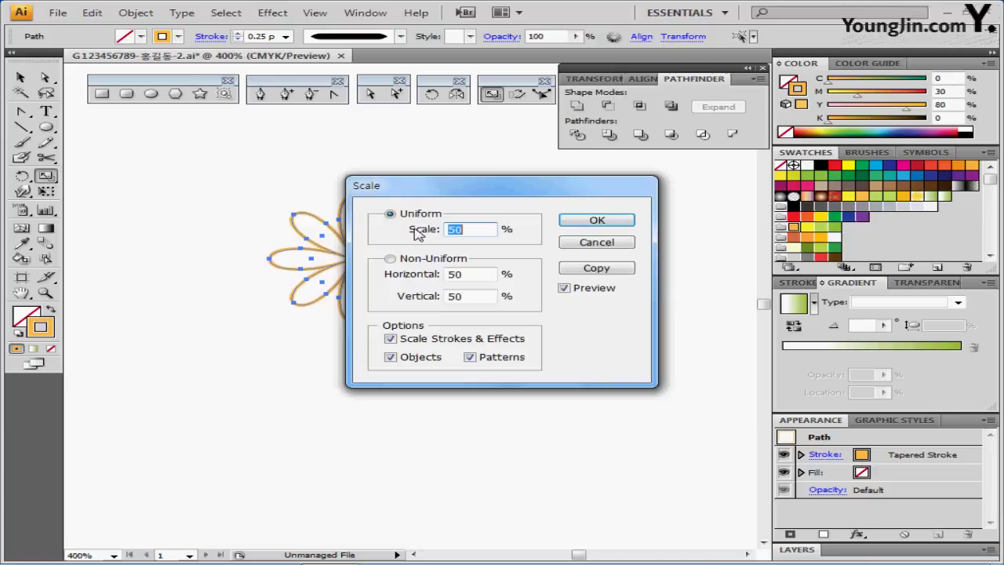
type("120")
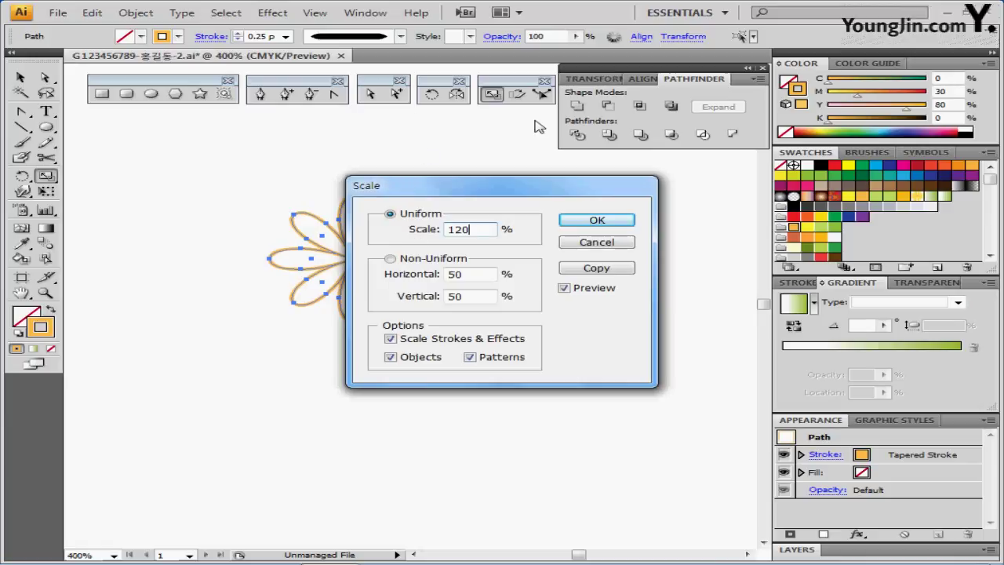
left_click(584, 268)
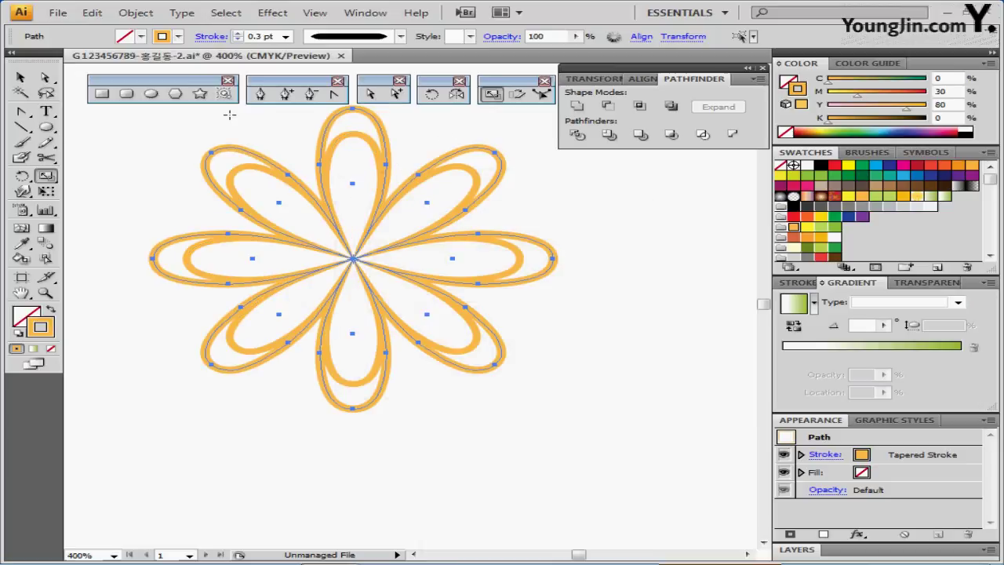
Step: Rotate the enlarged set of petals by 20°
double_click(431, 94)
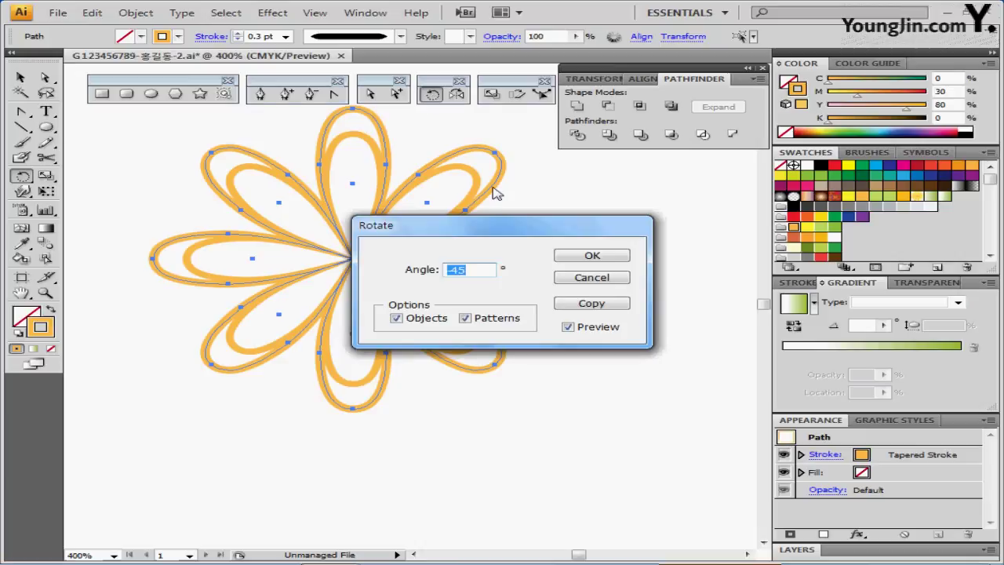
type("20")
left_click(580, 256)
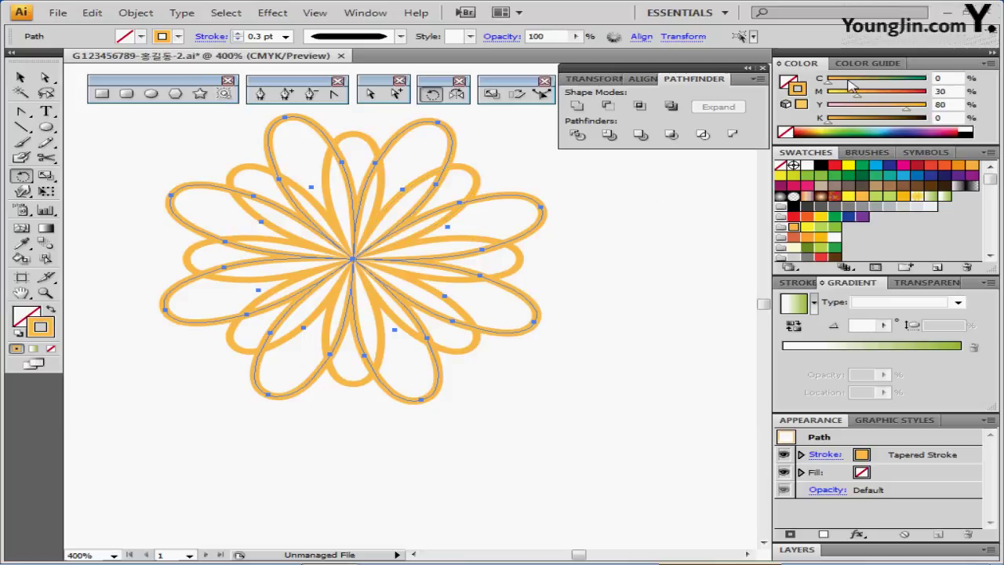
Step: Remove the stroke from the enlarged petals and fill them with yellow, C 0, M 0, Y 90, K 0
left_click(52, 312)
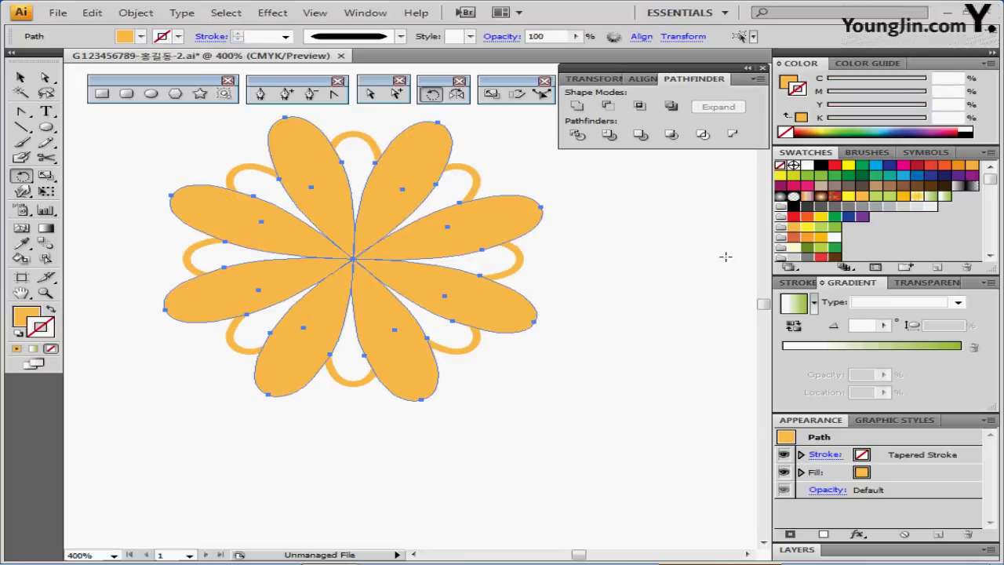
left_click(801, 119)
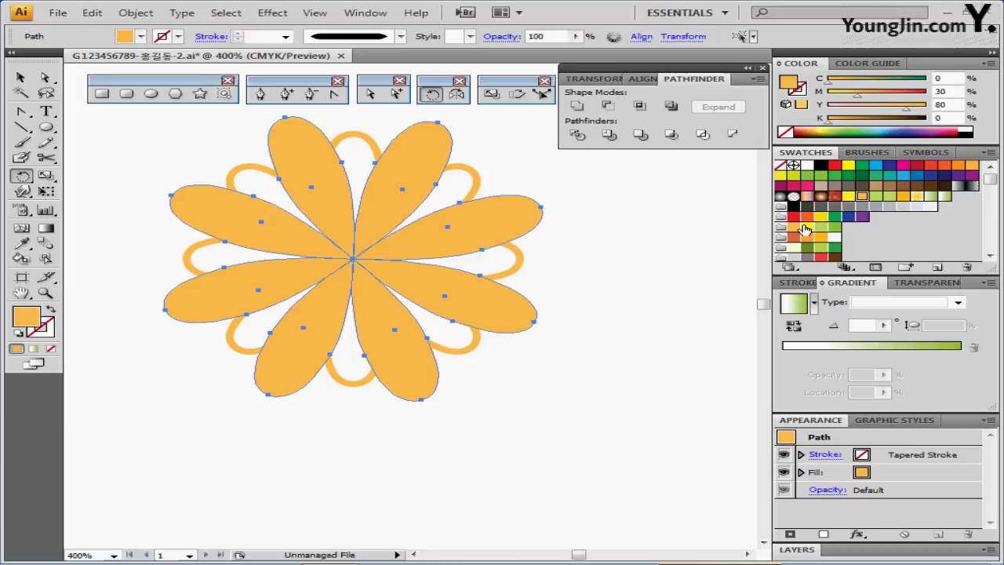
left_click_drag(855, 91, 828, 91)
double_click(945, 105)
type("90")
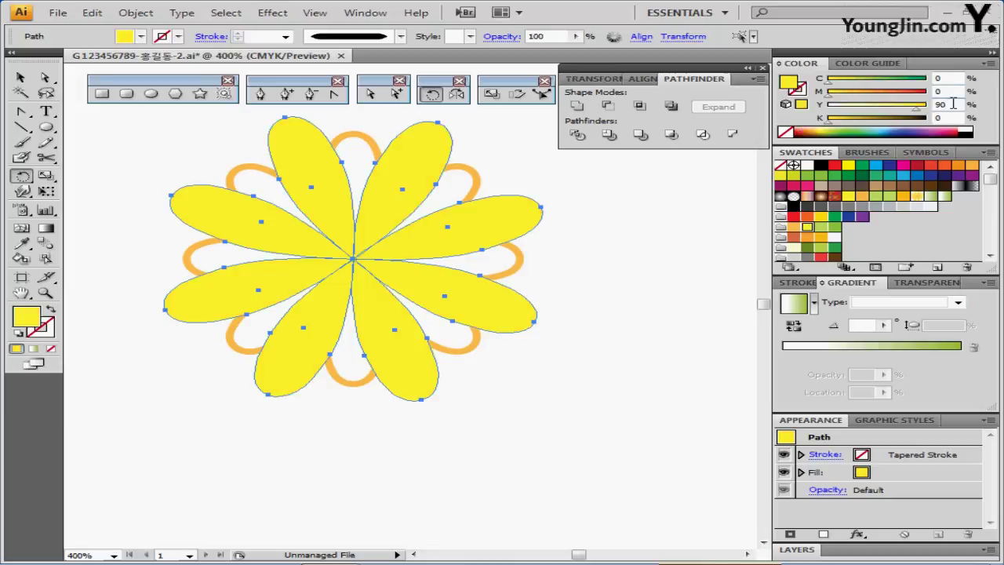
Step: Send the yellow petals to the back, behind the orange outlined petals
right_click(397, 155)
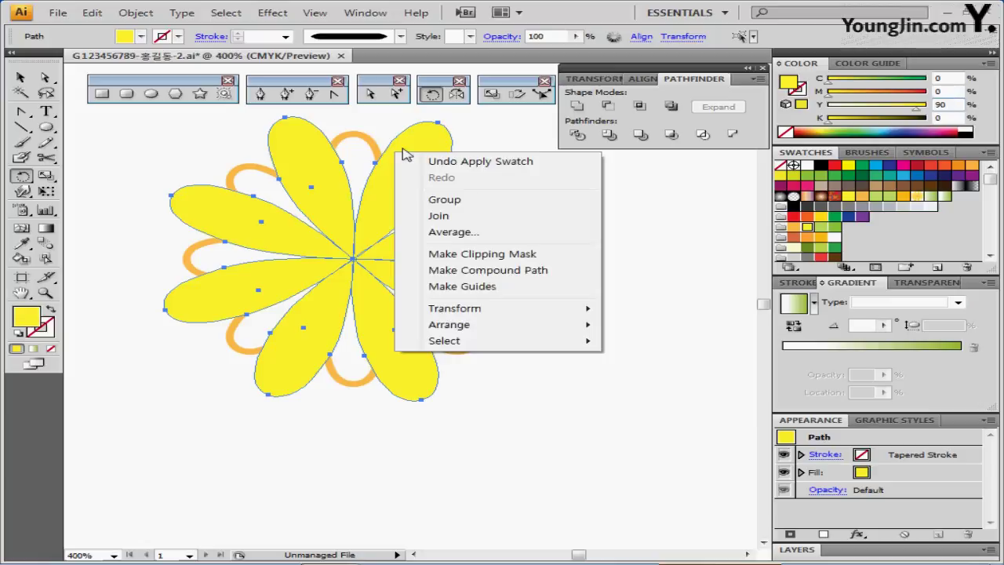
mouse_move(513, 331)
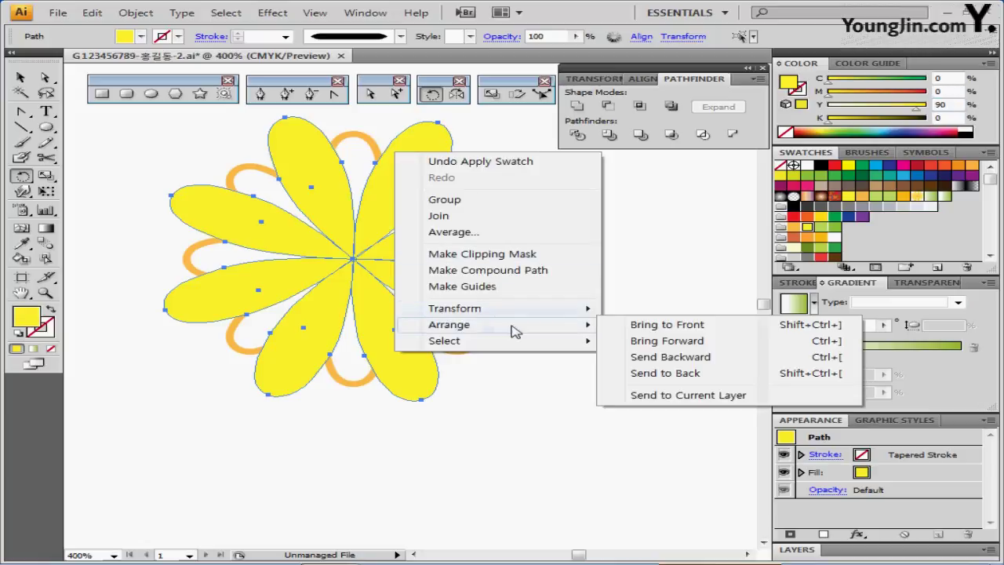
left_click(681, 378)
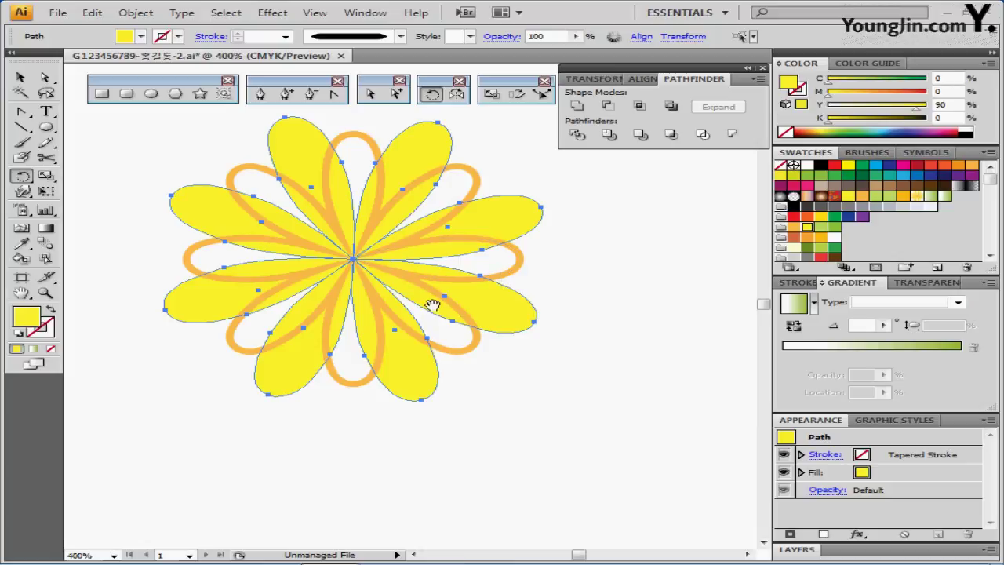
left_click_drag(432, 305, 487, 320)
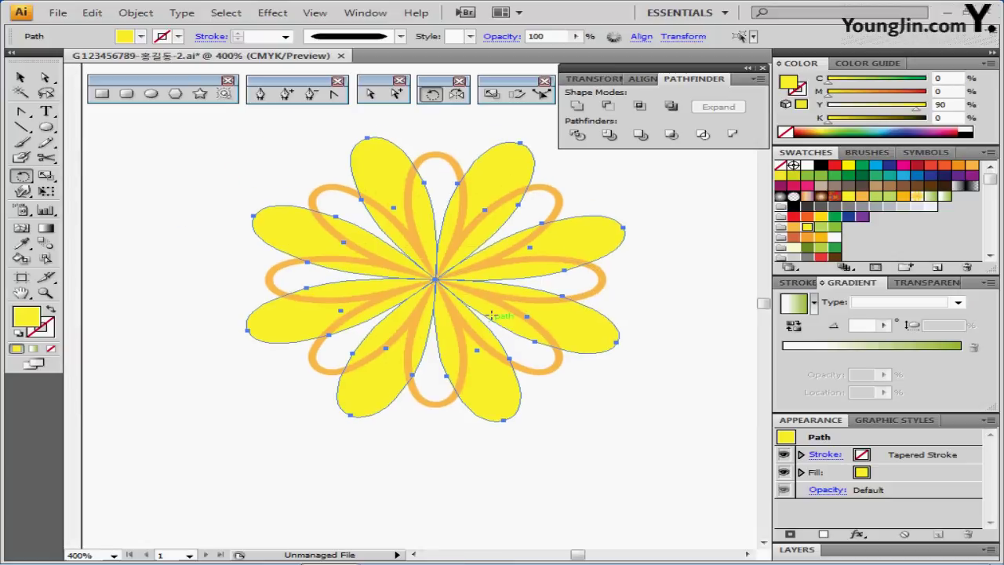
Step: Select the upper-left yellow petal and create a copy scaled uniformly to 40%
left_click(219, 183, "ctrl")
left_click(304, 232, "ctrl")
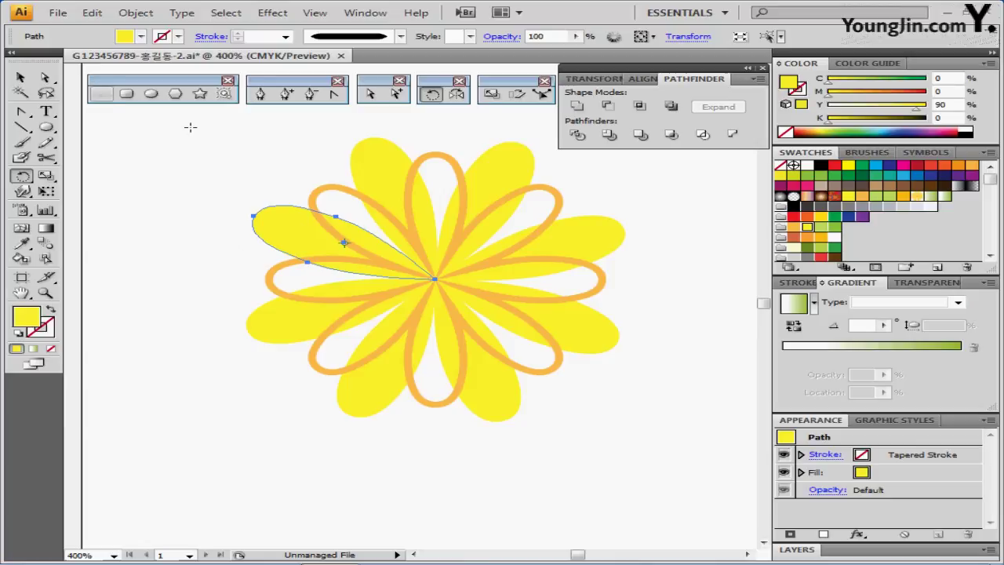
double_click(492, 94)
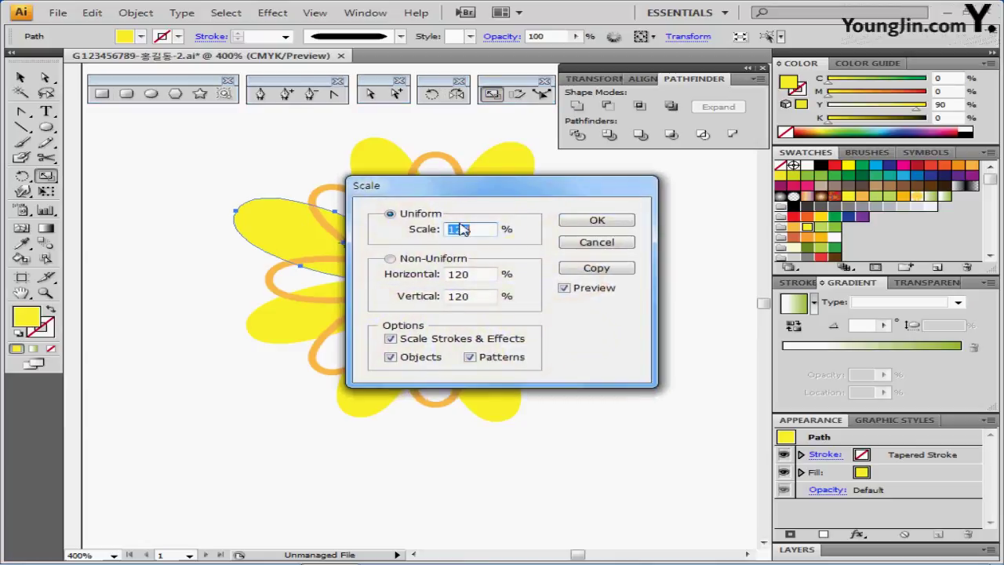
type("40")
left_click(598, 273)
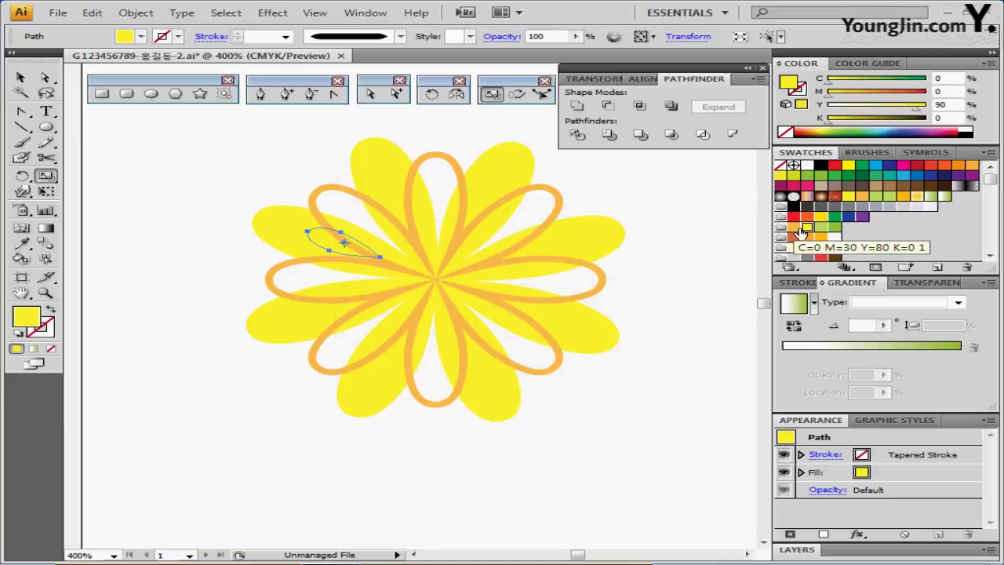
Step: Fill the small petal with C 0, M 30, Y 80, K 0 and move it just outside the upper-left yellow petal's tip
left_click(938, 91)
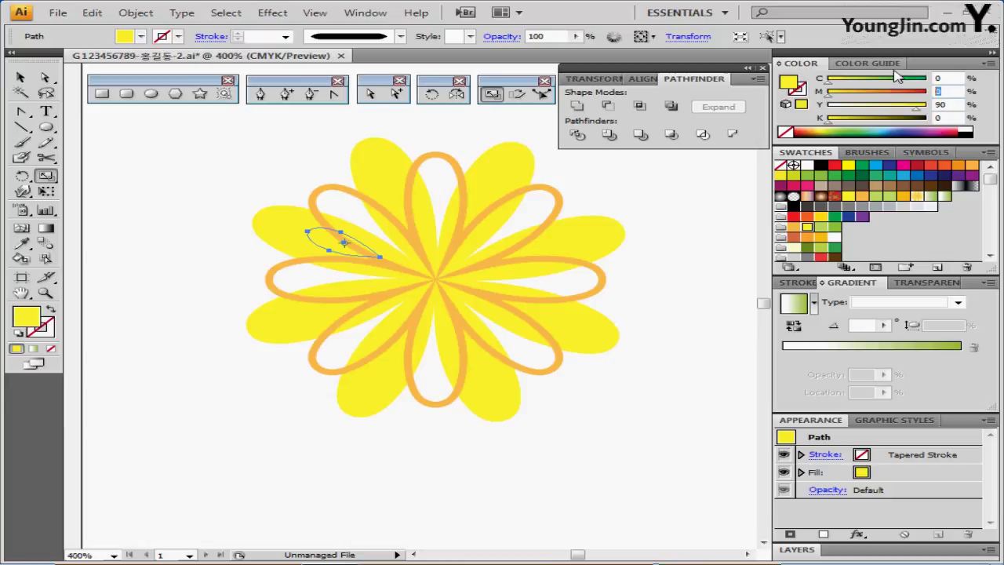
type("30")
key("Tab")
type("80")
key("Return")
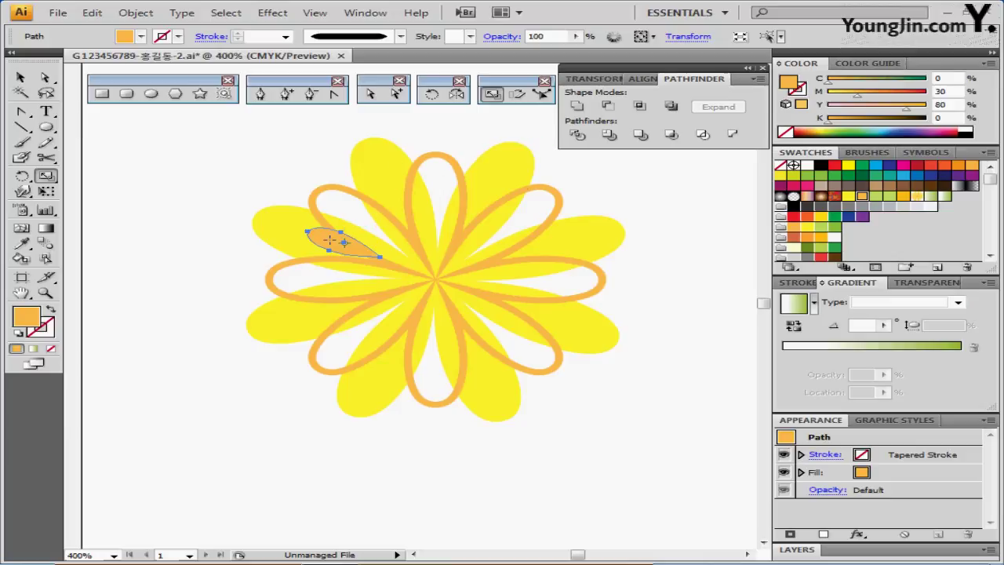
left_click_drag(332, 244, 222, 212)
left_click(171, 167)
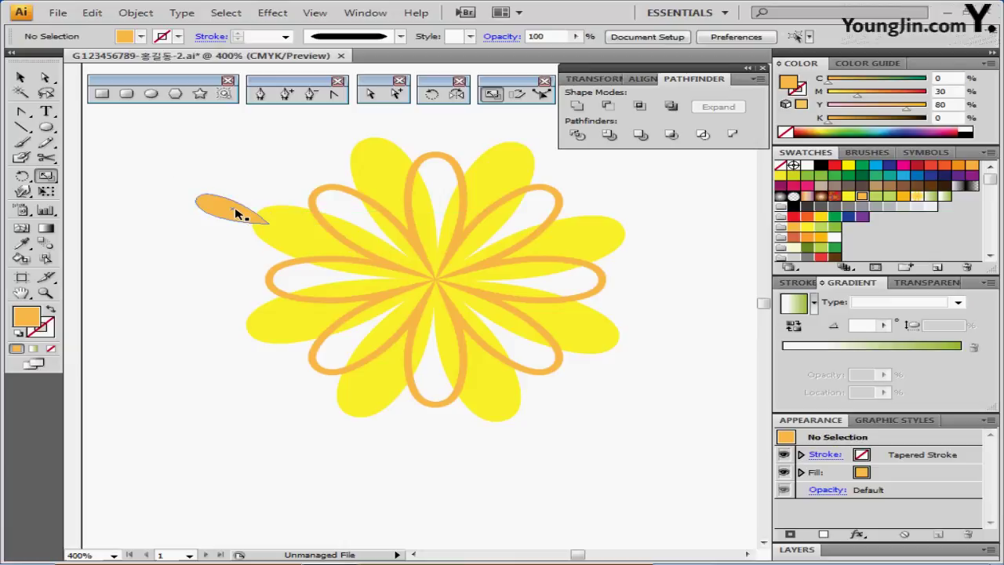
Step: Rotate a copy of the small orange petal about the flower's centre, and repeat the transformation for a third small petal at the lower left
left_click(234, 208)
key("r")
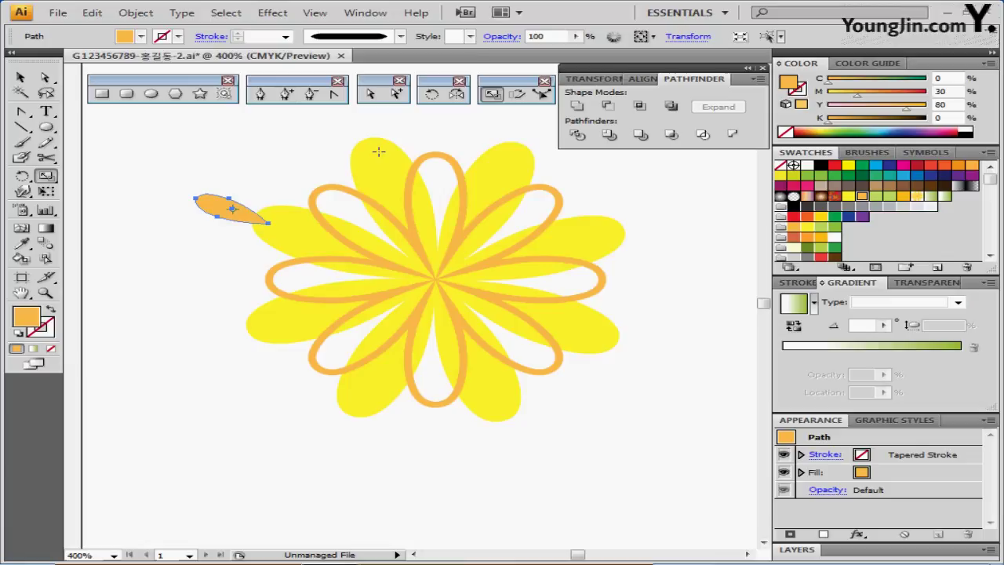
left_click(431, 94)
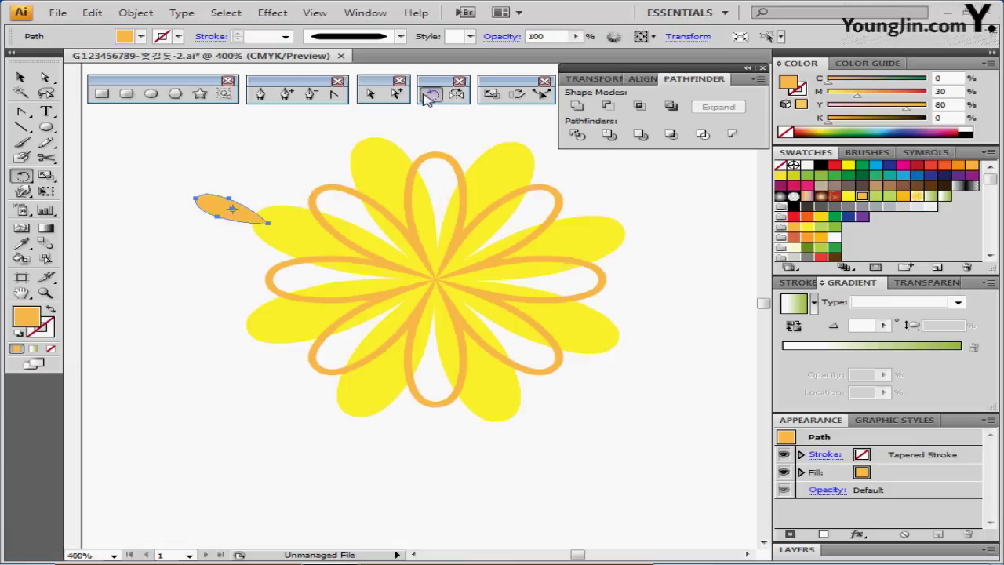
left_click(435, 280)
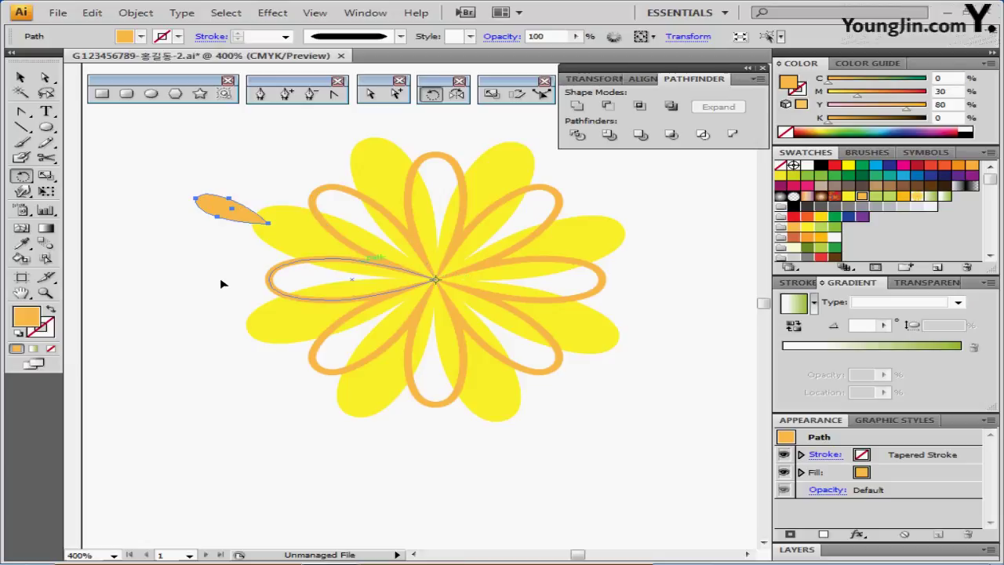
left_click_drag(168, 242, 197, 385)
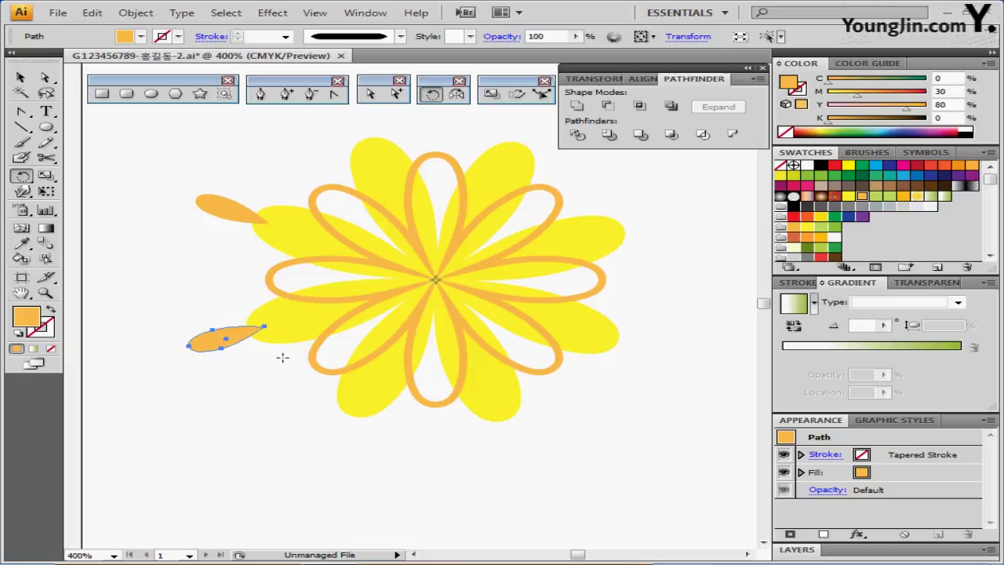
key("ctrl+d")
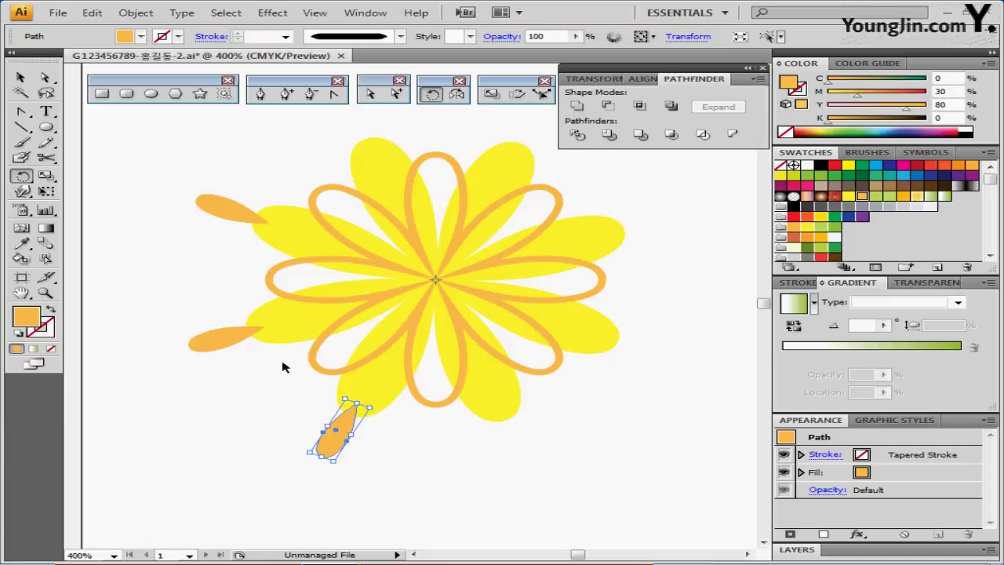
Step: Select the two copied small orange petals and send them to the back, behind the yellow petals
left_click_drag(327, 349, 377, 311)
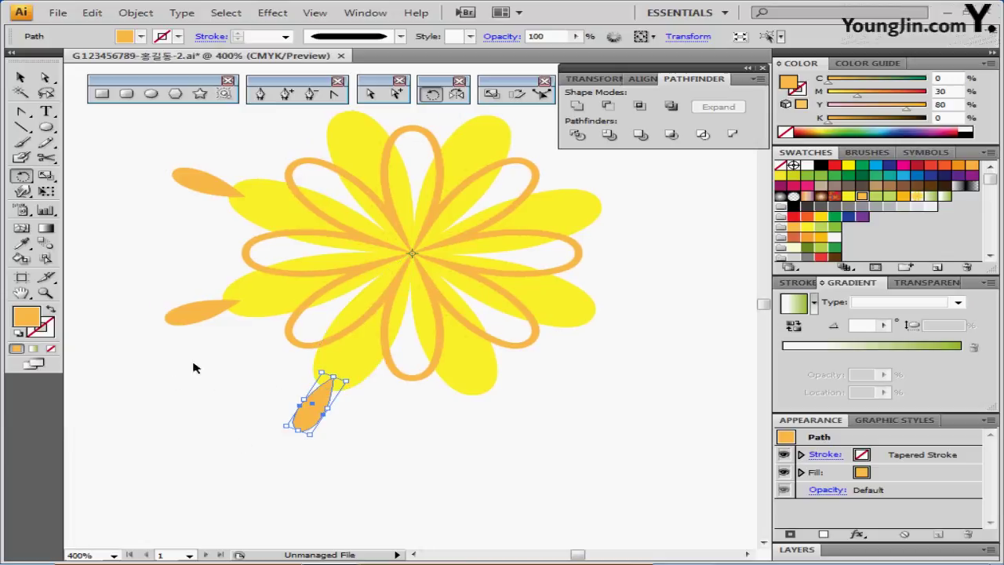
left_click(203, 314)
left_click(313, 409, "shift")
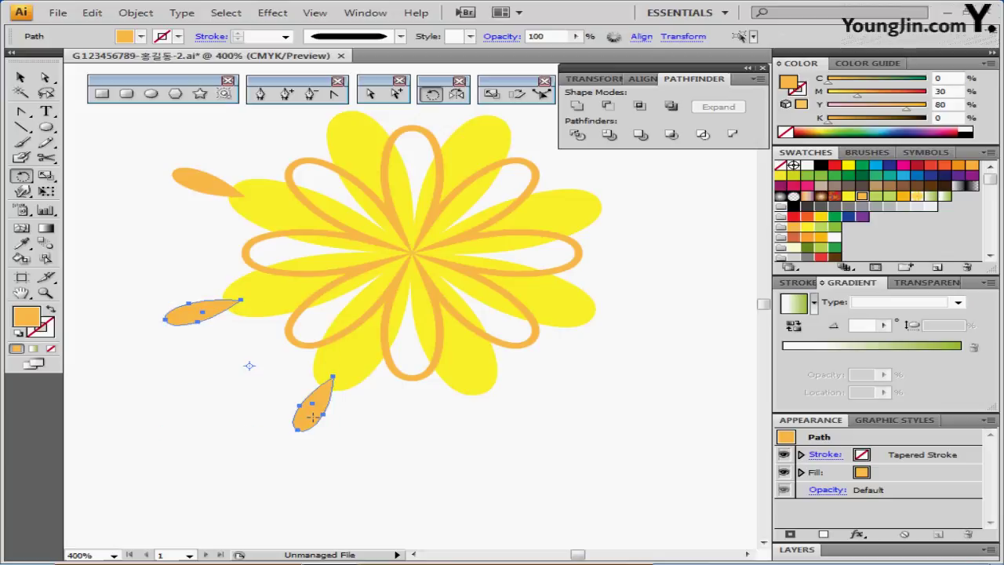
right_click(317, 411)
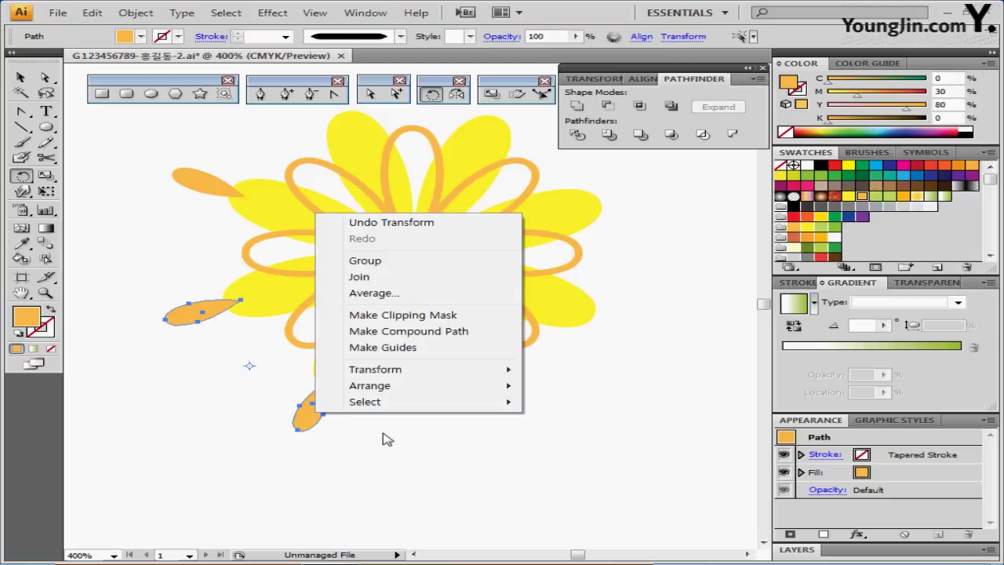
mouse_move(407, 385)
left_click(584, 440)
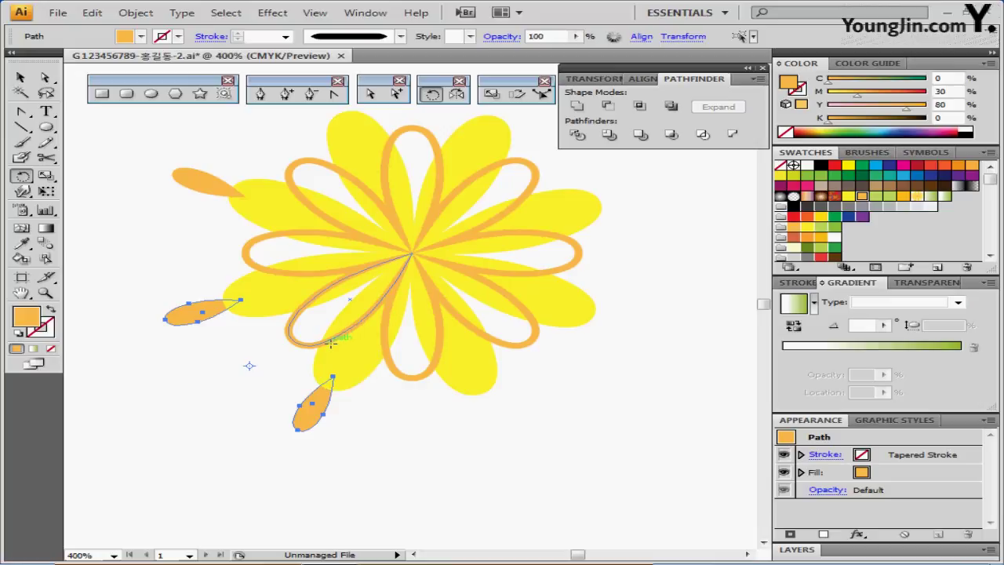
key("v")
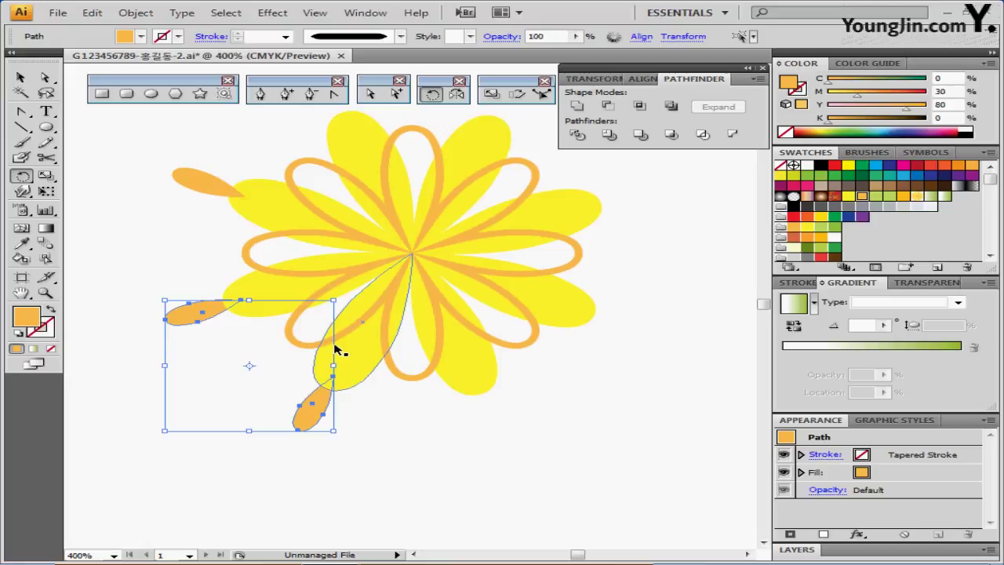
key("ctrl")
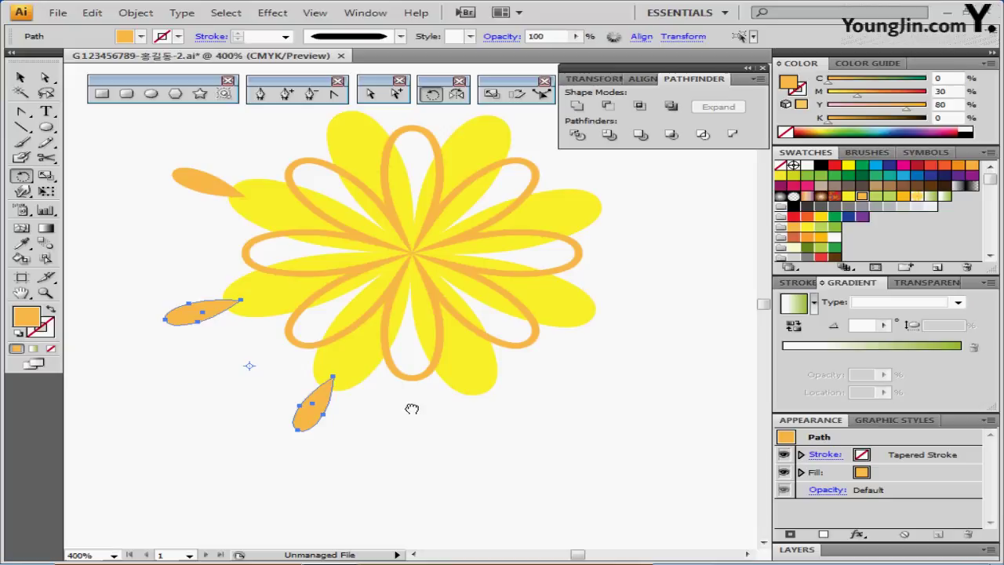
Step: Select all eight orange outlined petals and expand their appearance to turn the tapered brush strokes into filled shapes
left_click_drag(410, 408, 384, 448)
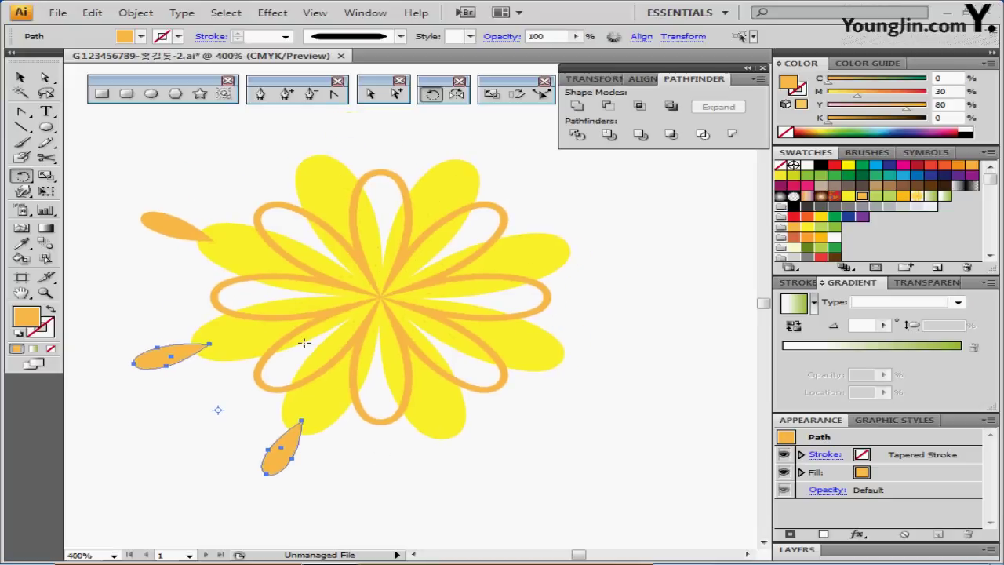
left_click(197, 197, "ctrl")
left_click(270, 211, "ctrl")
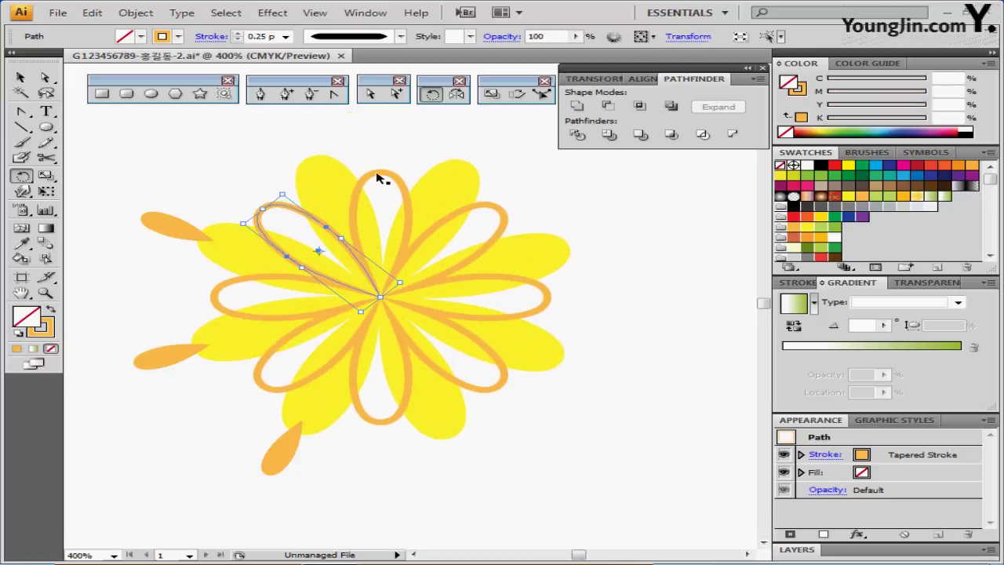
left_click(381, 180, "ctrl+shift")
left_click(486, 213, "ctrl+shift")
left_click(547, 298, "ctrl+shift")
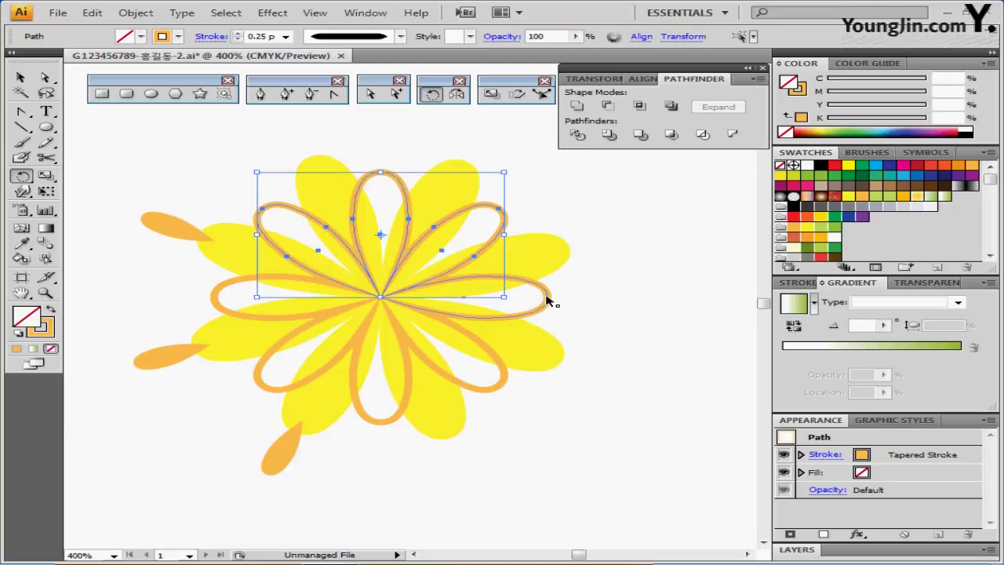
left_click(501, 387, "ctrl+shift")
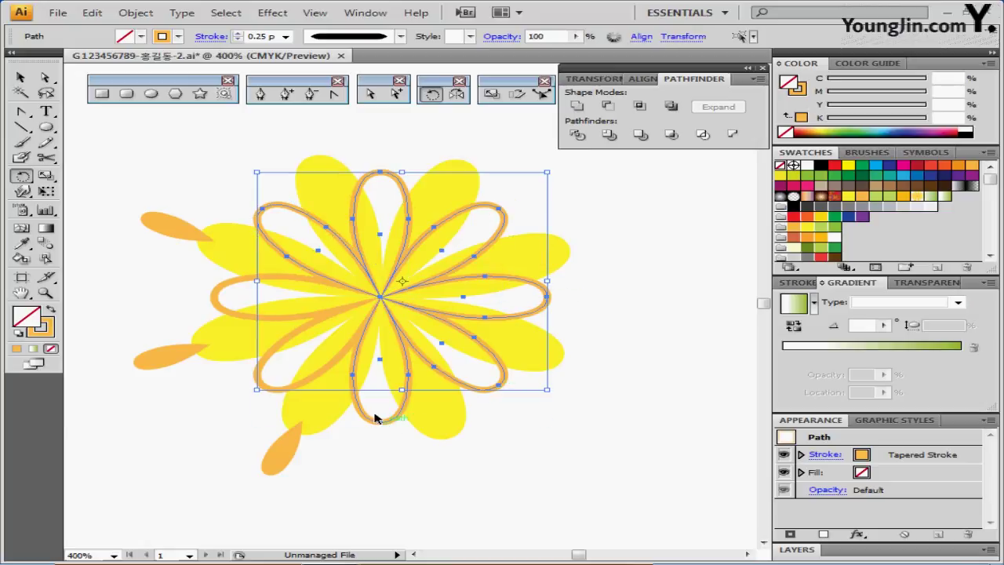
left_click(377, 412, "ctrl+shift")
left_click(264, 393, "ctrl+shift")
left_click(217, 302, "ctrl+shift")
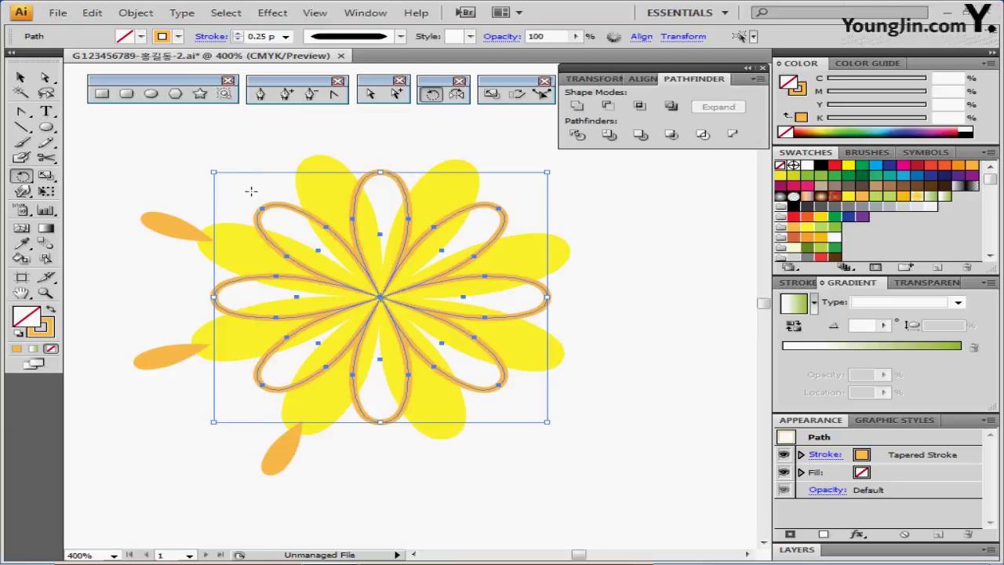
left_click(132, 13)
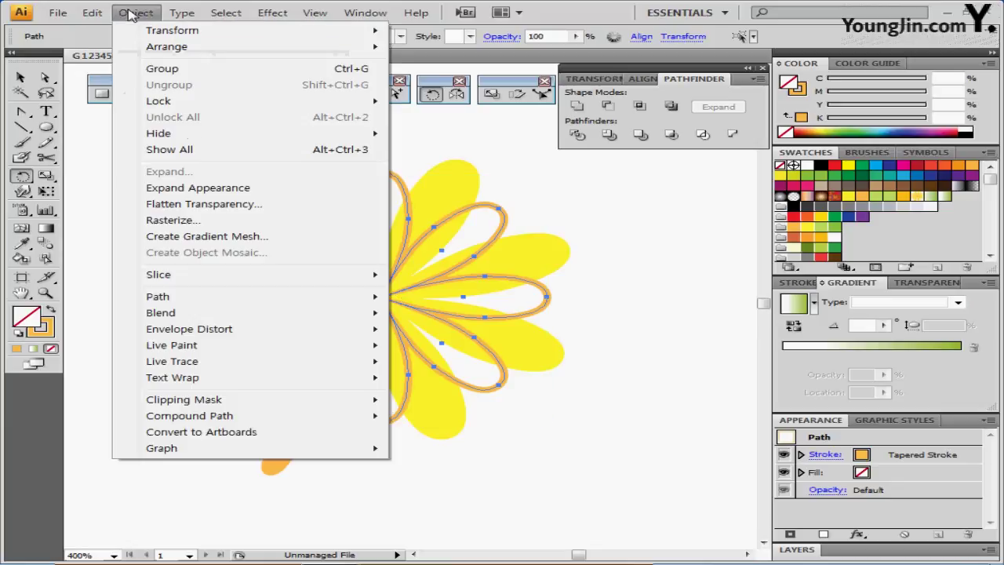
left_click(210, 187)
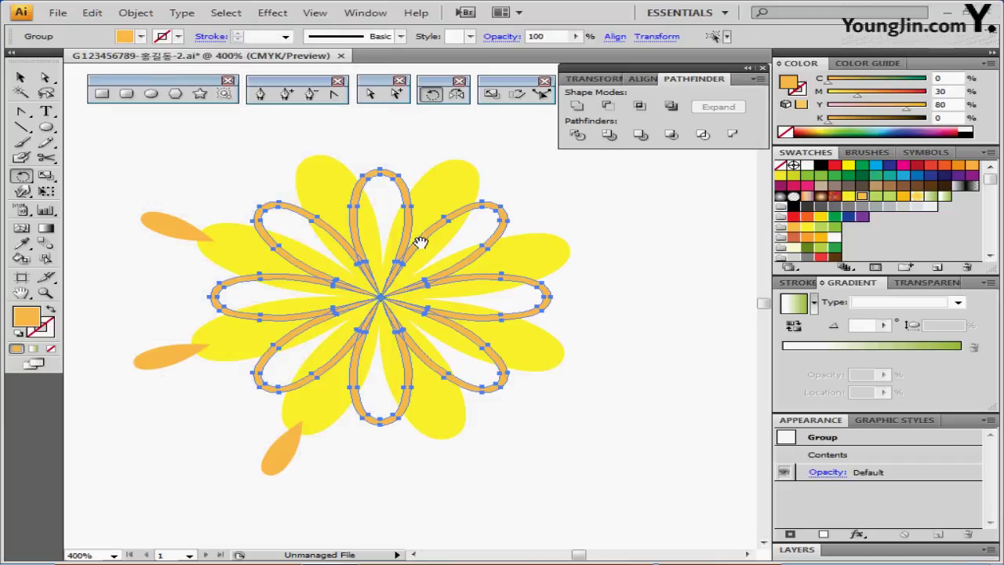
Step: Deselect the expanded petals and show the template outlines of the leaf beside the flower
left_click_drag(419, 227, 338, 196)
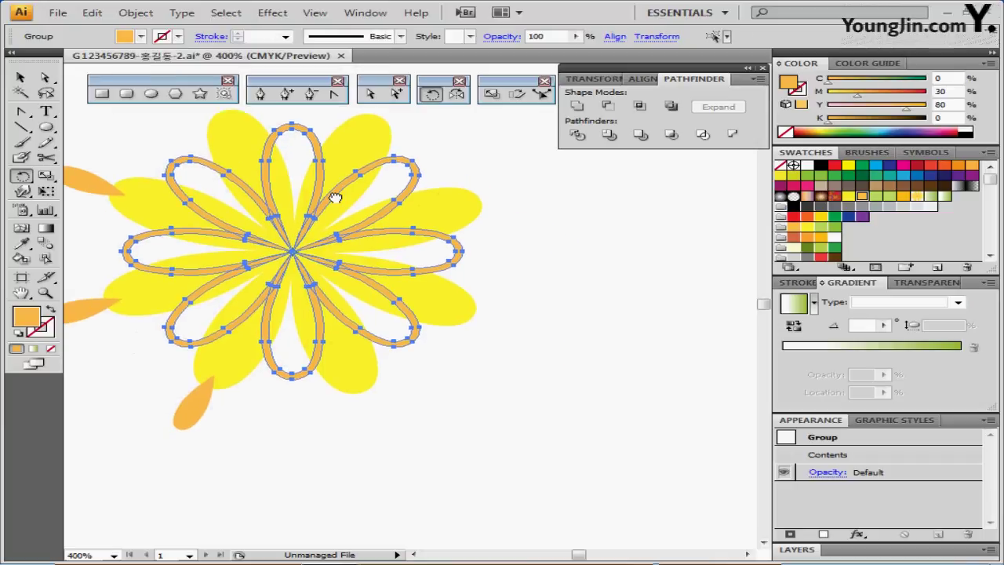
left_click(541, 224)
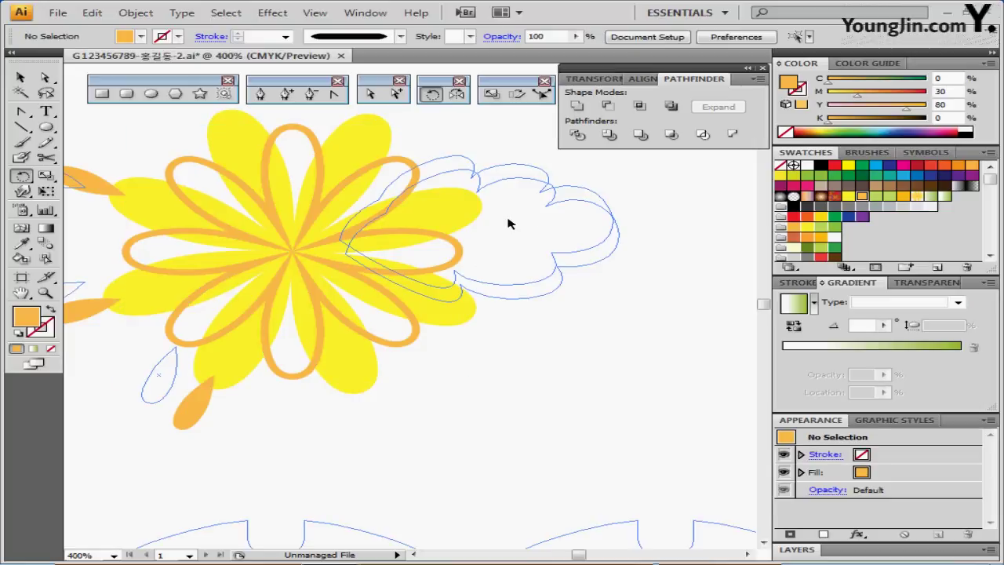
left_click_drag(511, 224, 416, 272)
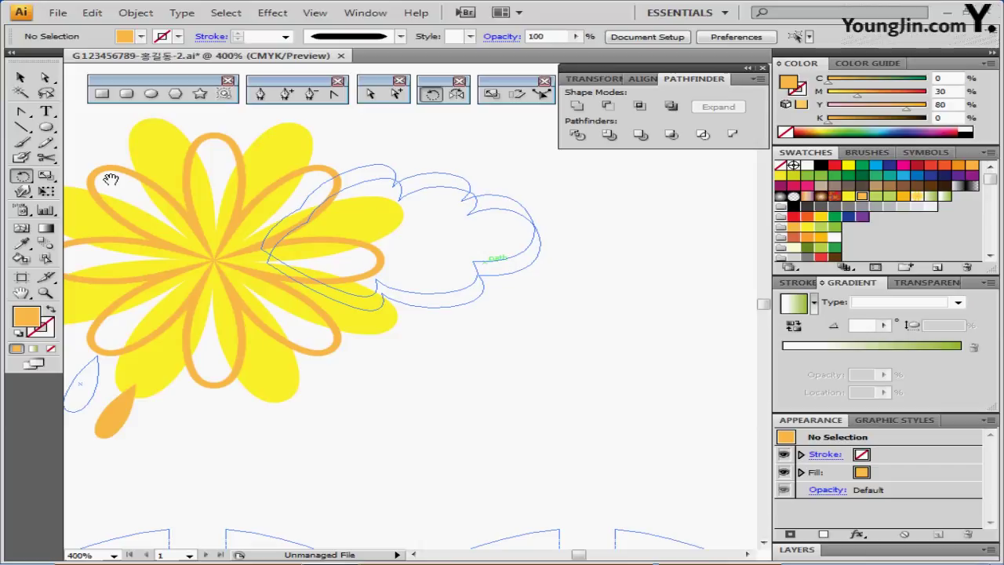
Step: Select the upper of the two scalloped leaf outlines and place it over the flower, filled with C 30, M 0, Y 80, K 0
left_click(21, 78)
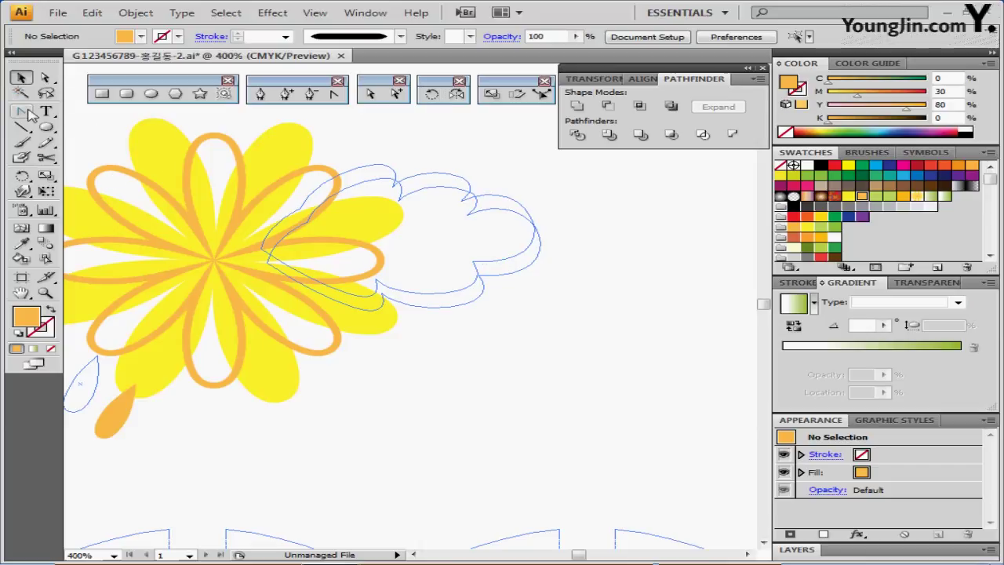
left_click(260, 93)
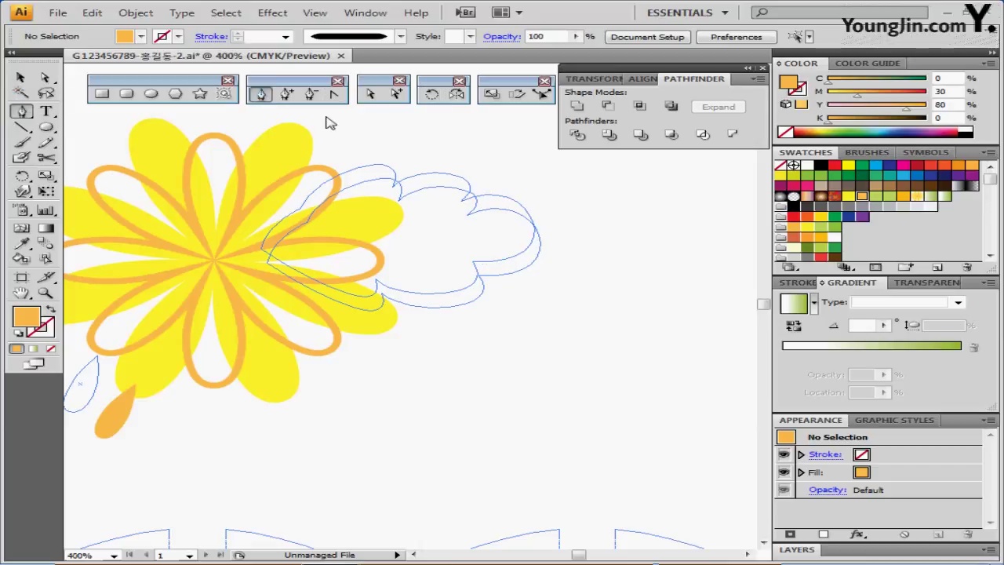
left_click(444, 178, "ctrl")
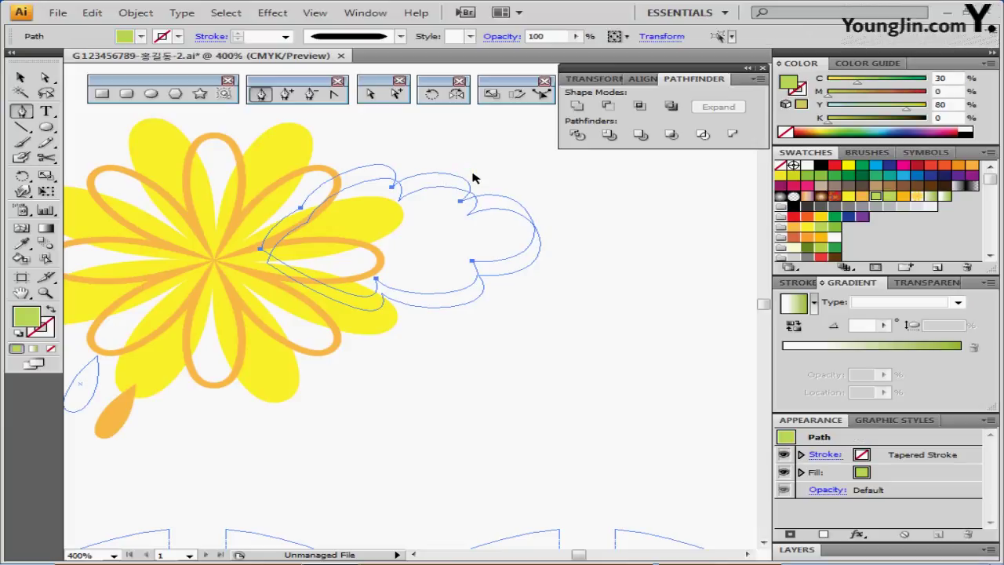
left_click(473, 179, "ctrl")
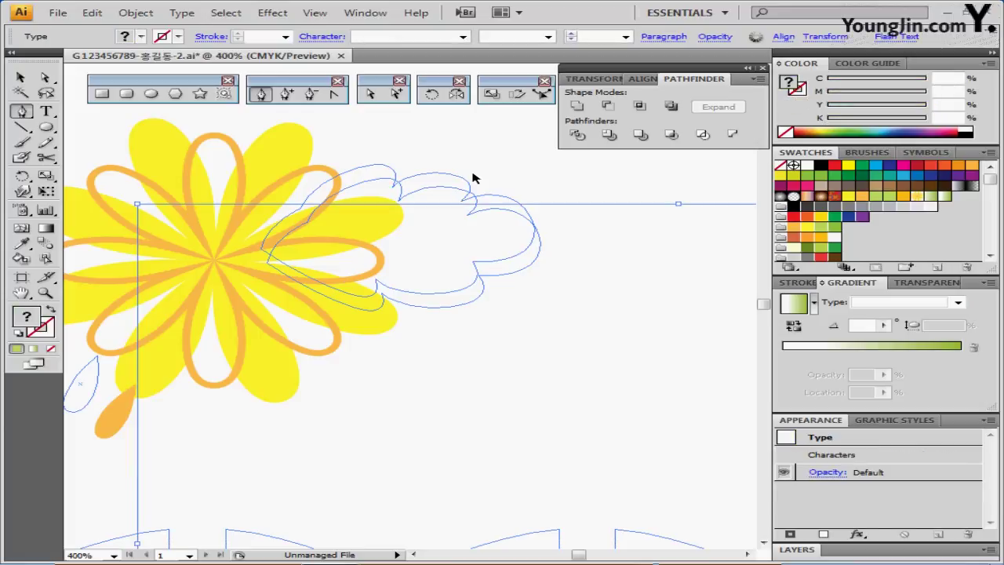
left_click(474, 182, "ctrl")
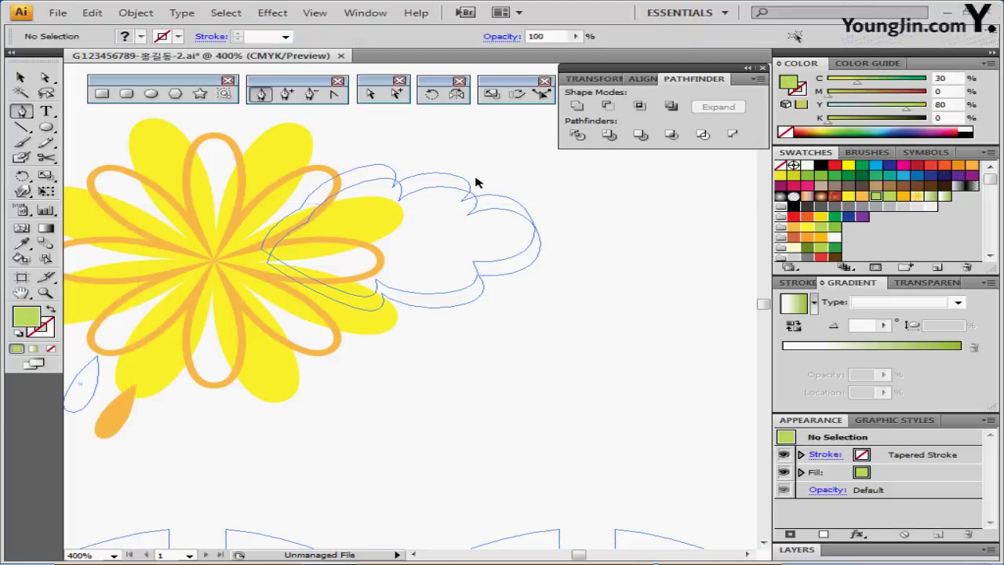
left_click(468, 183, "ctrl")
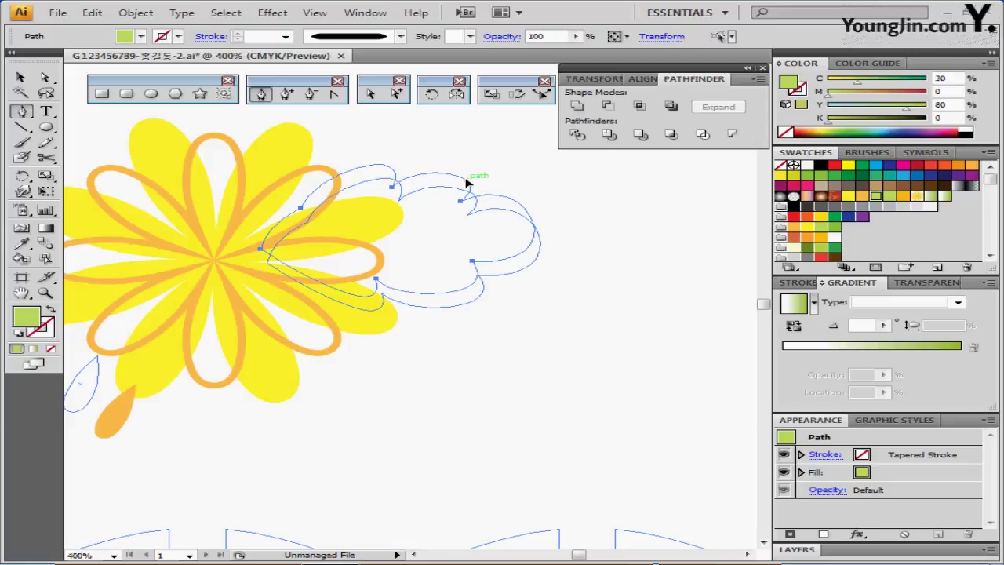
left_click(467, 183, "ctrl")
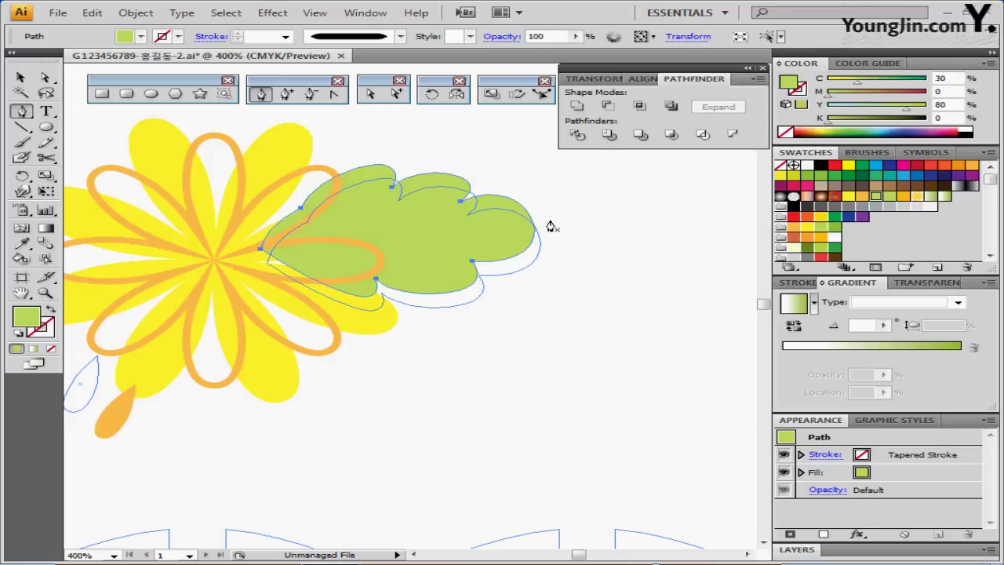
key("ctrl")
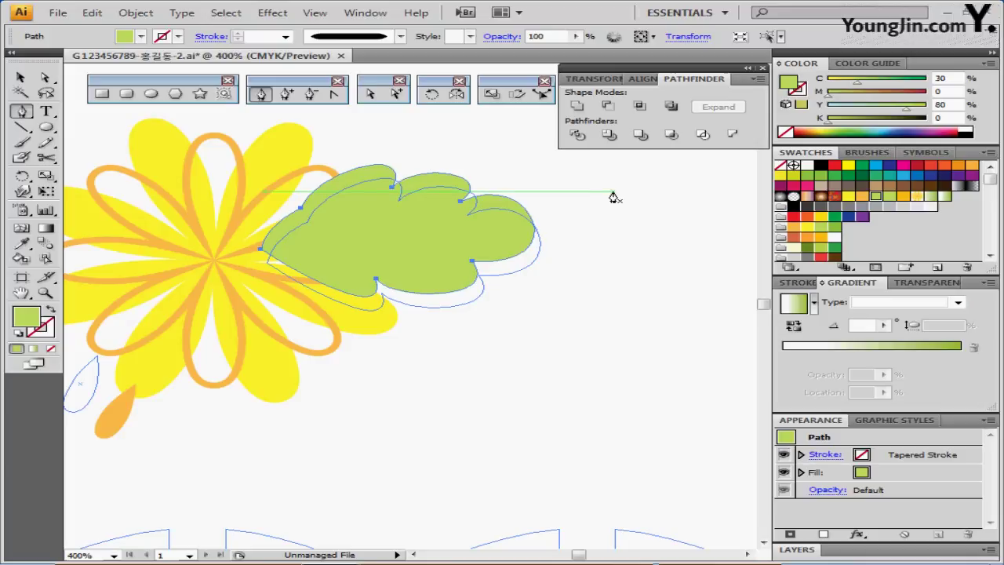
Step: Duplicate the green scalloped leaf and offset the copy slightly down and to the right, over the second template outline
key("ctrl")
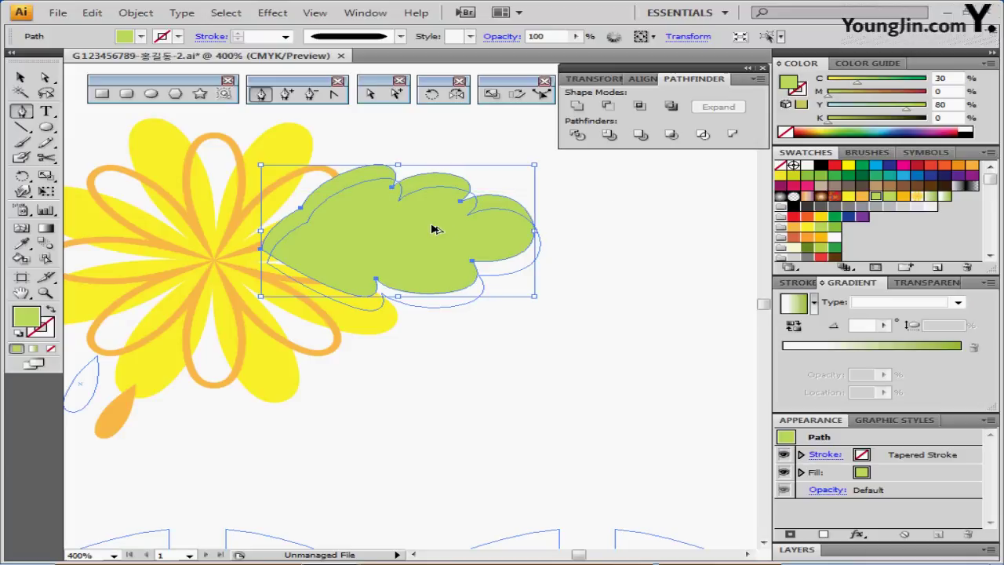
left_click_drag(432, 225, 445, 242)
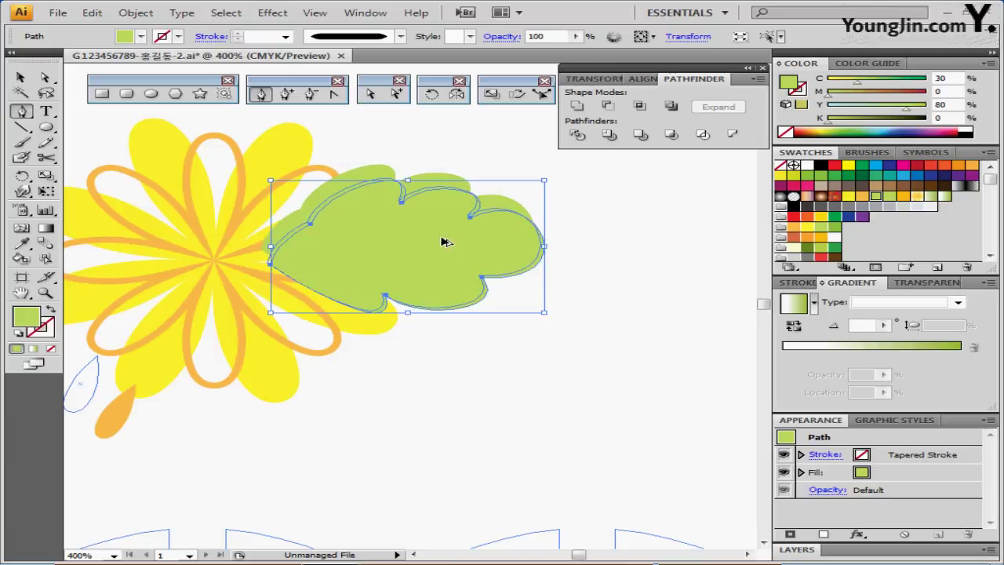
key("p")
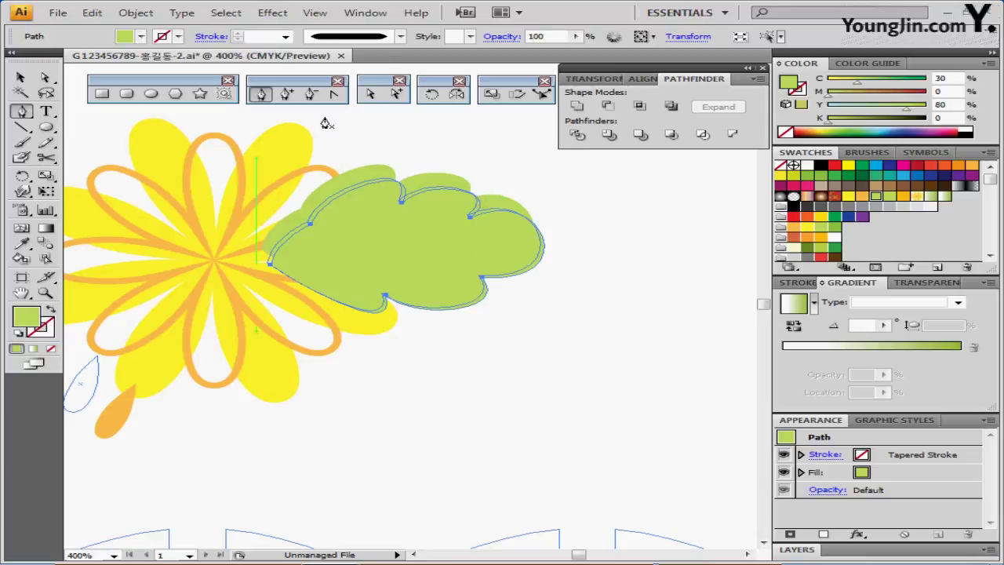
Step: Apply the Charcoal - Pencil brush from the Artistic_ChalkCharcoalPencil library to the outline of the copied leaf
left_click(400, 37)
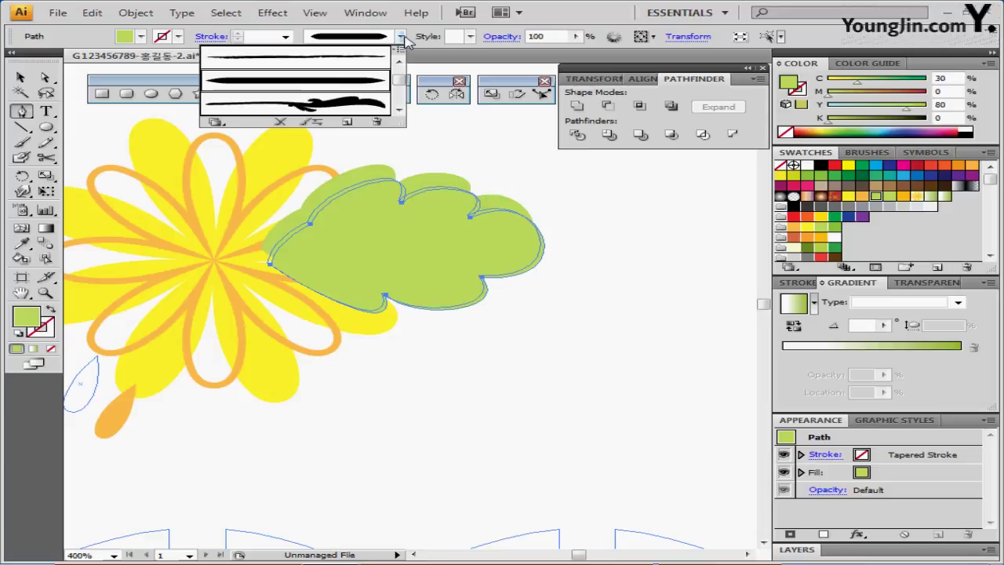
left_click(224, 124)
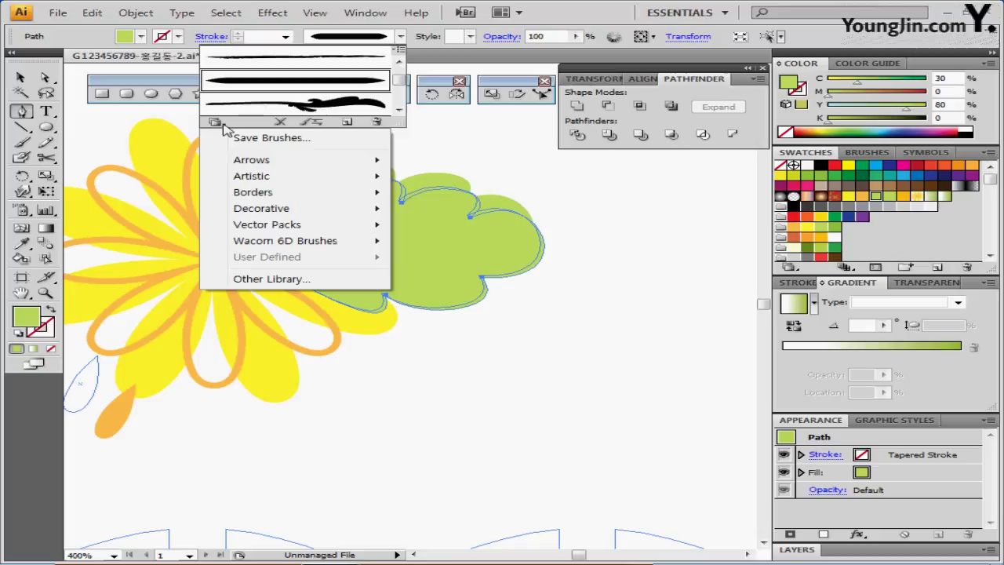
mouse_move(252, 180)
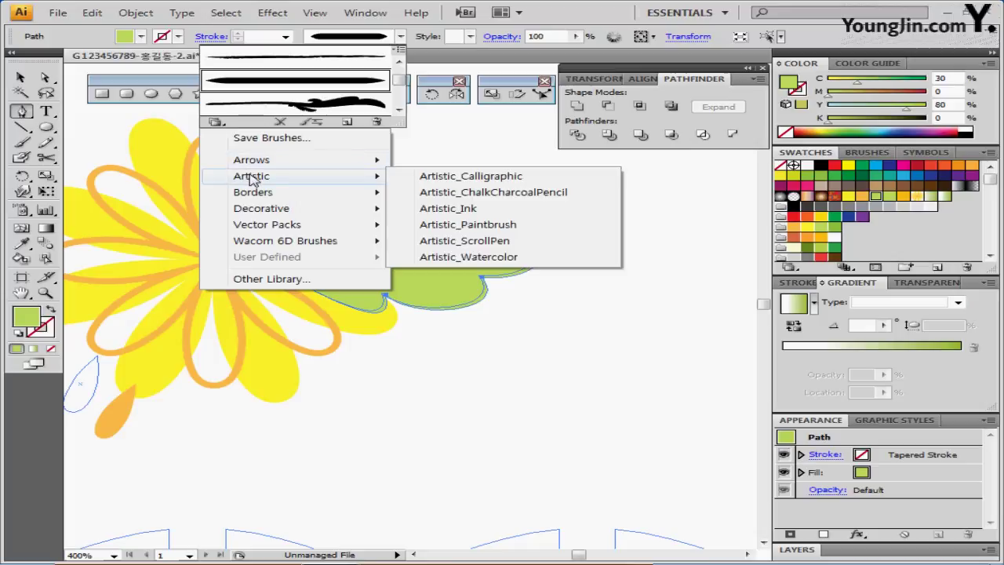
left_click(459, 198)
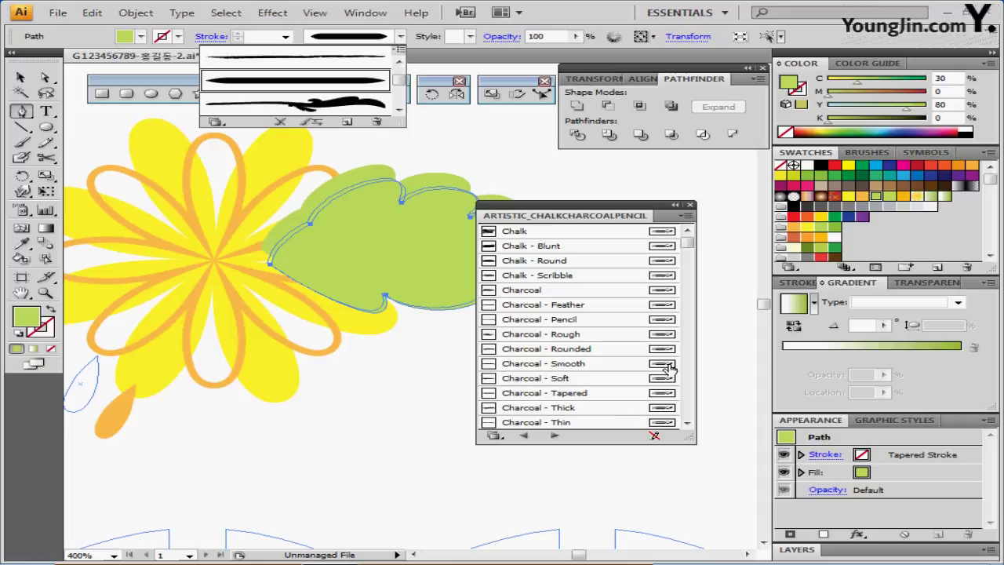
left_click(562, 319)
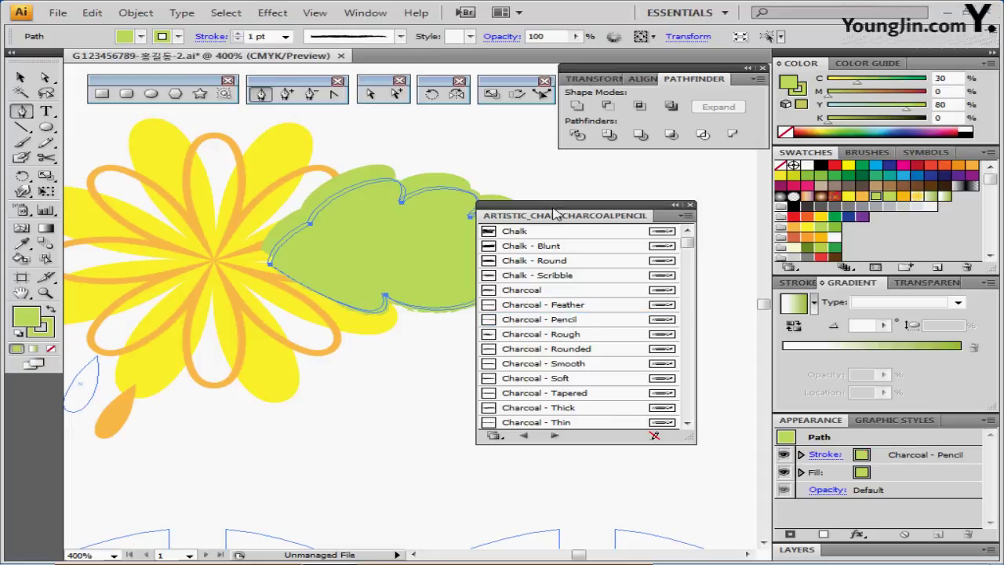
left_click_drag(548, 202, 556, 247)
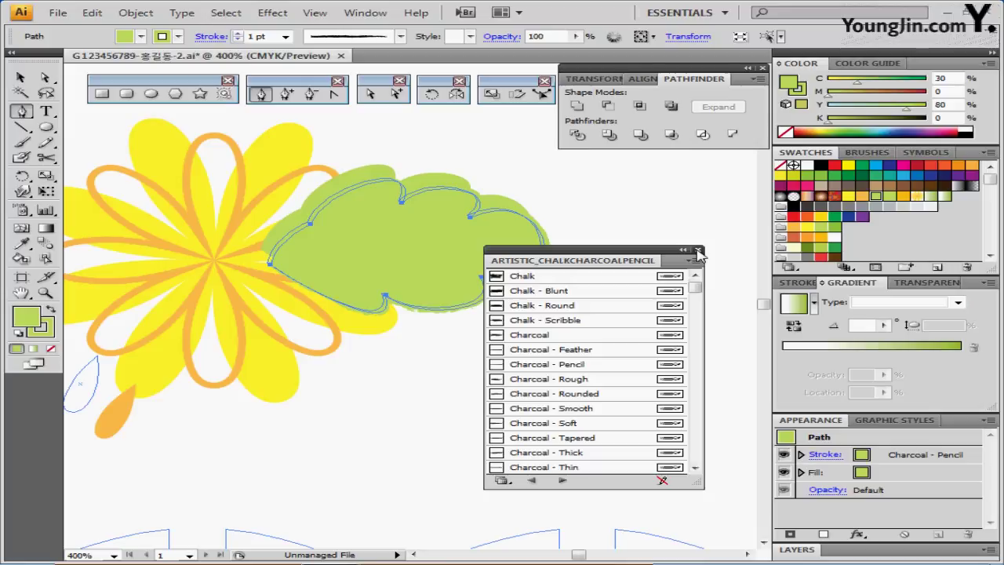
left_click(697, 249)
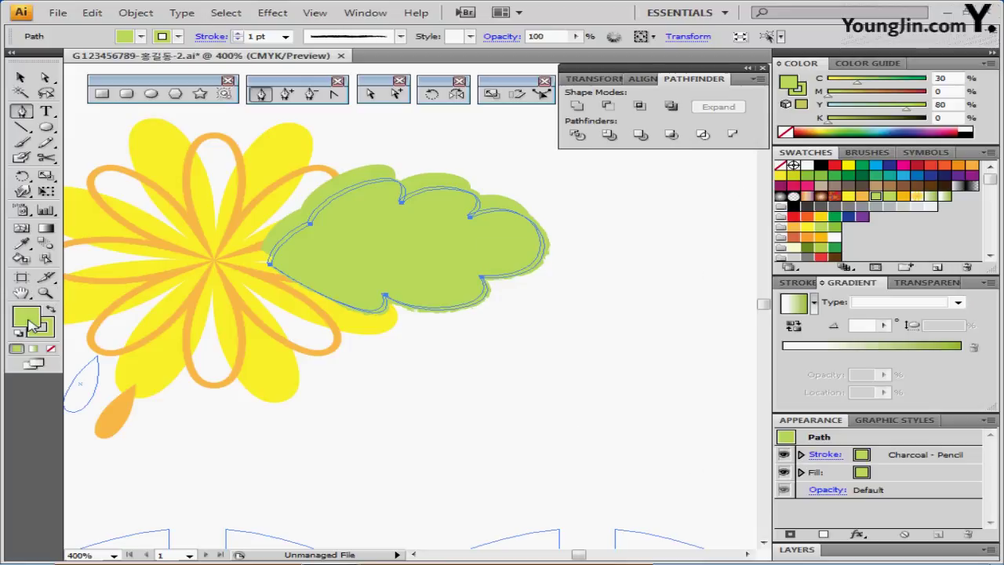
Step: Remove the copied leaf's fill and set its stroke colour to C 50, M 0, Y 100, K 0
key("slash")
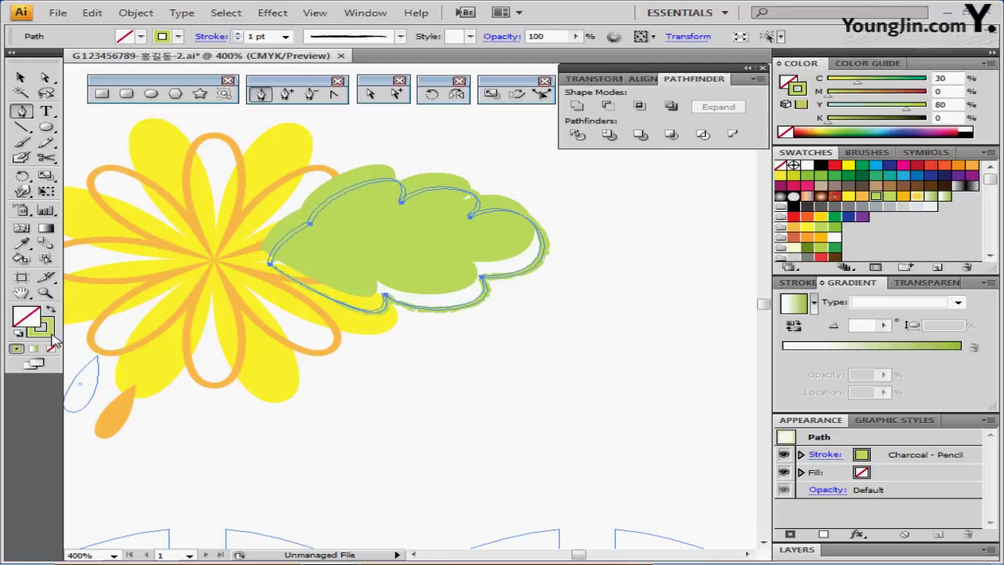
left_click(53, 337)
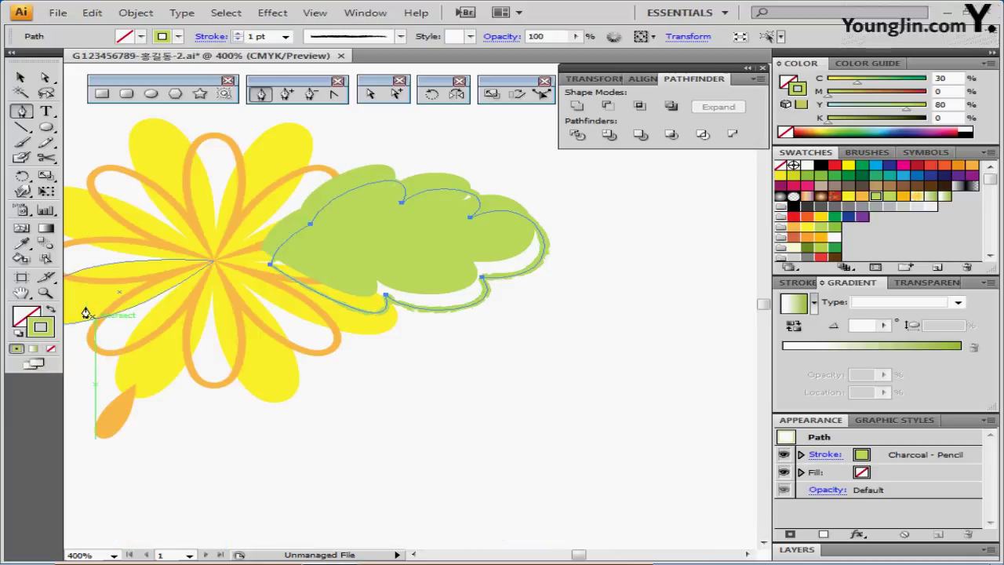
double_click(940, 78)
type("50")
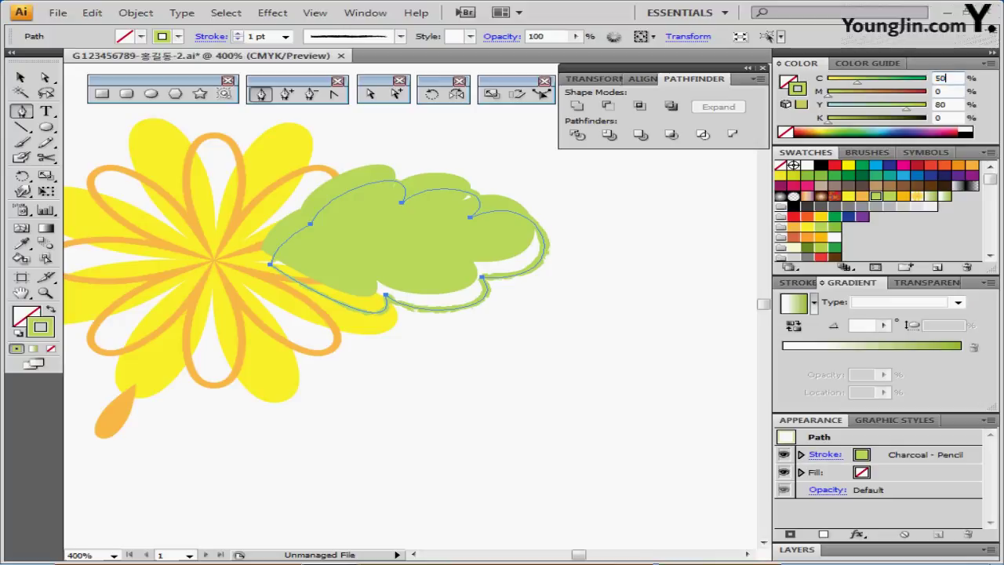
left_click(859, 133)
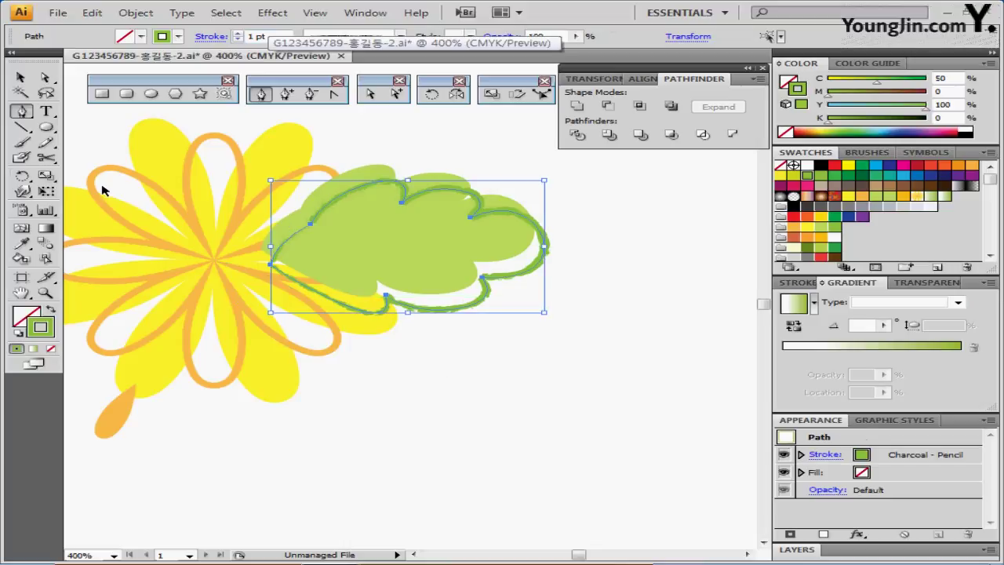
Step: Deselect the leaf outline and paint a central vein with the Paintbrush from inside the flower almost to the leaf's tip
key("ctrl+shift+a")
left_click(21, 144)
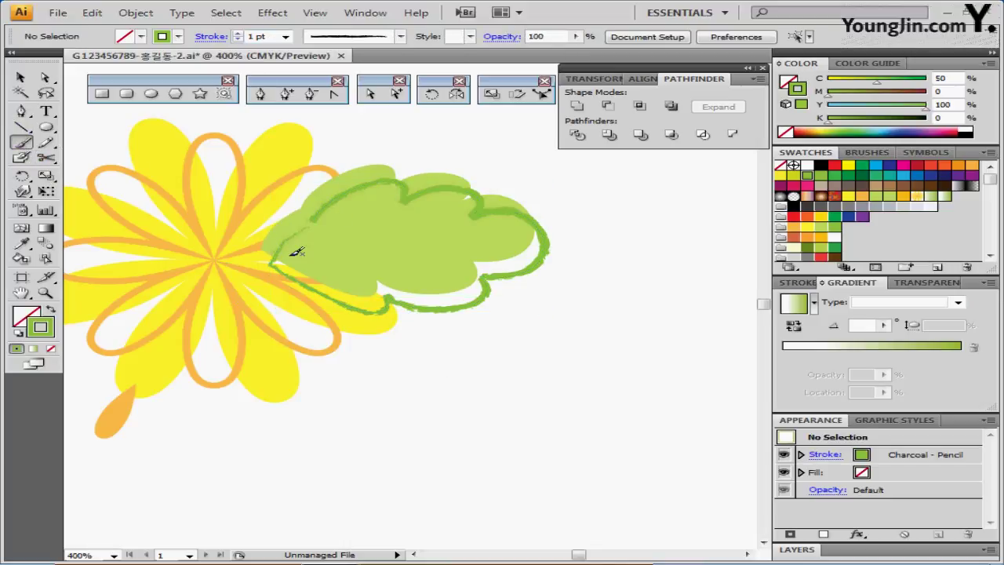
mouse_move(292, 257)
left_mouse_down()
mouse_move(394, 235)
mouse_move(489, 230)
left_mouse_up()
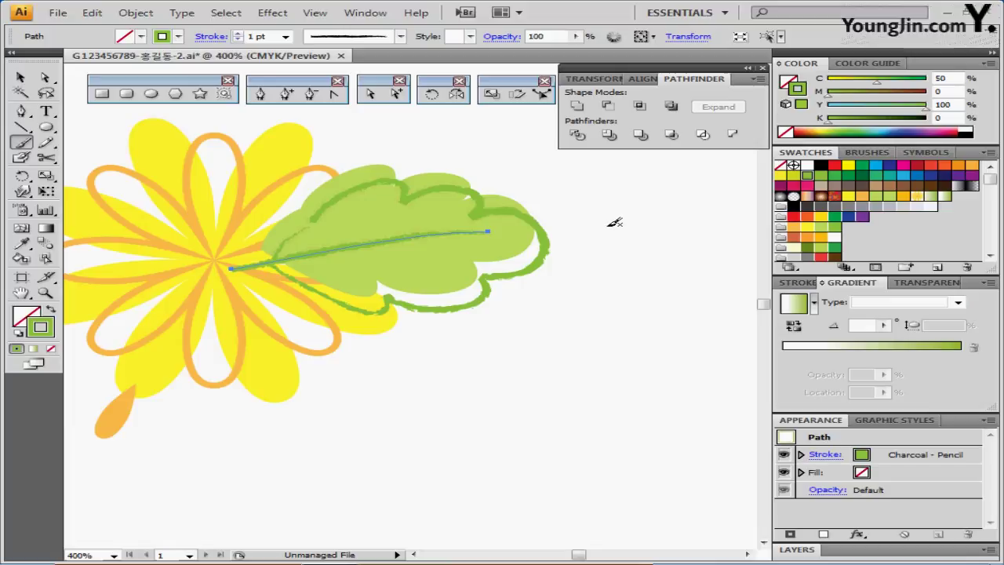
Step: Select the filled leaf, its charcoal outline and the vein, and send them to the back behind the flower
key("ctrl")
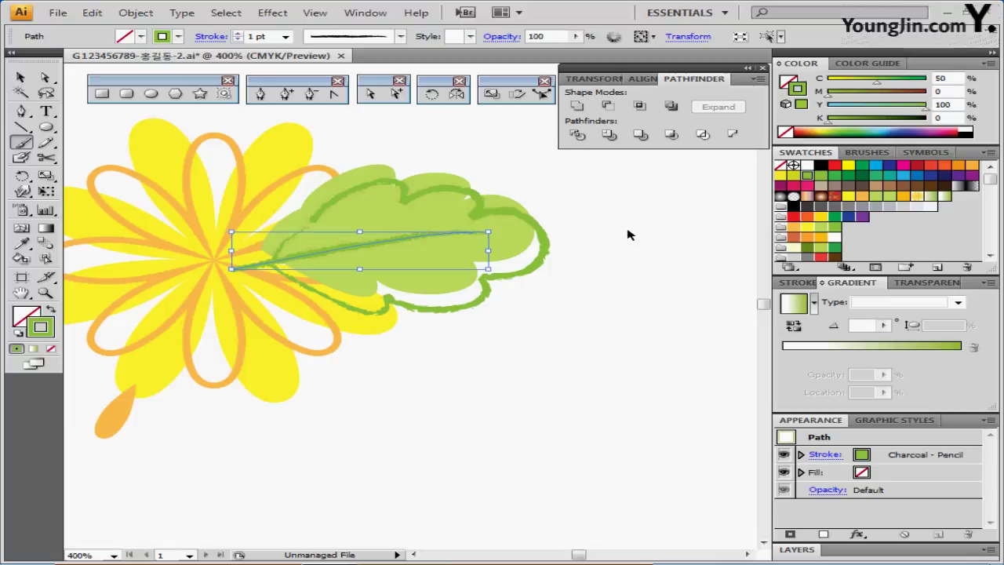
left_click(627, 251)
mouse_move(525, 168)
left_mouse_down()
mouse_move(448, 257)
mouse_move(444, 235)
left_mouse_up()
right_click(444, 234)
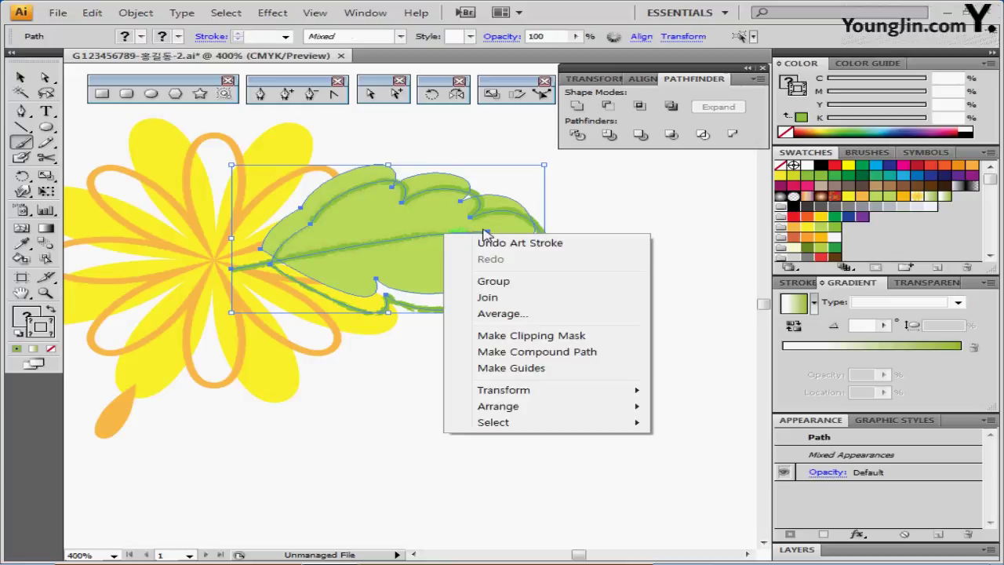
mouse_move(529, 408)
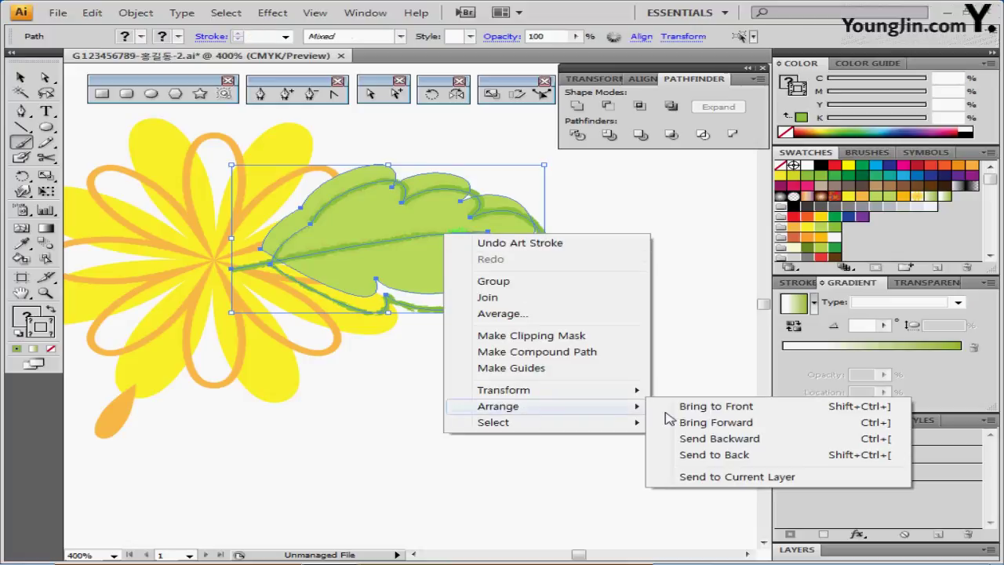
left_click(696, 455)
left_click(483, 376)
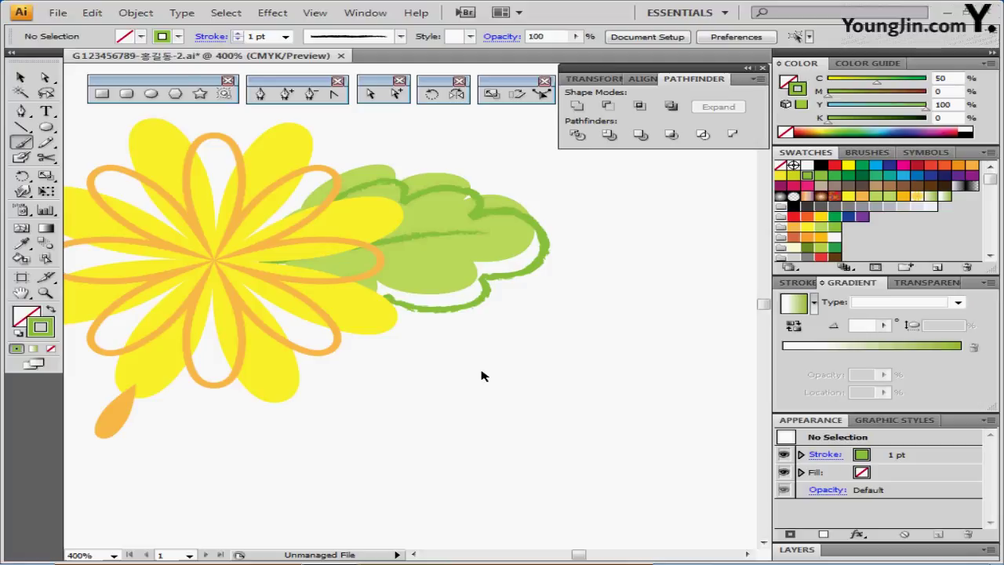
Step: Select the whole flower with its small orange petals, without the leaf or vein, and define it as a pattern swatch named 국화
key("space")
mouse_move(347, 369)
left_mouse_down()
mouse_move(484, 358)
mouse_move(461, 358)
mouse_move(520, 381)
left_mouse_up()
key("space")
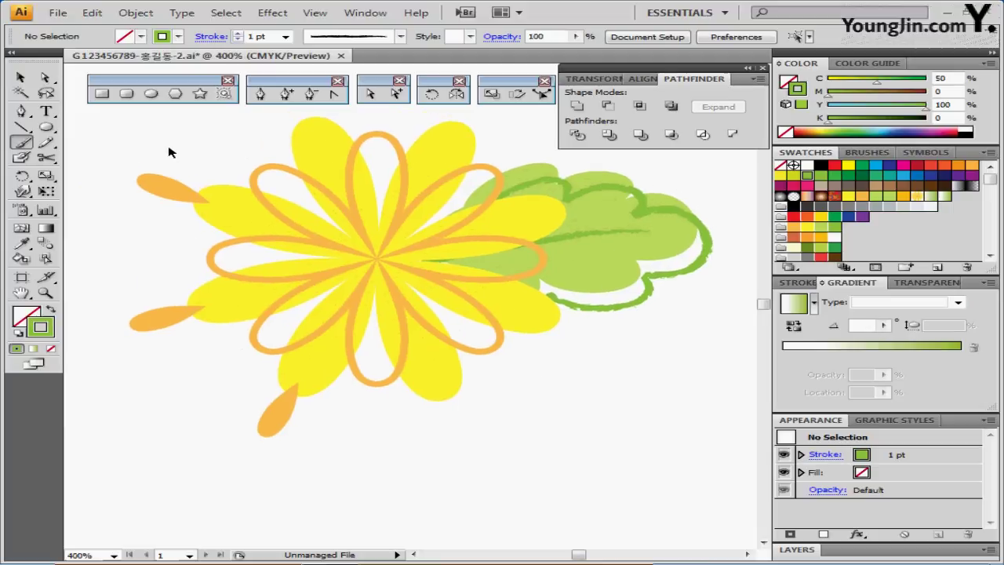
left_click_drag(161, 133, 422, 408)
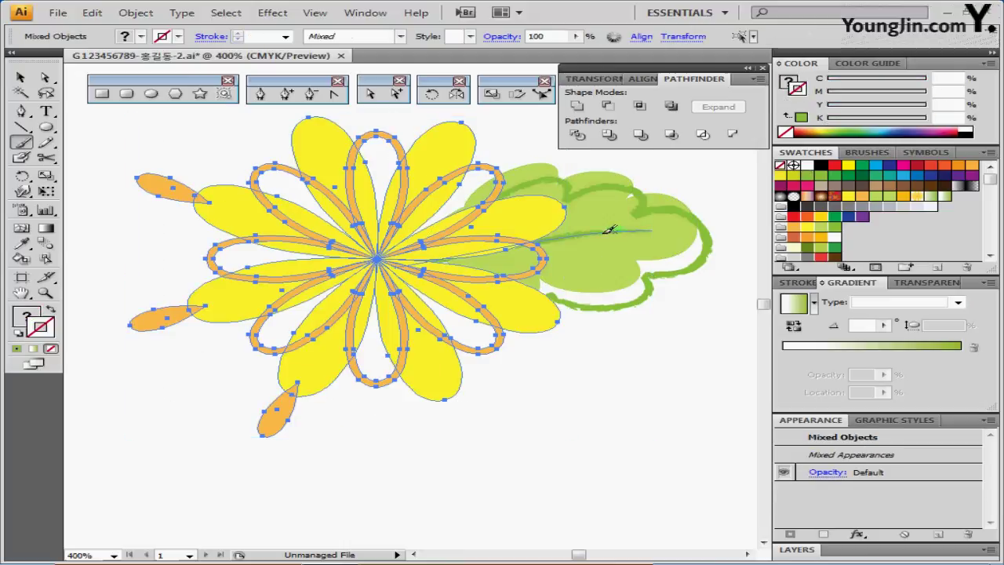
left_click_drag(609, 229, 608, 230)
left_click(135, 12)
mouse_move(91, 13)
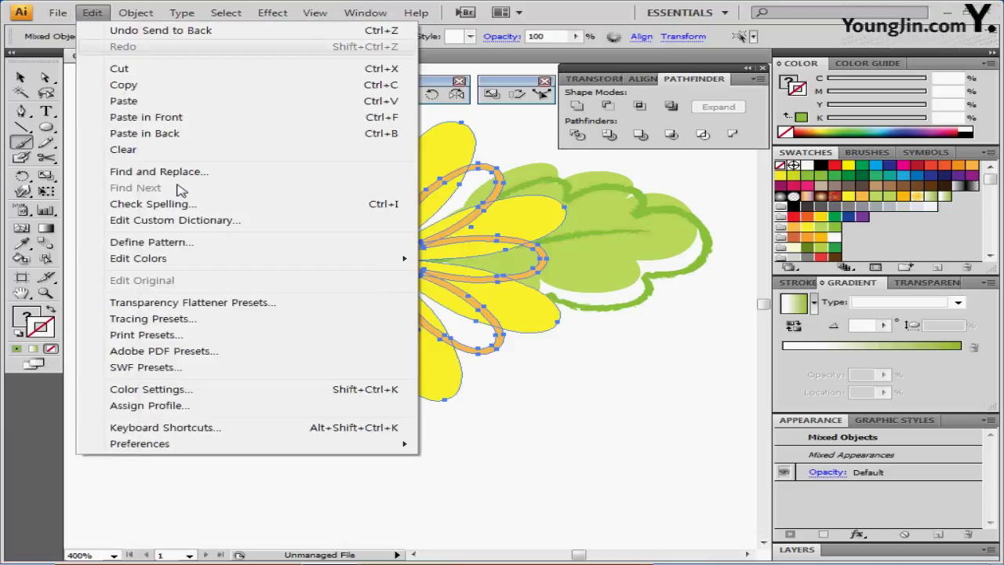
left_click(174, 242)
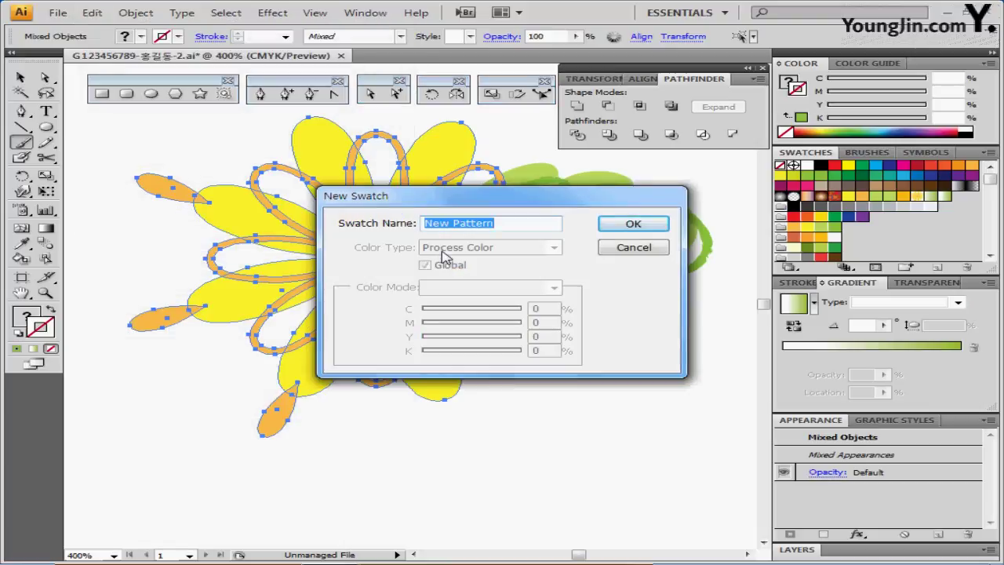
type("국")
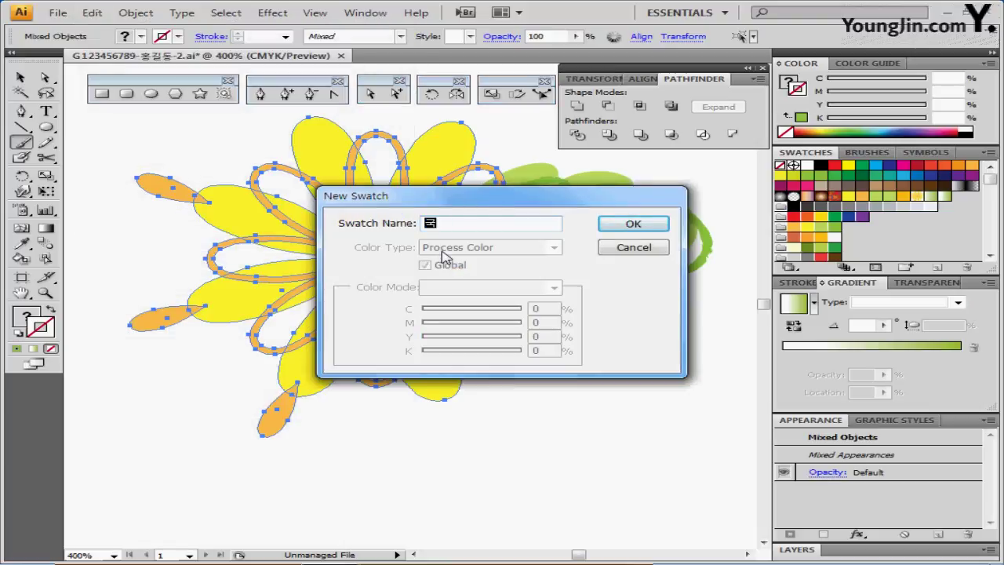
type("호ㅏ")
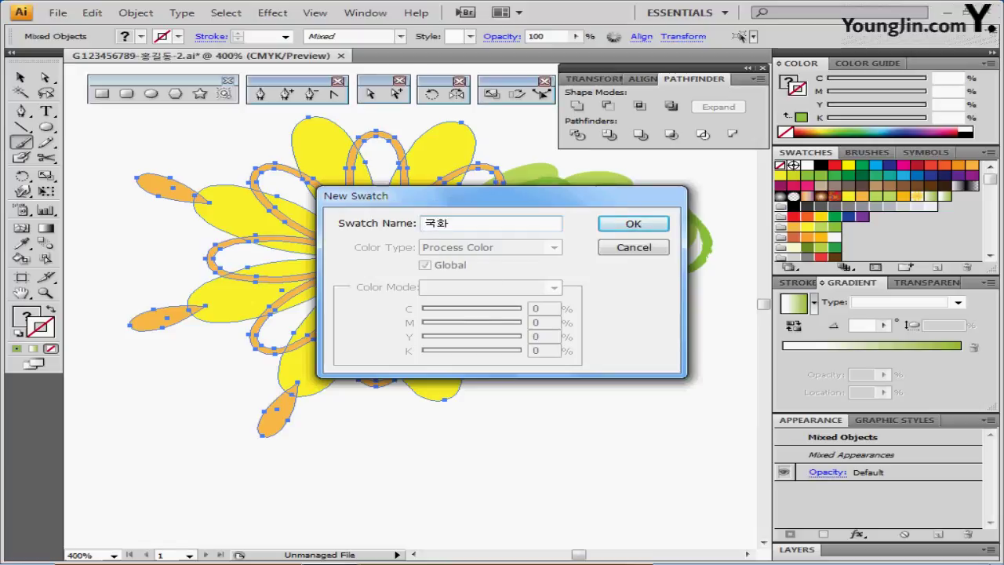
key("Return")
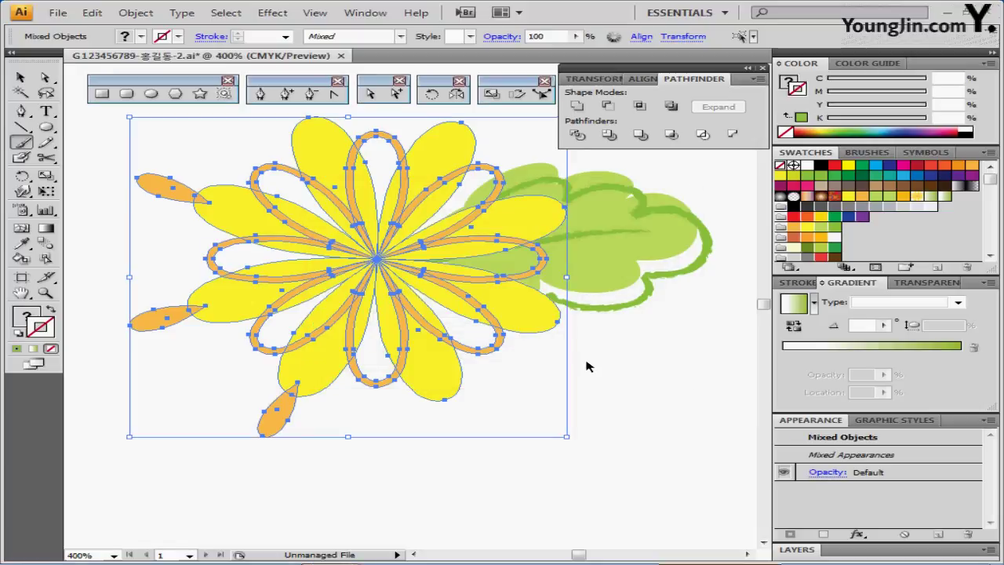
left_click(600, 358)
Step: Draw a 26 mm by 26 mm circle on the empty canvas beyond the leaf and fill it with C 0, M 40, Y 90, K 0
left_click_drag(655, 313, 598, 295)
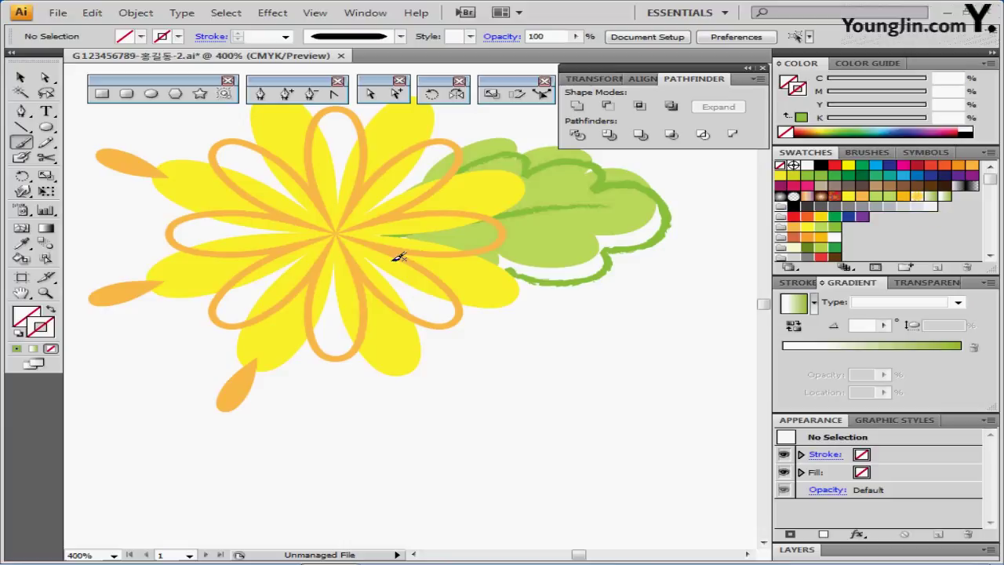
key("ctrl+minus")
left_click_drag(593, 267, 277, 249)
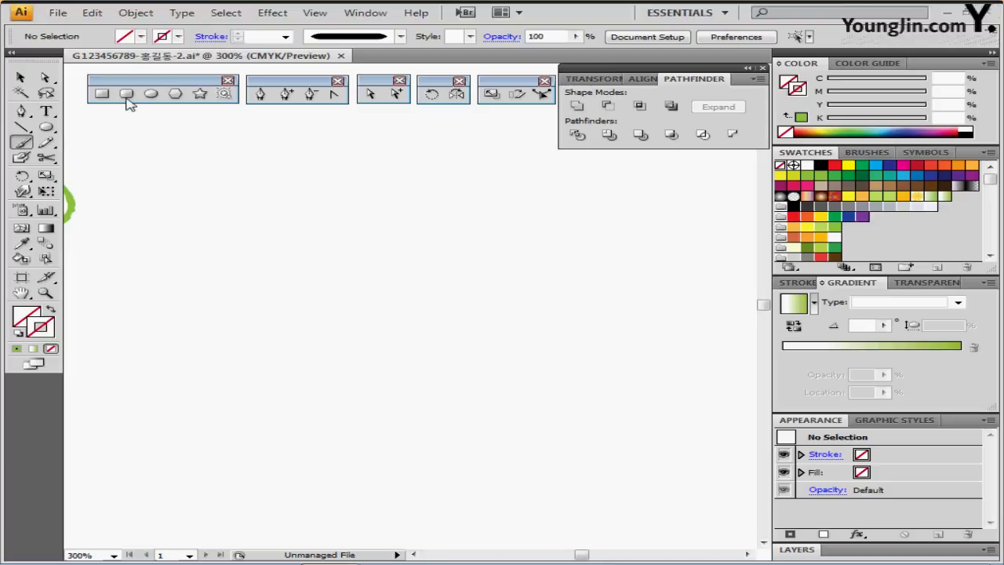
left_click(150, 93)
left_click_drag(224, 152, 225, 154)
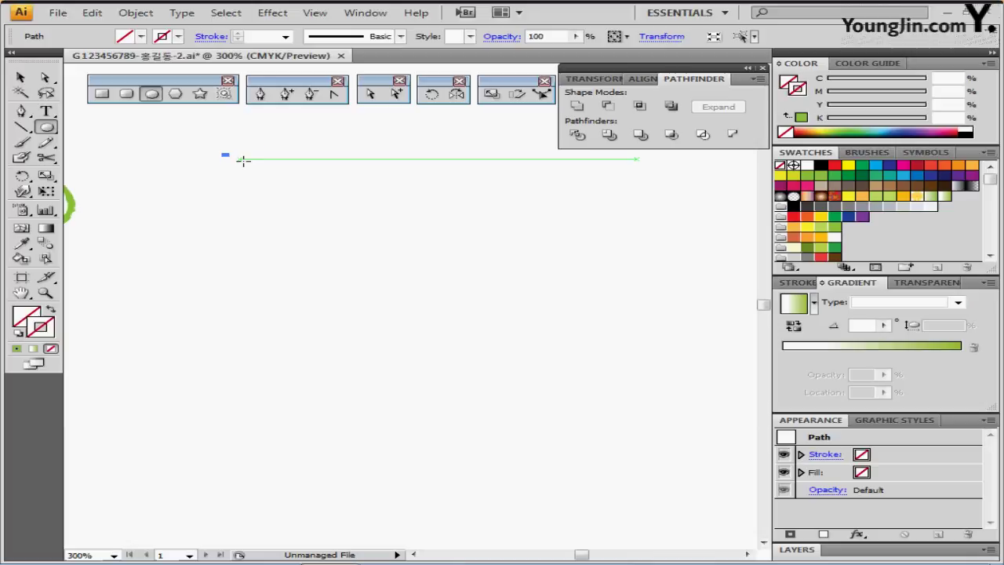
key("Tab")
key("Tab")
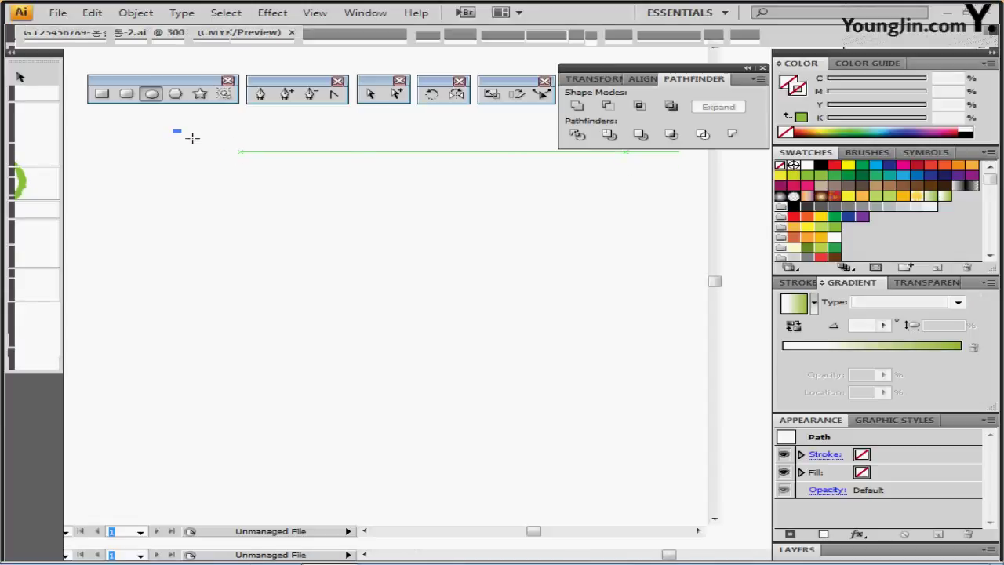
left_click(235, 198)
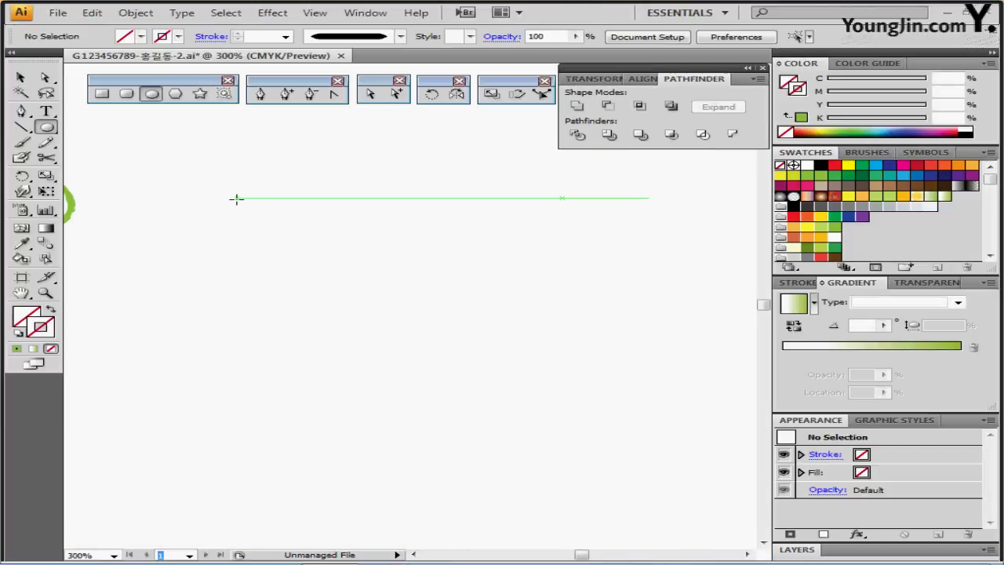
type("26")
key("Tab")
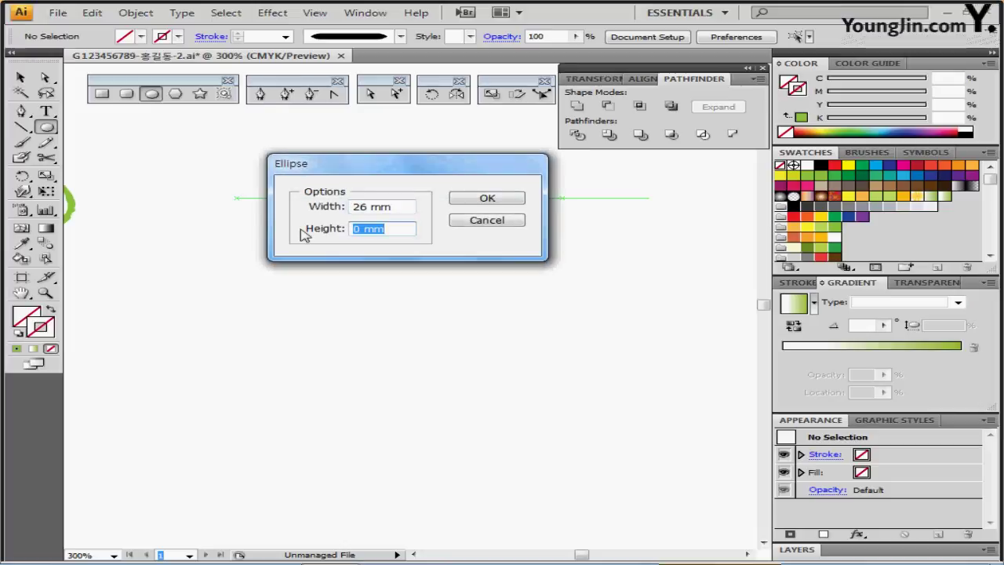
type("26")
key("Tab")
left_click(469, 202)
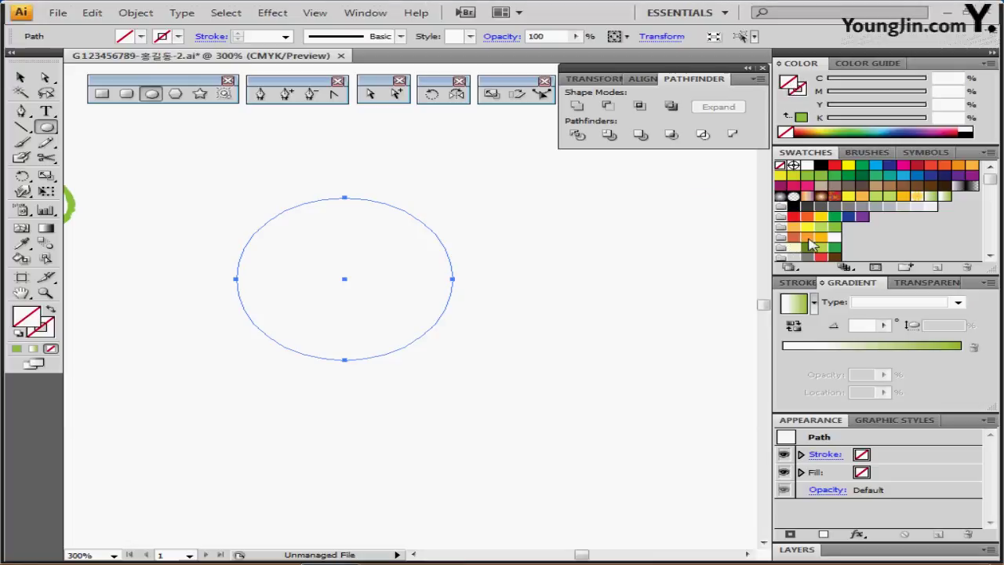
left_click(806, 239)
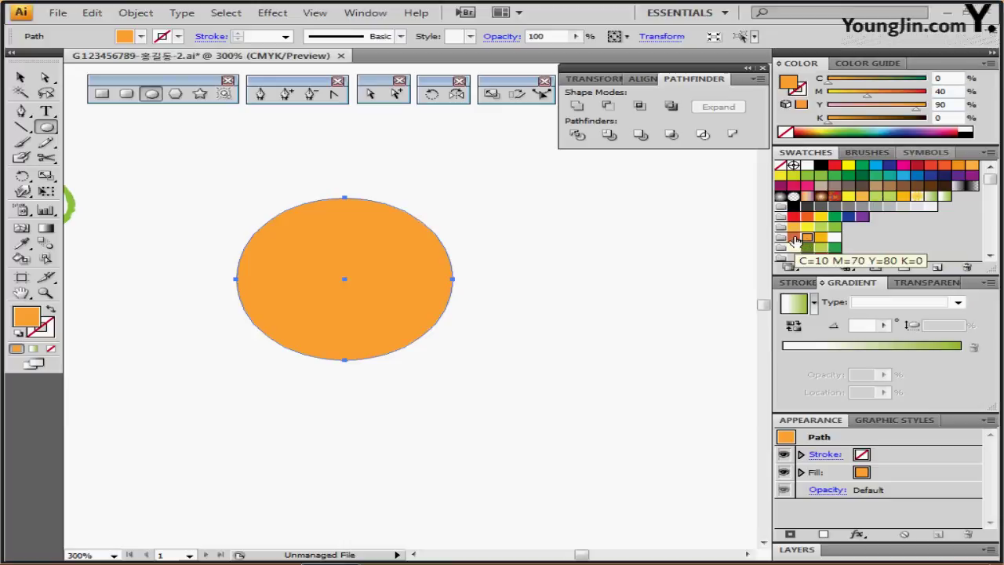
Step: Fill the circle with C 10, M 70, Y 80, K 0 and colour its stroke C 0, M 40, Y 90, K 0
left_click(793, 238)
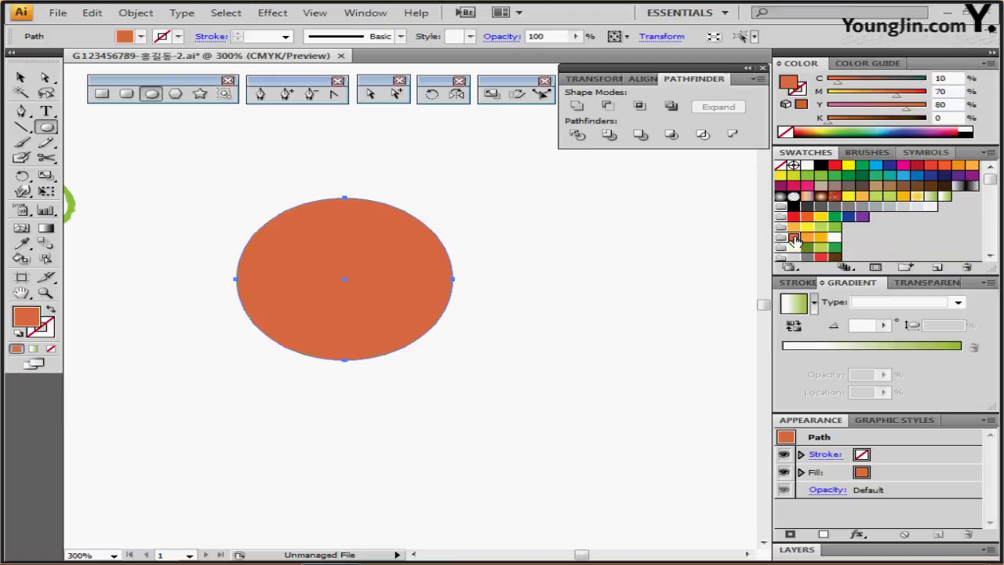
left_click(799, 91)
left_click(807, 236)
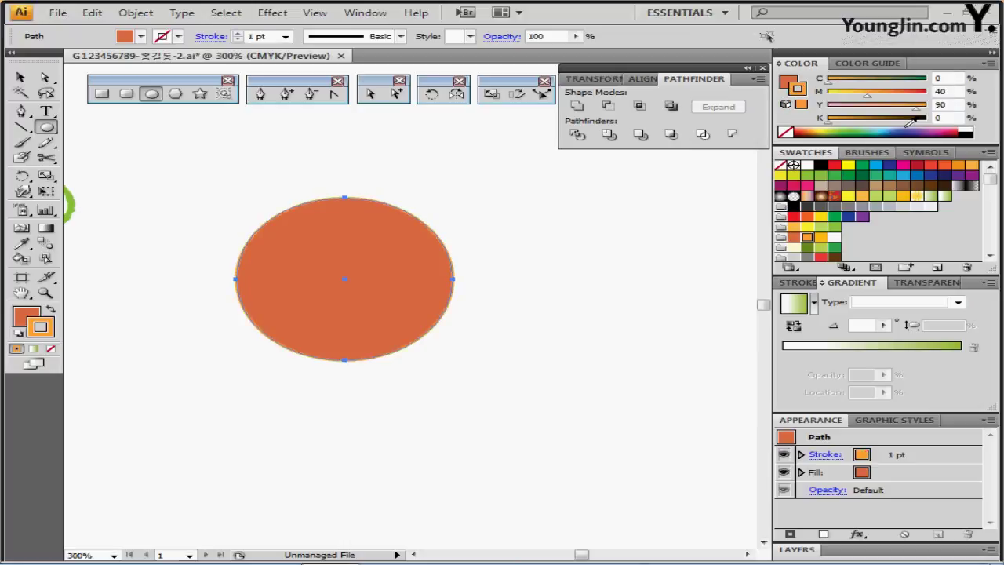
double_click(940, 104)
type("90")
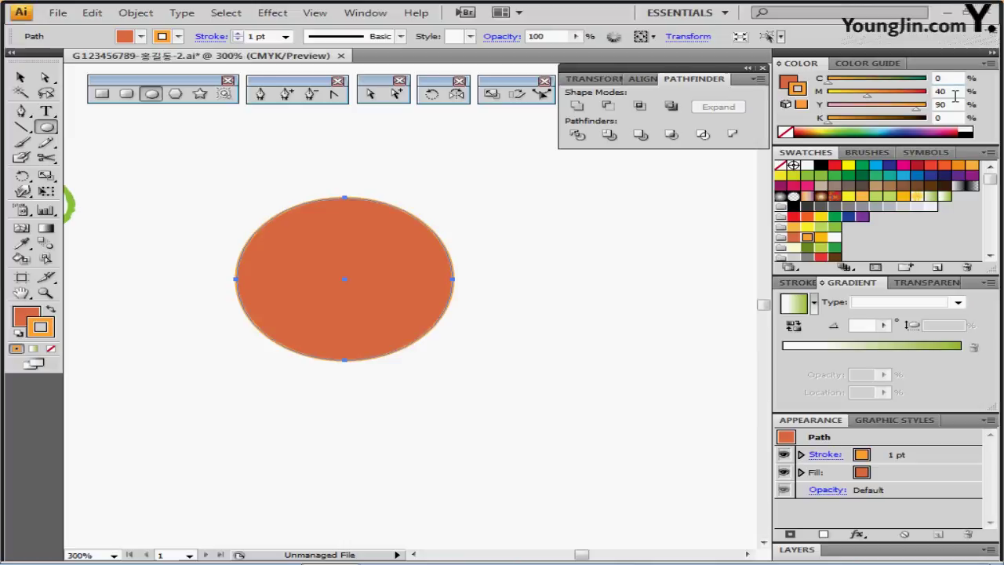
Step: Set the circle's stroke weight to 5 pt and deselect it
left_click(793, 282)
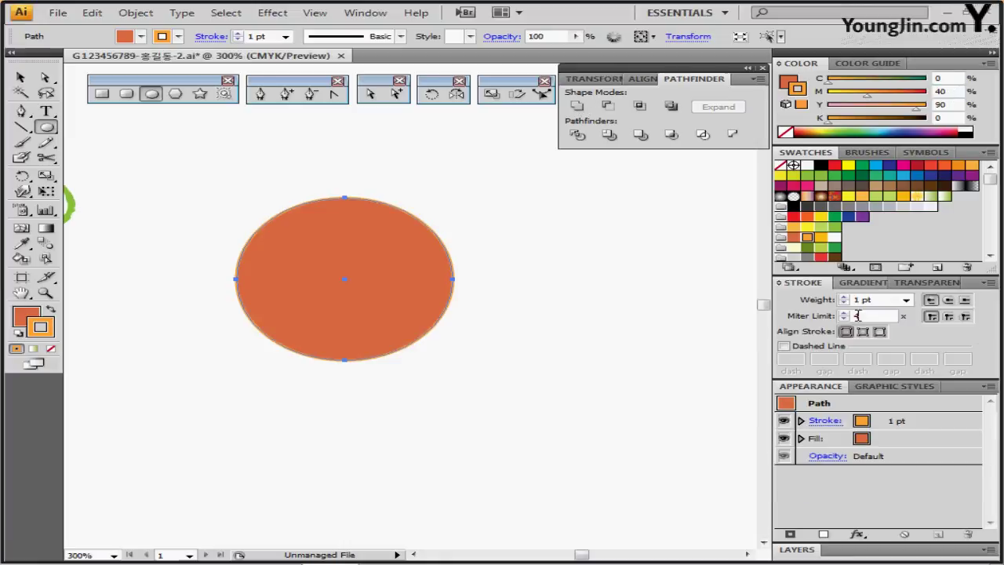
left_click(906, 299)
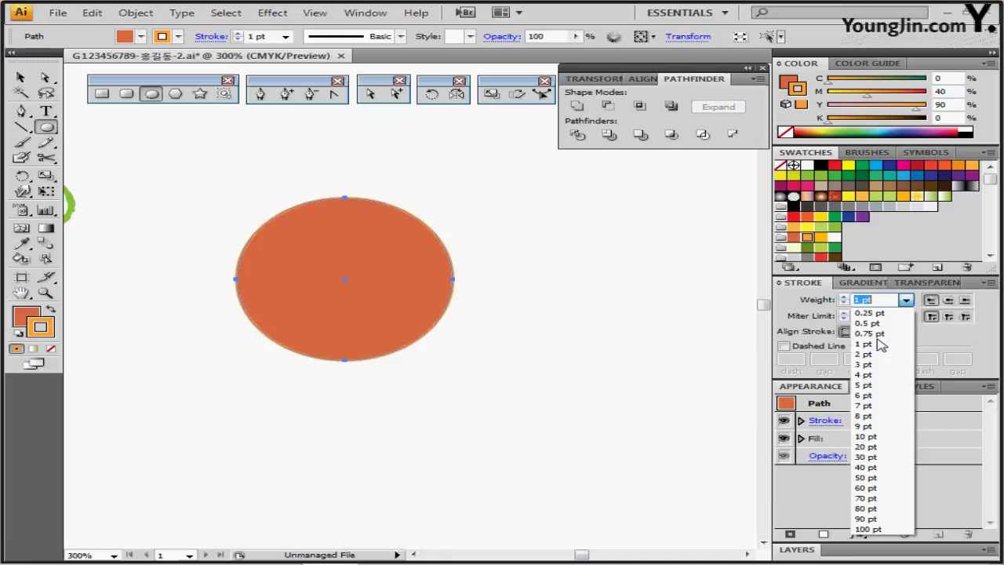
left_click(884, 385)
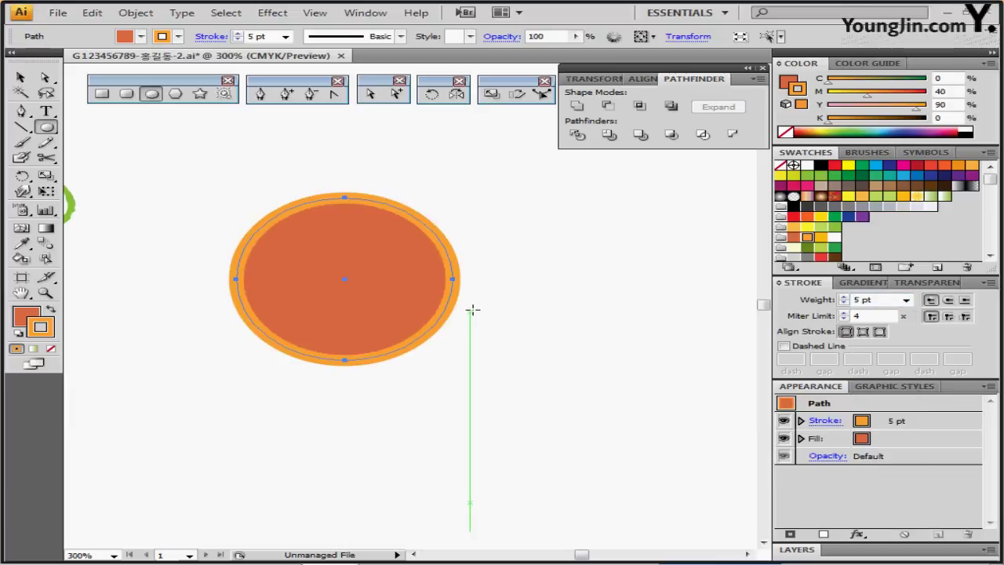
left_click_drag(479, 284, 478, 258)
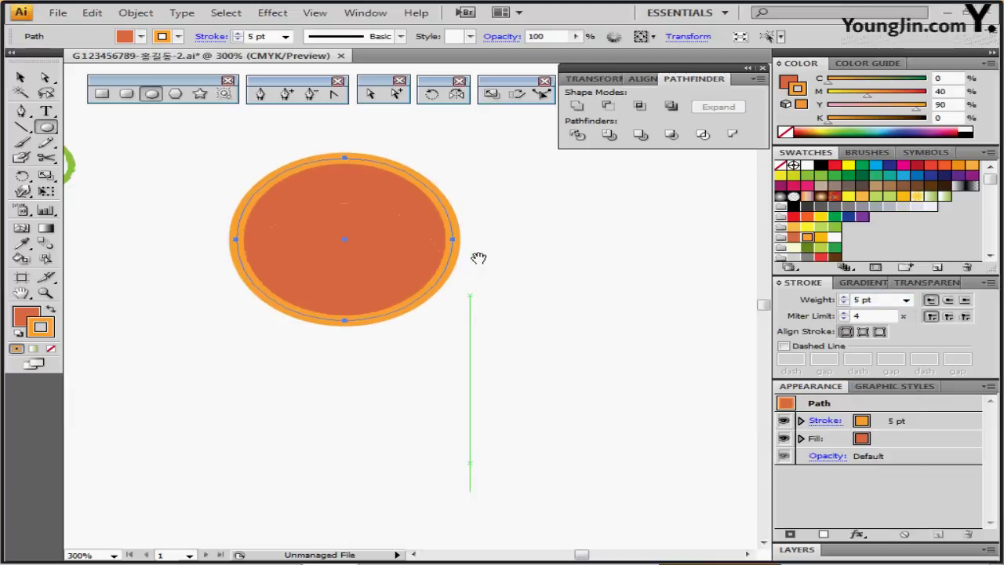
key("ctrl+semicolon")
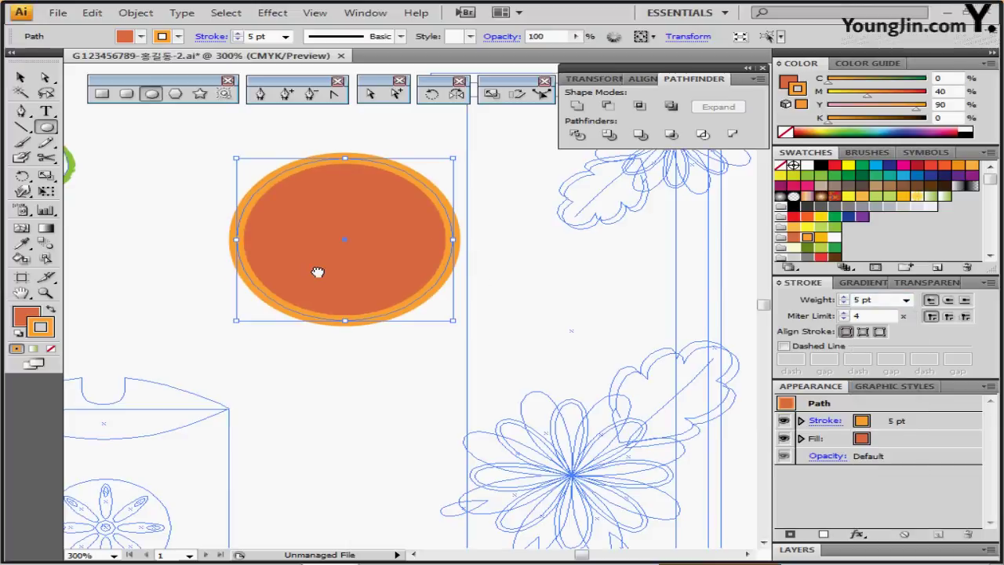
left_click_drag(318, 271, 548, 291)
key("ctrl+semicolon")
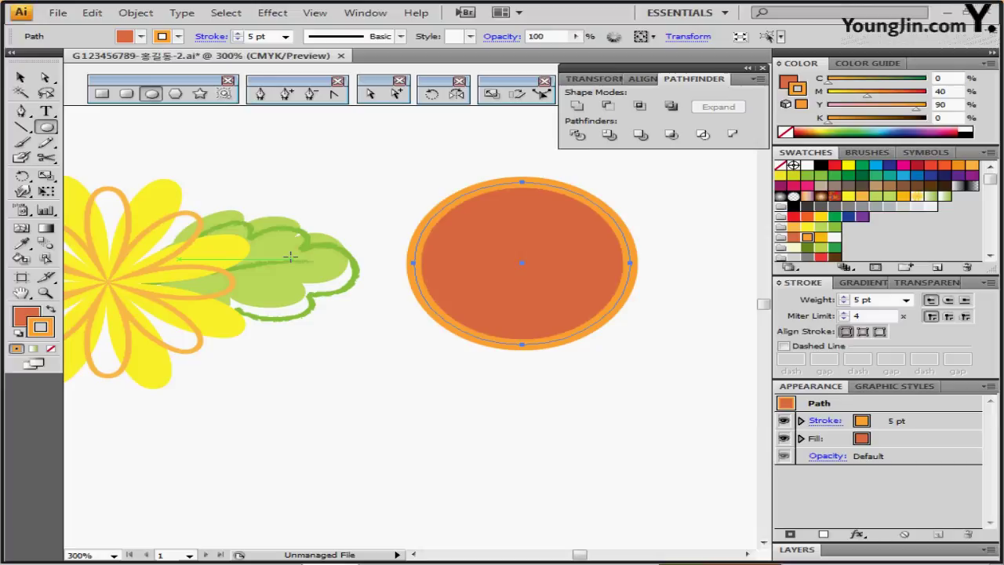
left_click(347, 175, "ctrl")
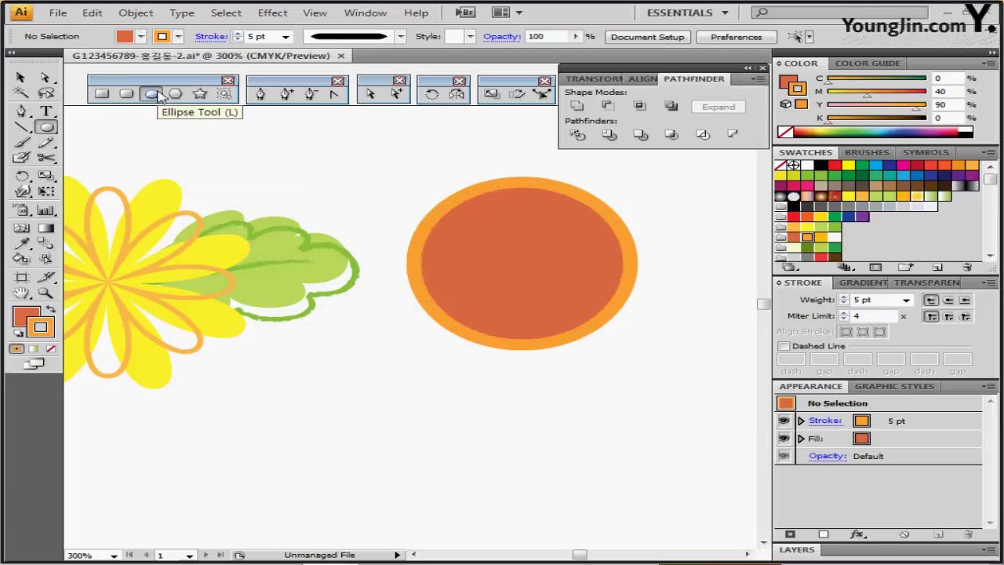
Step: Draw a circle about 3.4 mm wide at the large circle's centre, filled C 0, M 30, Y 100, K 0 without a stroke
left_click(154, 94)
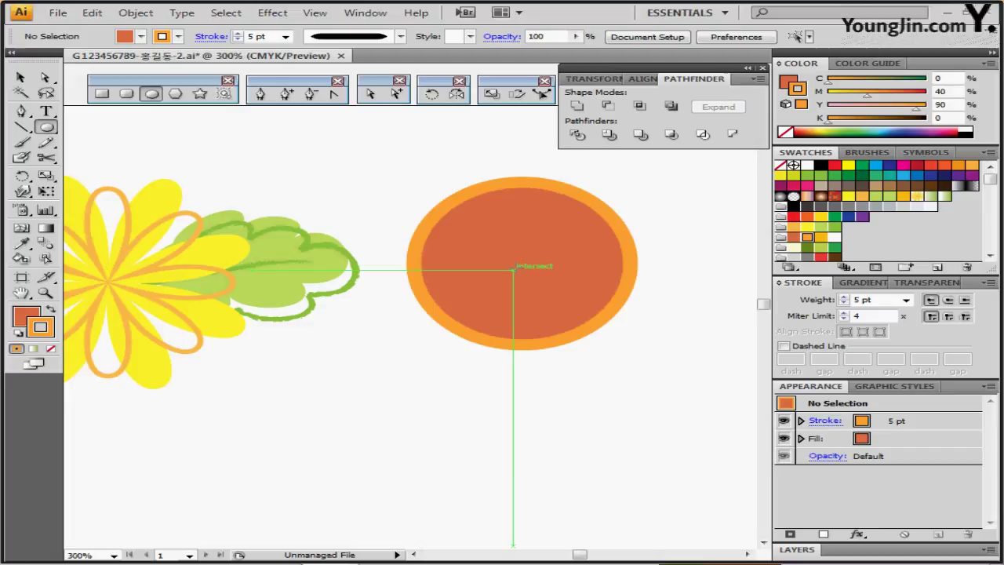
left_click_drag(523, 262, 536, 272)
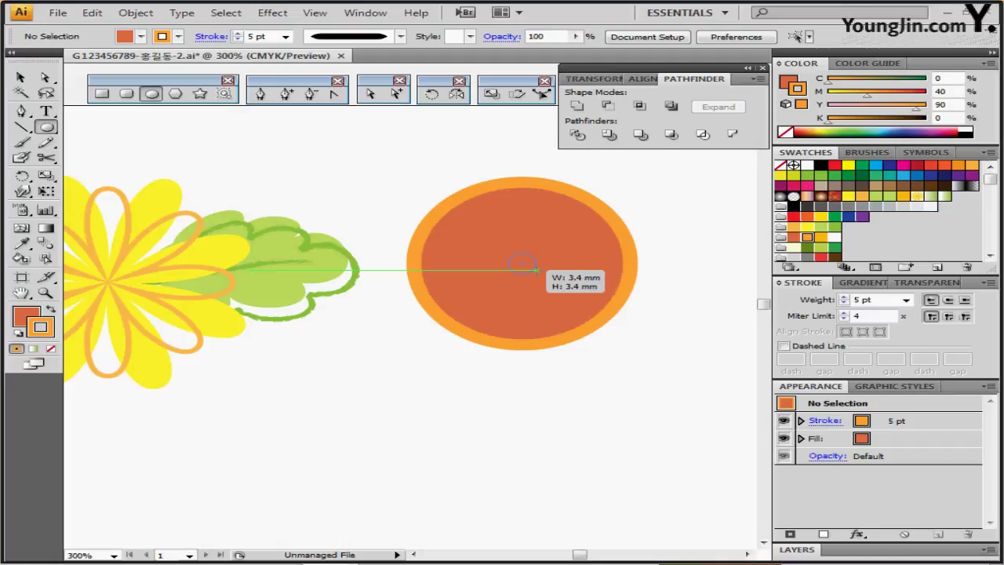
left_click_drag(536, 271, 538, 272)
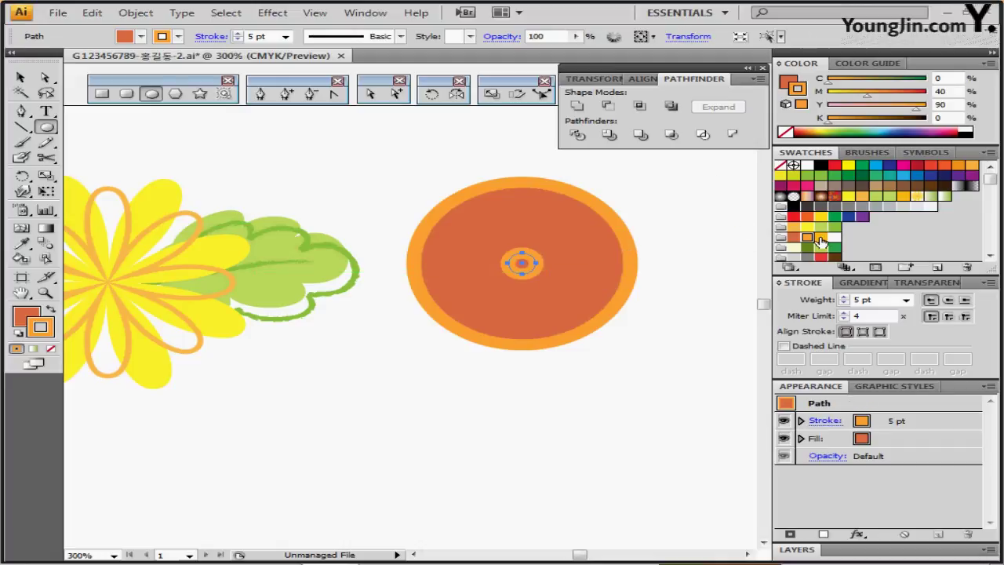
left_click(787, 84)
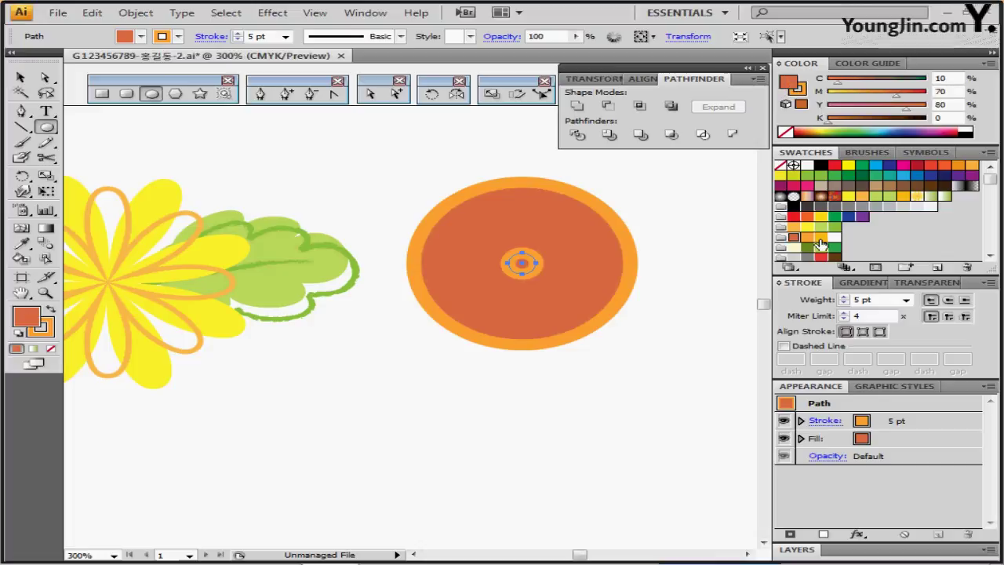
left_click(820, 237)
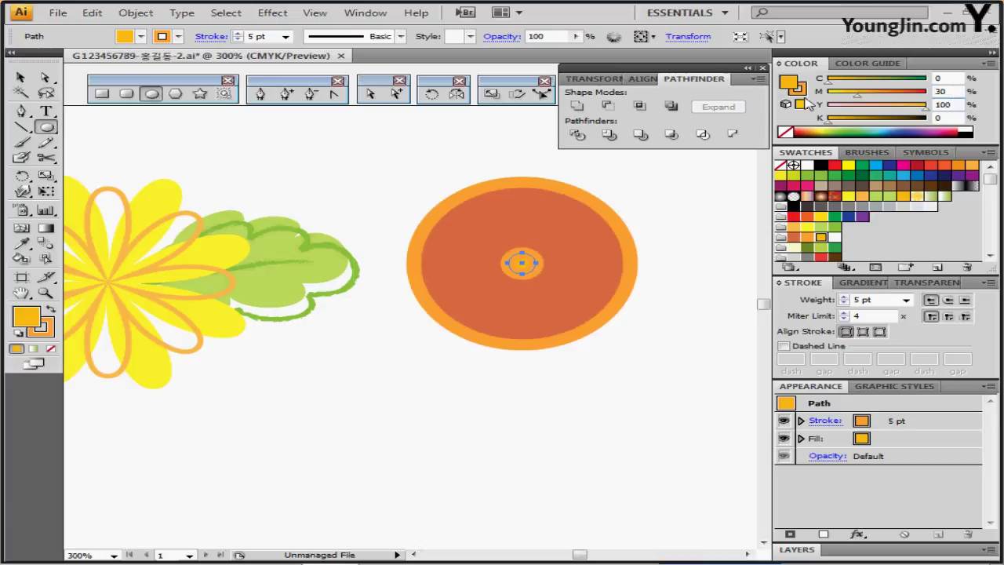
key("x")
key("slash")
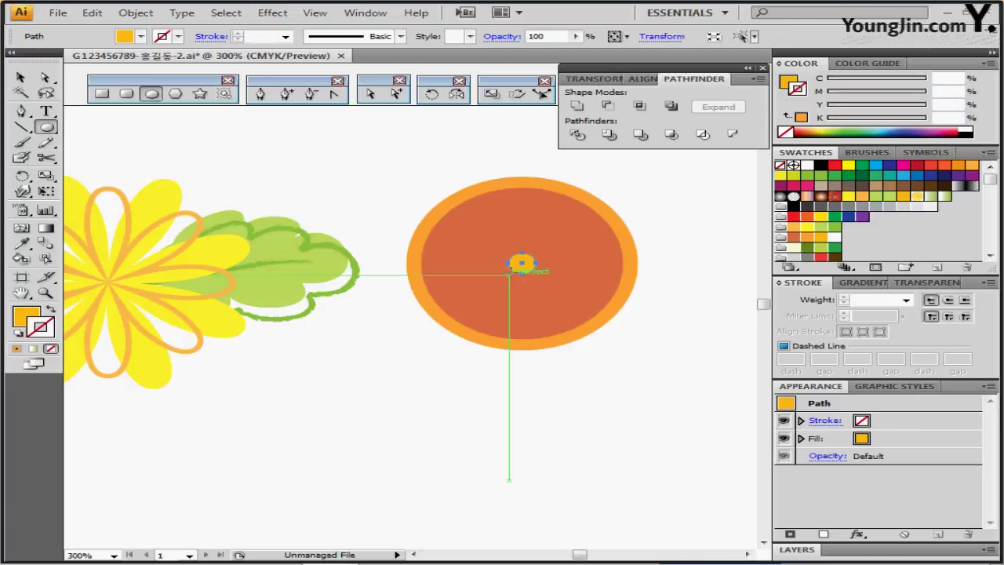
Step: Draw a concentric circle about 2.15 mm wide inside the small yellow-orange circle and fill it with white
left_click_drag(522, 263, 526, 266)
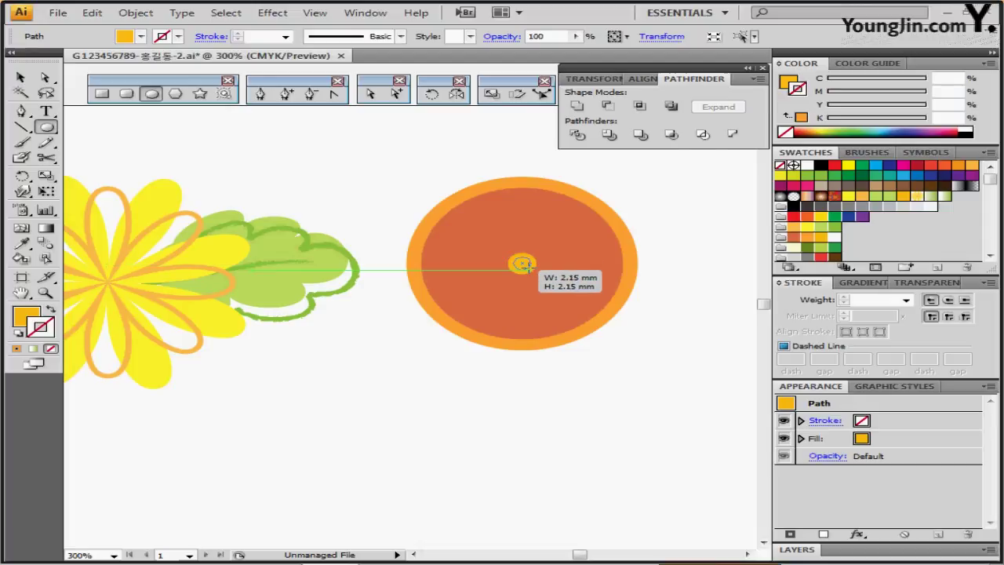
left_click_drag(526, 267, 526, 266)
key("x")
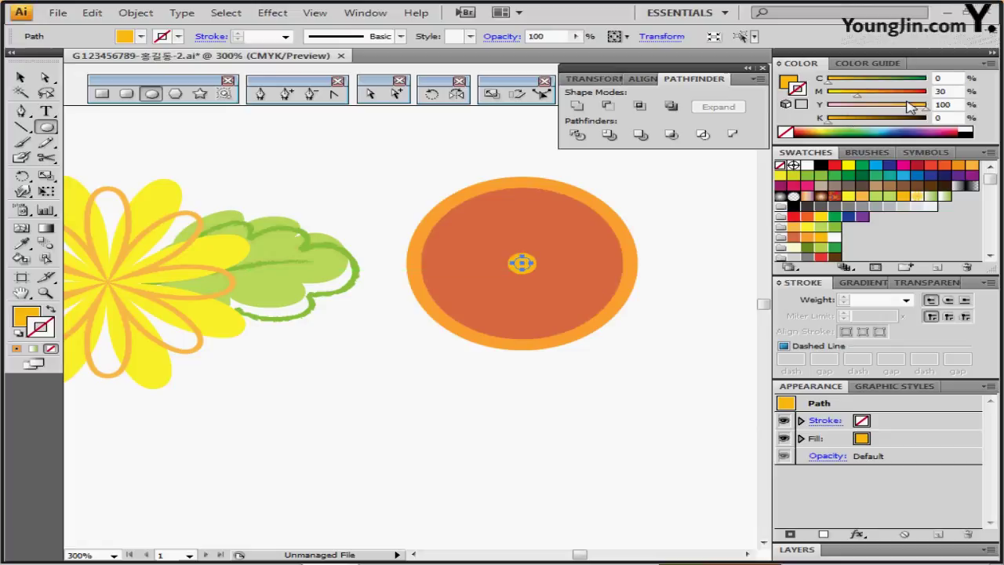
left_click(963, 130)
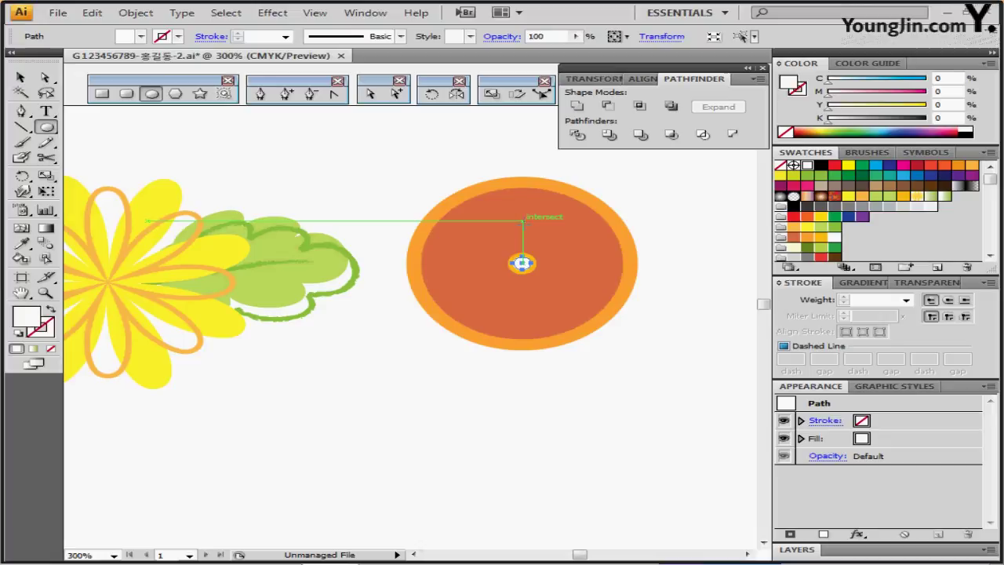
Step: Draw a tall narrow petal ellipse above the centre with a small white ellipse inside its upper half, and sample the yellow-orange for the larger one
mouse_move(522, 227)
left_mouse_down()
mouse_move(530, 256)
mouse_move(523, 225)
left_mouse_up()
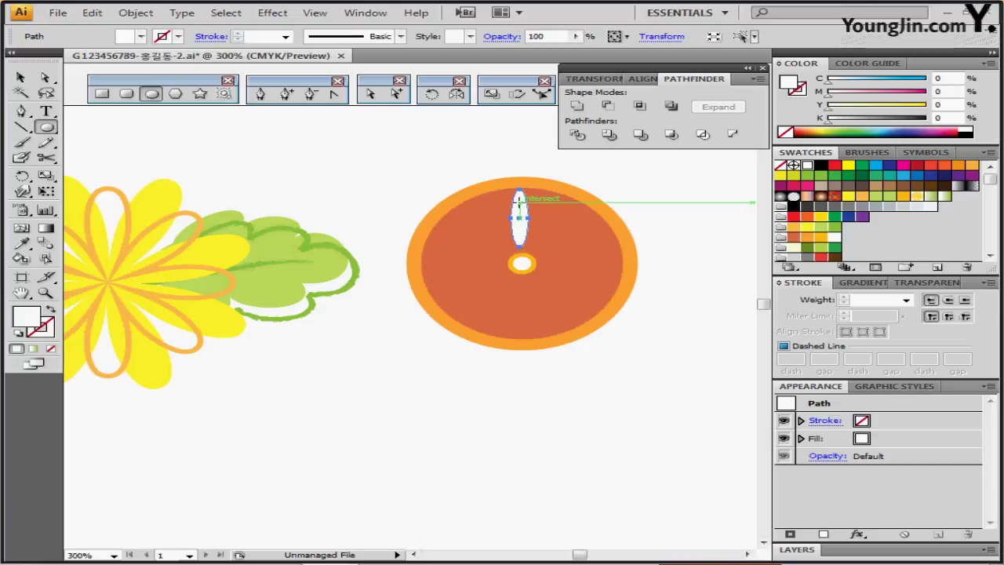
left_click_drag(517, 201, 519, 215)
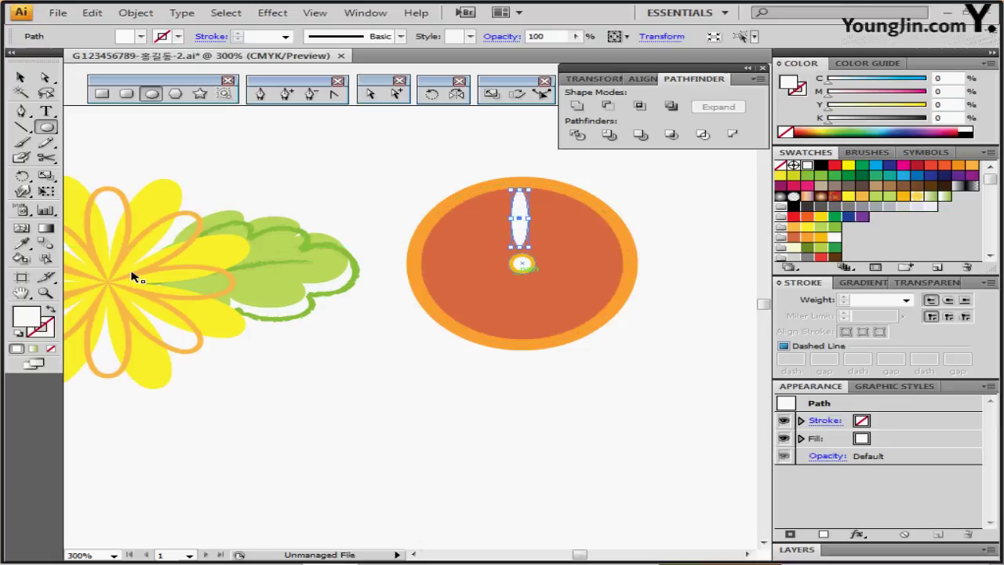
key("i")
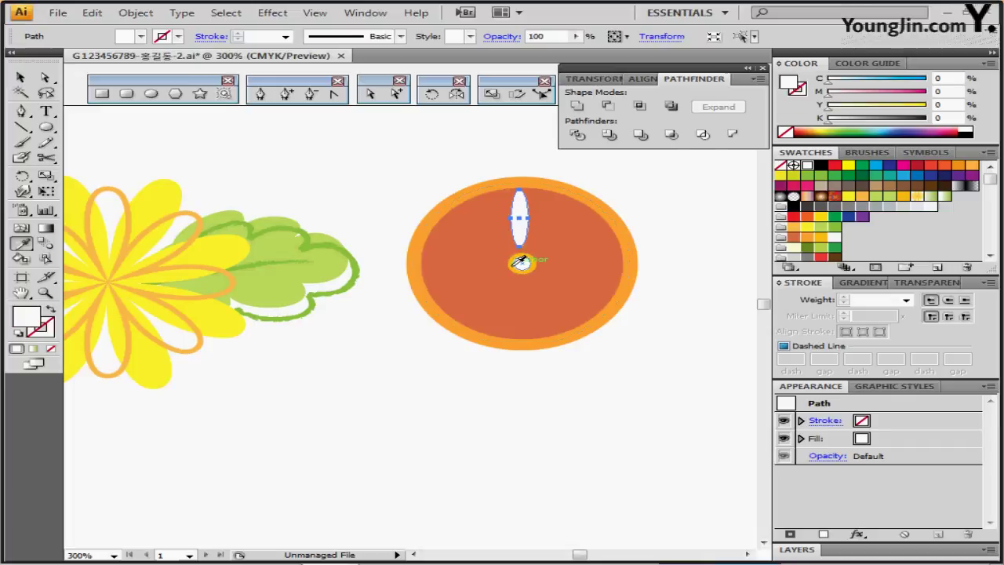
left_click(519, 264)
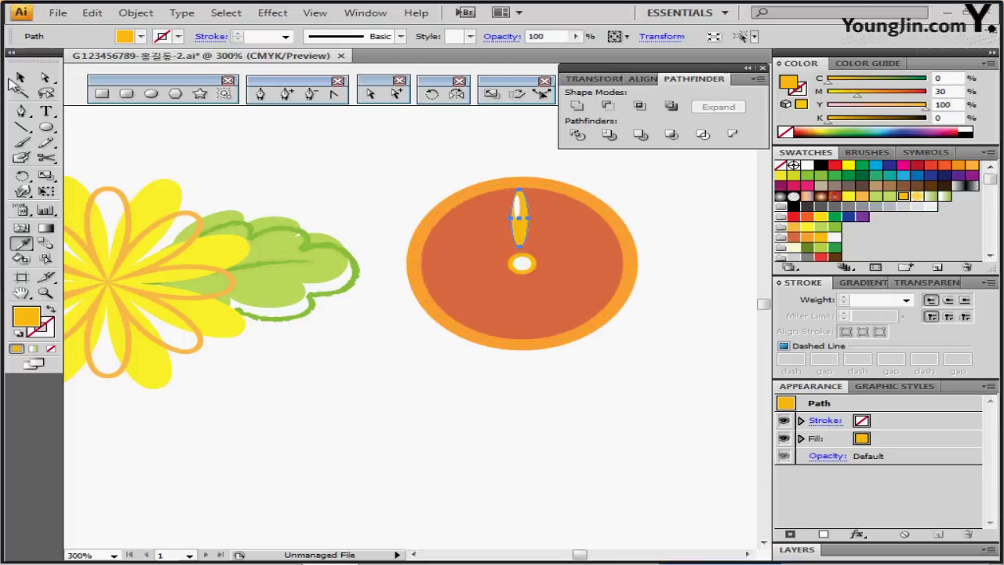
Step: Select the large circle, the centre circles and both petal ellipses, align them on their horizontal centres, and deselect them
left_click(22, 78)
left_click_drag(438, 155, 553, 302)
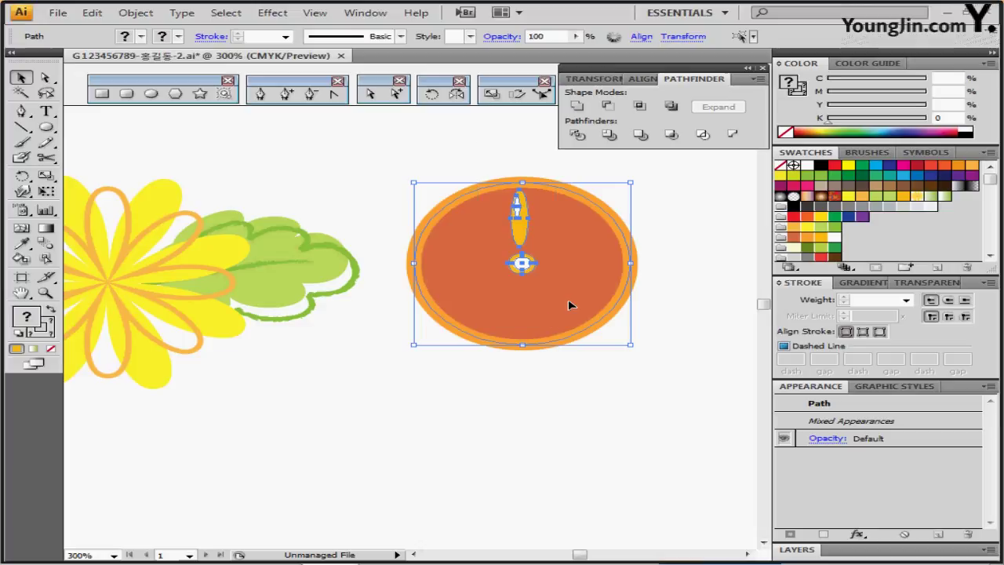
left_click(643, 79)
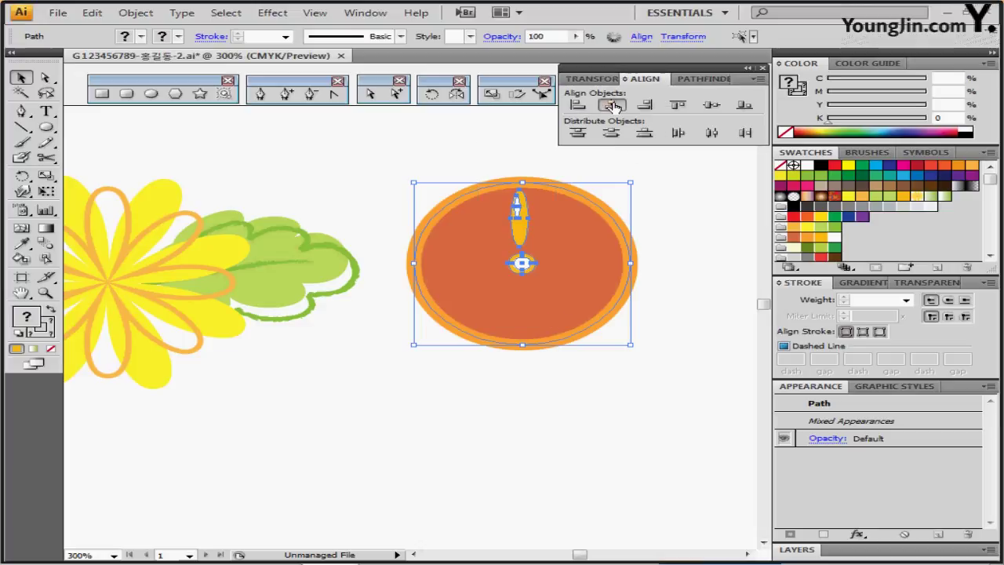
left_click(611, 105)
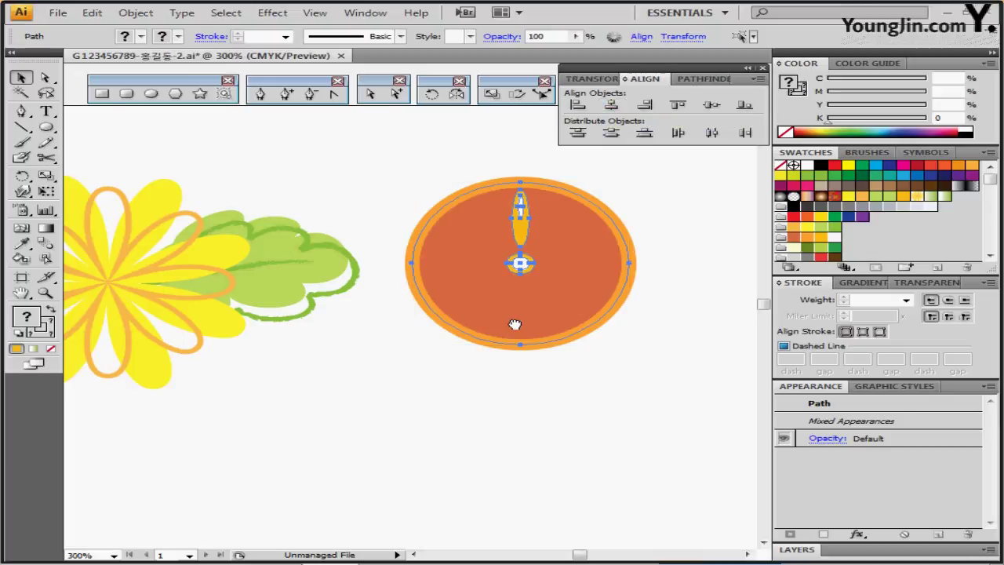
left_click_drag(513, 327, 471, 323)
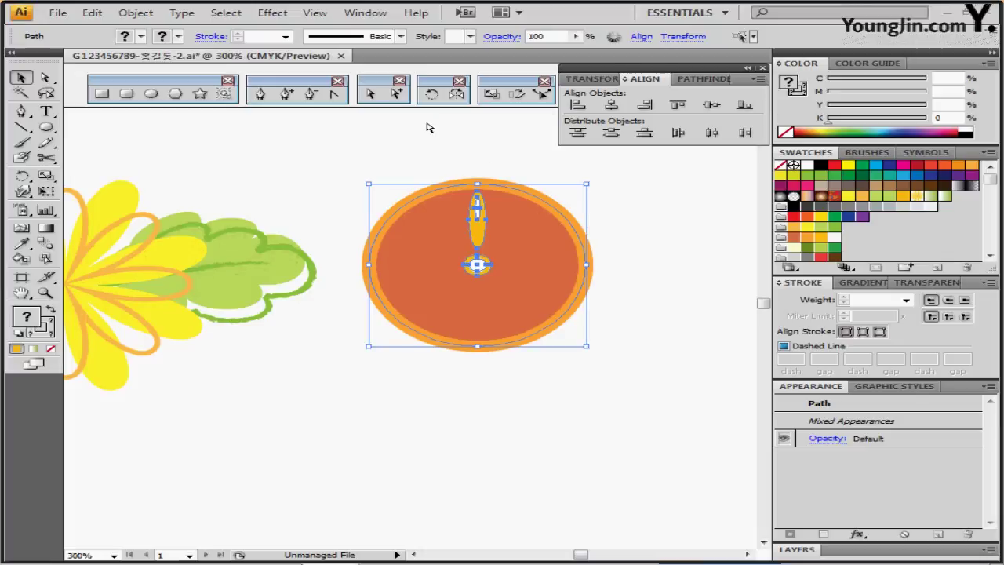
key("ctrl+shift+b")
left_click(454, 166)
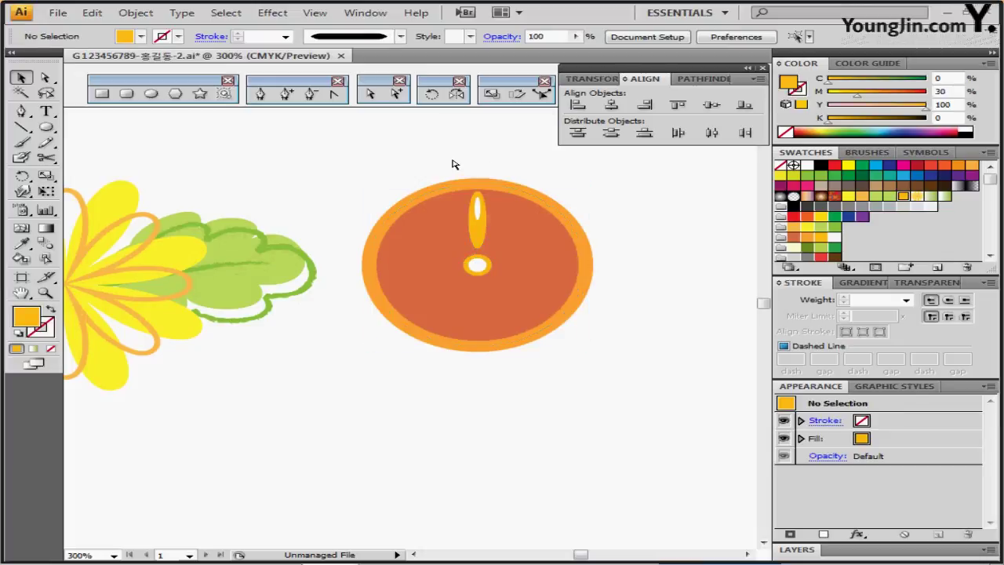
Step: Select only the yellow-orange petal and its white highlight, and rotate a copy of them by -45° about the circle's centre
left_click_drag(456, 146, 486, 240)
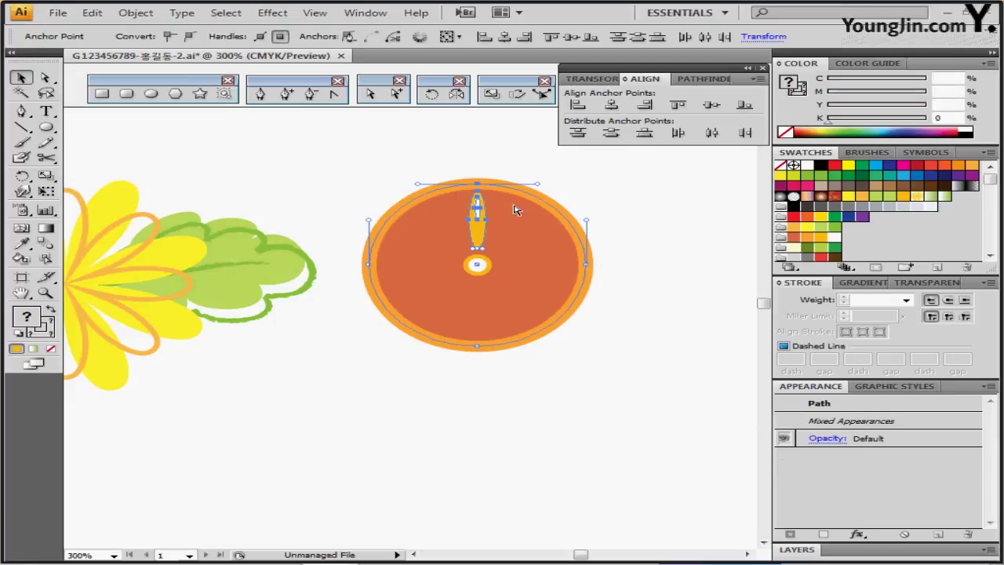
left_click_drag(427, 154, 508, 249)
left_click_drag(511, 166, 560, 185)
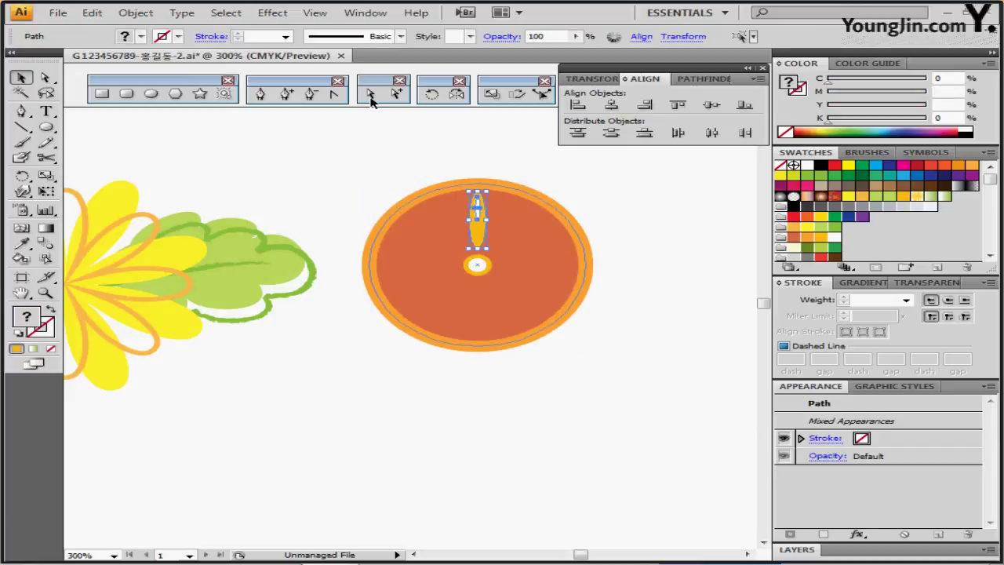
left_click(430, 95)
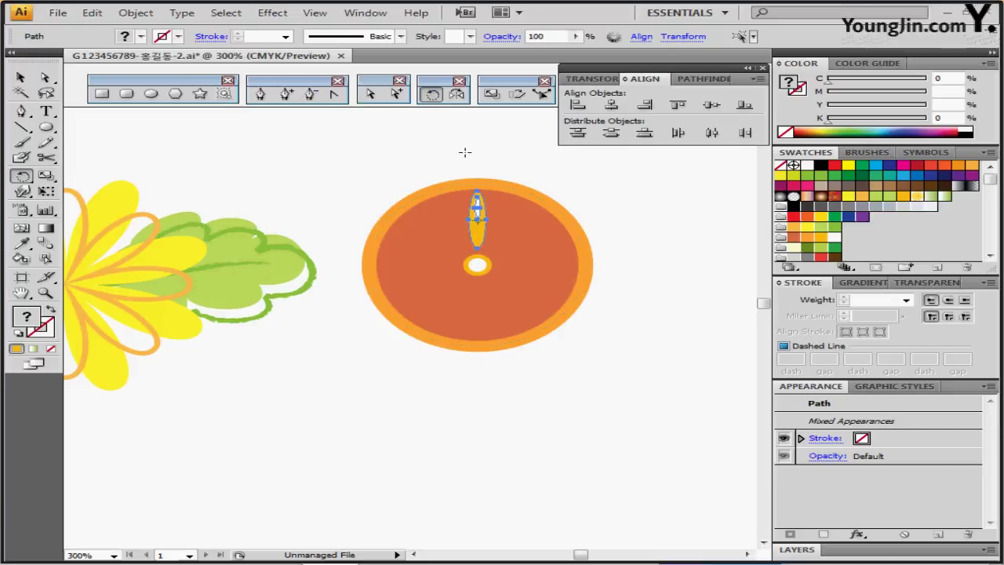
left_click(477, 264)
left_click_drag(523, 212, 571, 249)
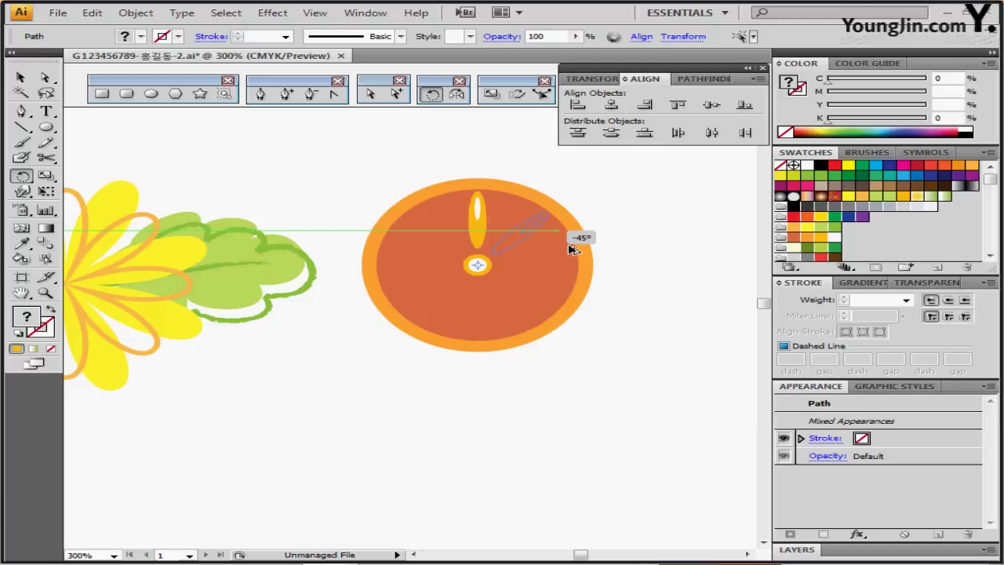
left_click_drag(571, 249, 572, 249)
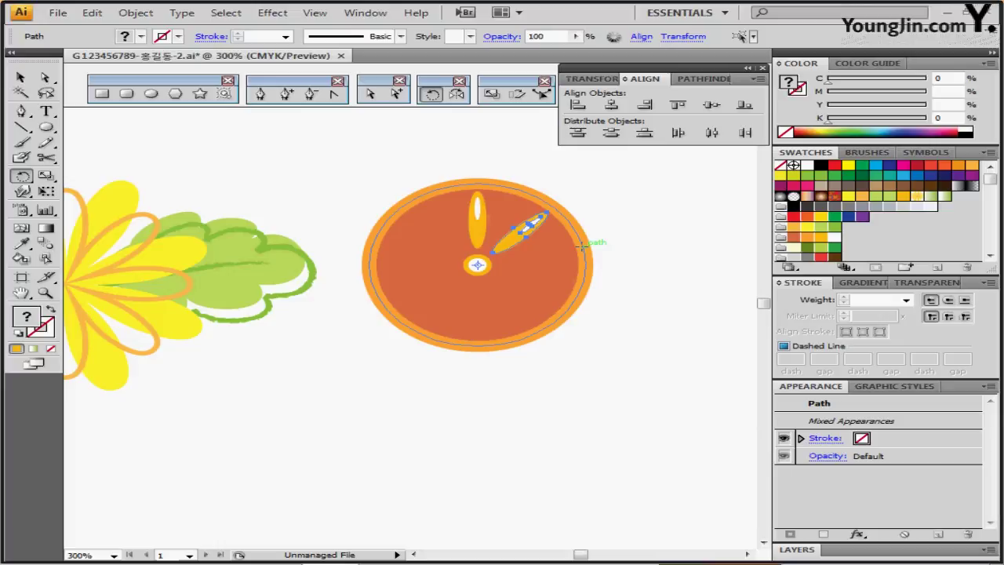
Step: Repeat the rotated petal copy six more times to complete a ring of eight petals around the centre
key("ctrl+d")
key("ctrl+d")
key("ctrl+d")
key("ctrl+d")
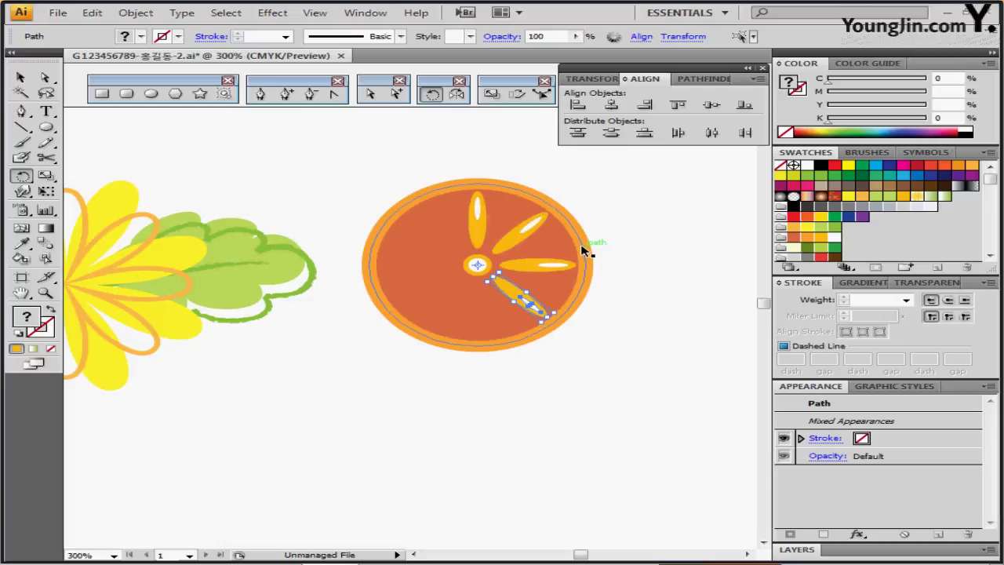
key("ctrl+d")
key("ctrl+d")
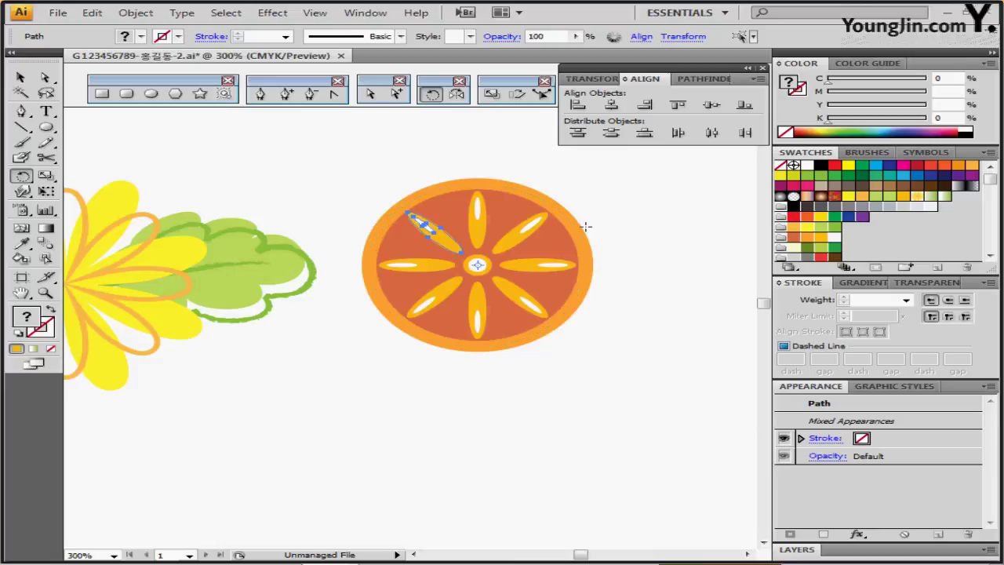
Step: Select all the petals, their highlights and the centre circles without the large circle, and group them
key("v")
left_click(576, 253)
left_click(514, 186, "shift")
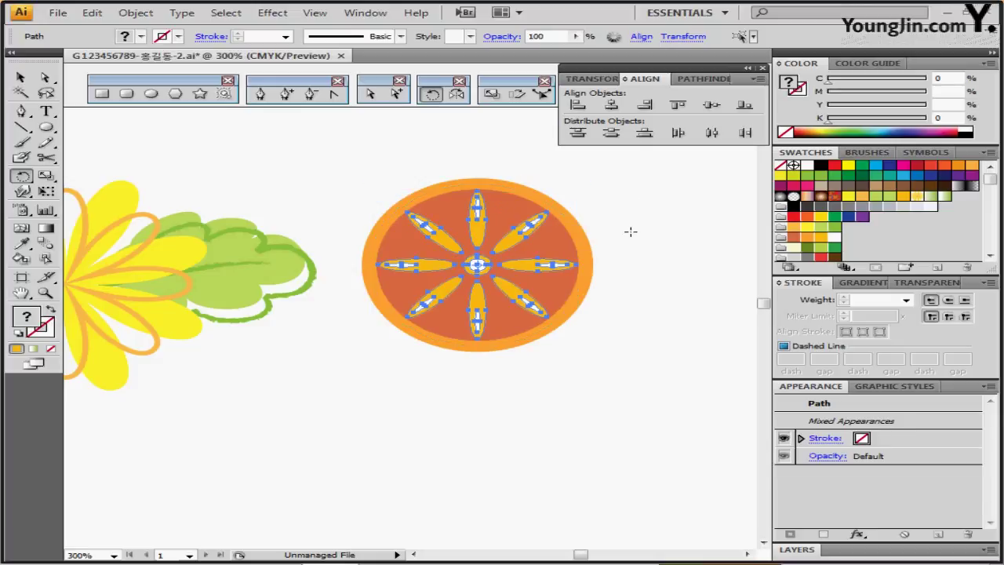
left_click(416, 149)
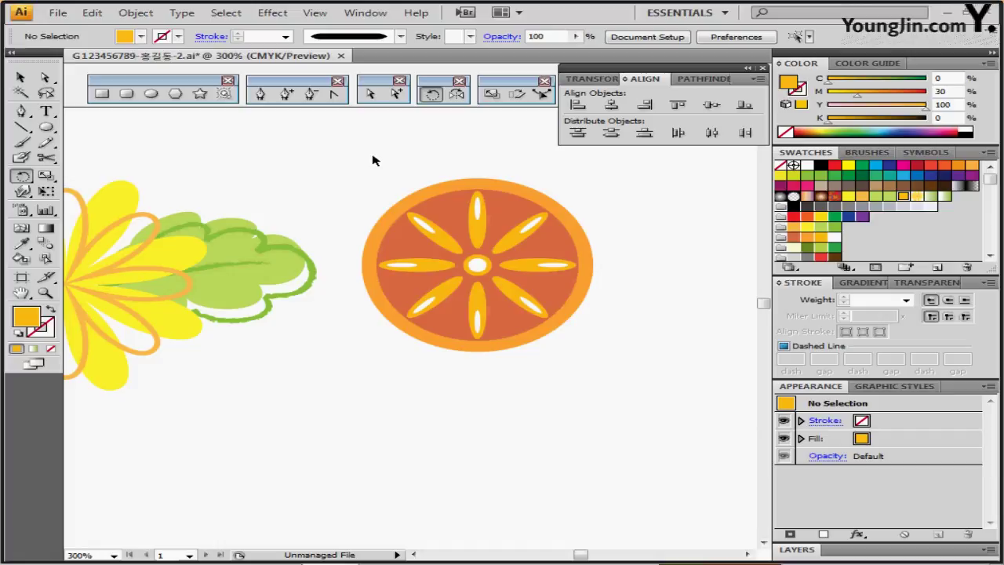
left_click_drag(390, 146, 581, 346)
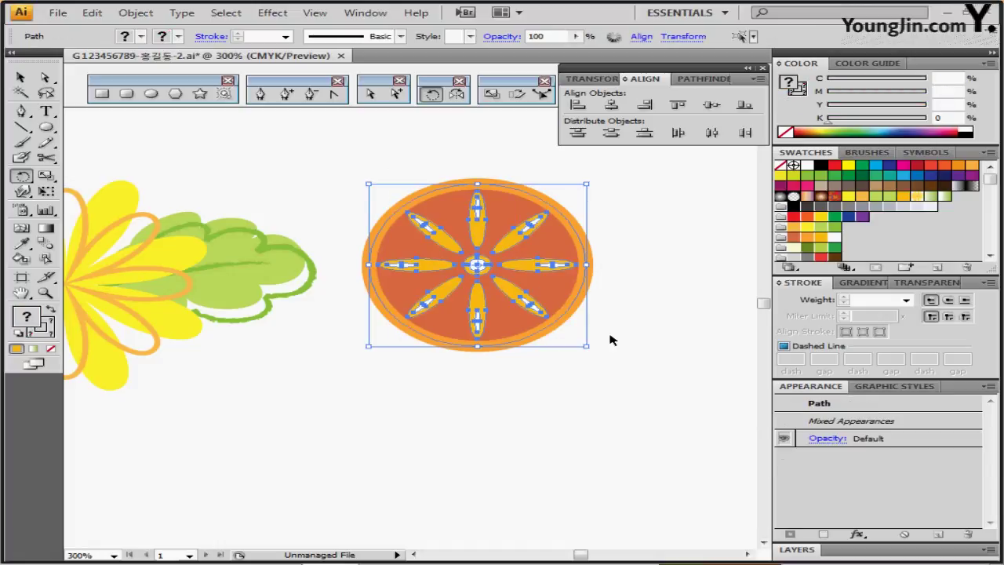
left_click(437, 185, "shift")
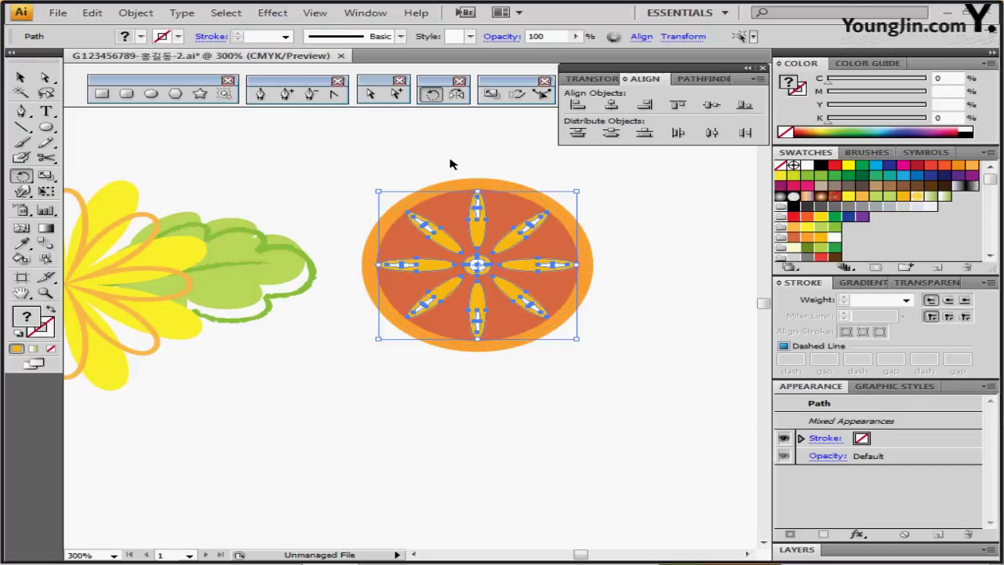
key("r")
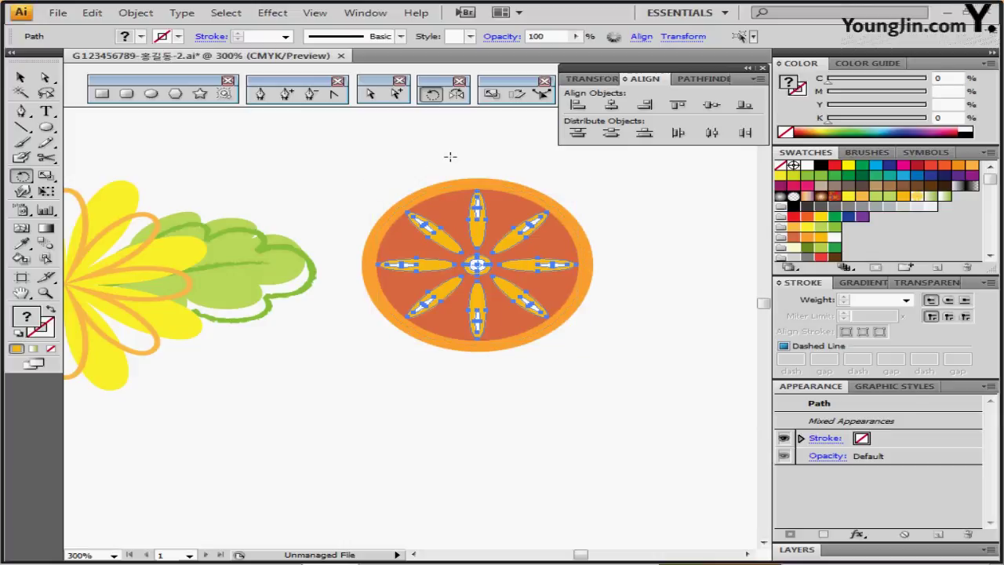
key("ctrl+g")
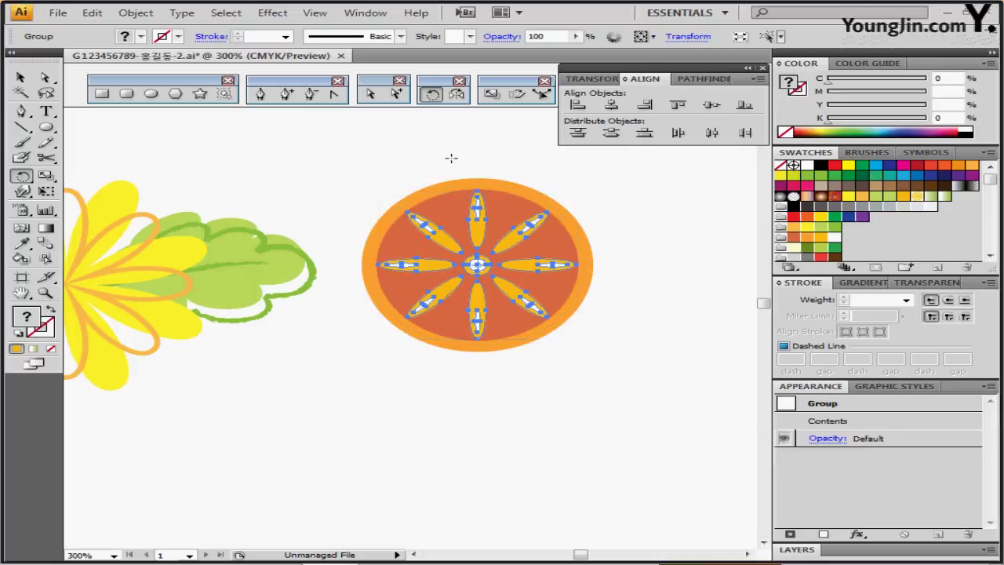
Step: Apply a Drop Shadow with Multiply mode, 75% opacity, 1 mm X and Y offsets and 0.5 mm blur to the petal group, and save the document
left_click(279, 17)
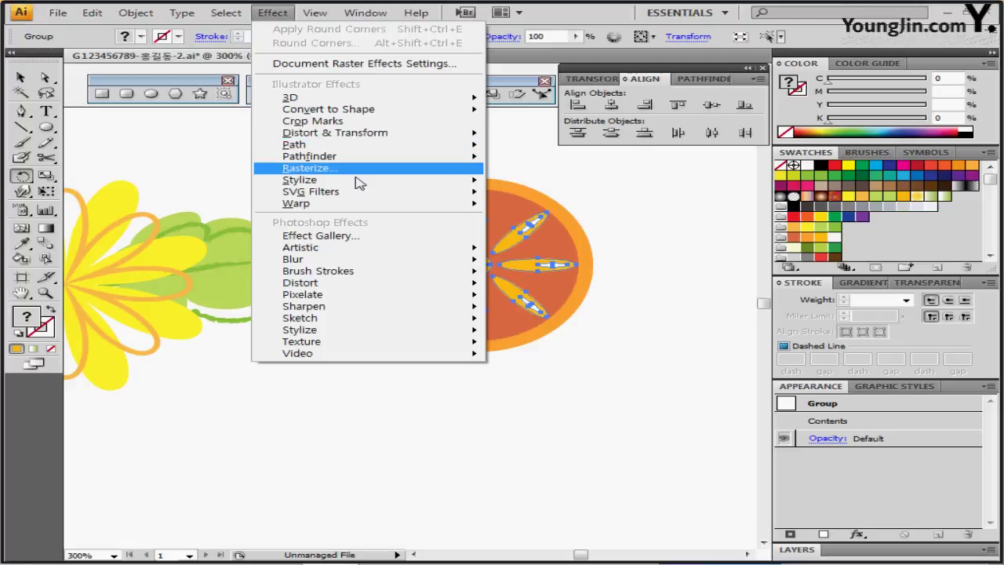
mouse_move(358, 182)
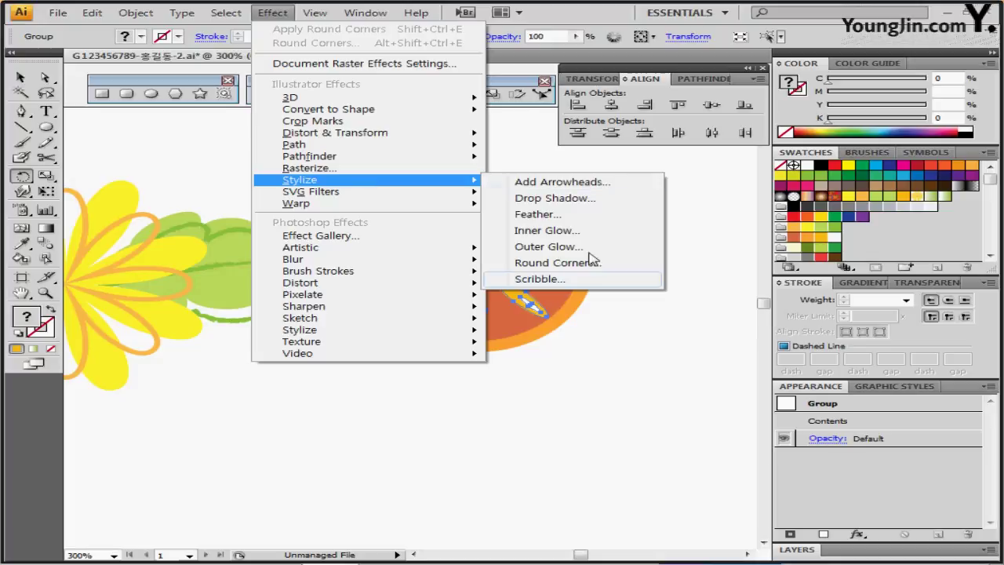
left_click(579, 201)
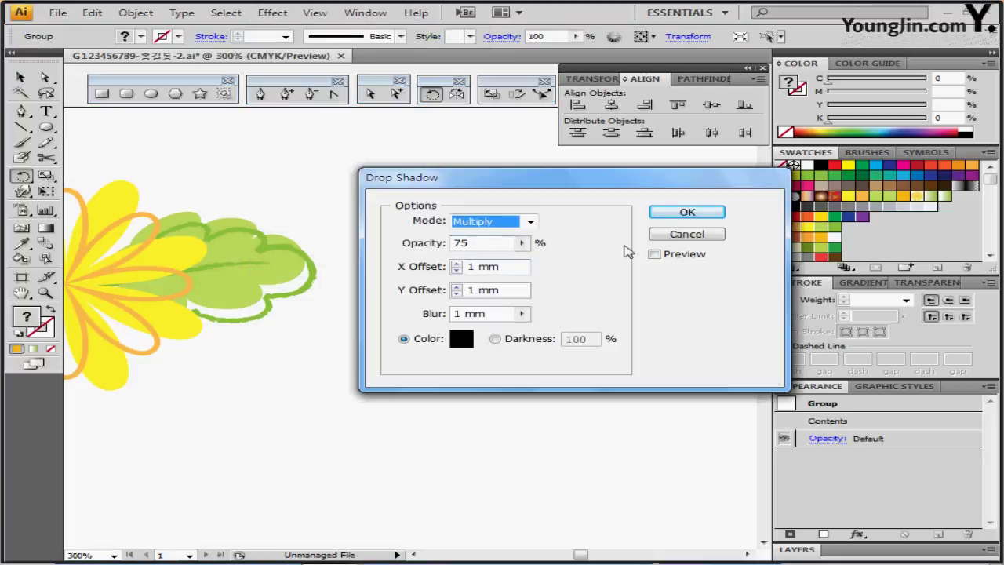
left_click(654, 253)
left_click_drag(581, 189, 637, 139)
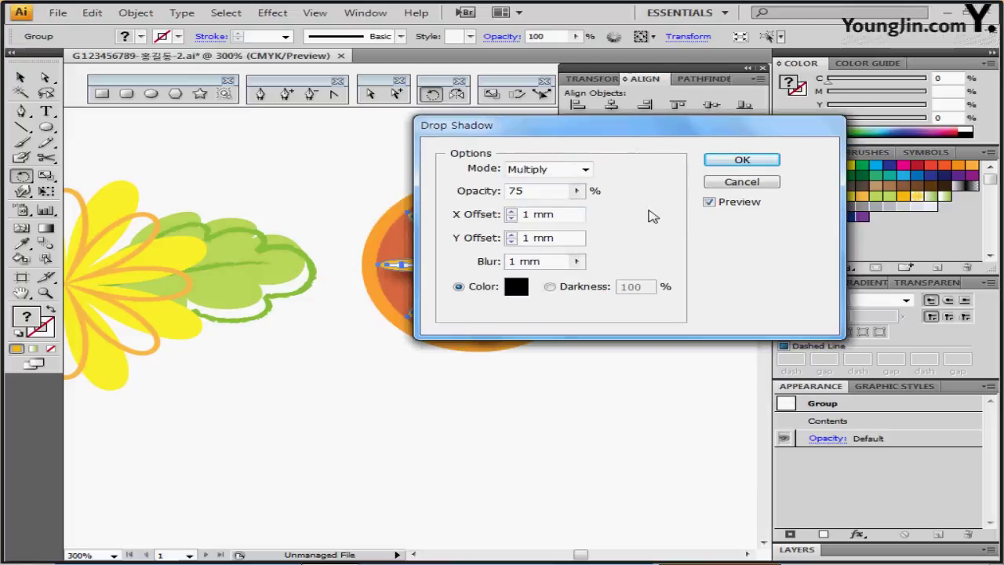
left_click(472, 196)
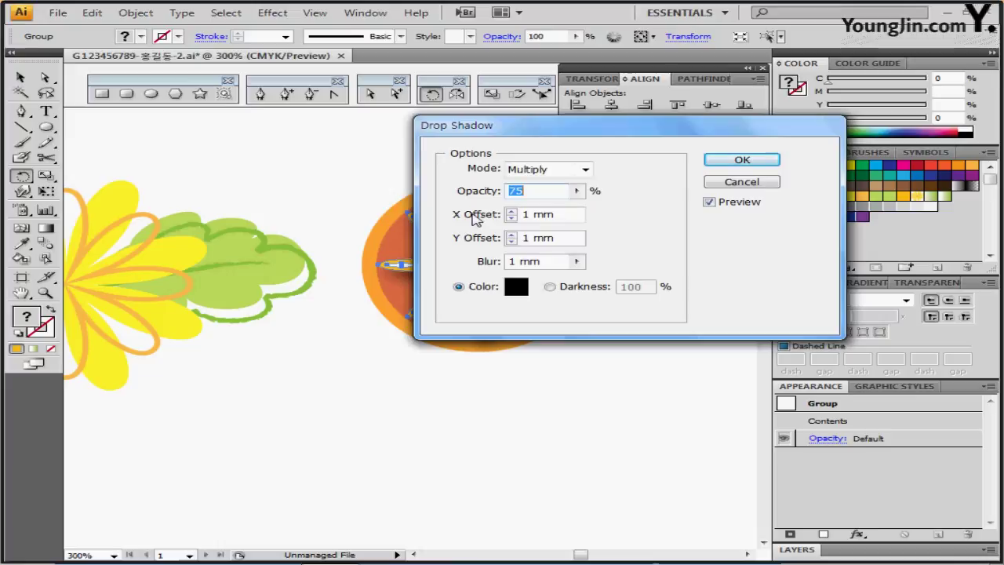
left_click(473, 217)
left_click(475, 239)
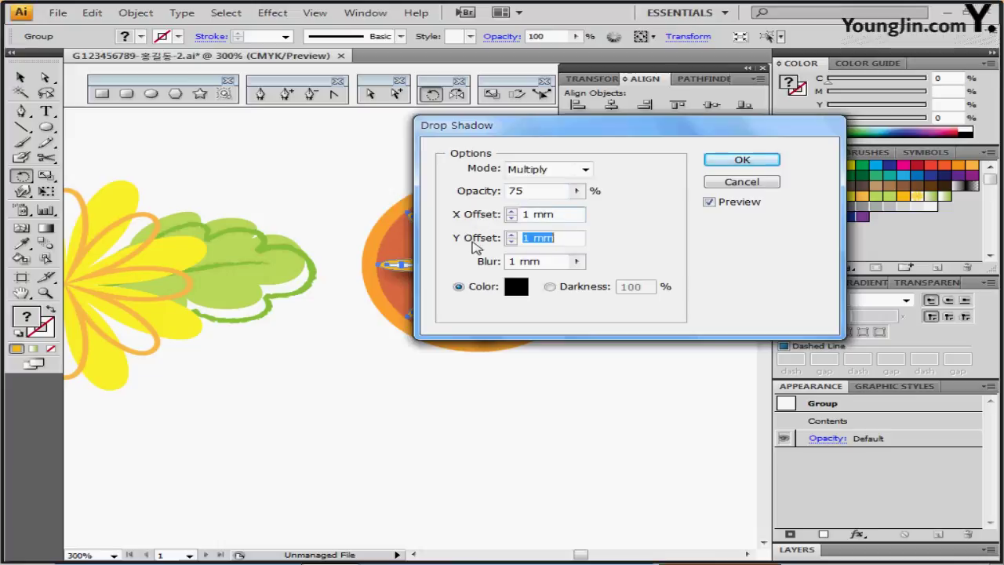
left_click(482, 264)
type("0.5")
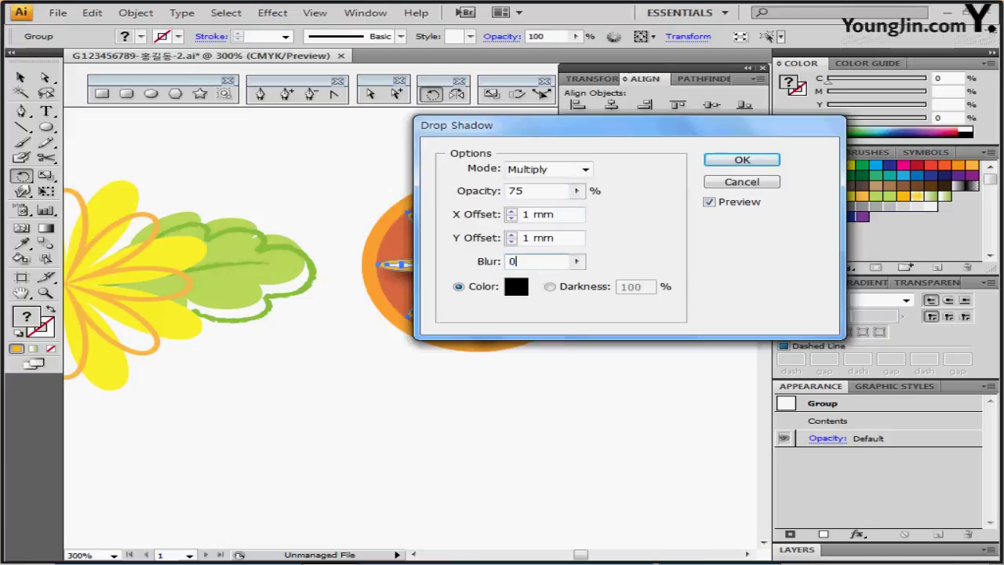
left_click(744, 161)
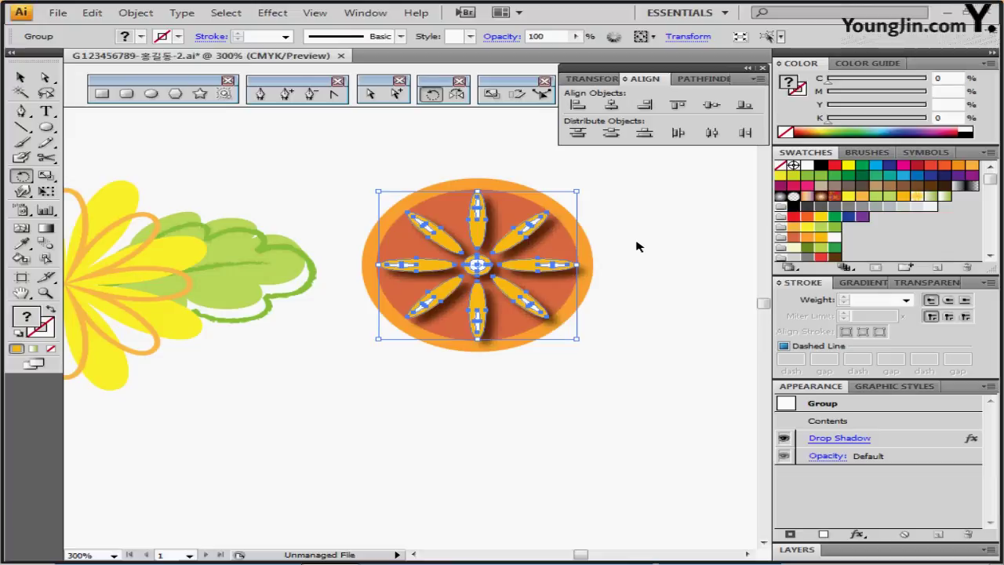
key("ctrl+s")
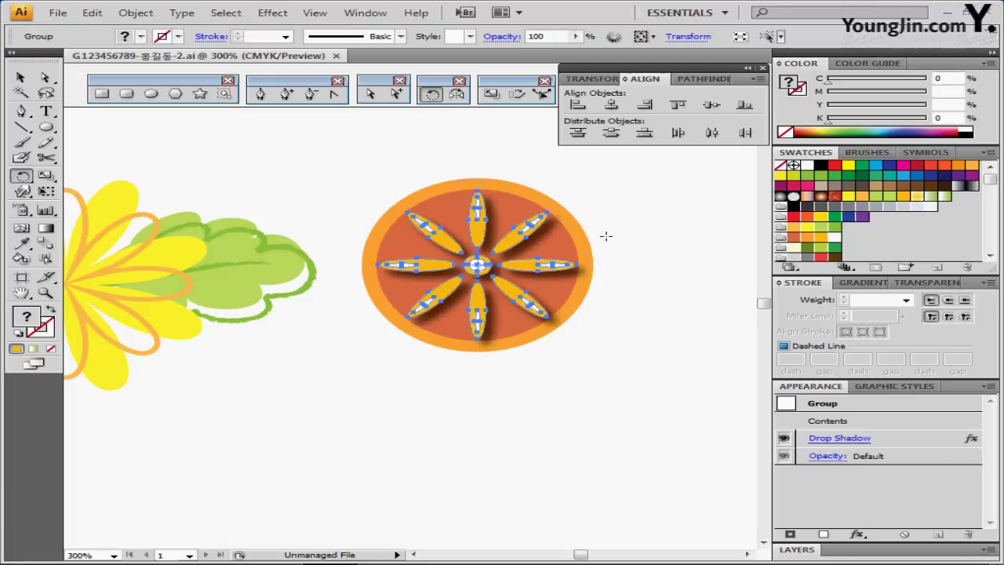
Step: Create a rectangle 30 mm wide and about 37 mm high in the empty area below the ornament
left_click_drag(415, 290, 477, 153)
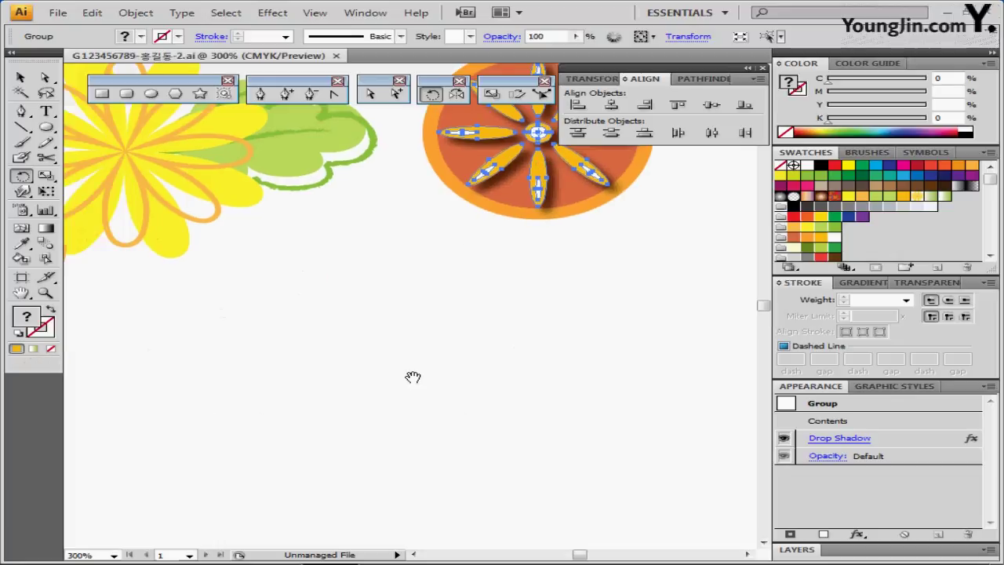
left_click_drag(413, 377, 538, 298)
mouse_move(396, 347)
left_mouse_down()
mouse_move(407, 306)
mouse_move(359, 282)
mouse_move(410, 345)
left_mouse_up()
left_click(103, 94)
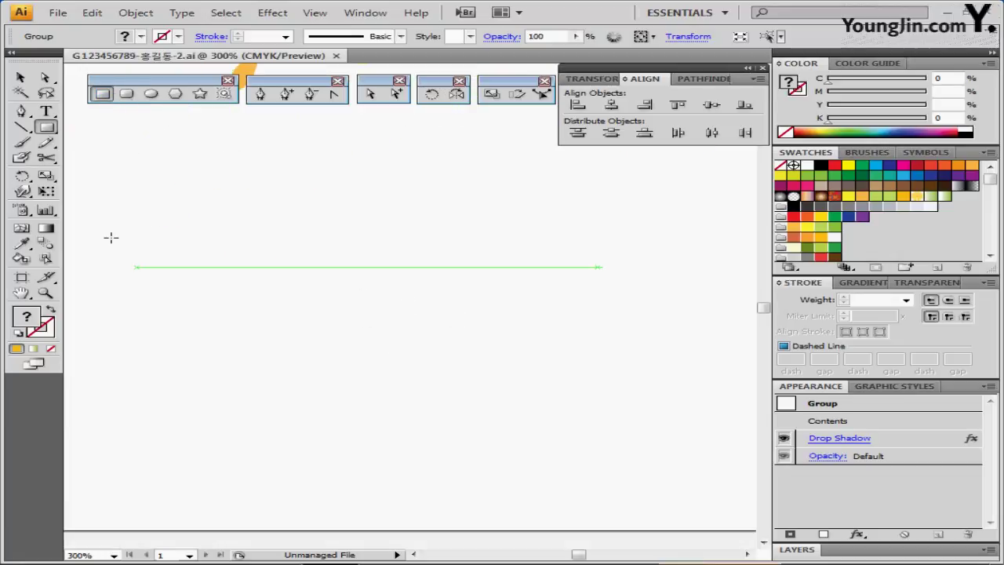
left_click(183, 251)
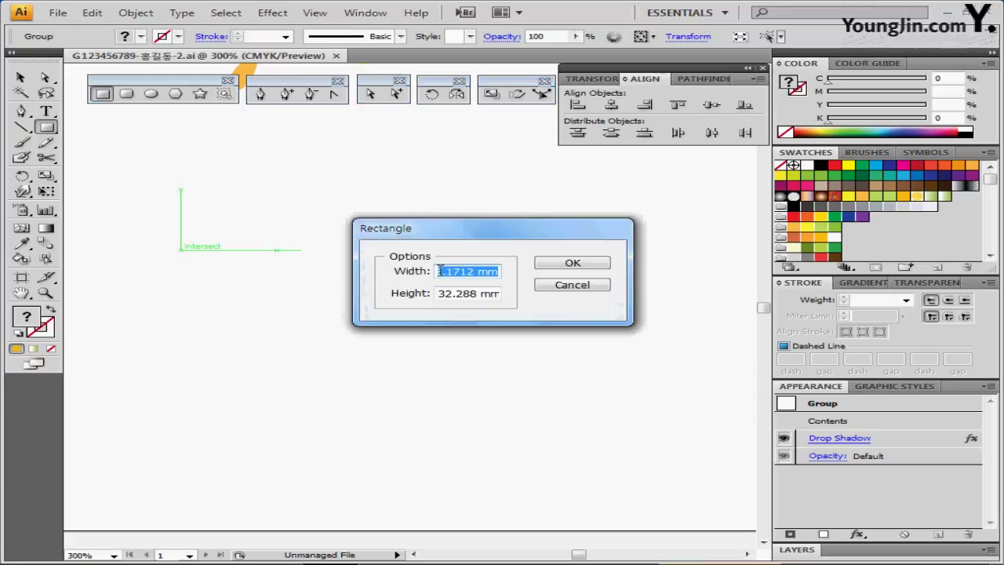
type("30")
key("Tab")
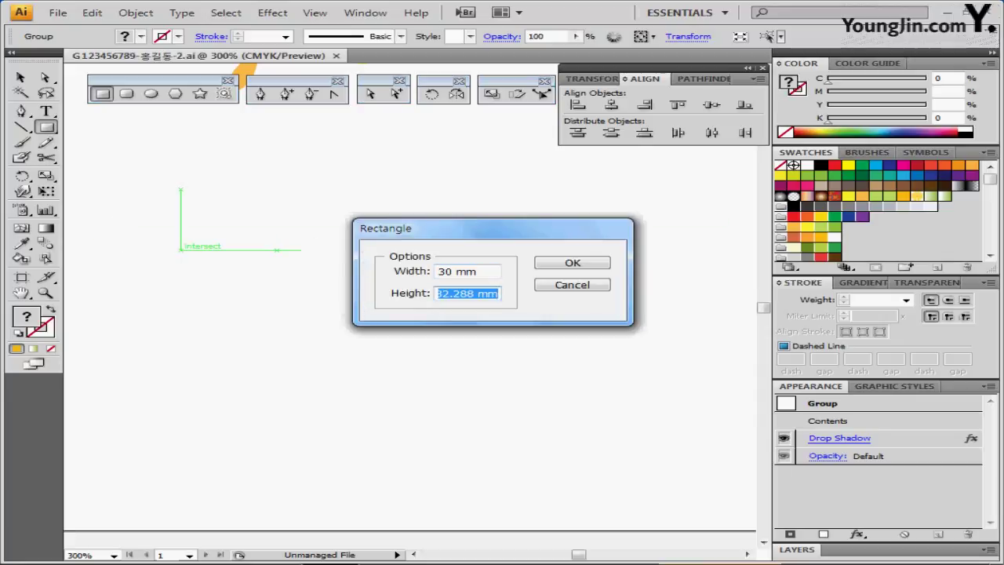
type("27")
key("Return")
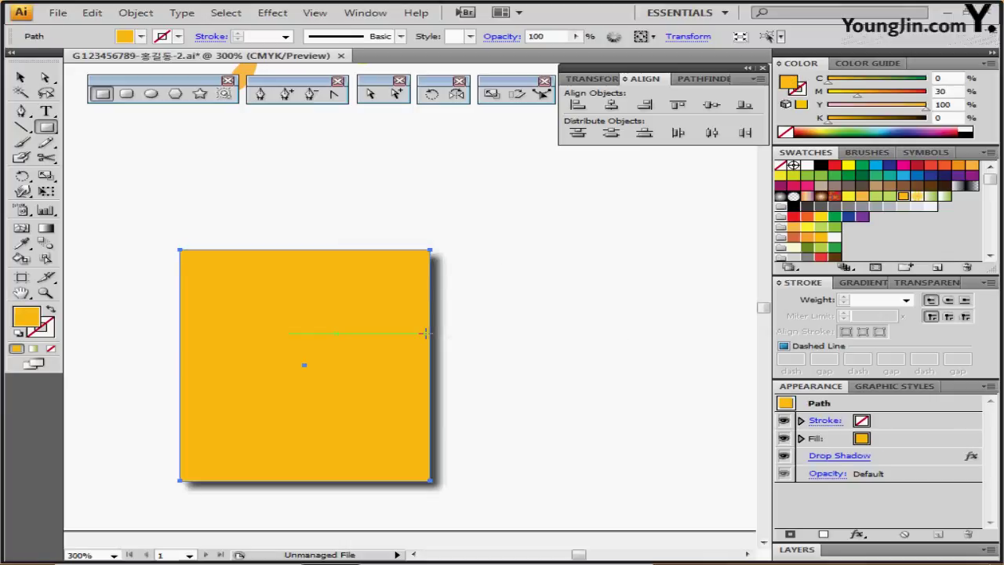
left_click_drag(337, 347, 343, 293)
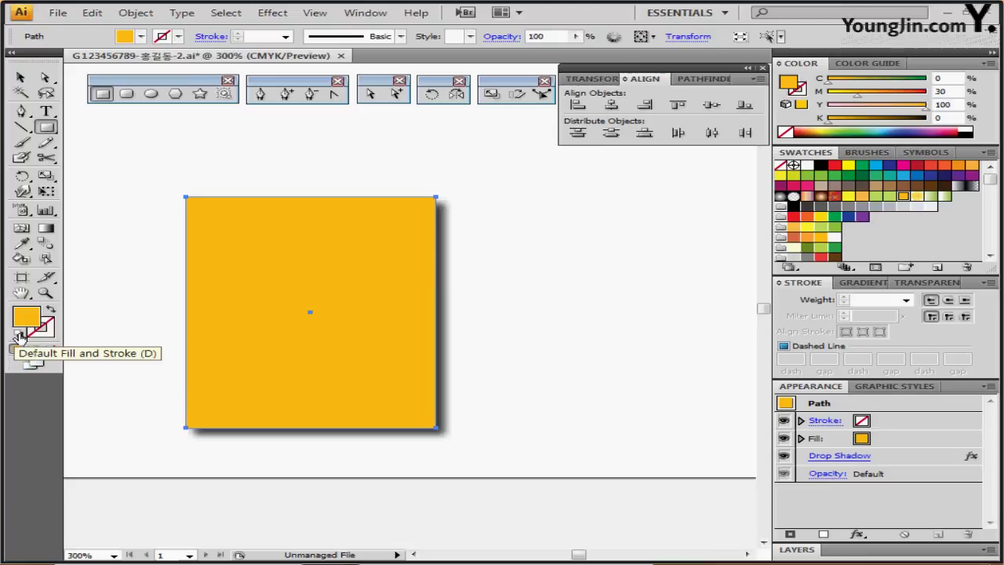
Step: Reset the rectangle to the default fill and stroke, fill it with the pale cream swatch, and deselect it
left_click(21, 336)
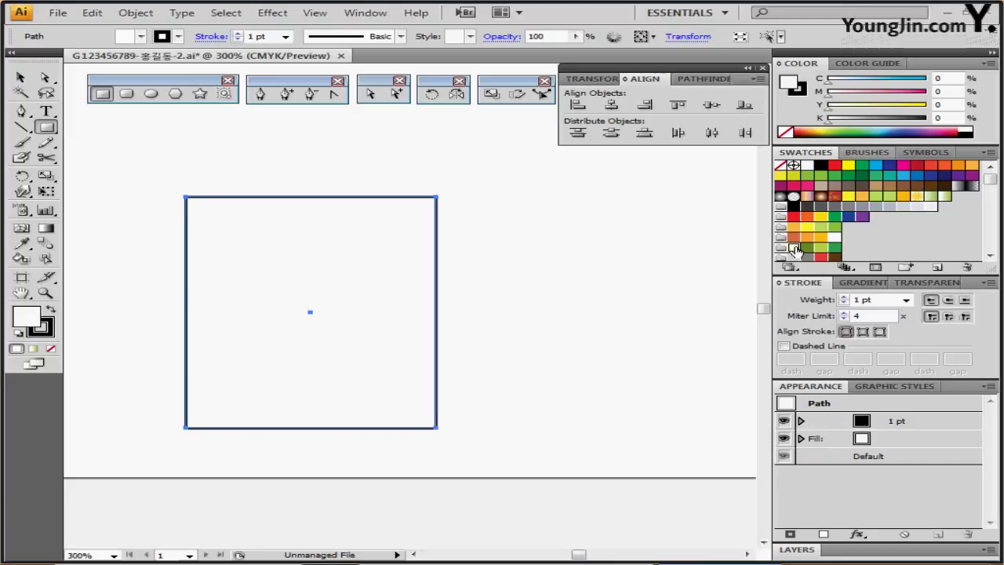
left_click(793, 246)
left_click(798, 93)
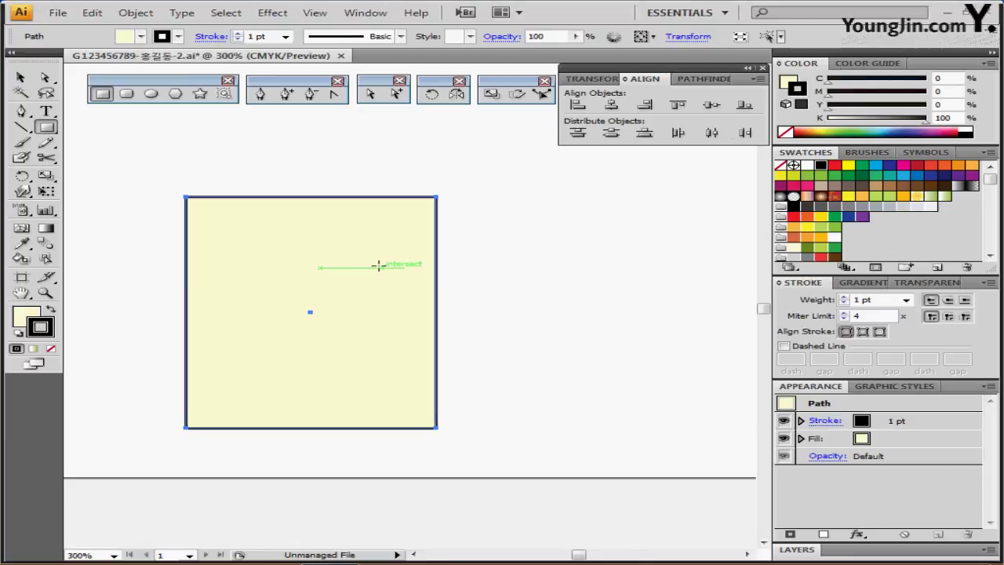
key("space")
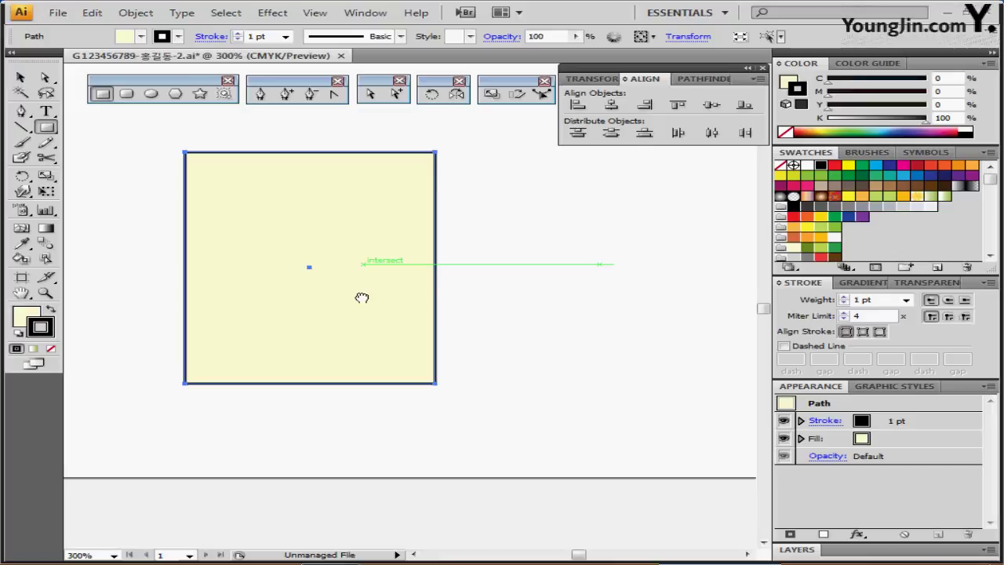
left_click_drag(358, 295, 310, 279)
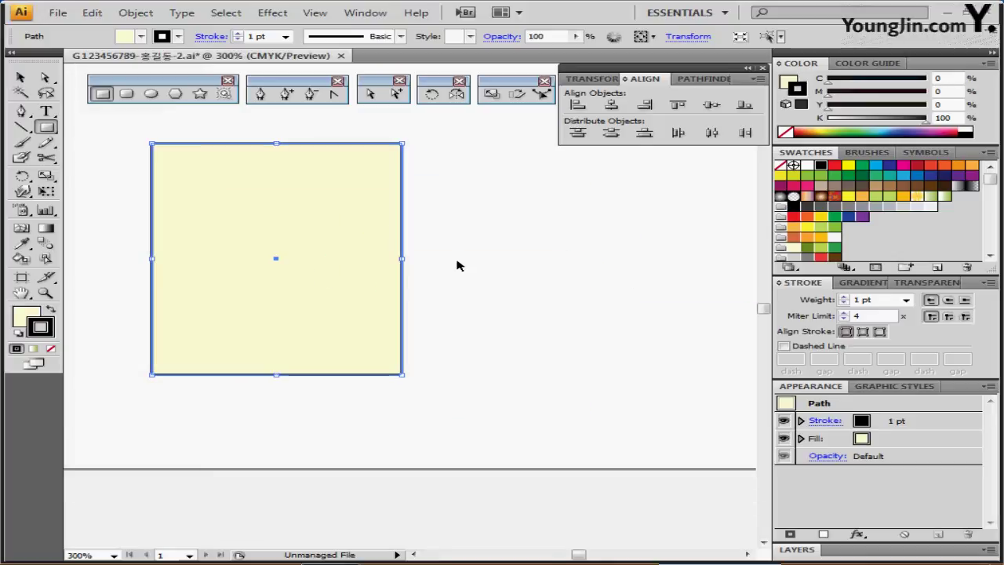
key("ctrl+shift+a")
Step: Create a 30 by 10 mm ellipse over the top edge of the cream rectangle
left_click(151, 93)
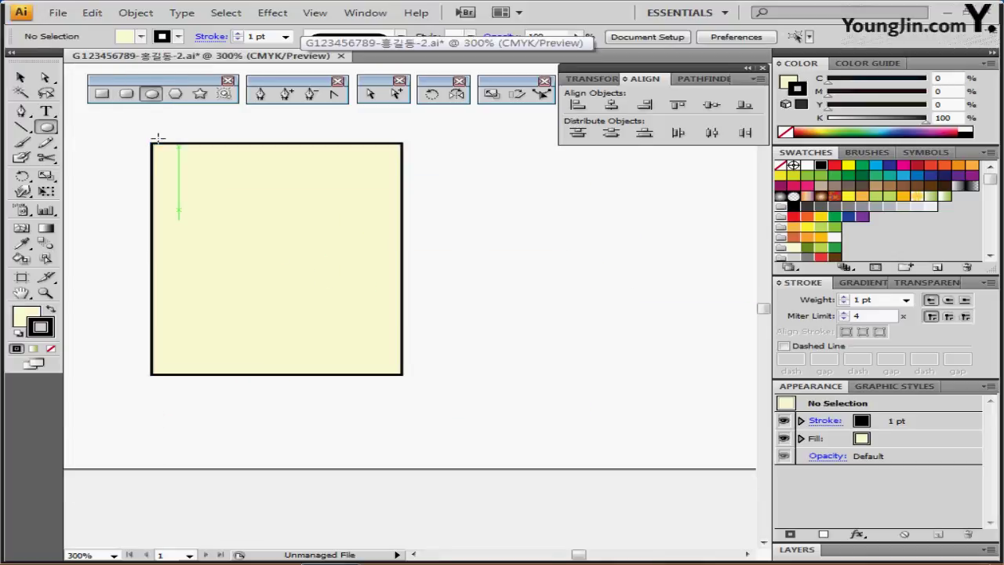
left_click(151, 126)
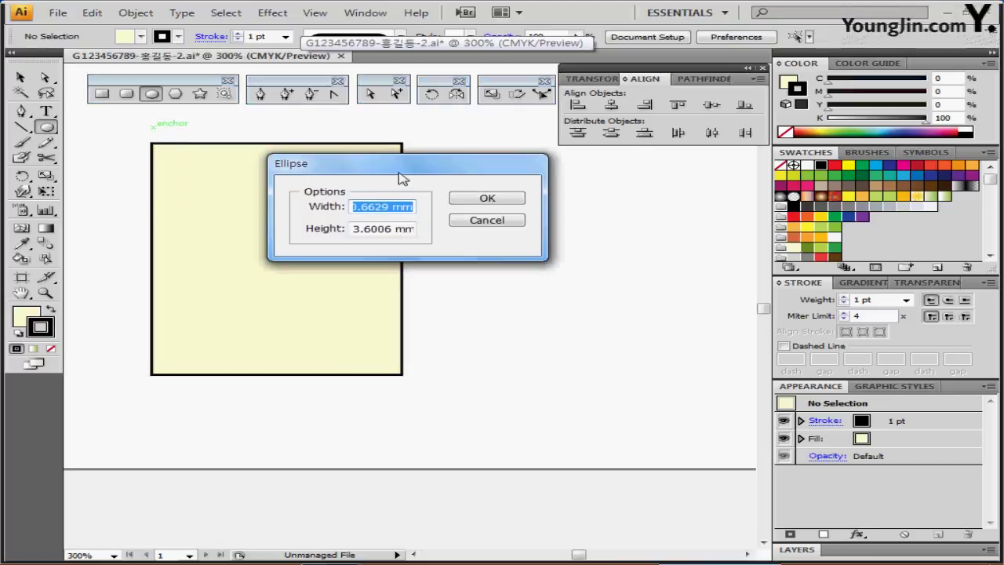
type("30")
key("Tab")
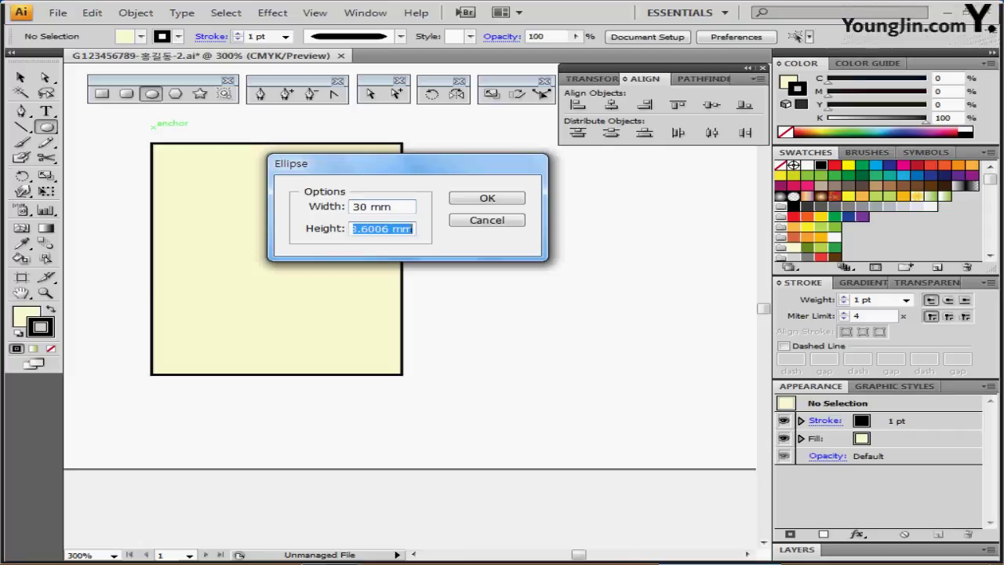
type("10")
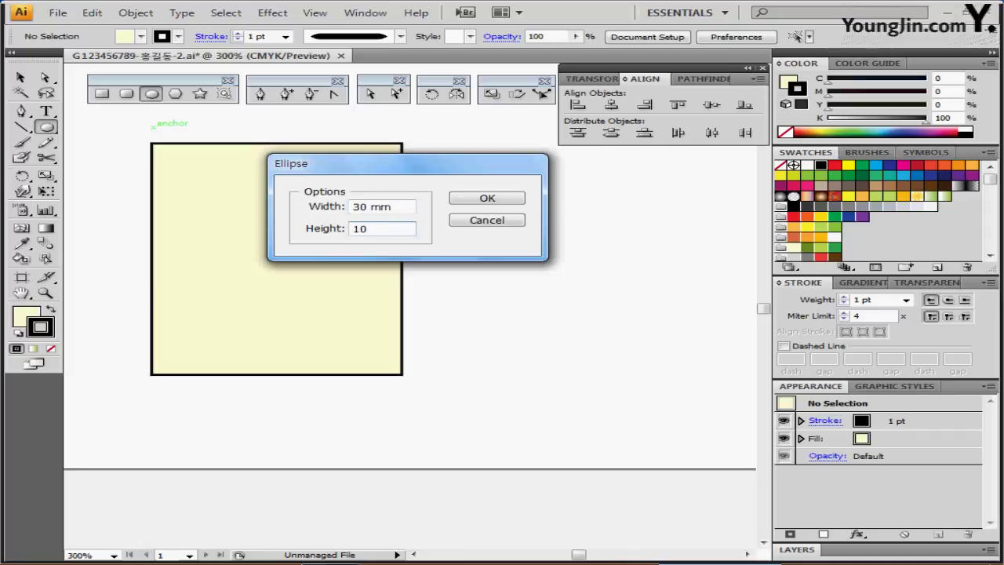
key("Return")
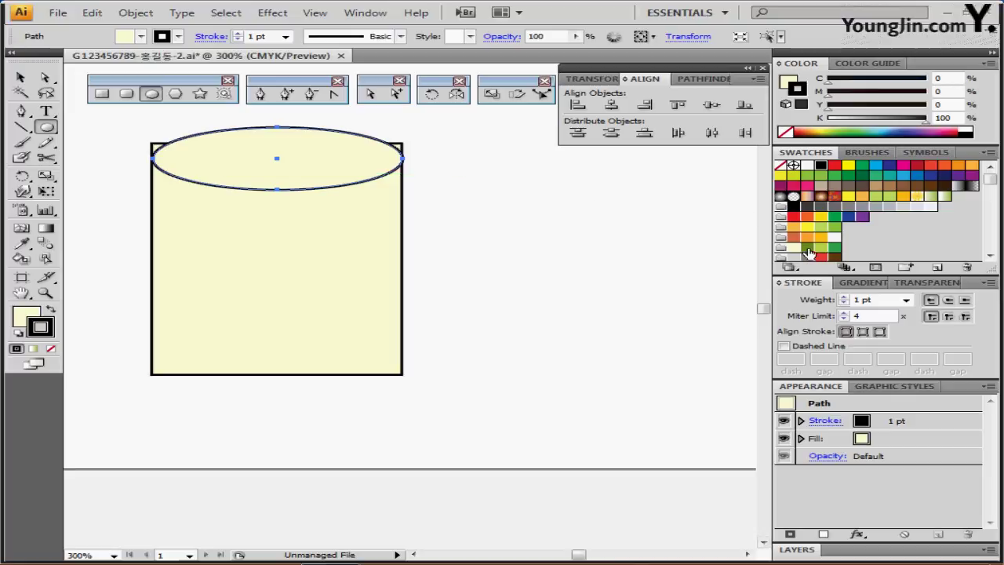
Step: Fill the ellipse with the dark olive green swatch and remove its stroke
left_click(807, 247)
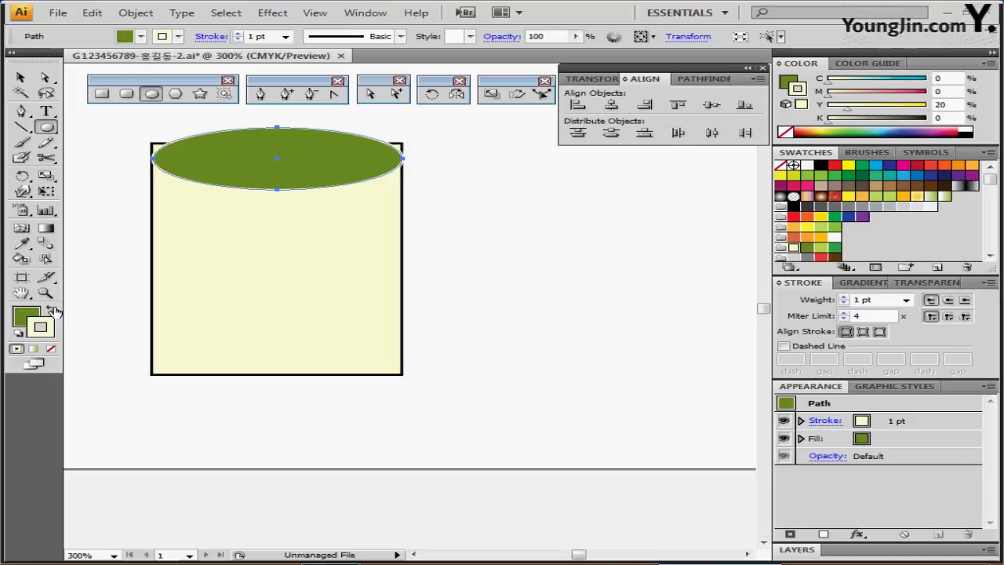
left_click(52, 310)
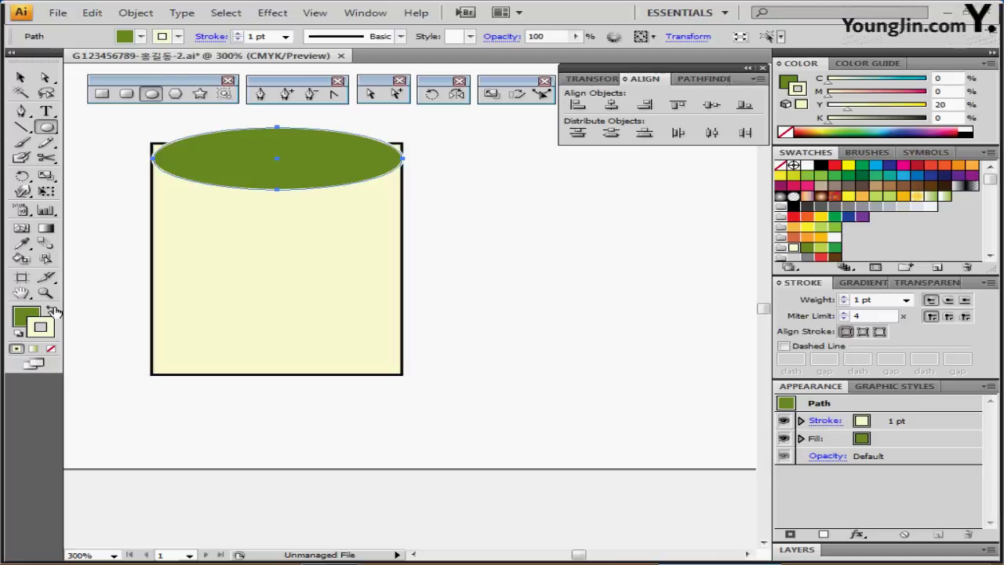
left_click(785, 132)
key("x")
left_click(957, 78)
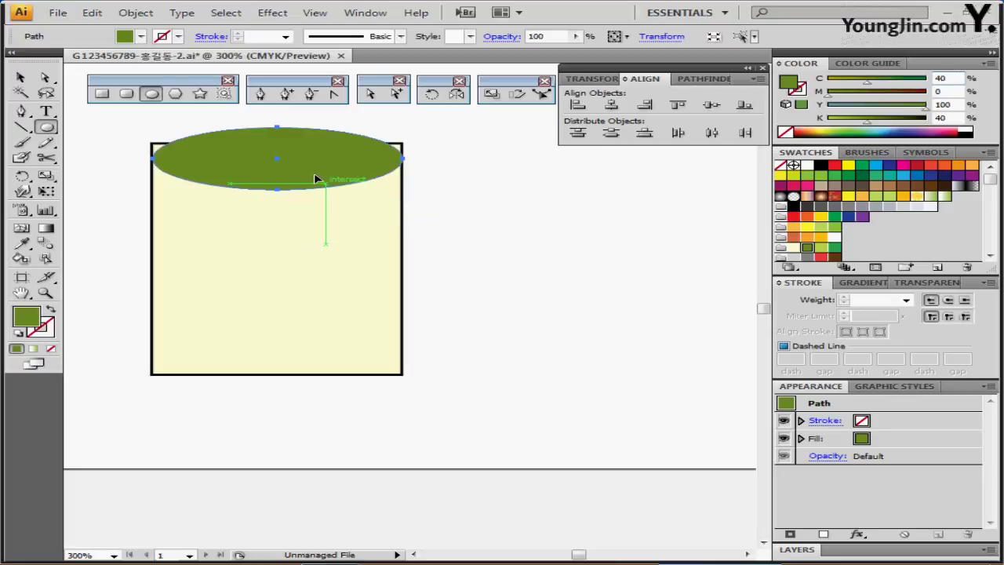
Step: Move the green ellipse up so its centre sits on the rectangle's top edge, and align both shapes on their horizontal centres
left_click_drag(319, 175, 313, 146)
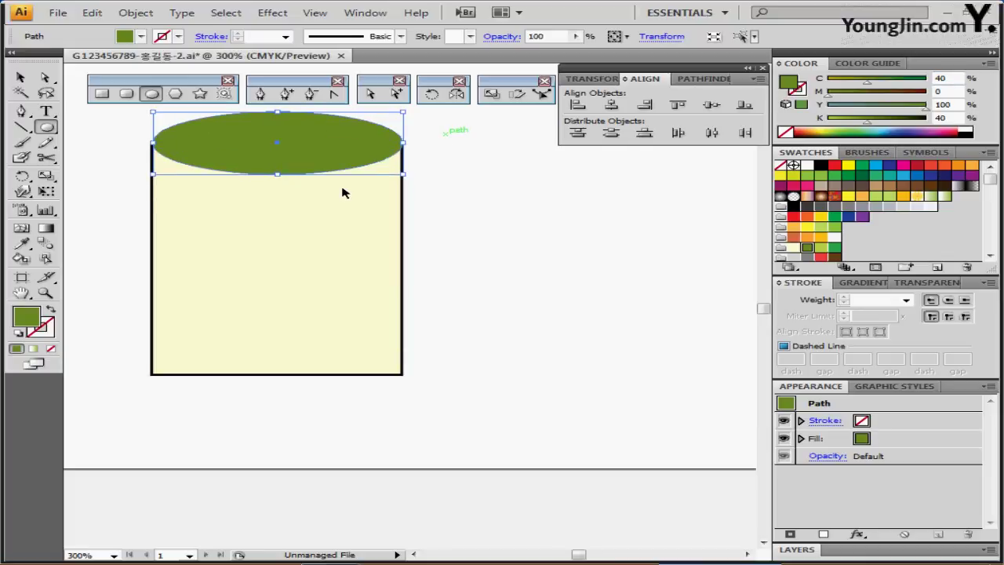
left_click(343, 193, "shift")
left_click(611, 105)
left_click_drag(511, 161, 333, 250)
key("ctrl+plus")
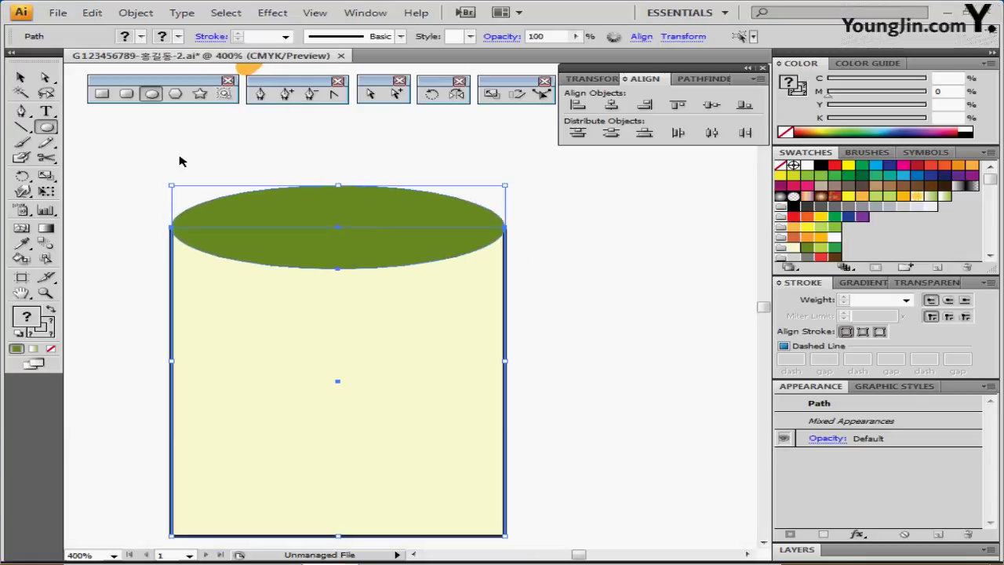
Step: Convert the green ellipse's left and right end anchors to corner points so both ends are pointed
left_click(180, 161)
left_click(240, 235)
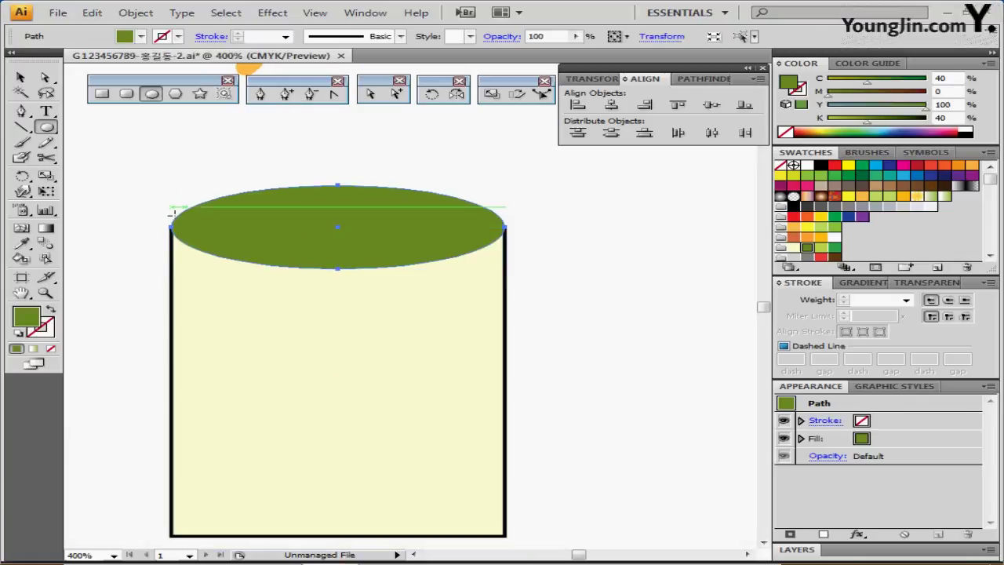
left_click(334, 93)
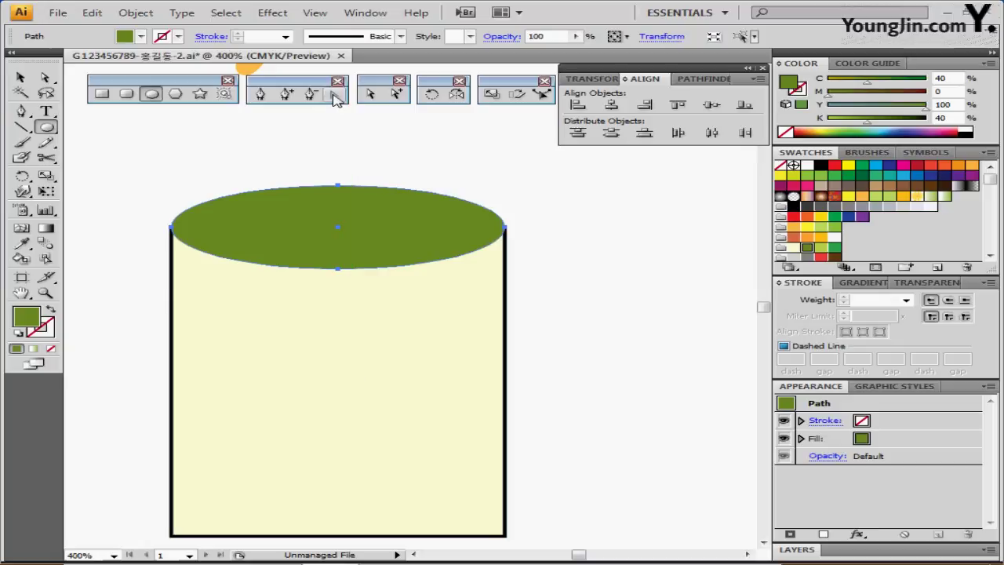
left_click(171, 227)
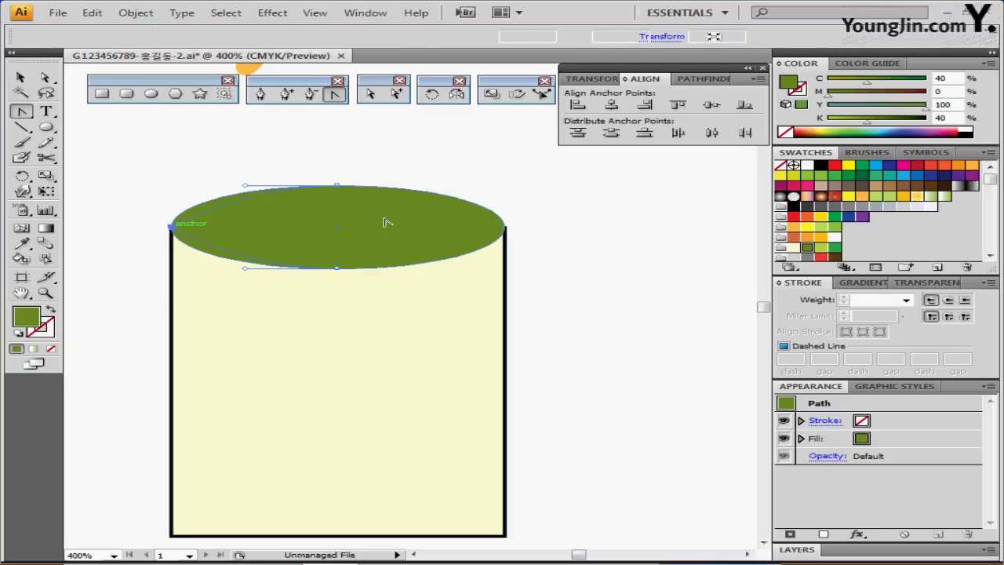
left_click(505, 228)
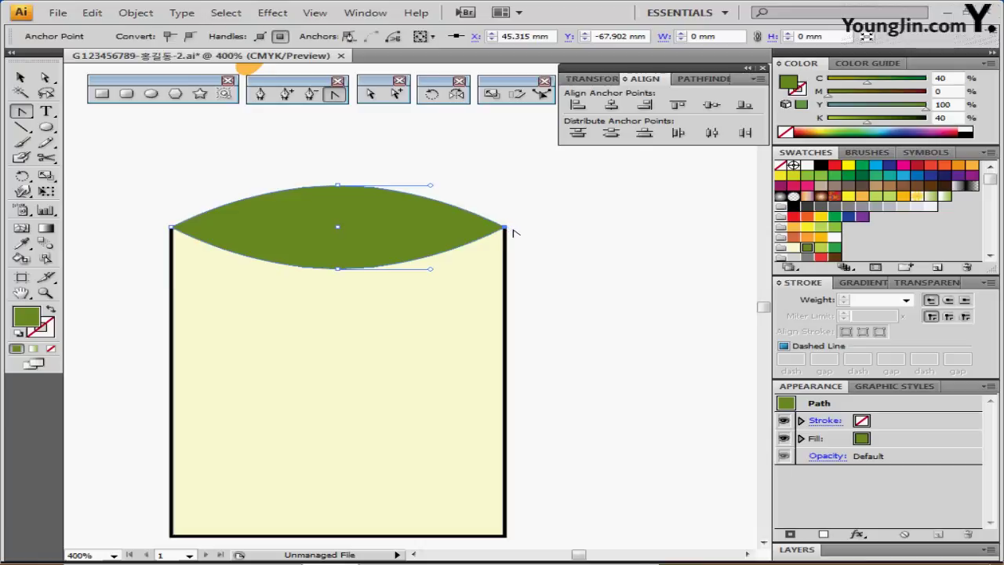
left_click(380, 236)
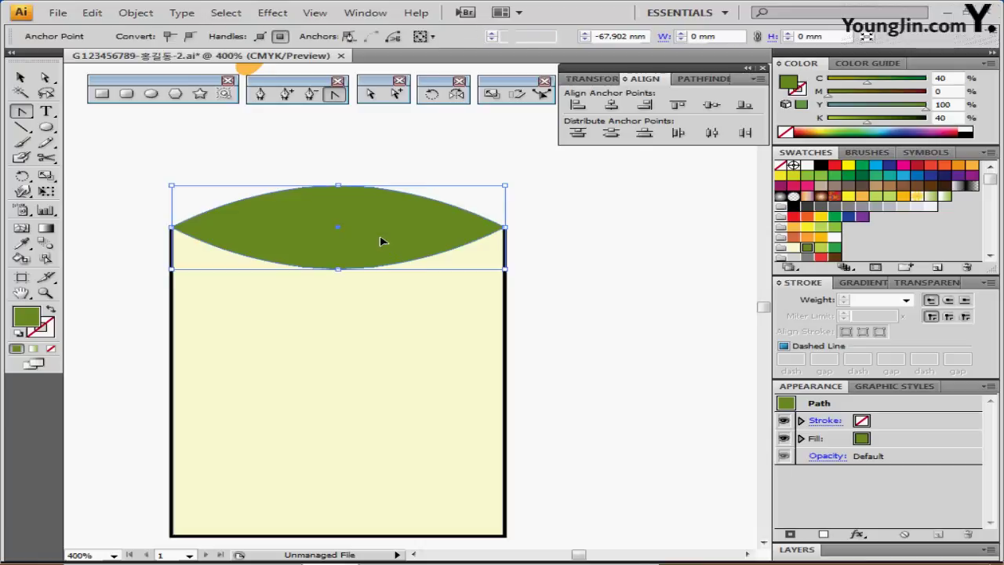
Step: Paste a copy of the pointed green shape in front and delete its top anchor, keeping only the lower curve
key("a")
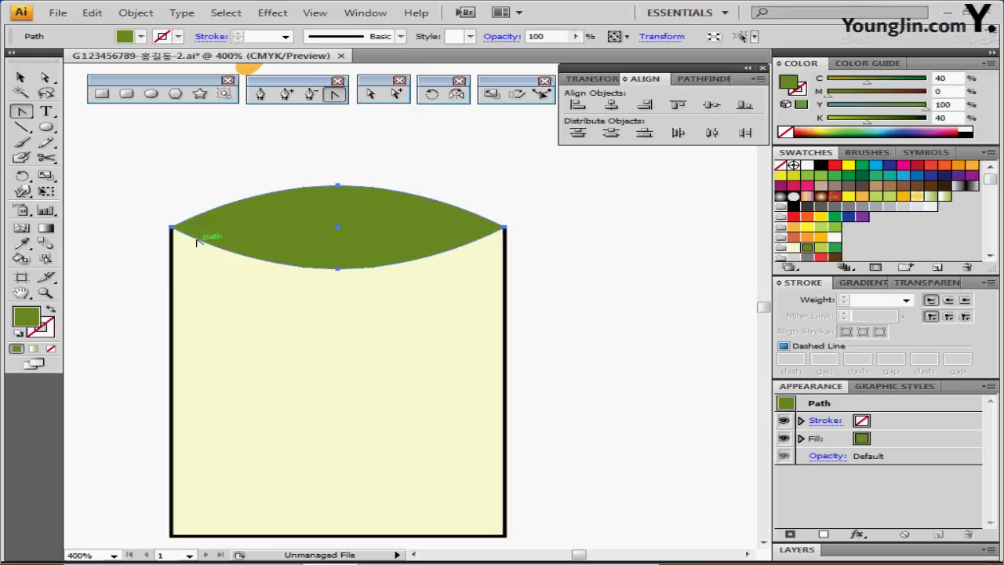
key("v")
left_click(333, 278)
left_click(334, 280, "shift")
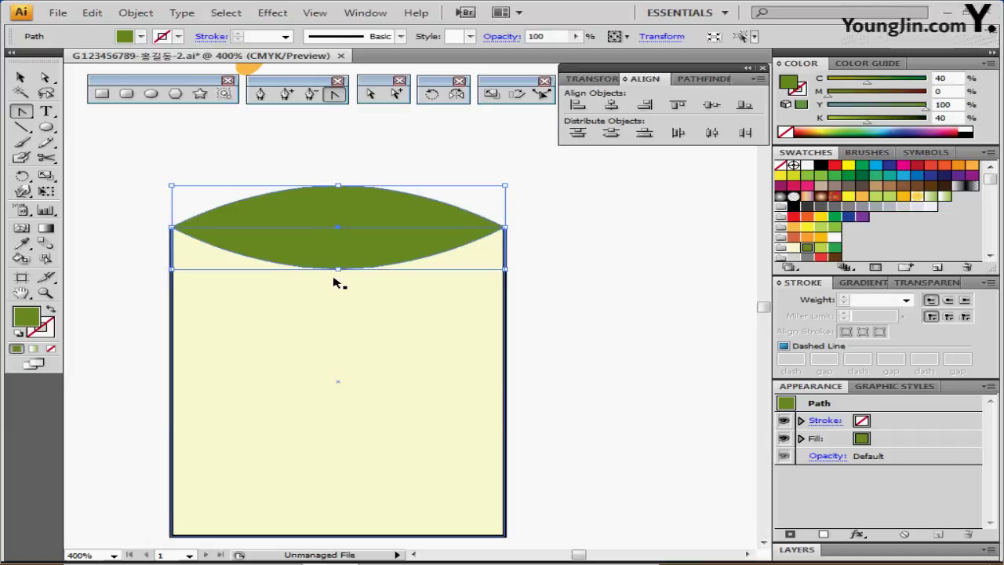
key("a")
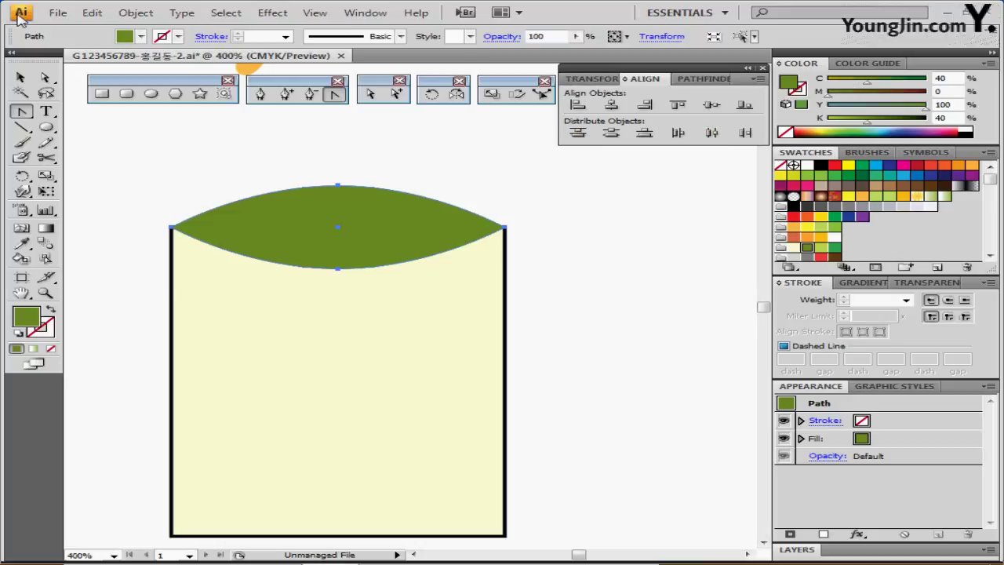
left_click(44, 77)
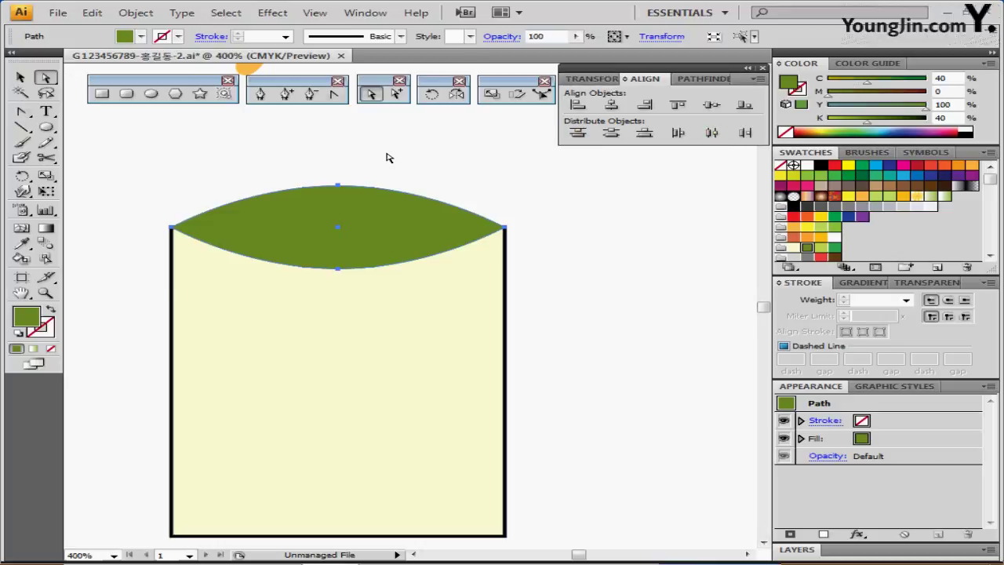
left_click(339, 189)
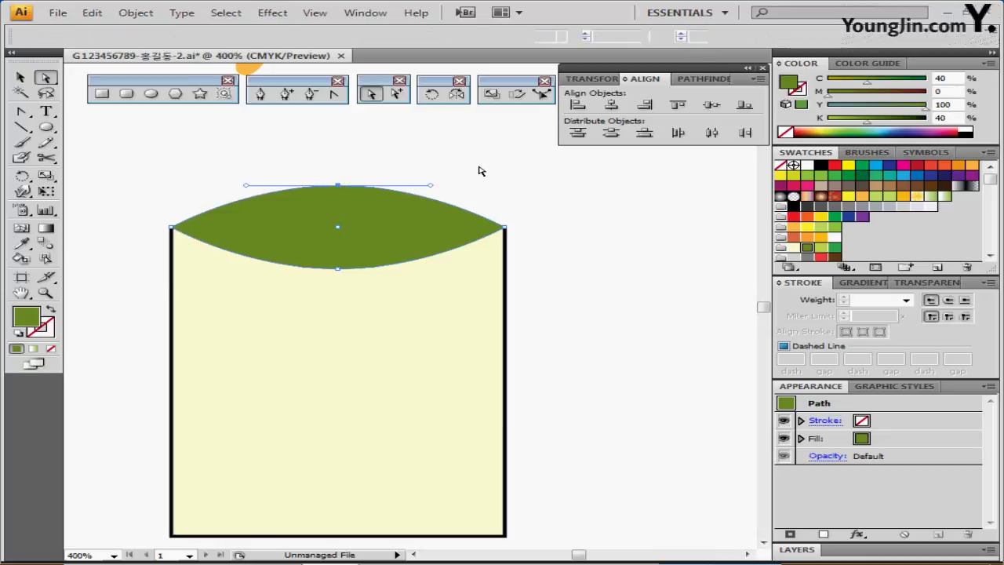
key("ctrl+a")
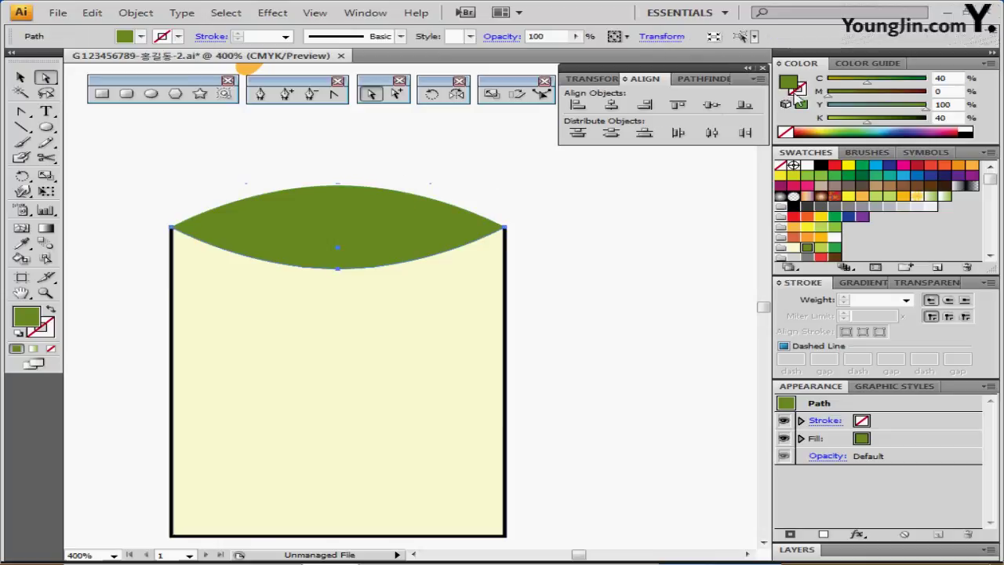
Step: Give the lower curve no fill and a 1 pt black dashed stroke with 3 pt dashes, and deselect it
left_click(52, 314)
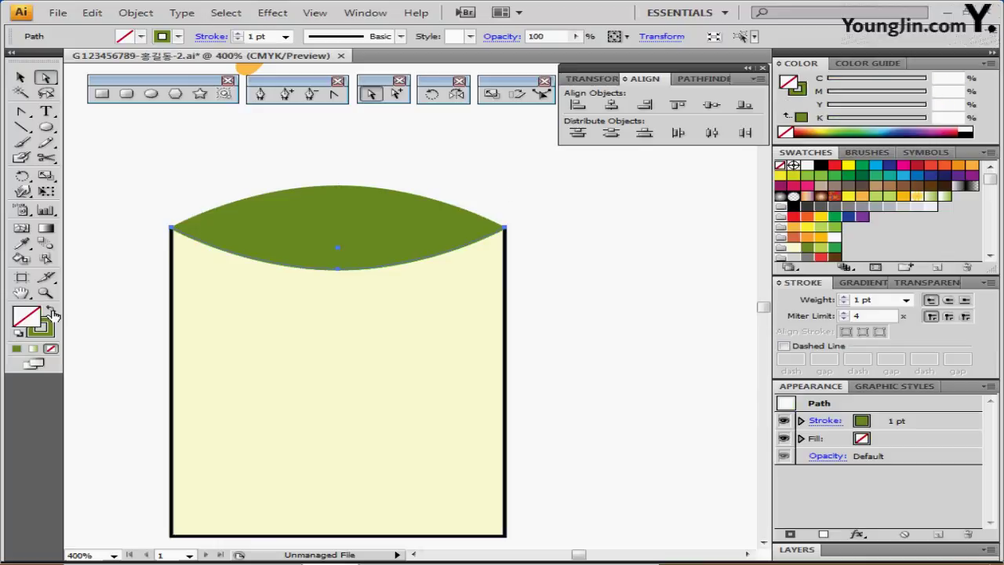
key("x")
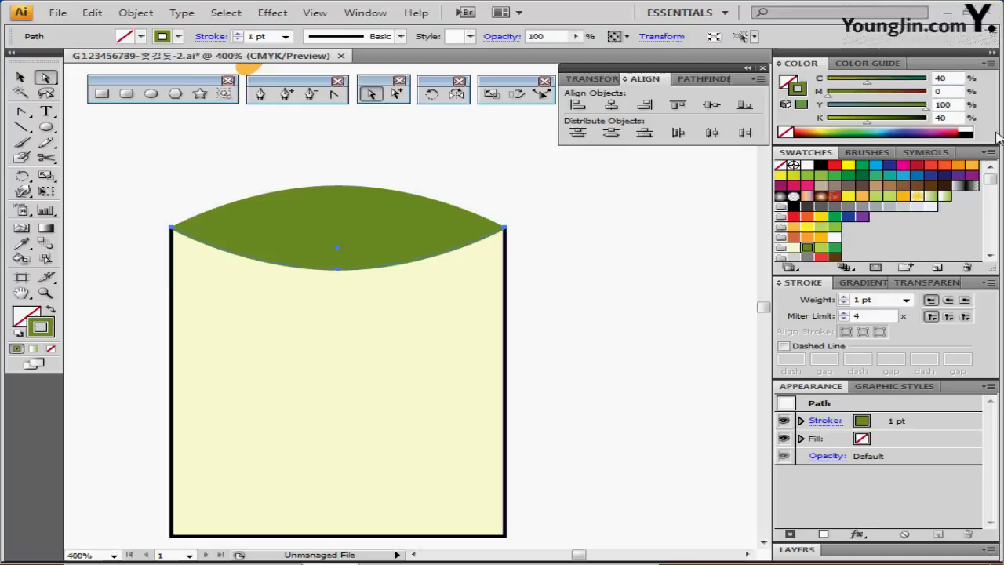
left_click(970, 132)
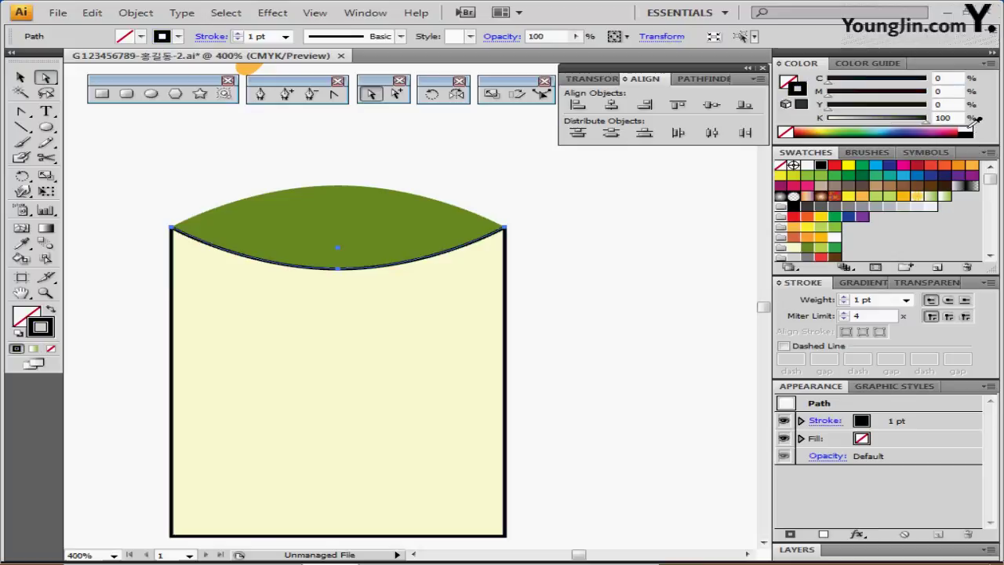
left_click(863, 300)
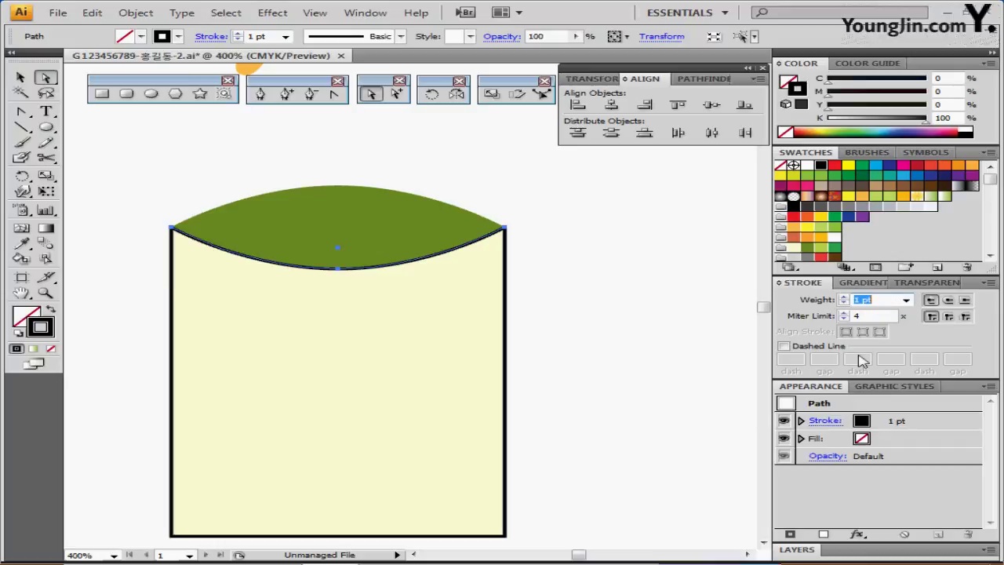
left_click(784, 346)
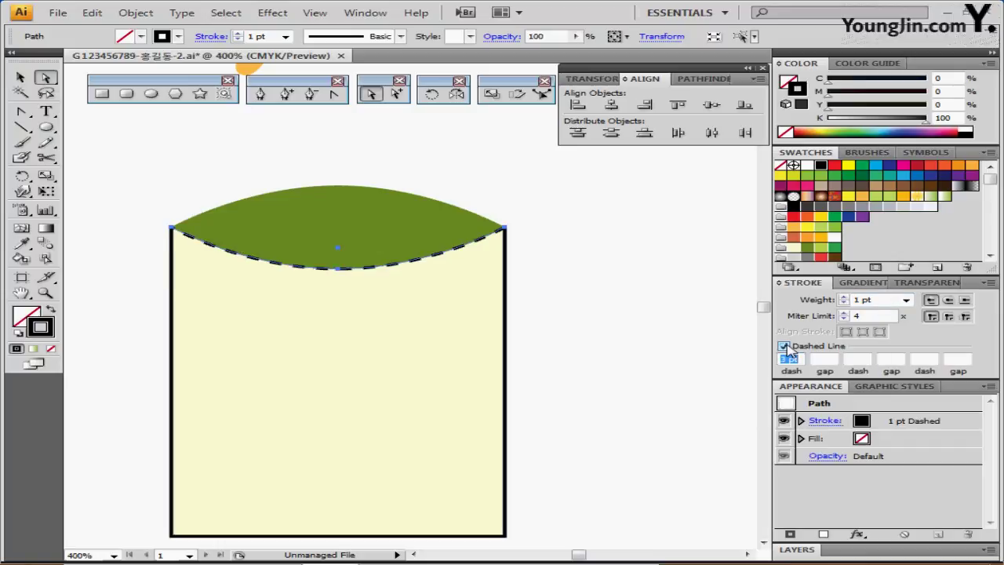
left_click(891, 375)
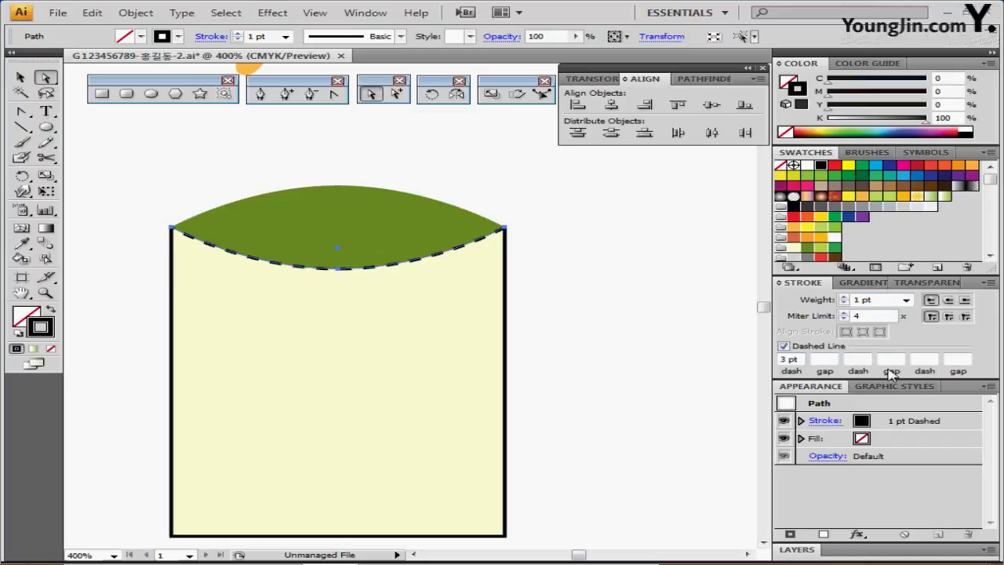
key("ctrl")
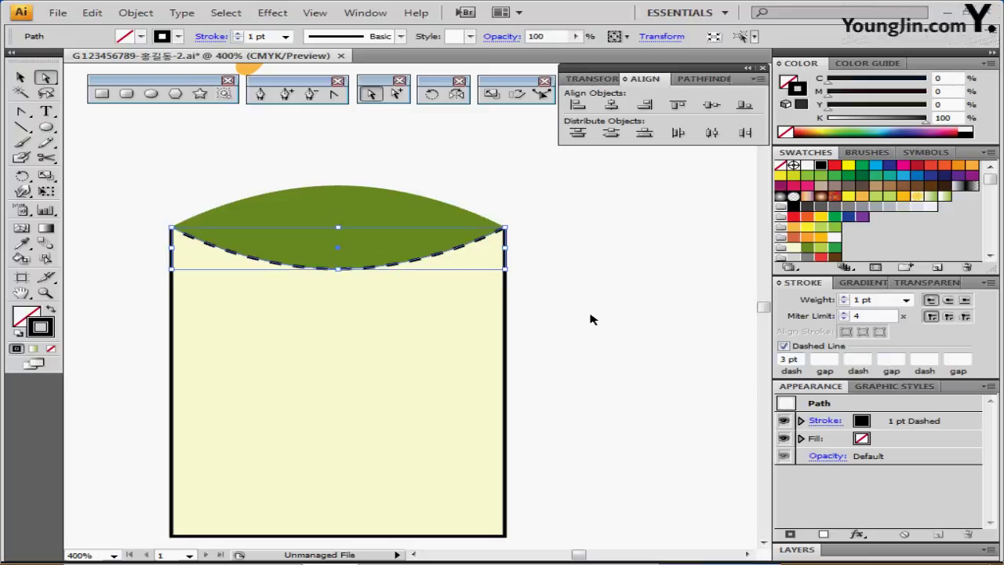
left_click(592, 319)
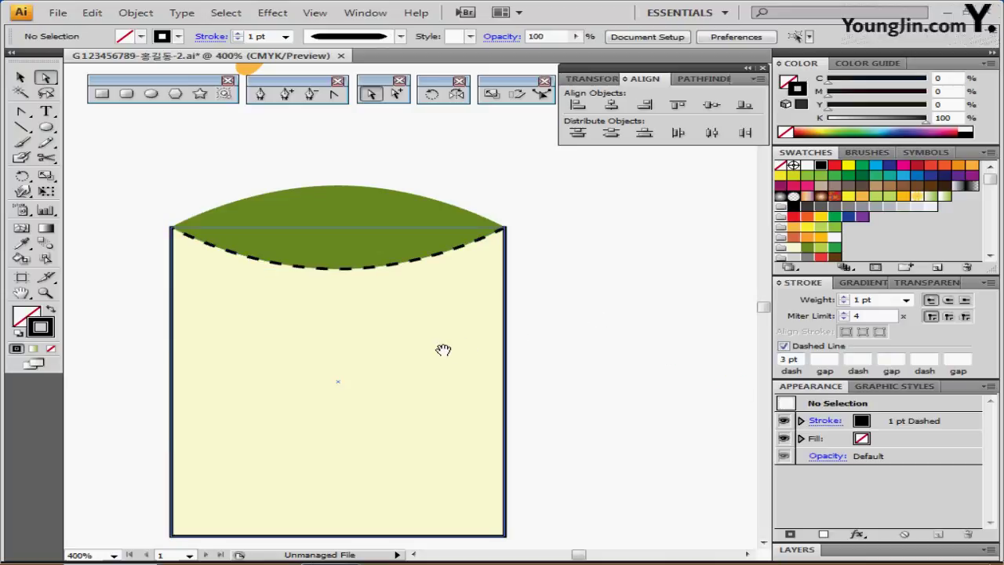
Step: Draw a small upright rounded rectangle over the green shape's top middle and give it the default white fill and black stroke
mouse_move(443, 350)
left_mouse_down()
mouse_move(477, 271)
mouse_move(475, 330)
mouse_move(426, 360)
left_mouse_up()
left_click(127, 93)
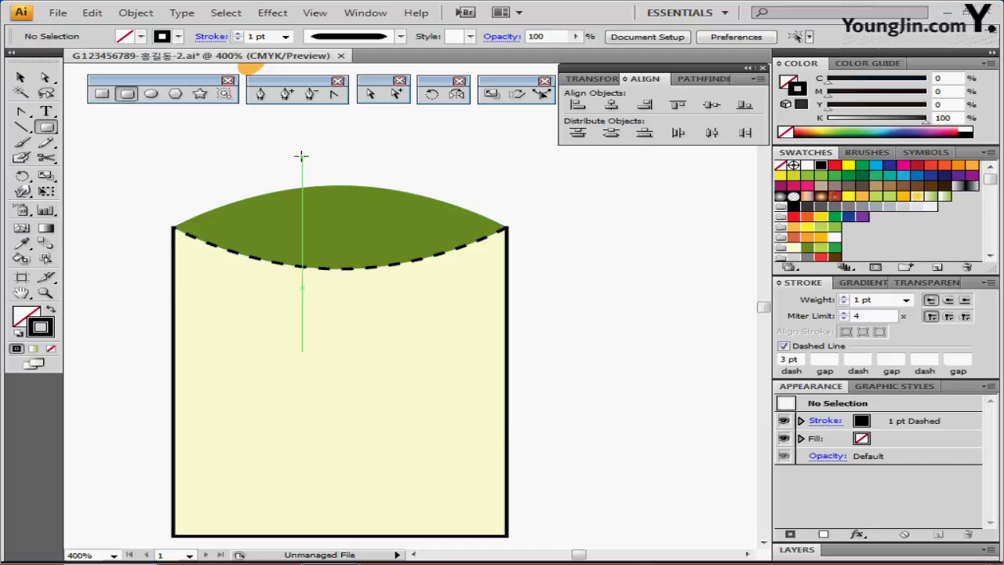
left_click_drag(309, 155, 356, 215)
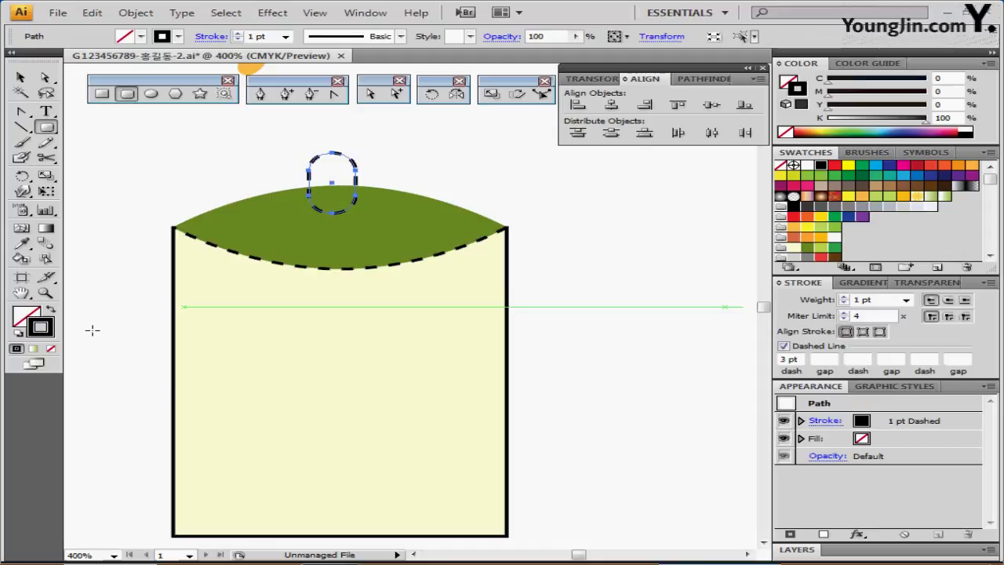
left_click(19, 333)
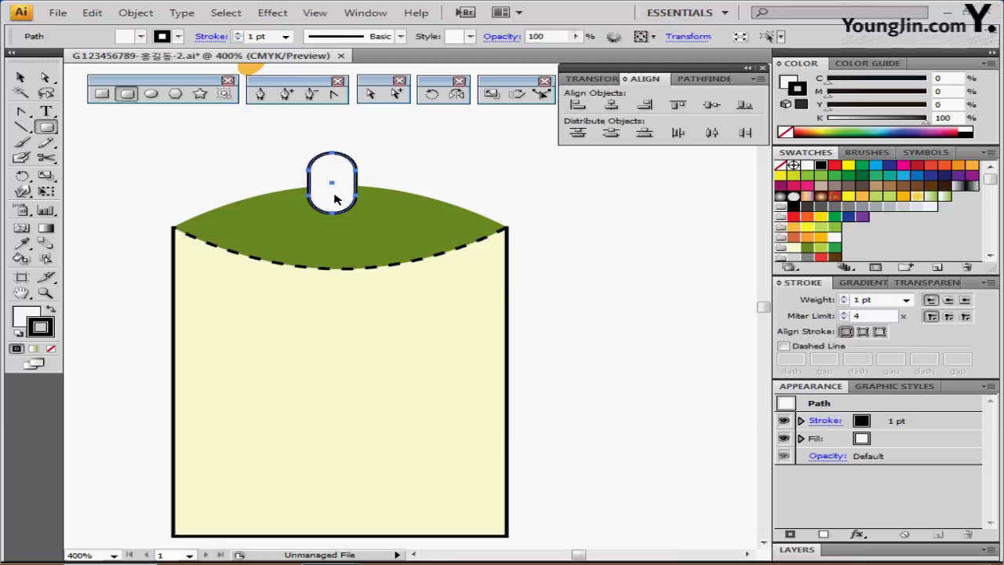
Step: Nudge the rounded rectangle right and slightly down, align all the shapes on their horizontal centres, and deselect them
key("Right")
key("Right")
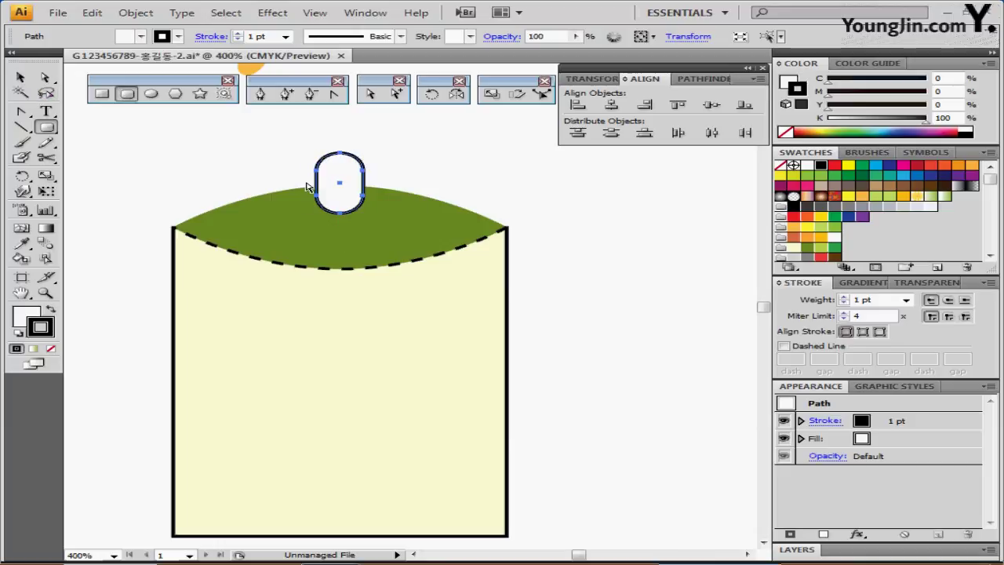
left_click_drag(345, 192, 345, 200)
left_click(20, 78)
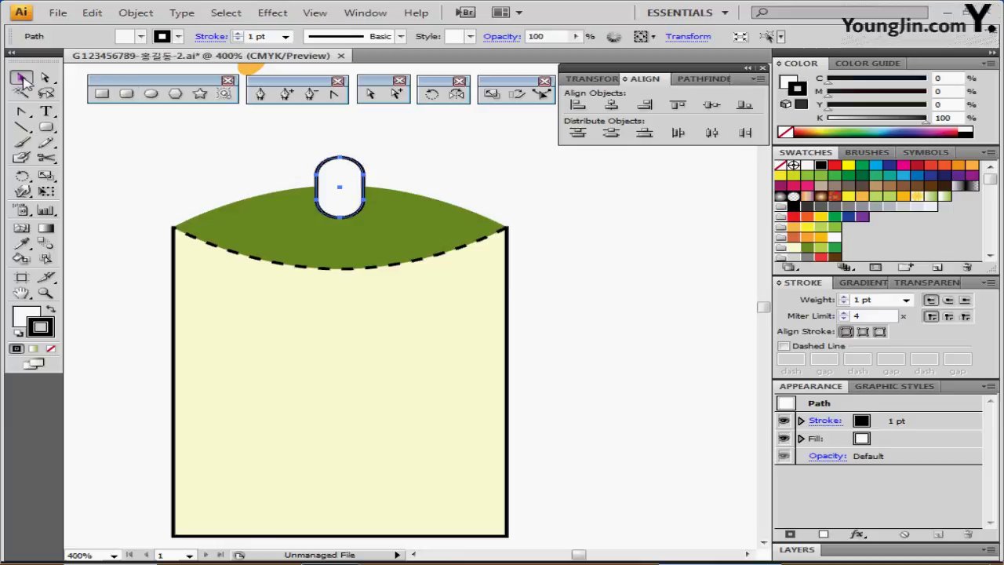
left_click_drag(257, 144, 405, 304)
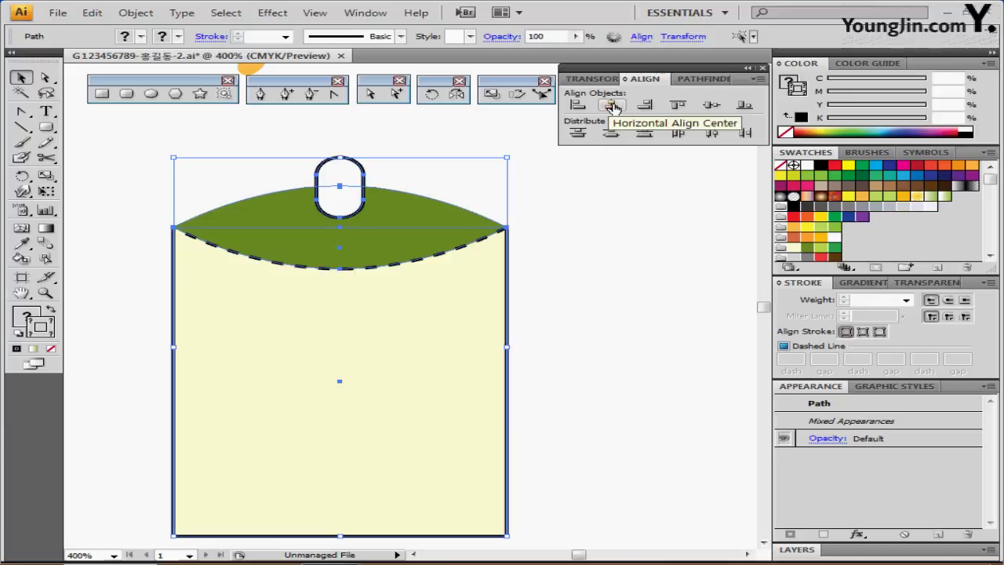
left_click(612, 106)
left_click(285, 138)
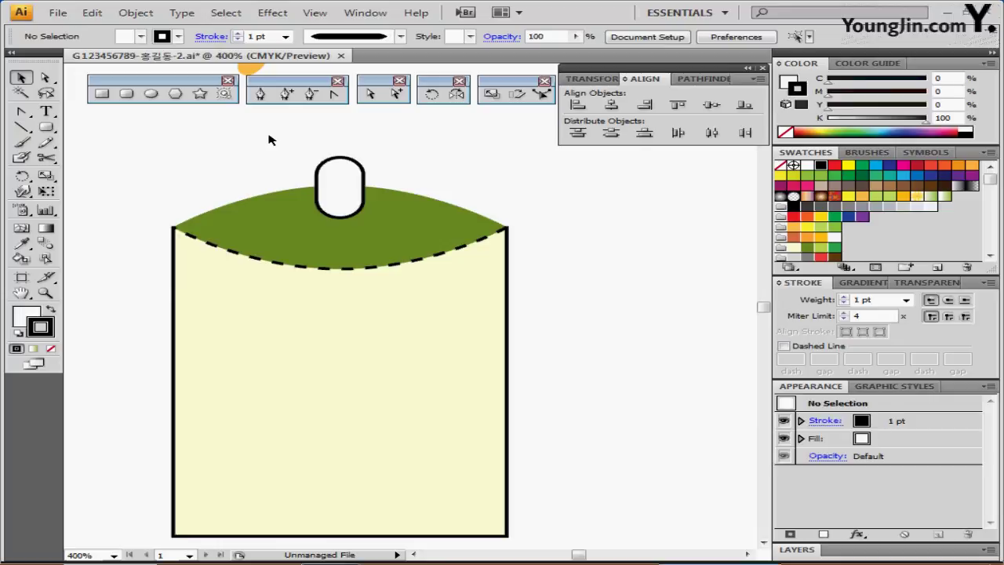
Step: Cut the rounded rectangle out of the green shape with Minus Front to form a notch in its top edge
left_click_drag(269, 136, 377, 210)
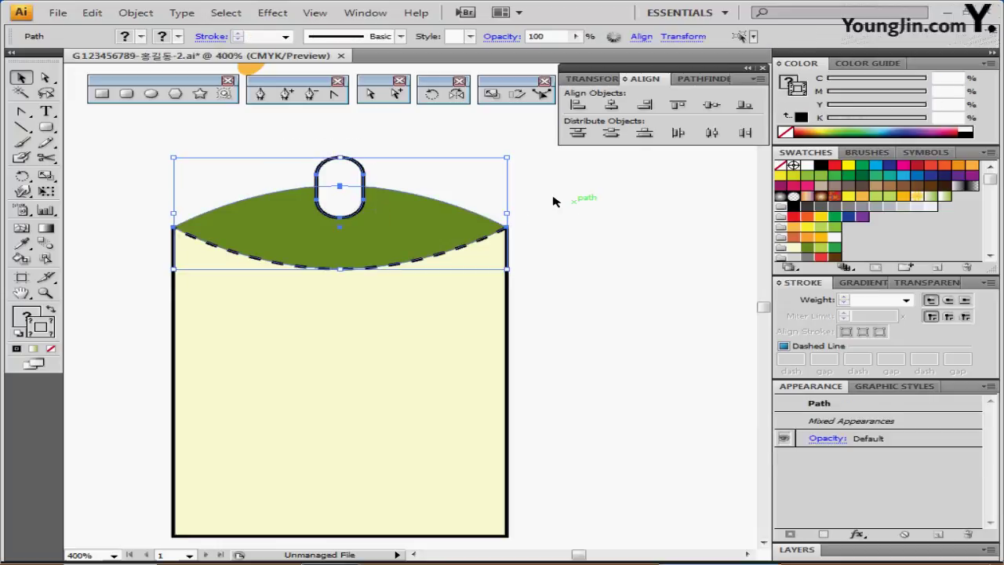
left_click(686, 81)
left_click(610, 108)
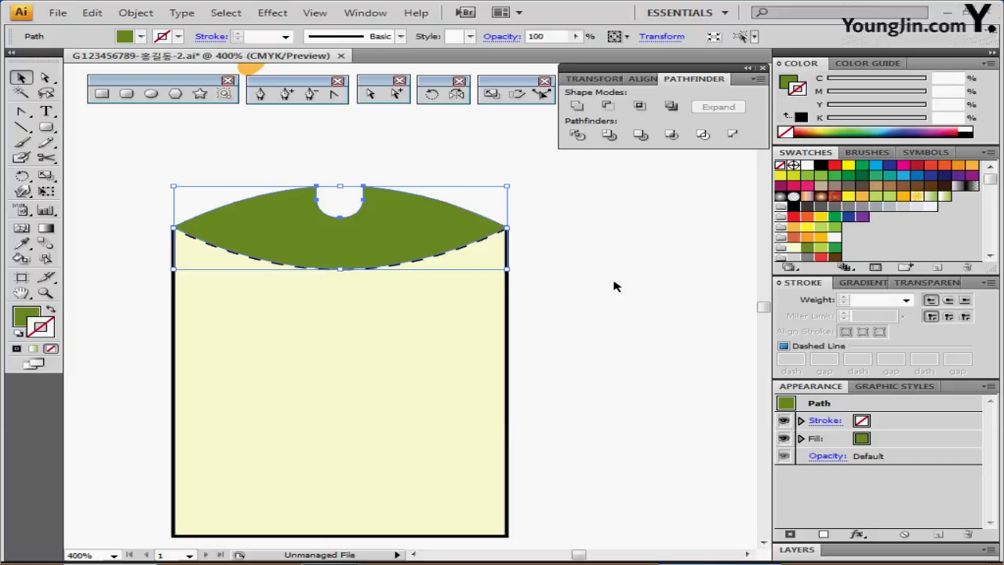
Step: Select the notched green shape and dashed curve without the cream rectangle, and start reflecting them about the rectangle's centre
scroll(614, 285, "down", 1)
scroll(614, 286, "down", 3)
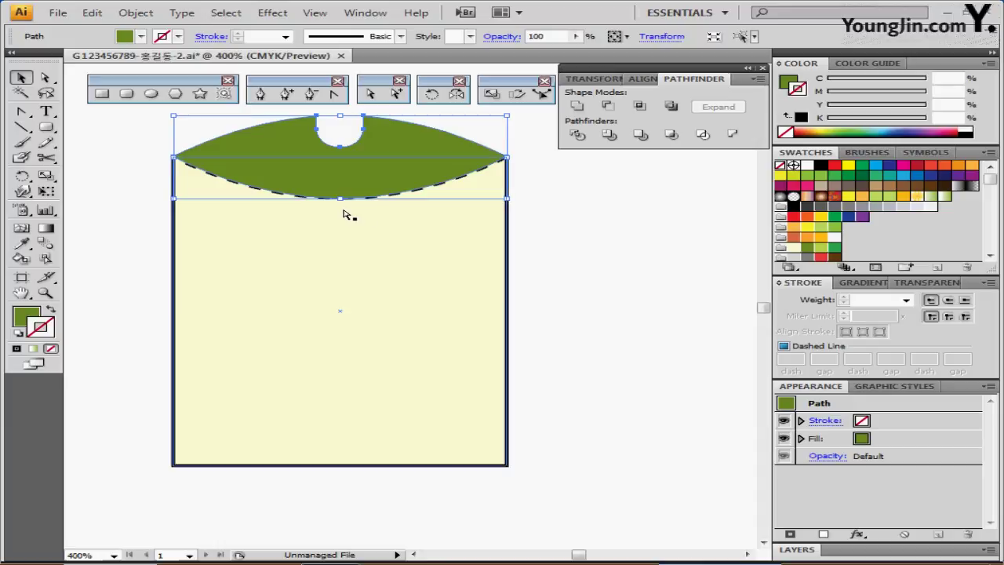
key("ctrl+shift+b")
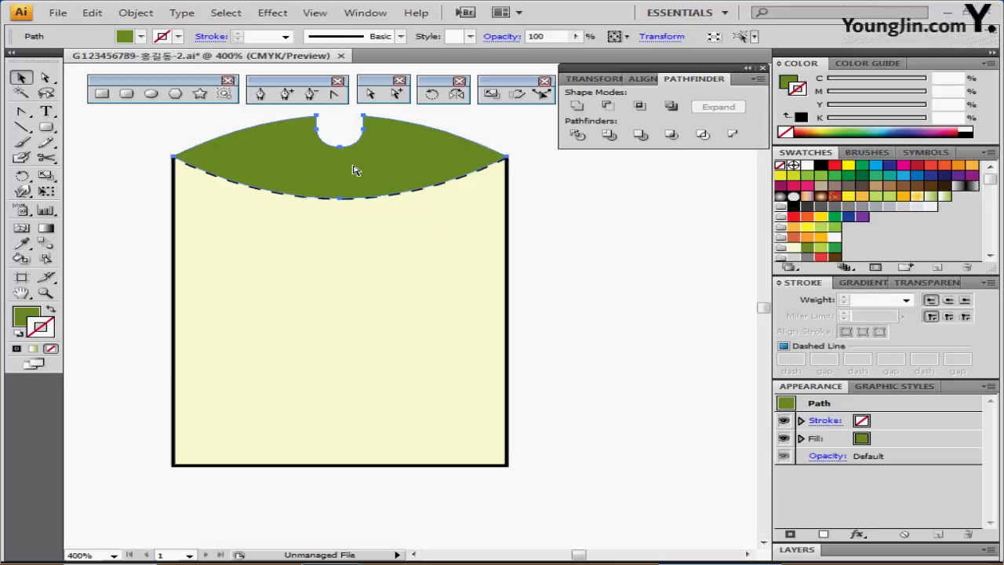
key("ctrl+shift+b")
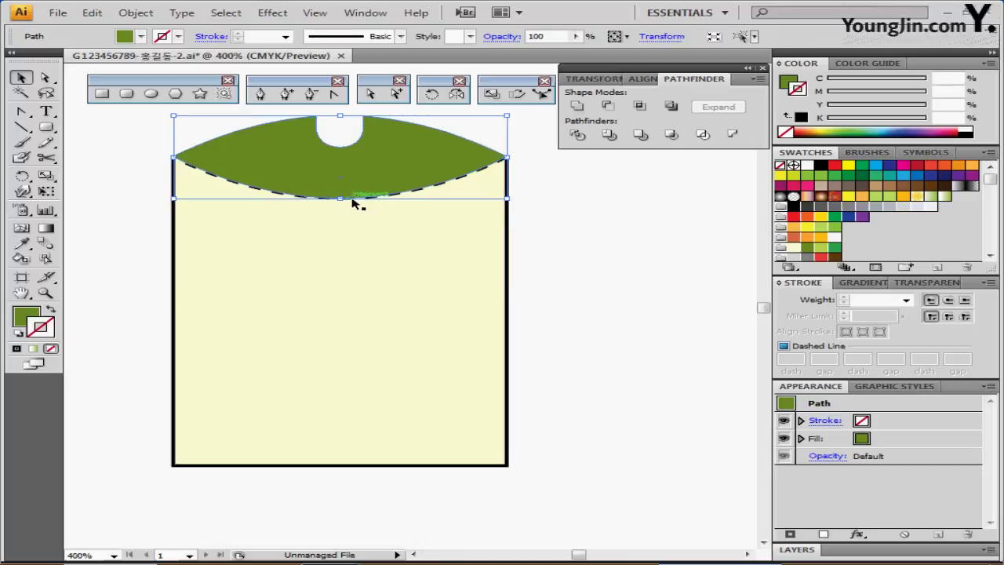
key("ctrl+shift+a")
key("ctrl+a")
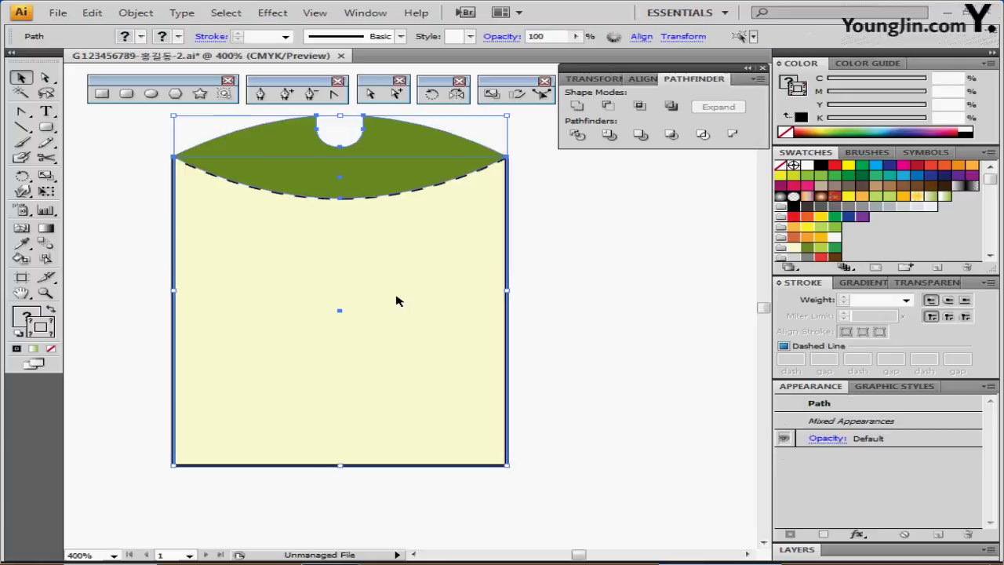
left_click(396, 300, "shift")
scroll(416, 316, "up", 1)
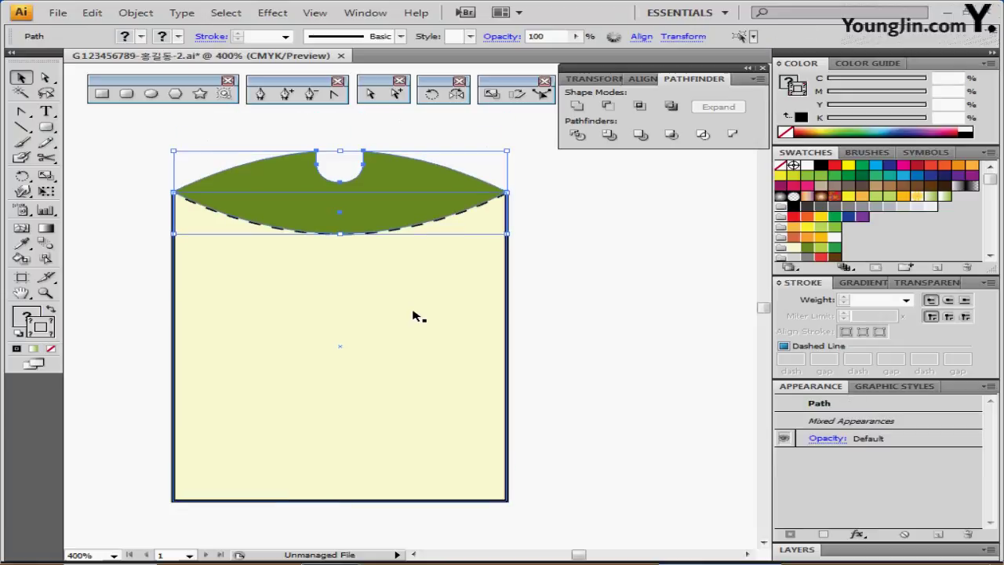
left_click_drag(249, 127, 334, 305)
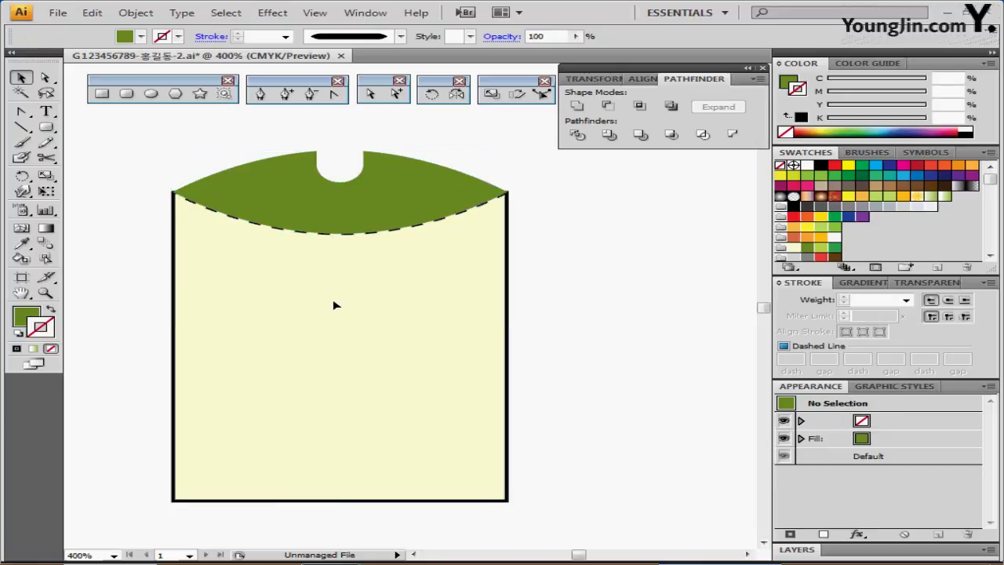
key("ctrl+a")
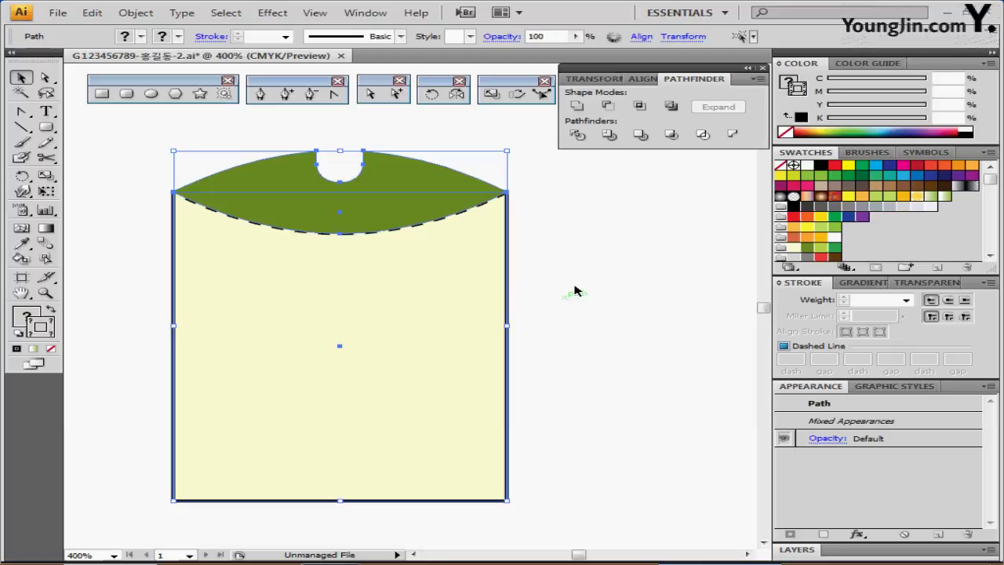
left_click_drag(574, 279, 463, 327)
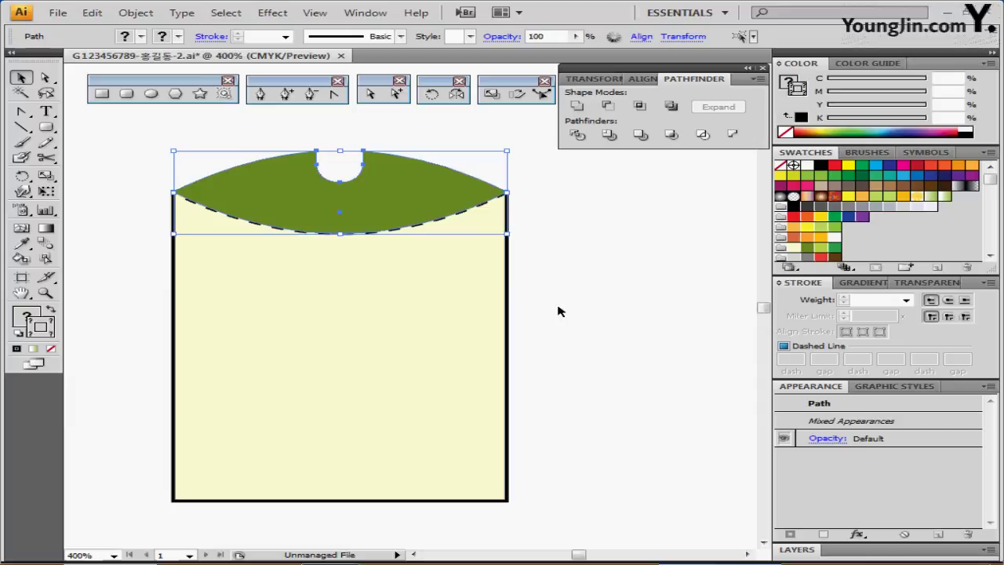
scroll(407, 112, "down", 1)
left_click(457, 93)
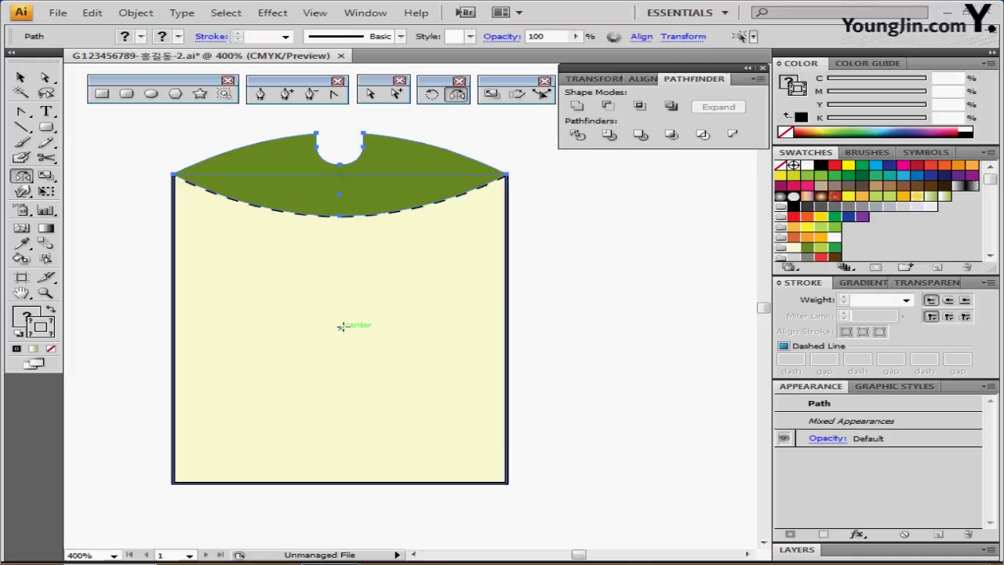
Step: Reflect a copy of the green notched flap about the cream box's centre onto its lower edge, and deselect it
key("ctrl+y")
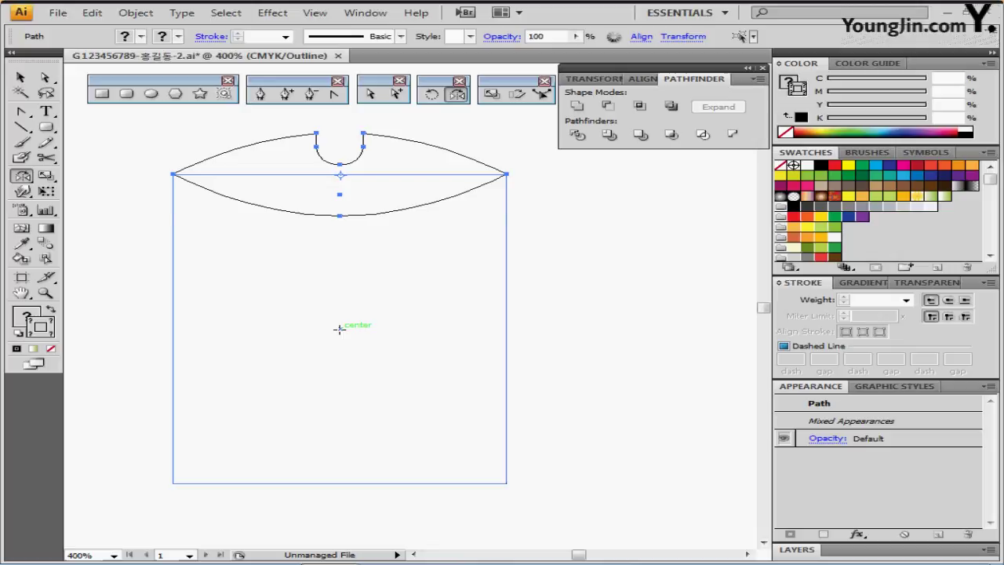
key("ctrl")
key("ctrl+y")
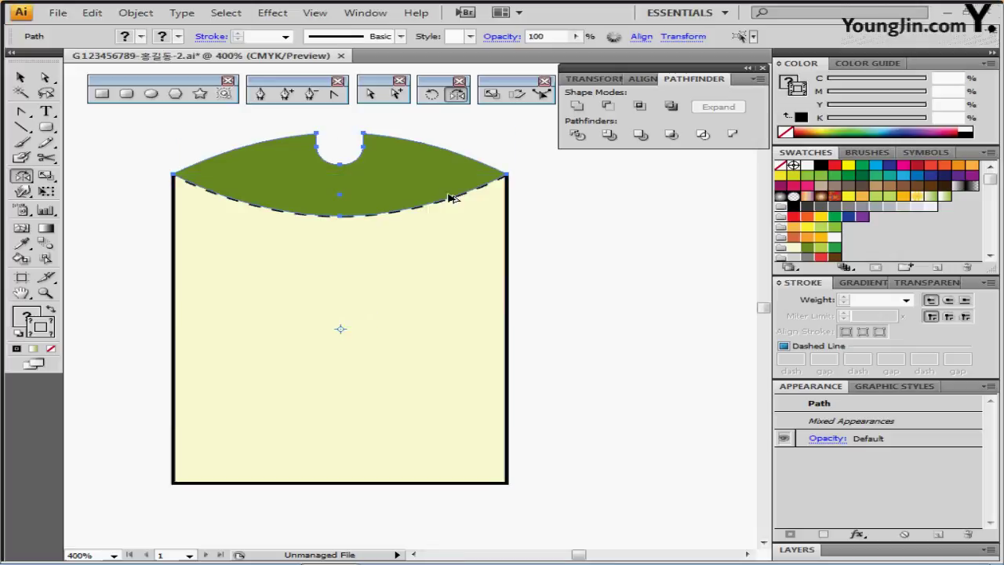
left_click_drag(439, 179, 503, 434)
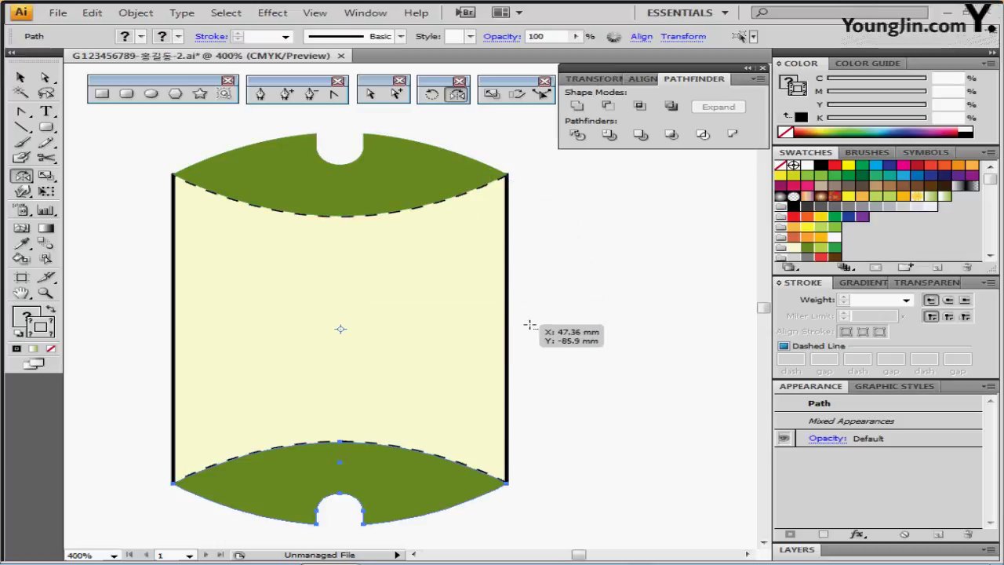
key("ctrl+minus")
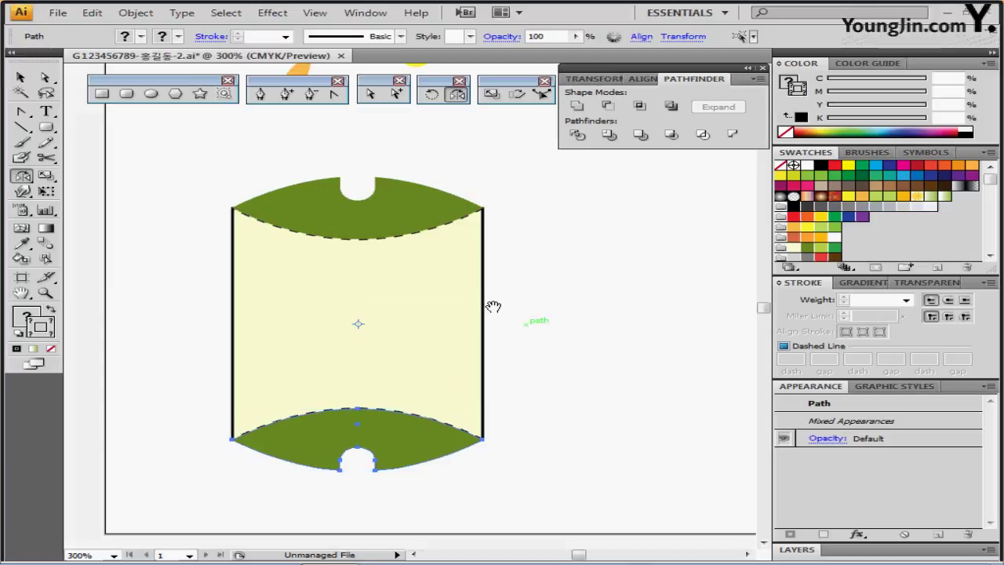
left_click_drag(492, 306, 412, 291)
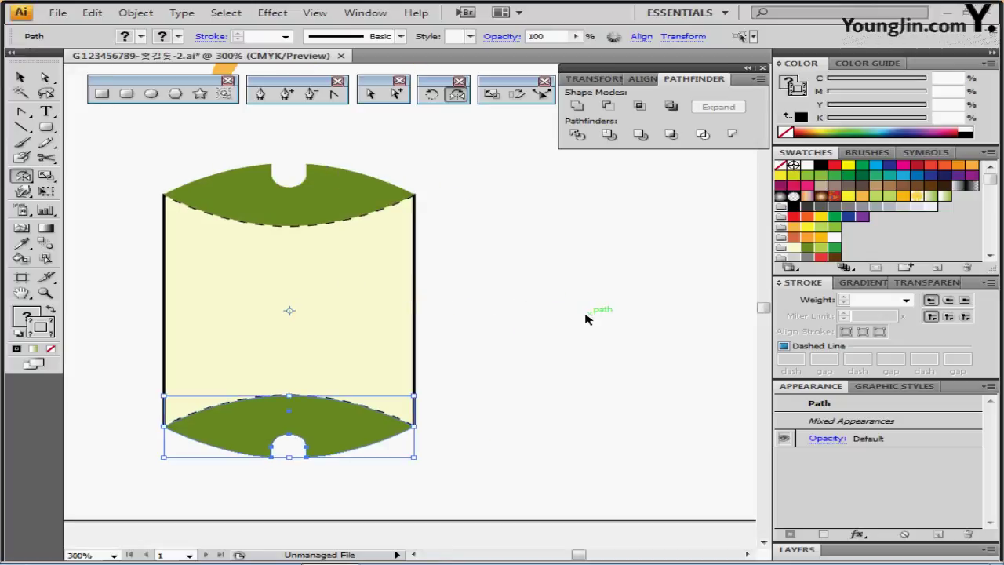
left_click(586, 315)
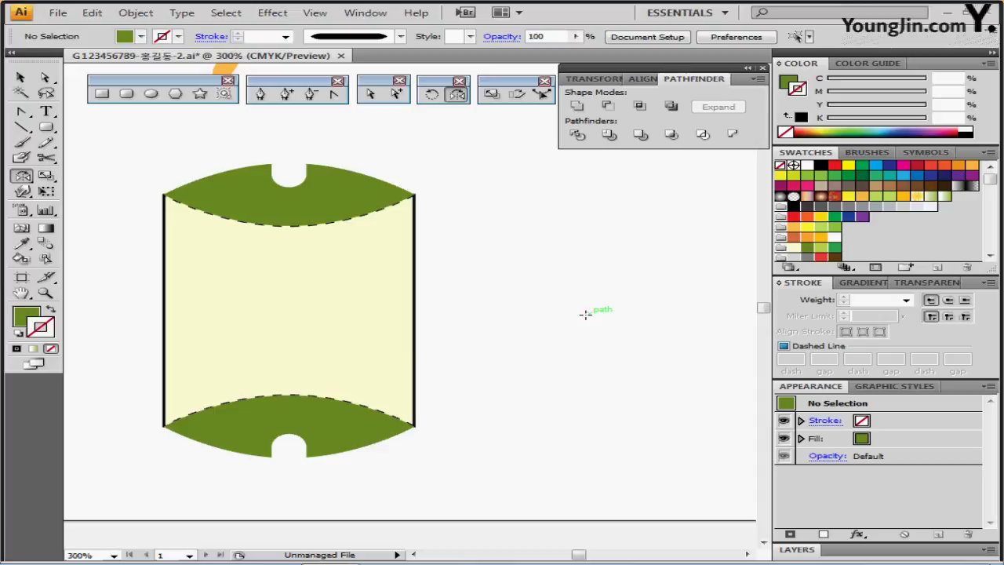
Step: Select the large yellow flower with its leaf and make a copy scaled uniformly to 50%, including strokes and effects
left_click_drag(283, 245, 318, 256)
left_click(317, 256, "alt")
left_click_drag(240, 269, 141, 313)
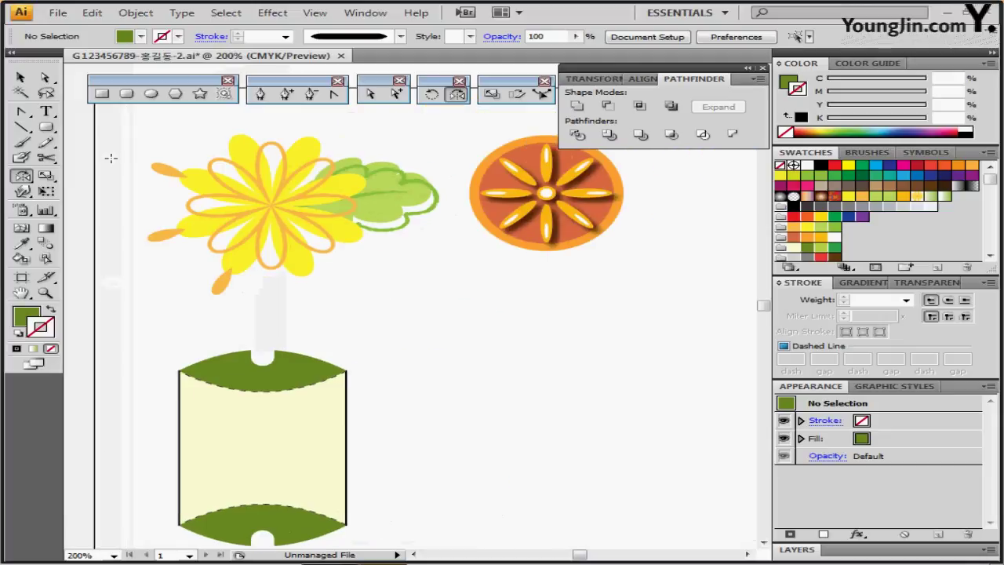
left_click_drag(125, 124, 402, 299)
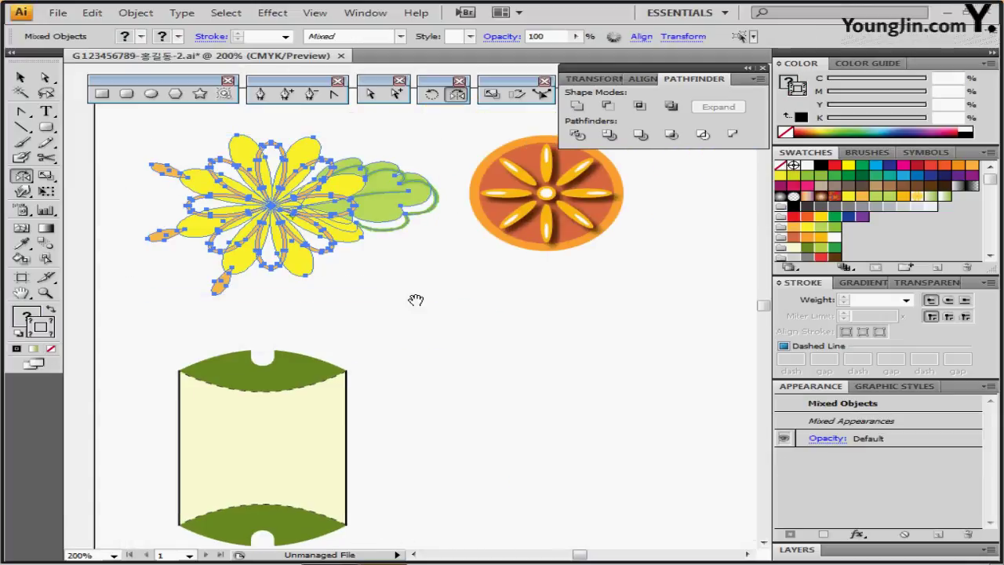
left_click_drag(415, 298, 426, 196)
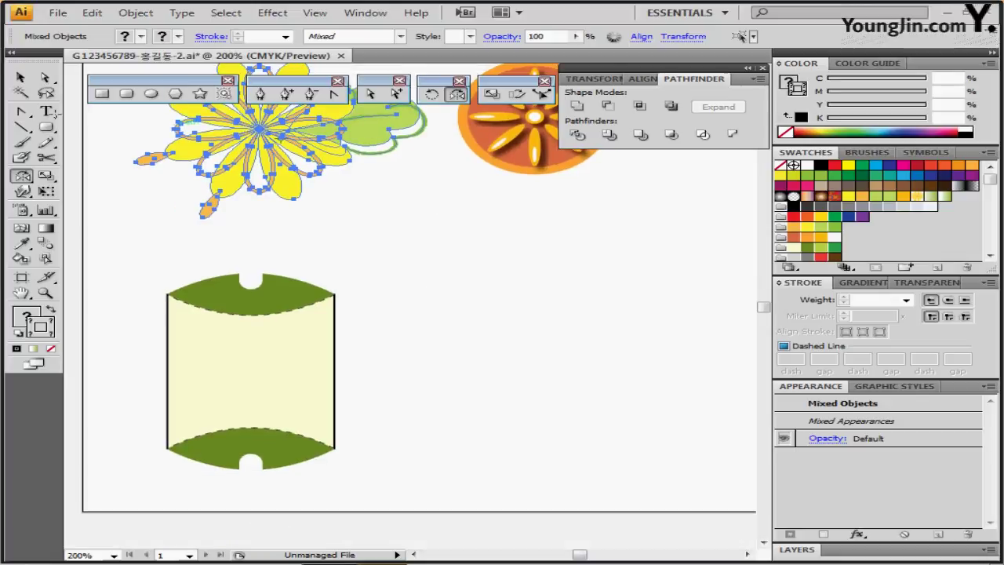
double_click(490, 96)
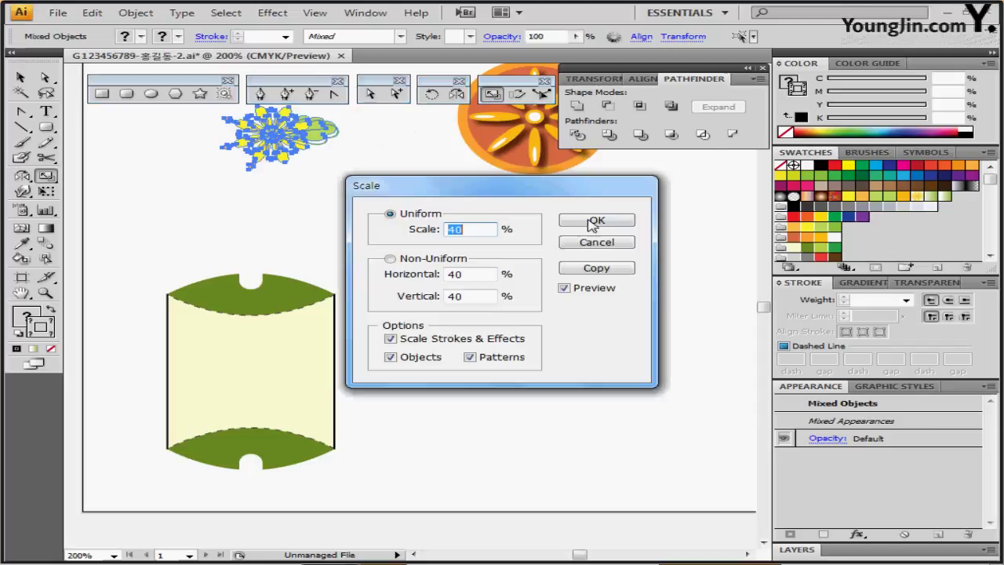
type("50")
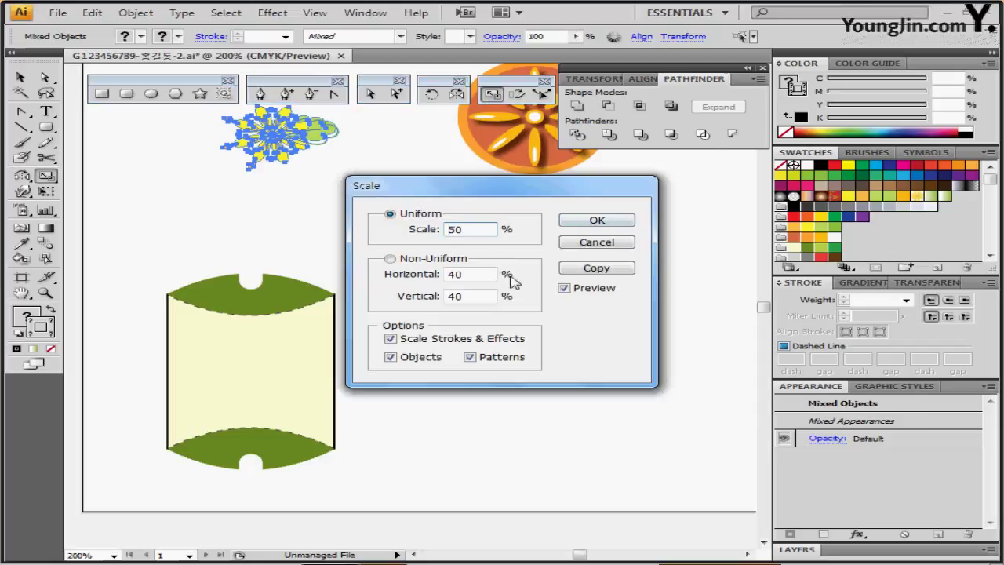
key("Tab")
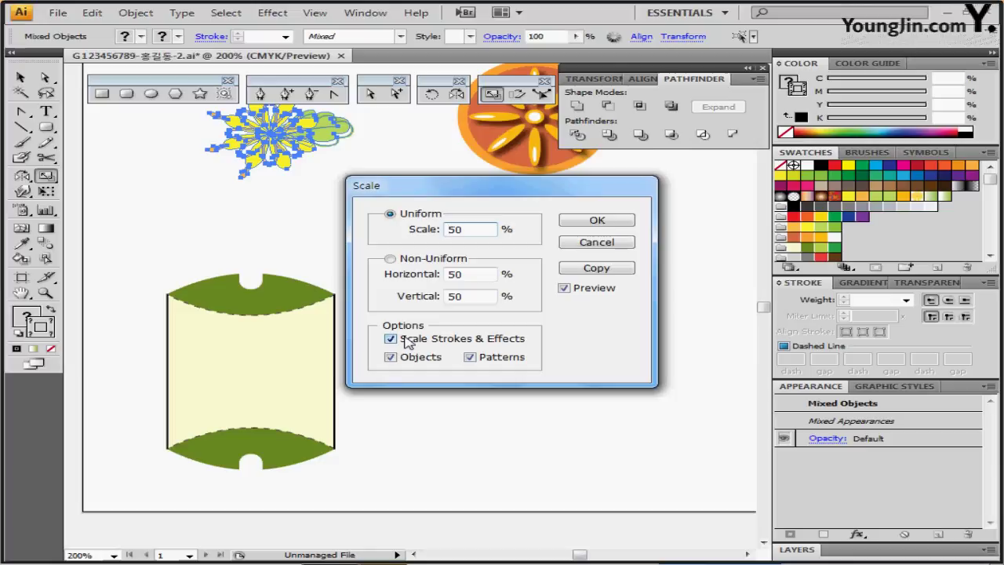
left_click(578, 270)
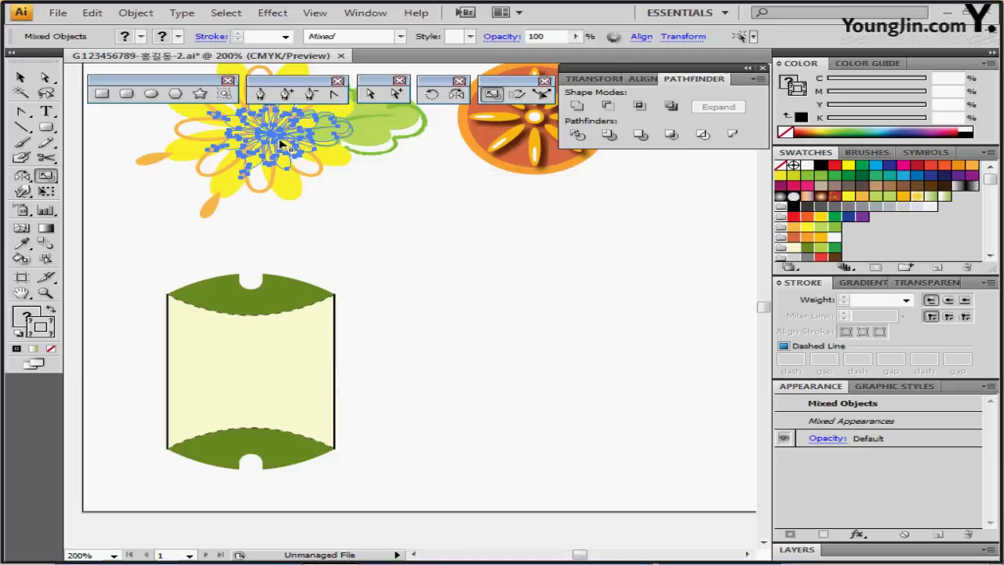
Step: Move the small flower copy onto the cream area of the box and bring it to the front
left_click_drag(279, 180, 258, 385)
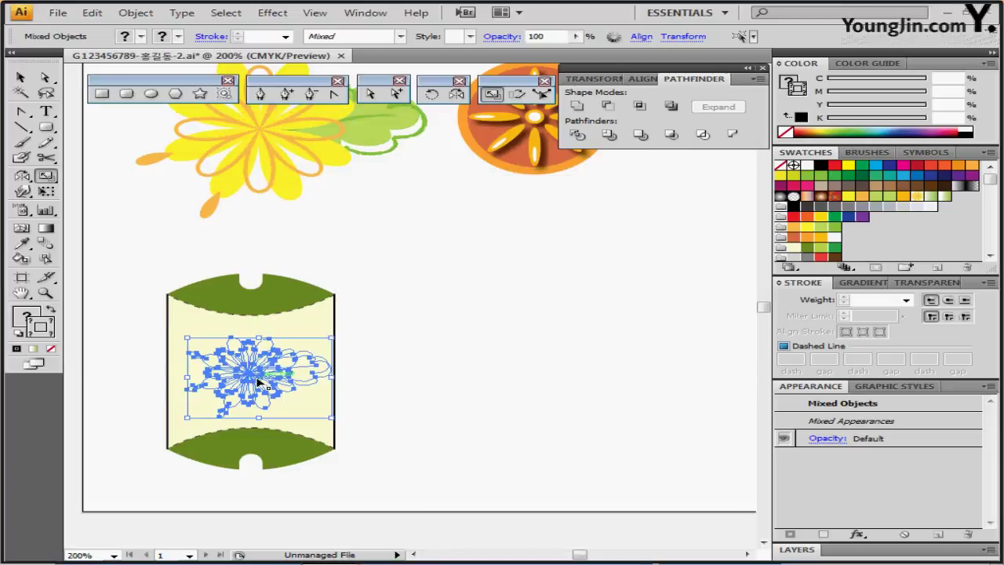
key("a")
right_click(265, 353)
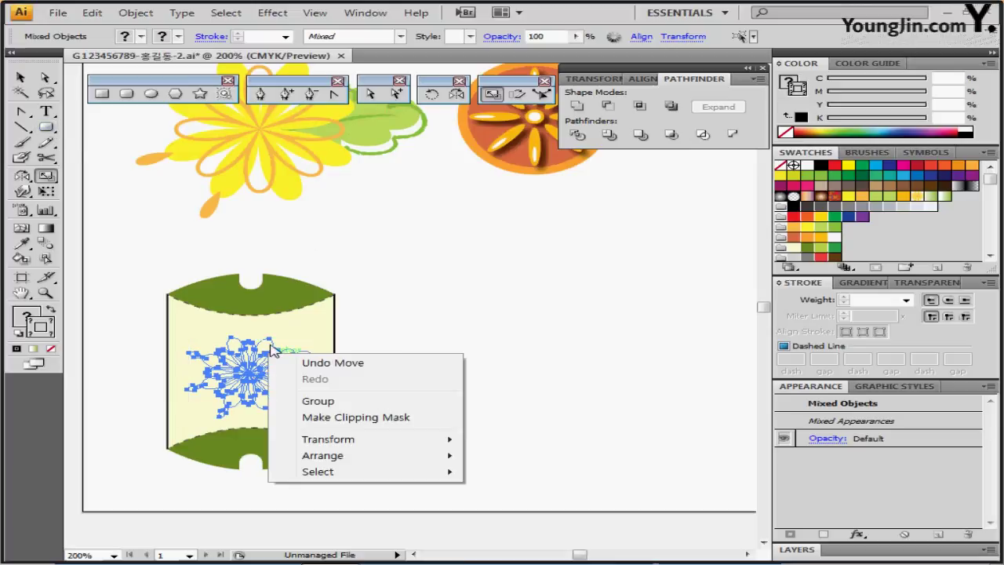
mouse_move(366, 456)
left_click(524, 455)
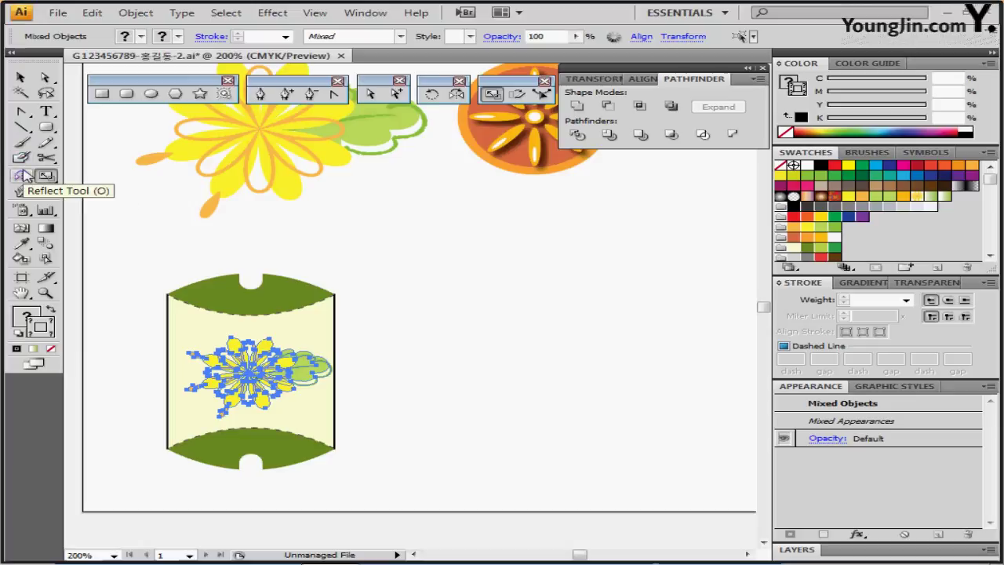
Step: Rotate the small flower by -45°, nudge it slightly toward the box's centre, and deselect it
left_click(432, 95)
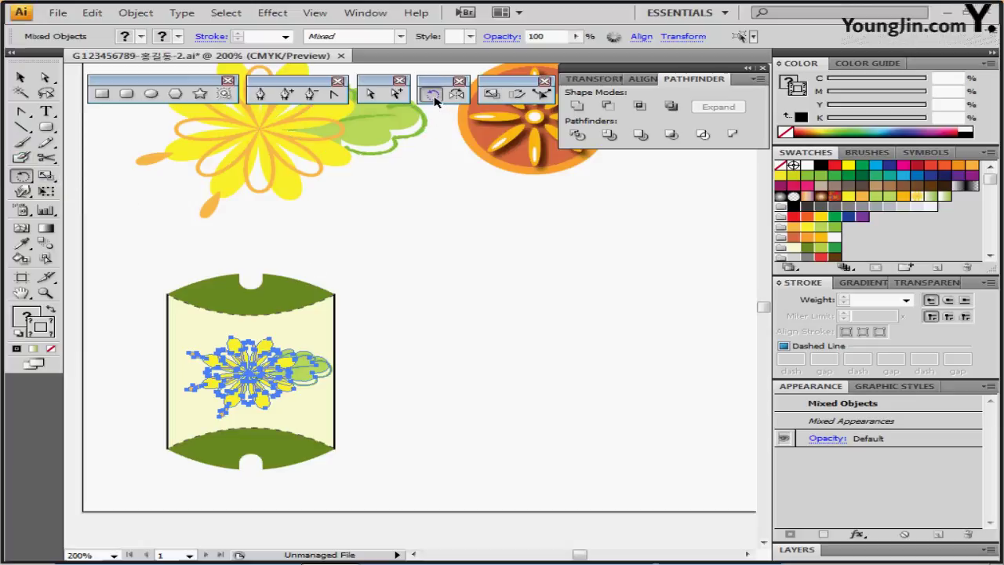
double_click(433, 95)
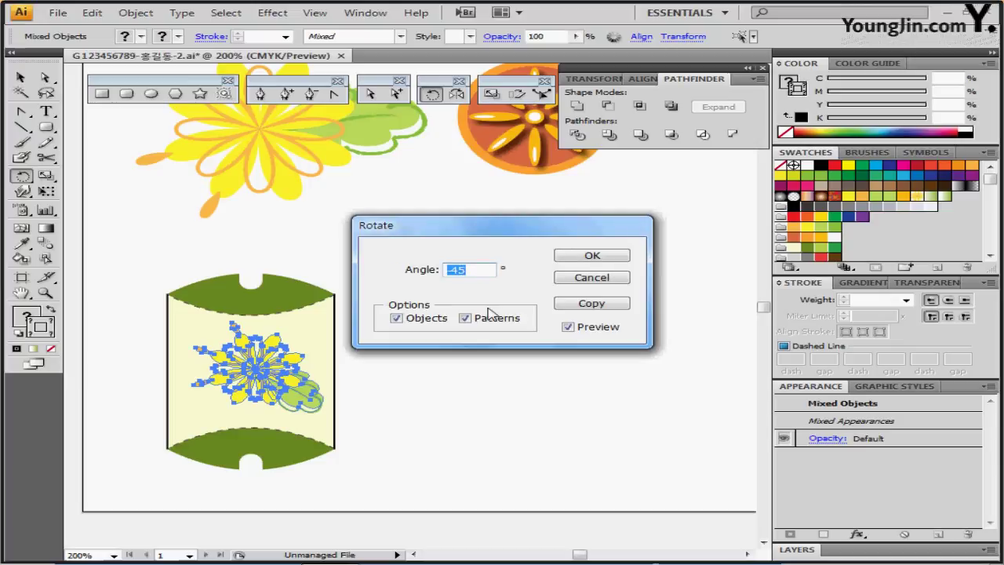
left_click(592, 256)
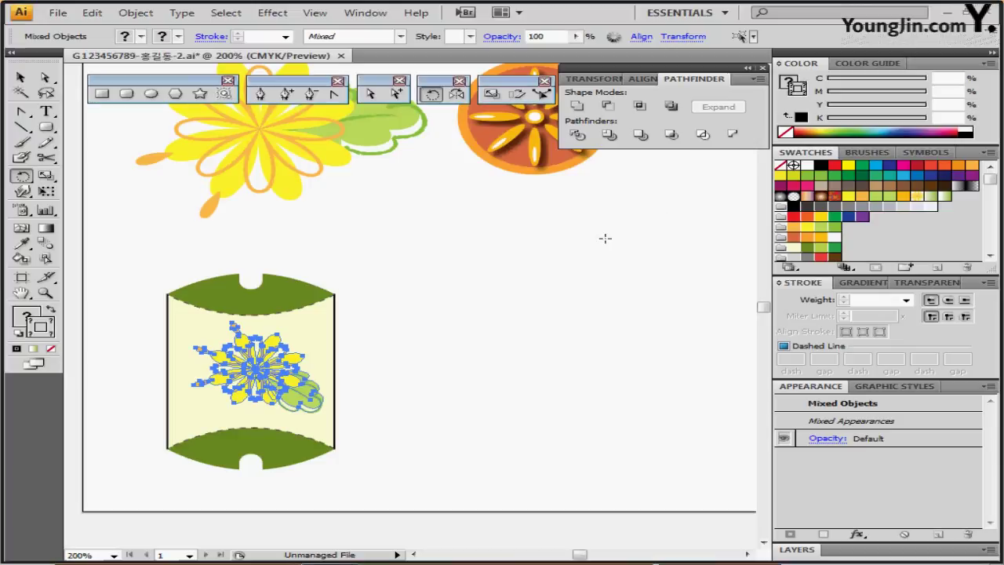
key("ctrl")
key("ctrl+d")
key("ctrl+d")
key("ctrl+d")
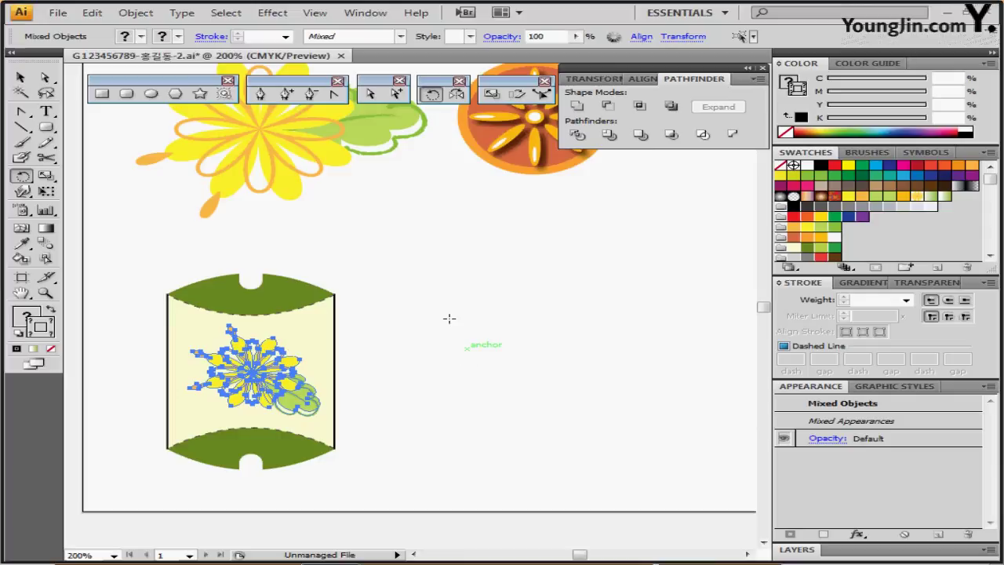
left_click(432, 302, "ctrl")
Step: Duplicate the box with its two flaps, without the flower, and place the copy to the right of the original
scroll(396, 292, "down", 2)
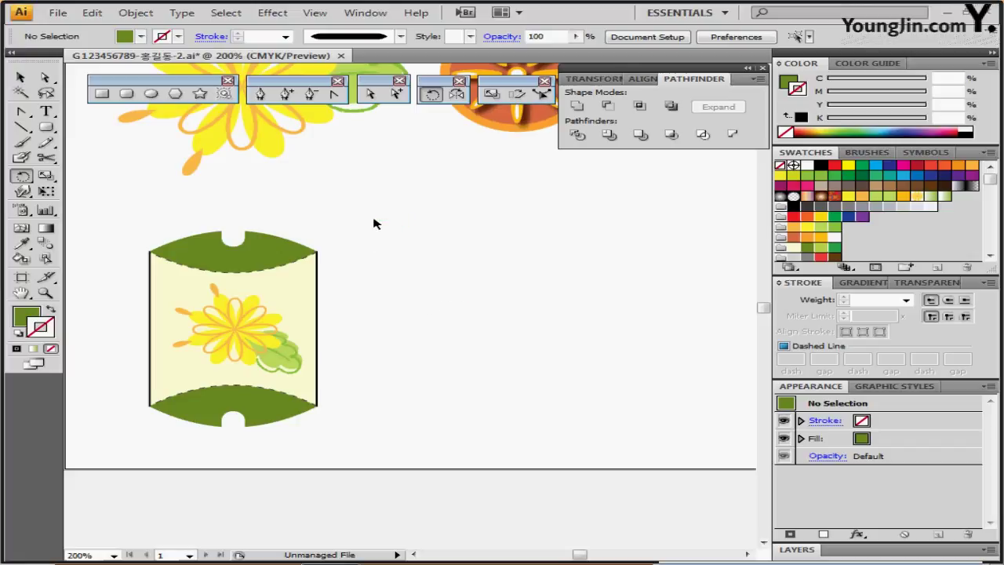
left_click_drag(374, 223, 309, 427)
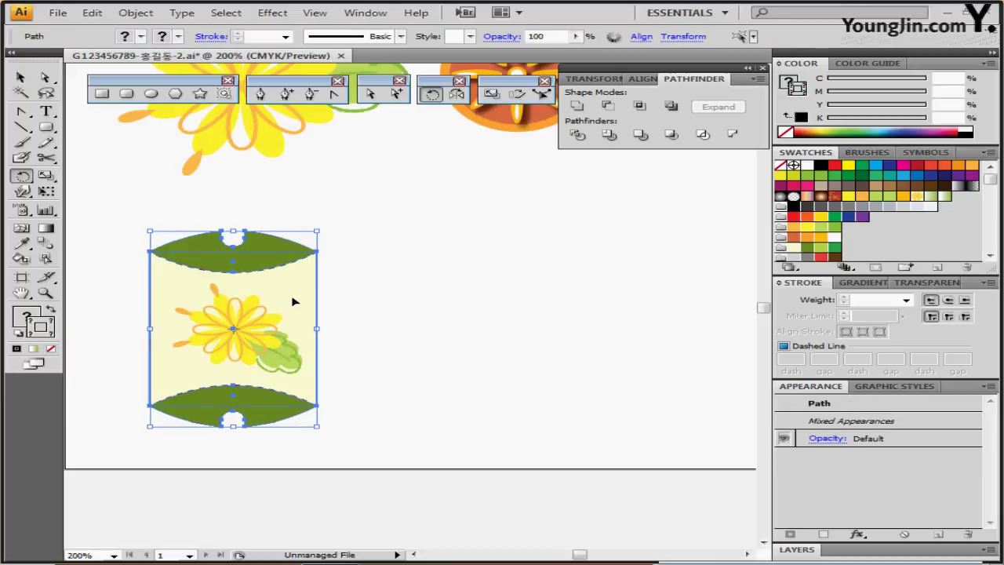
left_click_drag(295, 302, 486, 316)
left_click(595, 296)
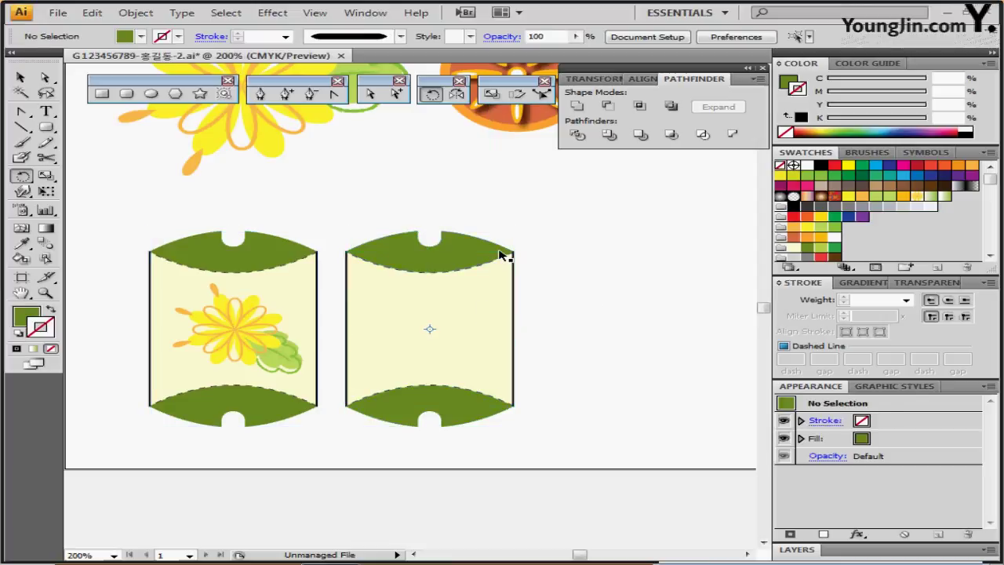
Step: Fill both flaps of the duplicated box with the light green swatch C=30, M=0, Y=90, K=0
left_click(502, 255)
left_click(465, 412, "shift")
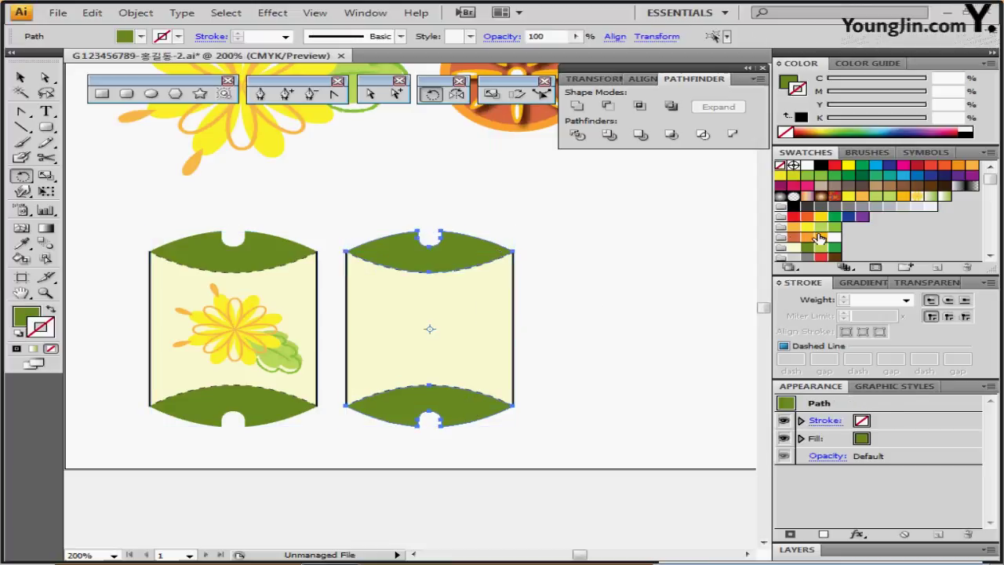
left_click(790, 82)
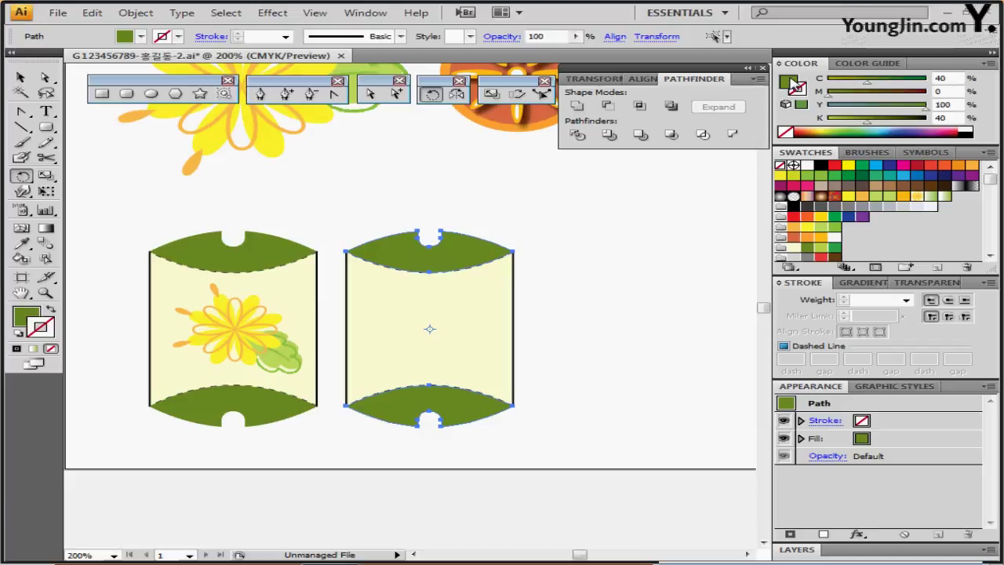
left_click(821, 248)
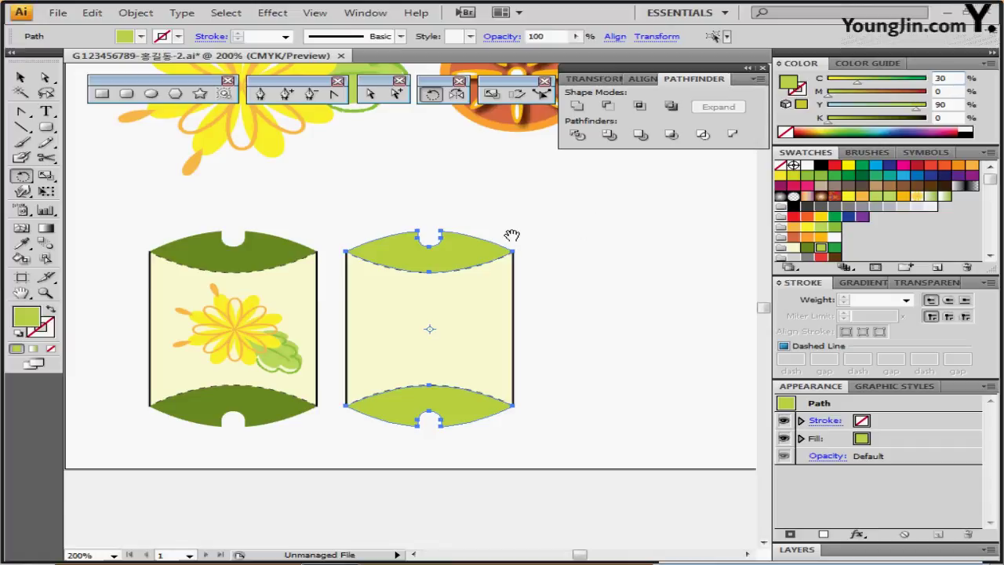
Step: Select the orange oval flower emblem and make a copy scaled uniformly to 60%, including strokes and effects
left_click_drag(510, 233, 489, 298)
left_click(439, 227)
left_click_drag(437, 224, 544, 111)
left_click_drag(522, 238, 464, 259)
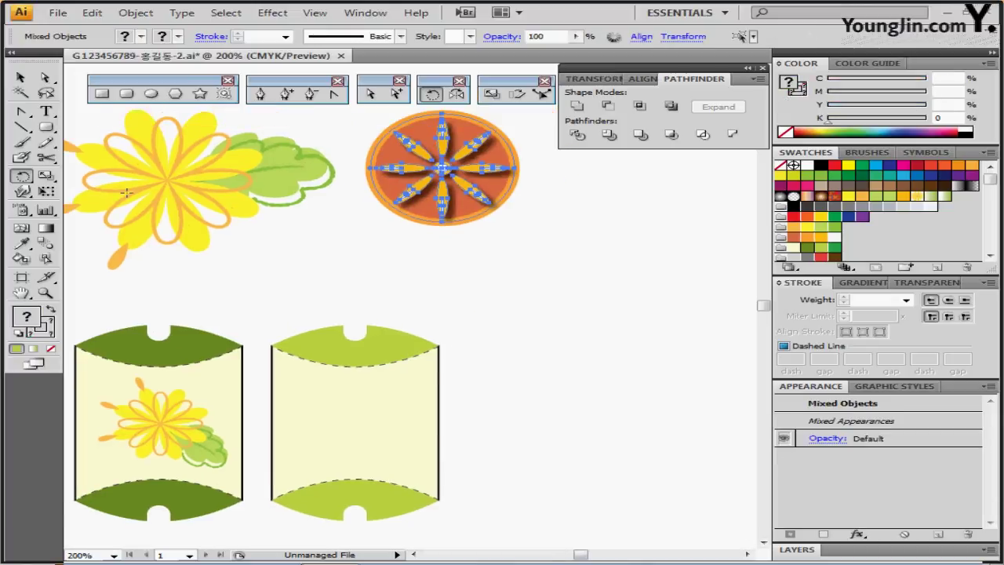
left_click(491, 94)
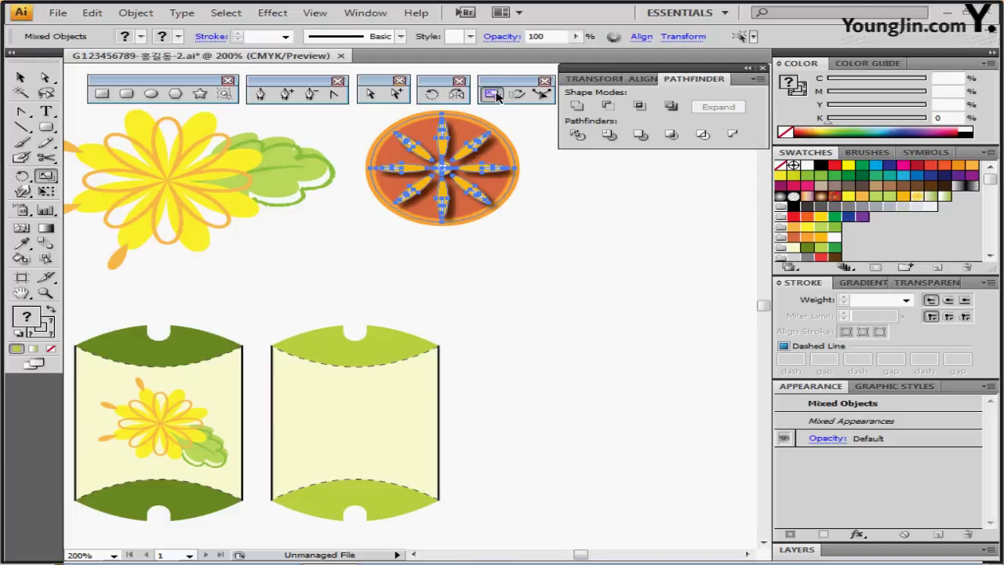
double_click(495, 94)
left_click_drag(515, 186, 633, 206)
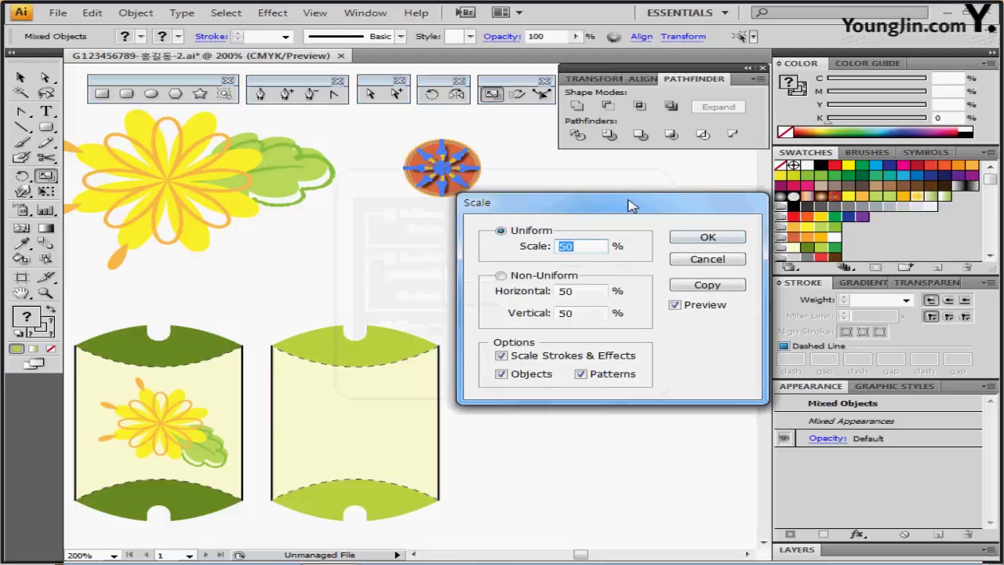
type("60")
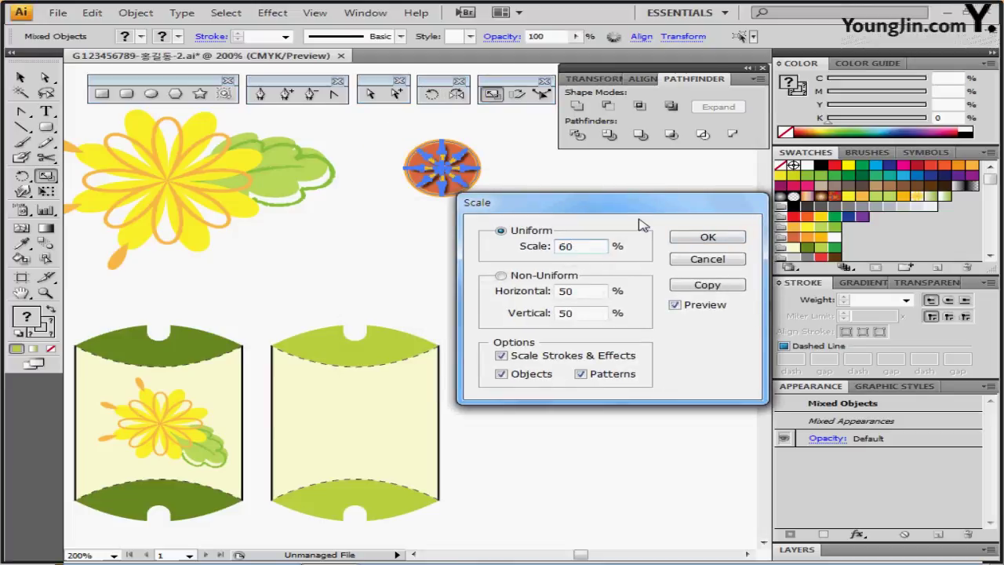
key("Tab")
left_click_drag(651, 213, 655, 201)
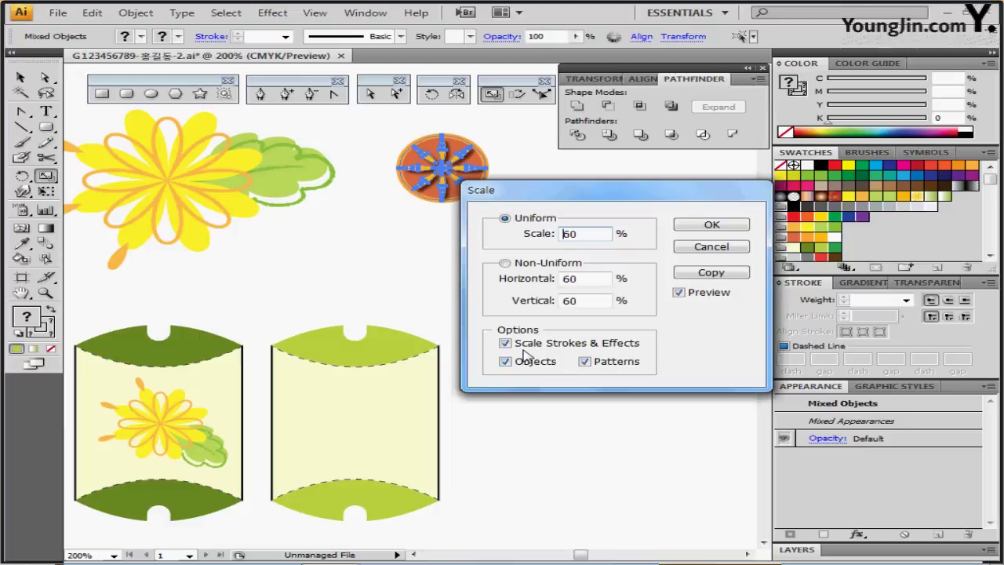
left_click(690, 274)
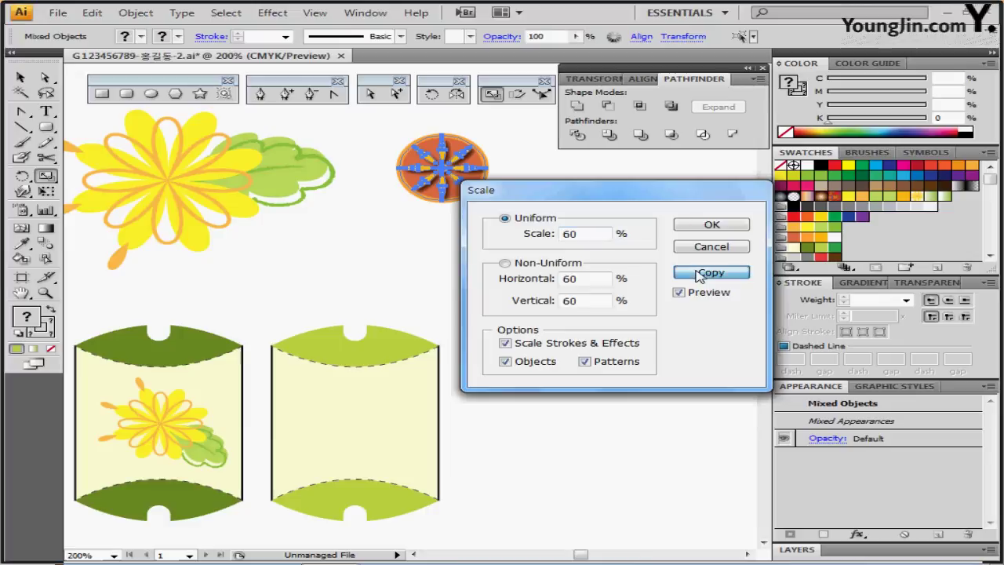
Step: Move the small emblem copy to the centre of the light green box and bring it to the front
left_click_drag(439, 168, 356, 426)
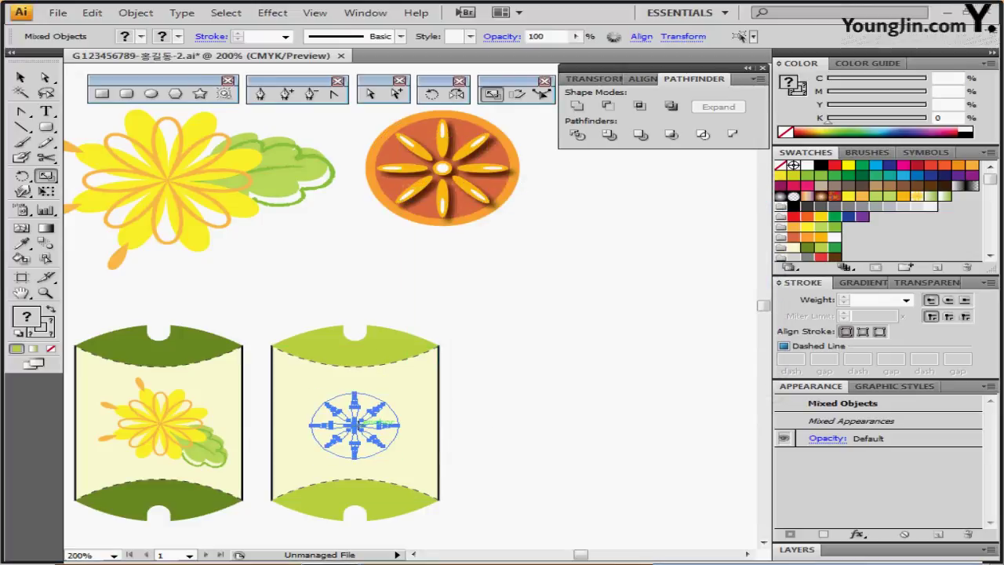
right_click(358, 428)
mouse_move(478, 527)
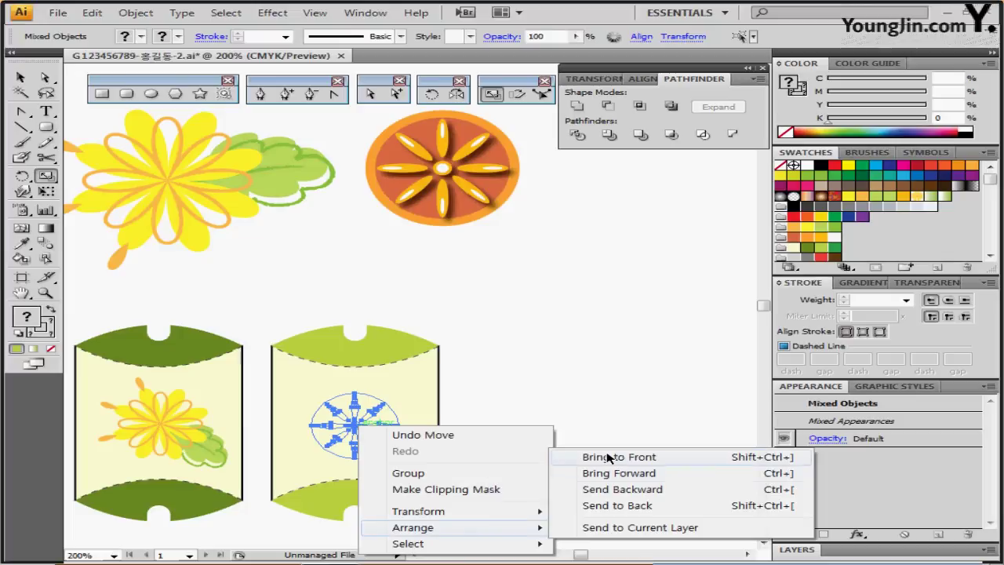
left_click(604, 519)
left_click_drag(526, 374, 553, 356)
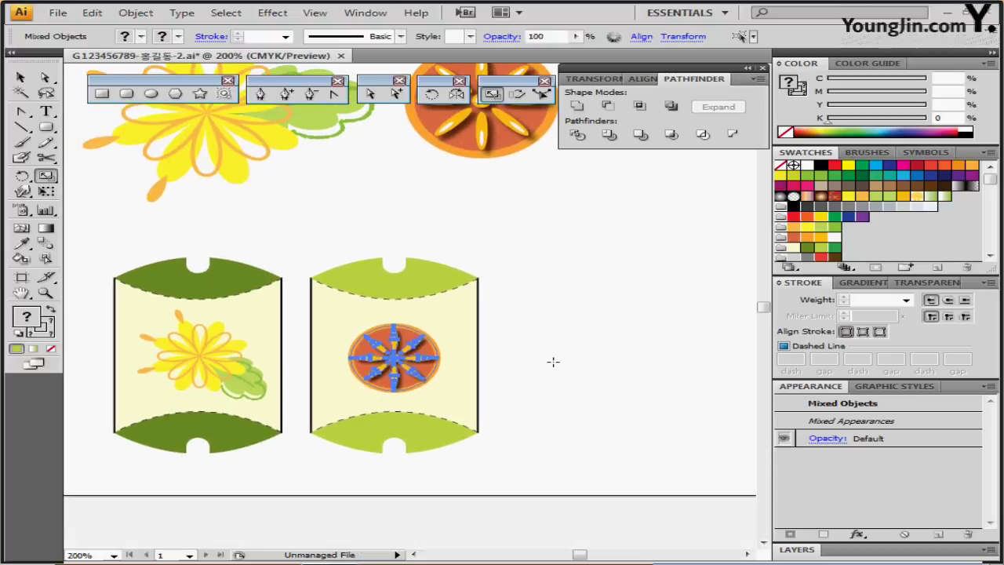
Step: Fill the oval base of the small emblem on the light green box with the green swatch C=80, M=10, Y=100, K=0
left_click(570, 347)
left_click(436, 350)
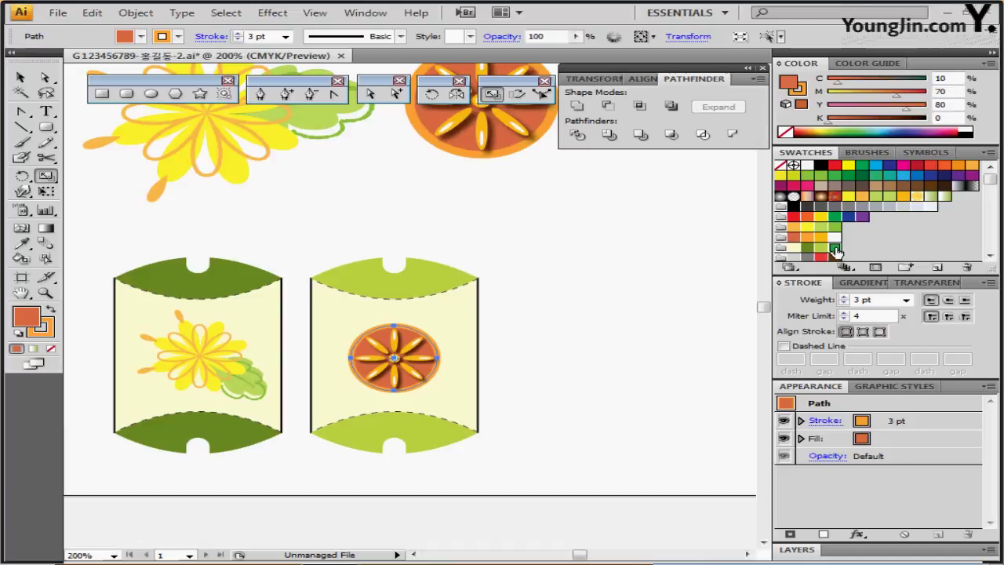
left_click(834, 247)
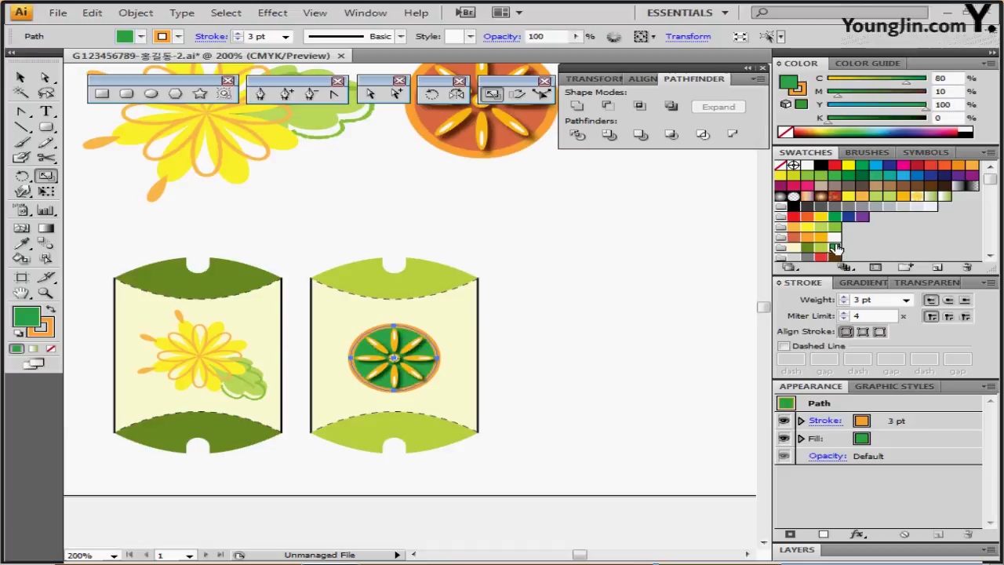
left_click(951, 104)
left_click_drag(508, 277, 518, 260)
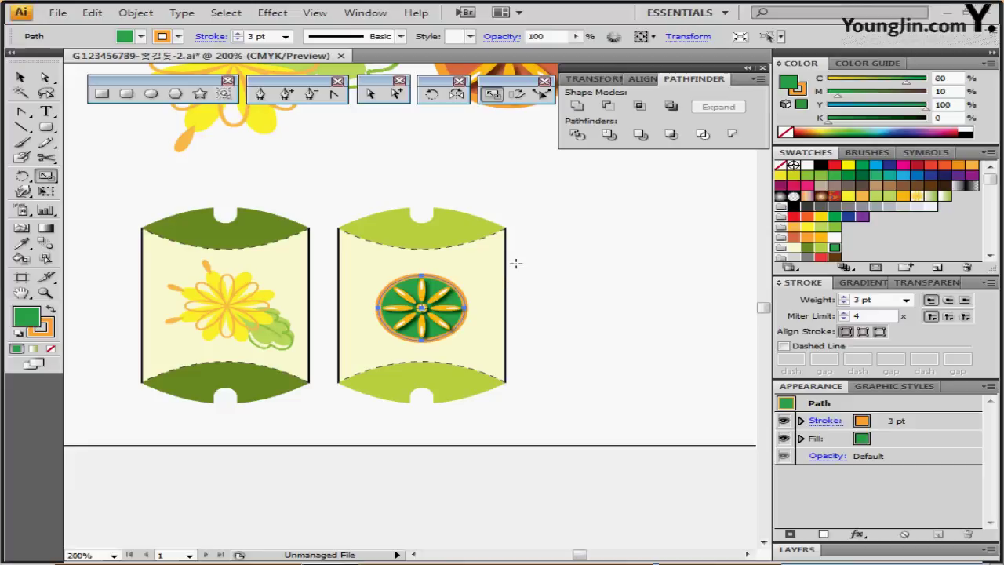
left_click_drag(538, 289, 598, 254)
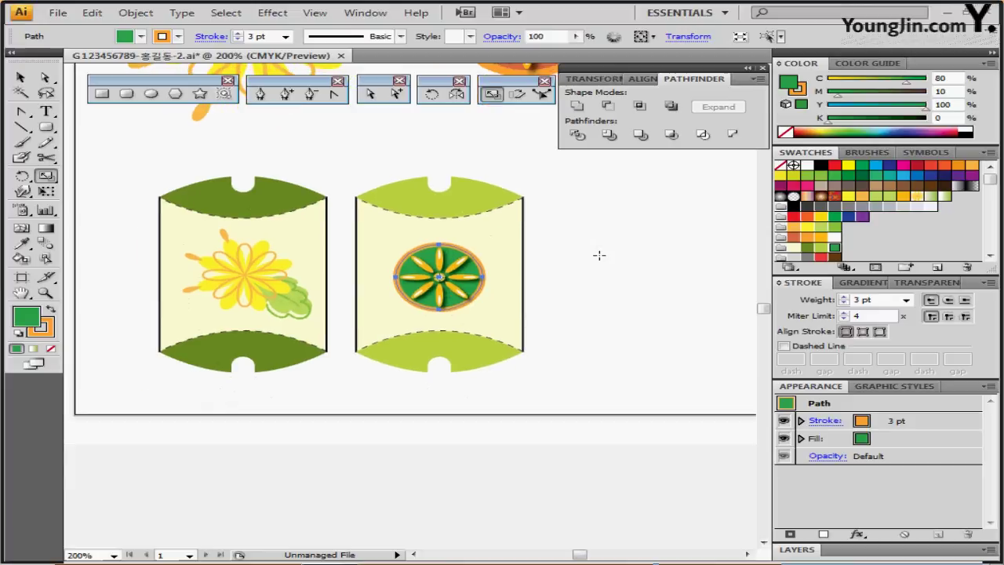
key("Right")
key("Right")
key("Right")
key("v")
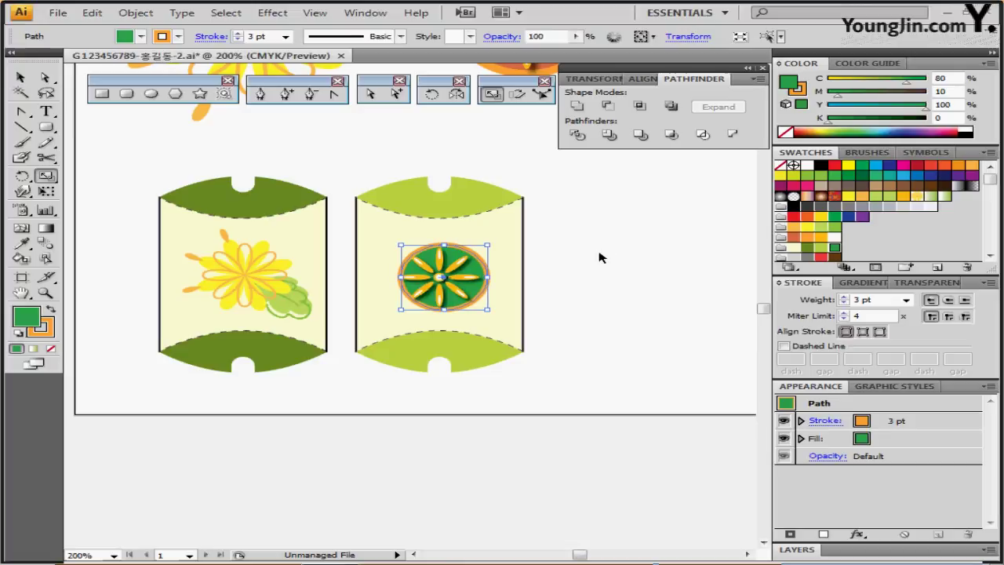
key("Left")
key("Left")
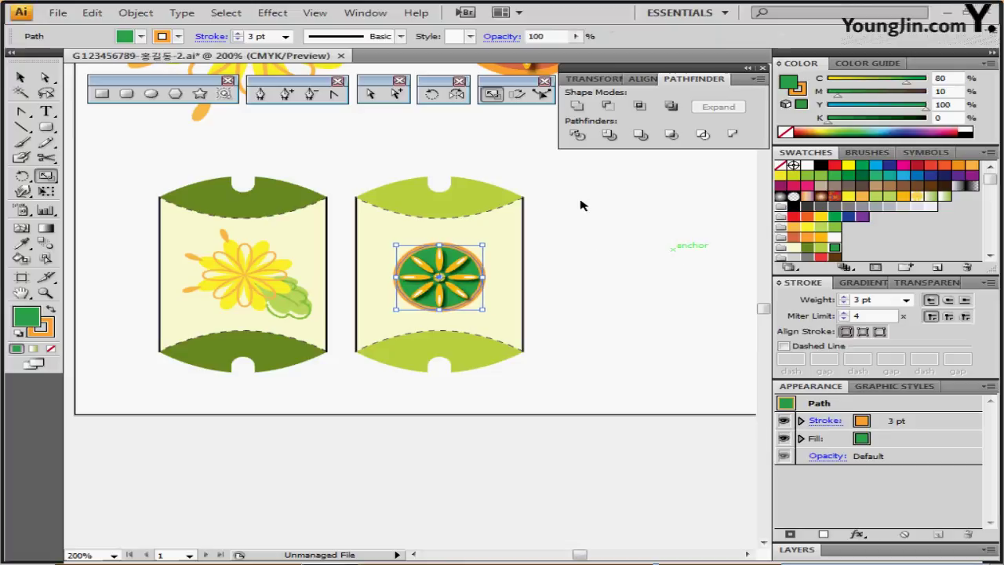
Step: Select the whole small emblem without the box and nudge it slightly to the right
left_click_drag(595, 250, 396, 318)
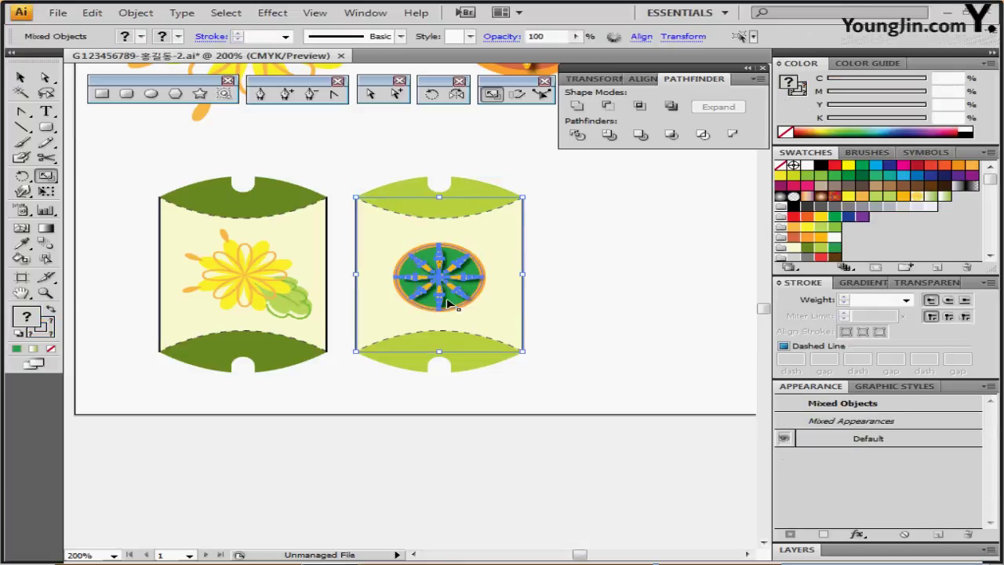
left_click(663, 206)
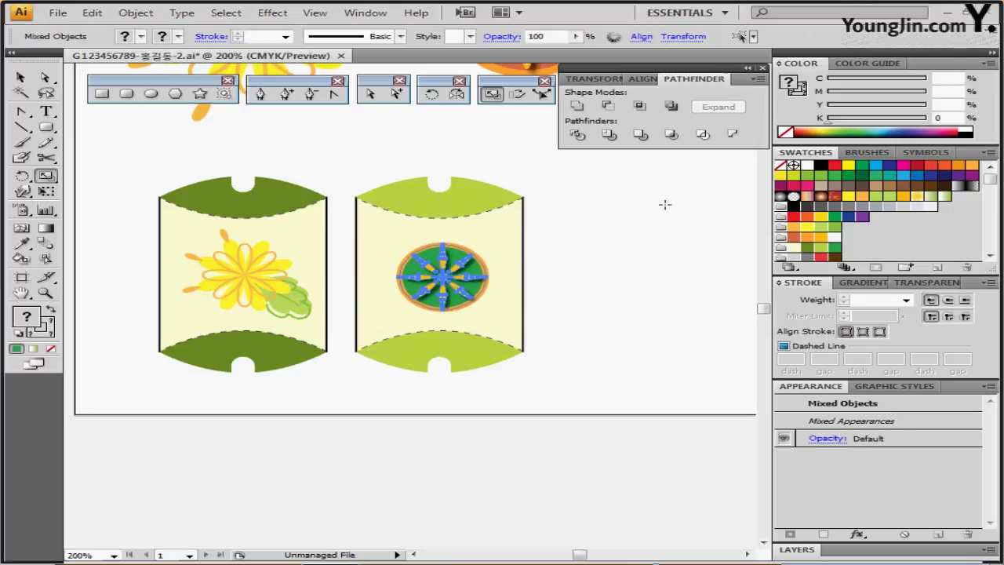
left_click(601, 227)
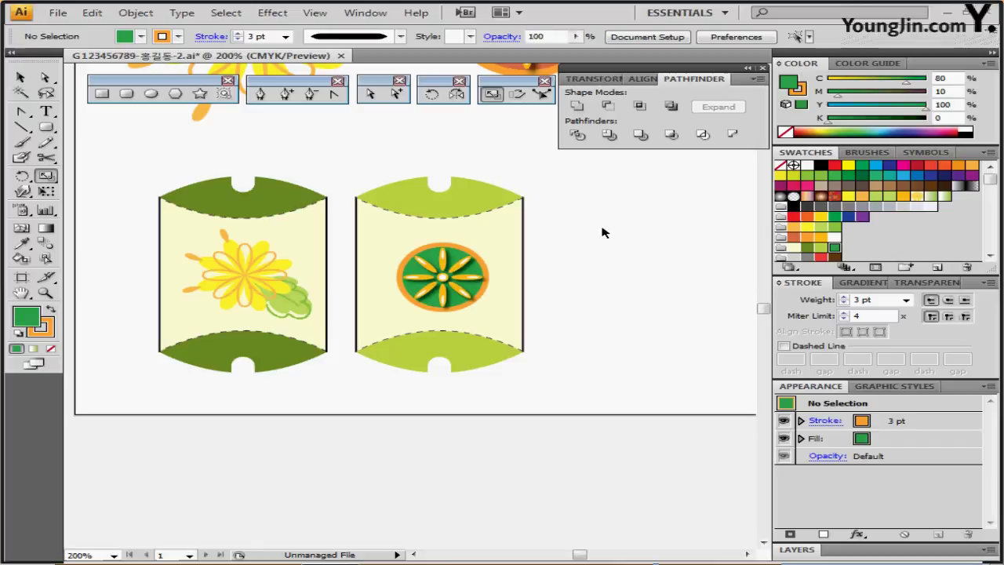
Step: Reveal the texts "NATURE" and "국화꽃빵" in front of the lower flaps and hide the large brown text
key("ctrl+z")
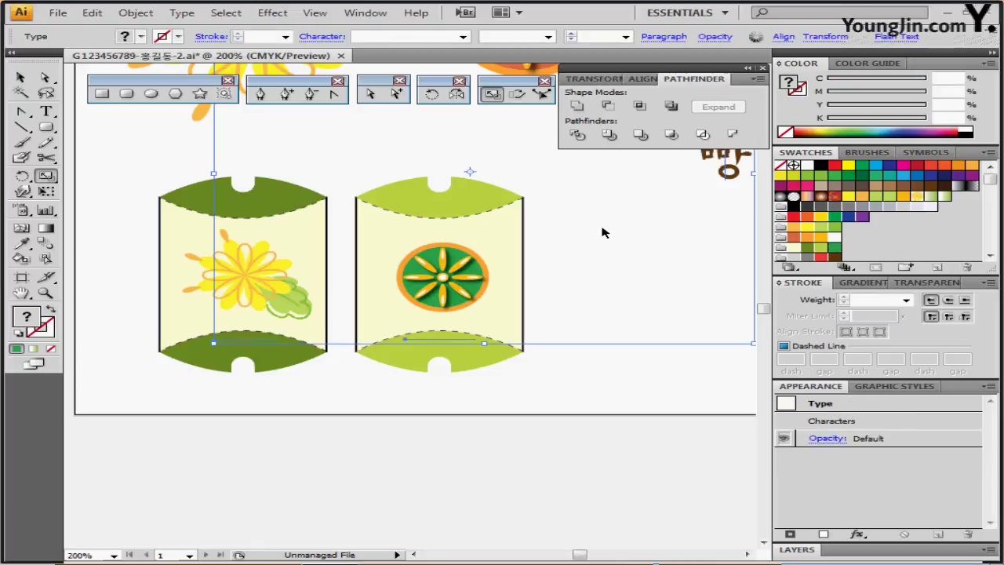
key("ctrl+z")
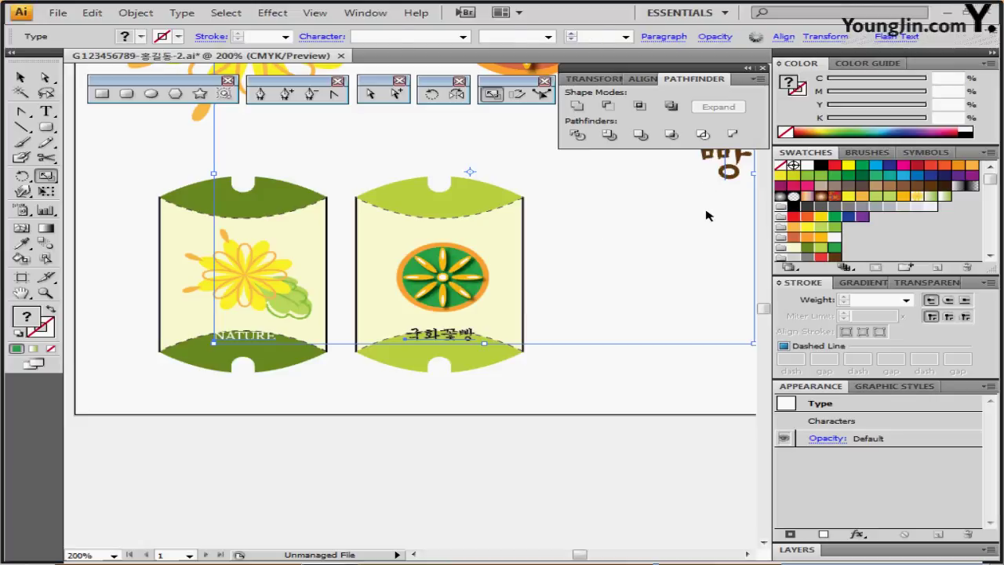
key("ctrl+z")
key("ctrl+z")
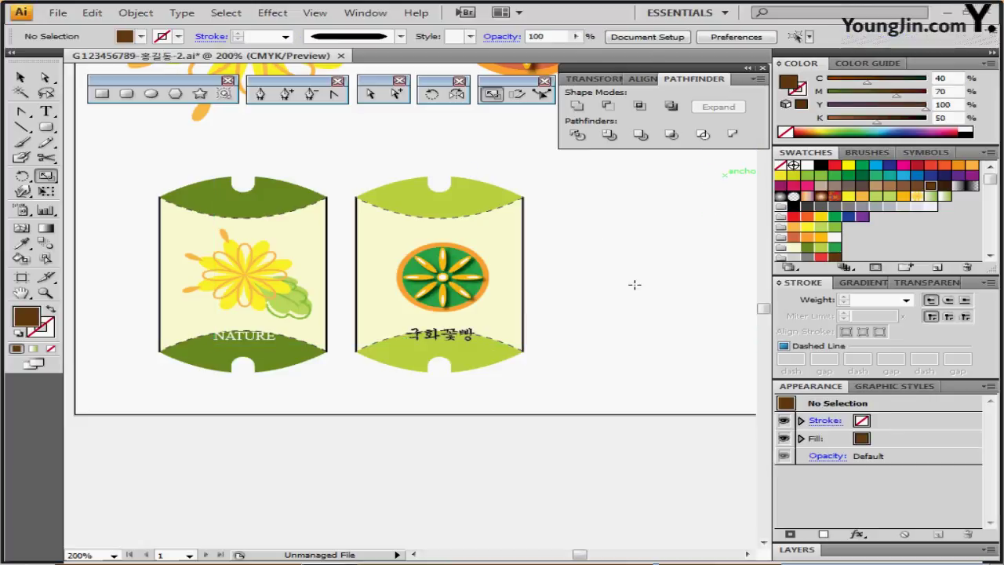
Step: Select both the "NATURE" and "국화꽃빵" texts and move them straight down onto the lower flaps of their boxes
left_click_drag(242, 340, 340, 353)
key("ctrl+z")
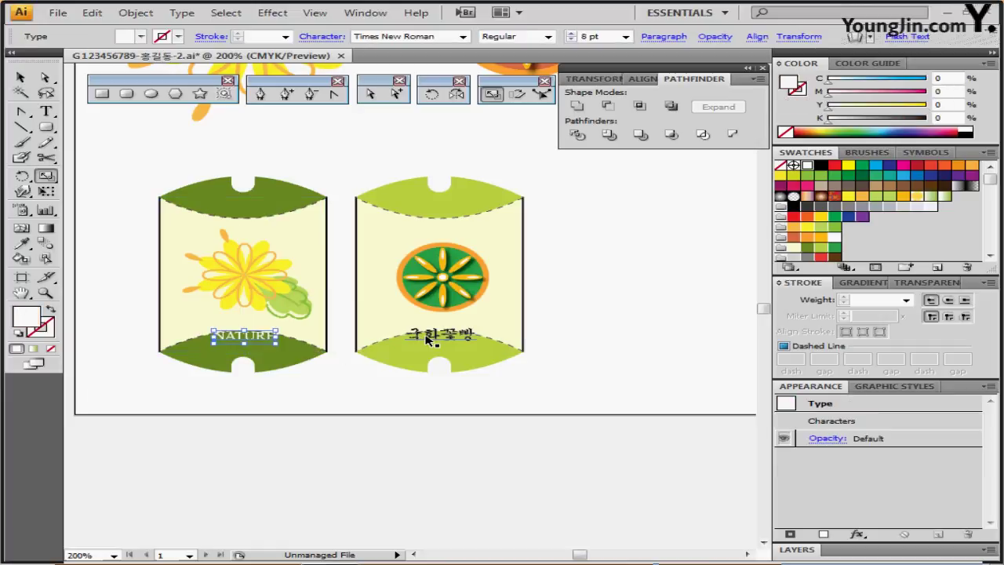
left_click(427, 339, "shift")
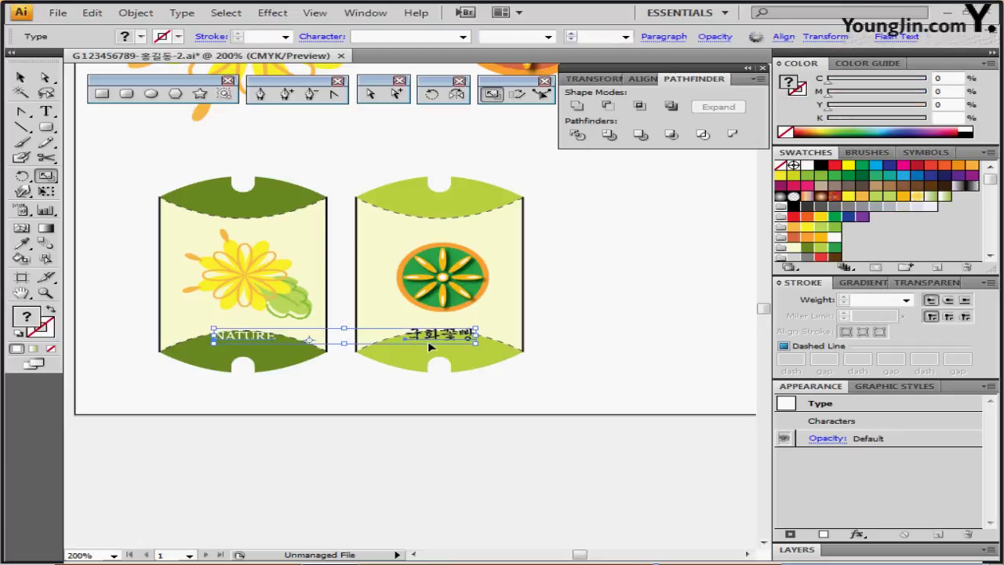
left_click_drag(427, 340, 427, 352)
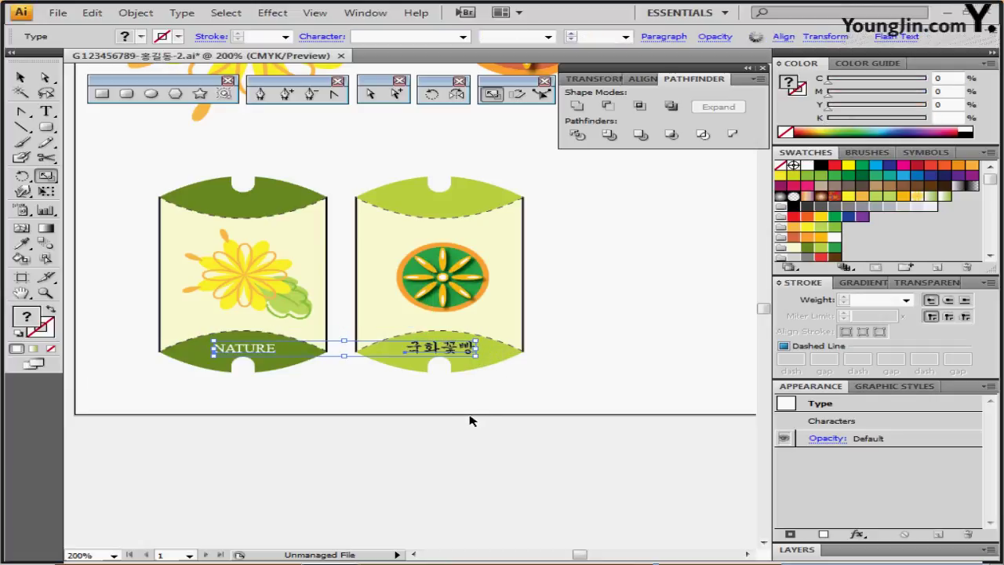
left_click(378, 446)
Step: Examine the font, style and size of the "NATURE" text and the "국화꽃빵" text in the character settings
left_click(243, 348)
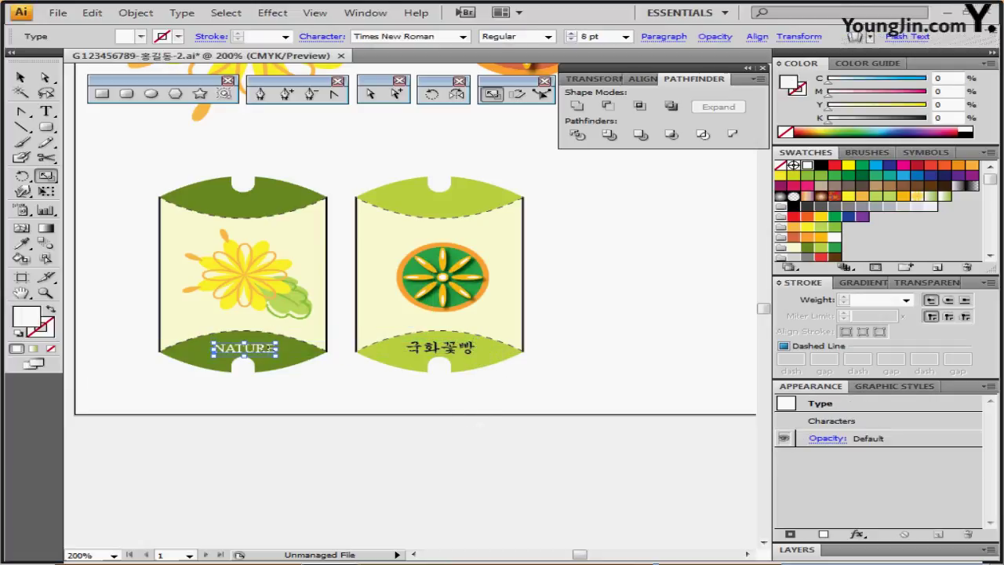
key("ctrl+t")
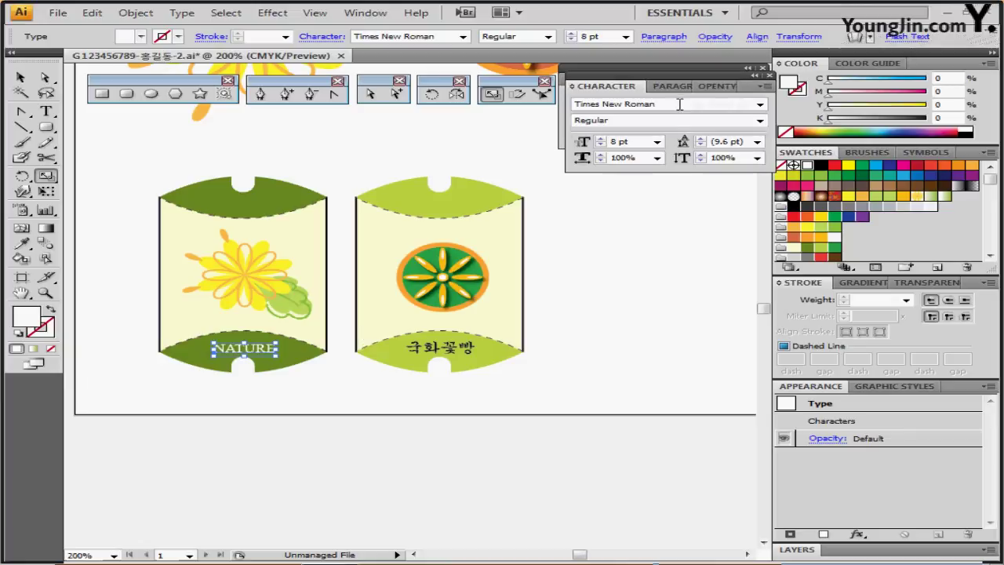
left_click_drag(633, 86, 632, 199)
left_click(679, 215)
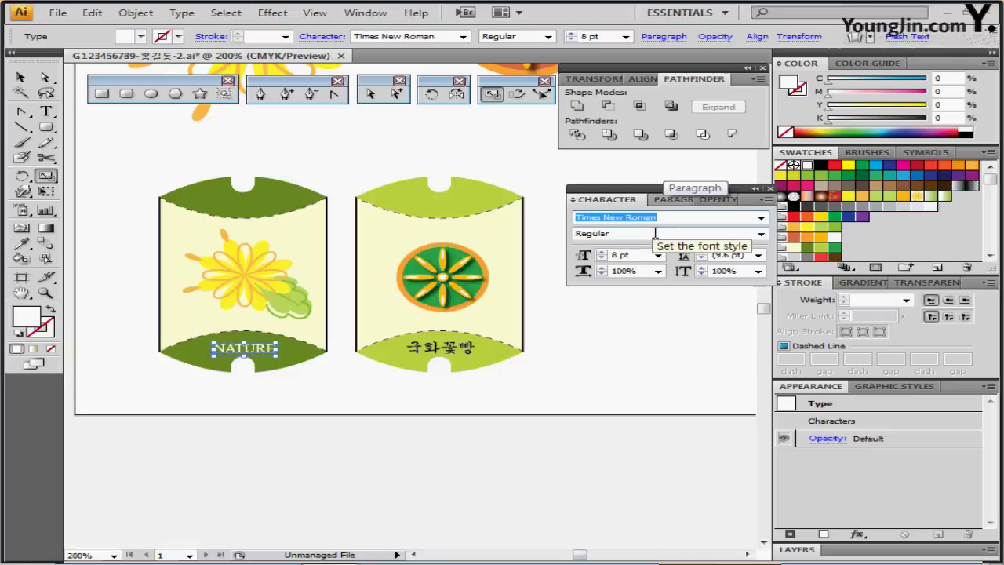
left_click(654, 233)
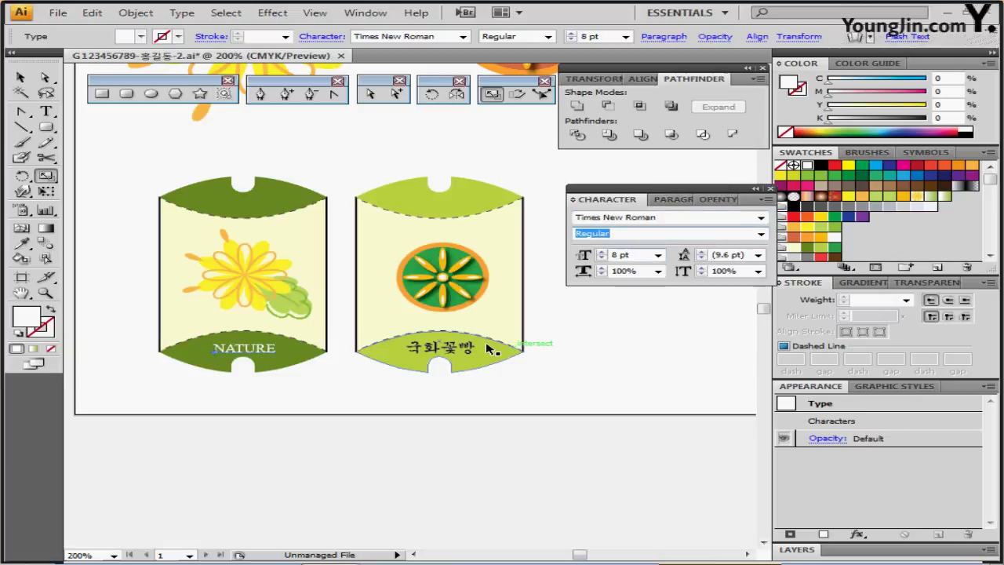
left_click(462, 347)
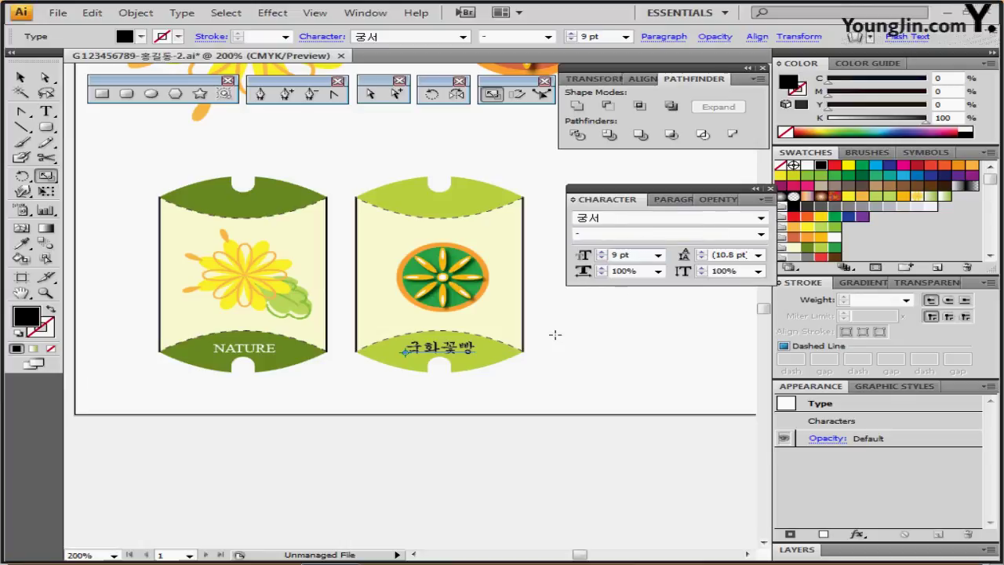
key("Escape")
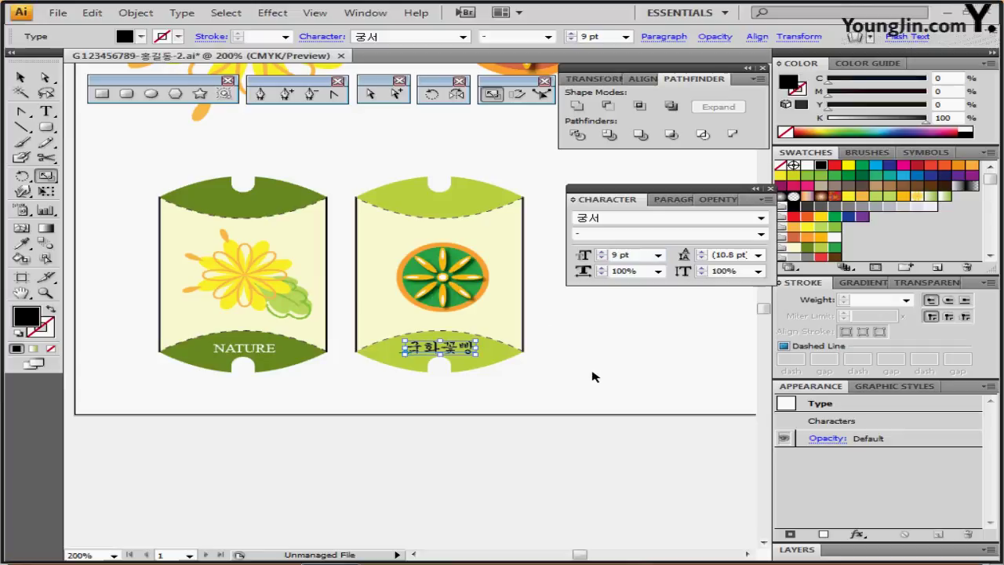
left_click(432, 385)
scroll(432, 385, "up", 1)
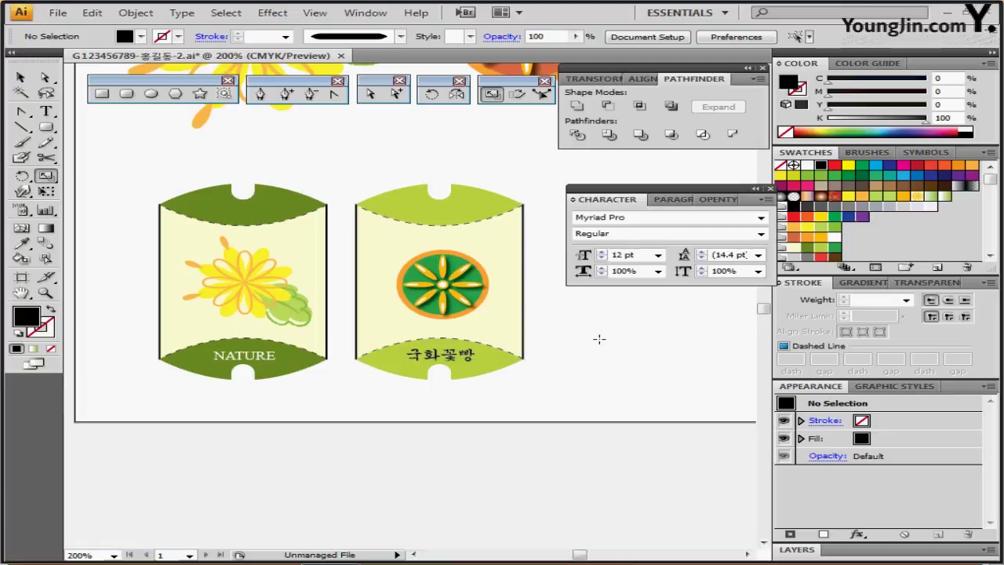
Step: Close the character settings and fill the body of the light green box with the yellow flower pattern swatch
left_click(490, 255)
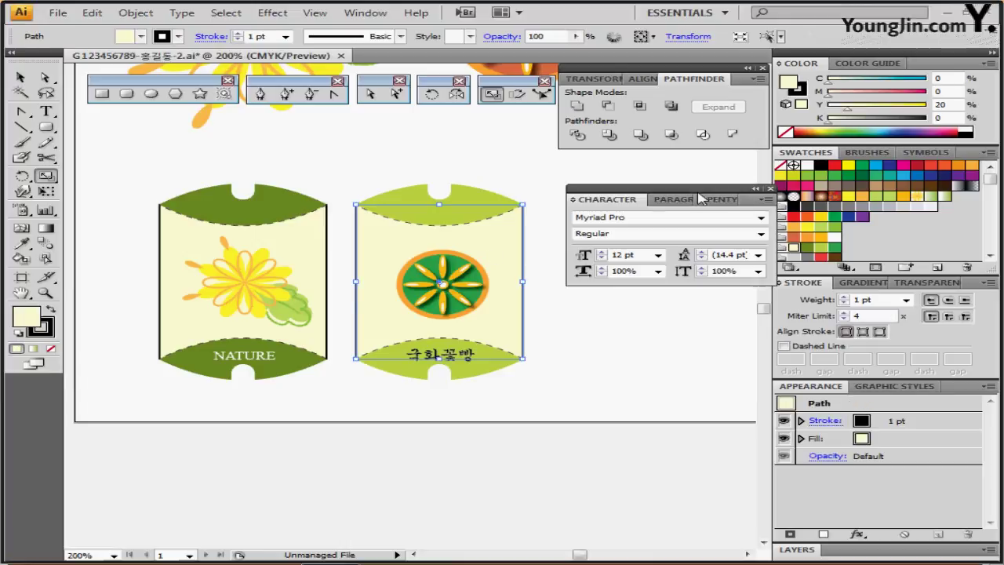
left_click(768, 190)
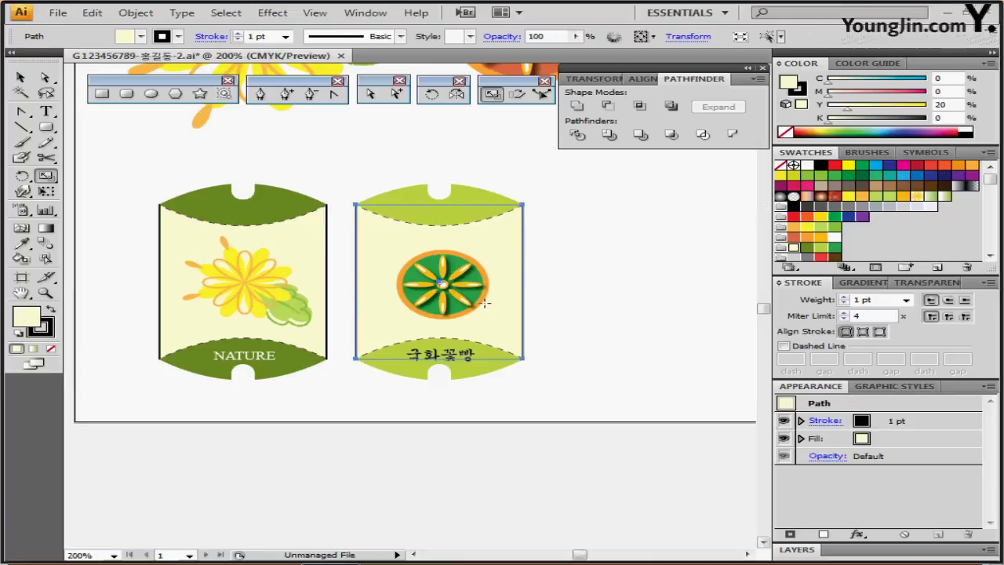
key("v")
key("s")
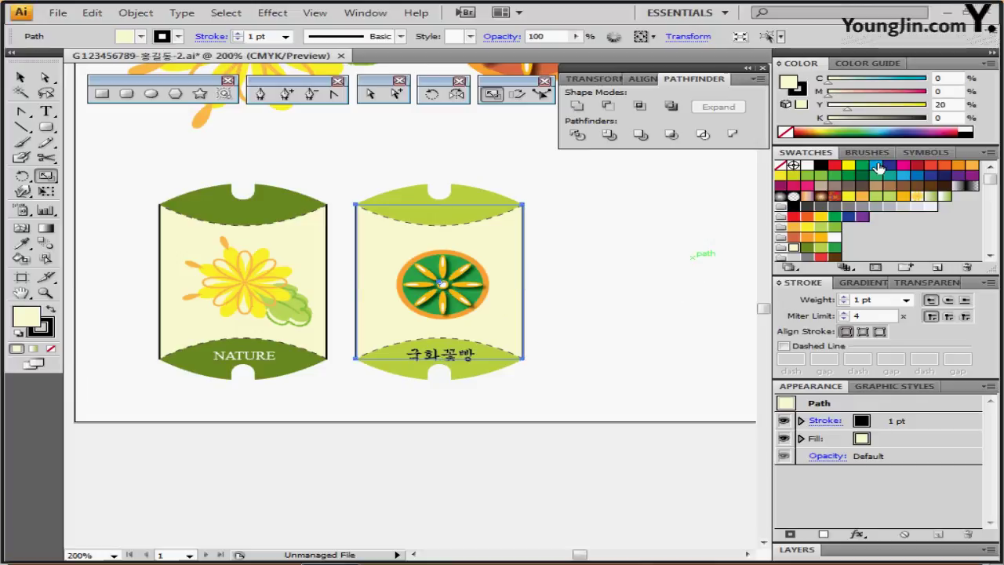
left_click(916, 196)
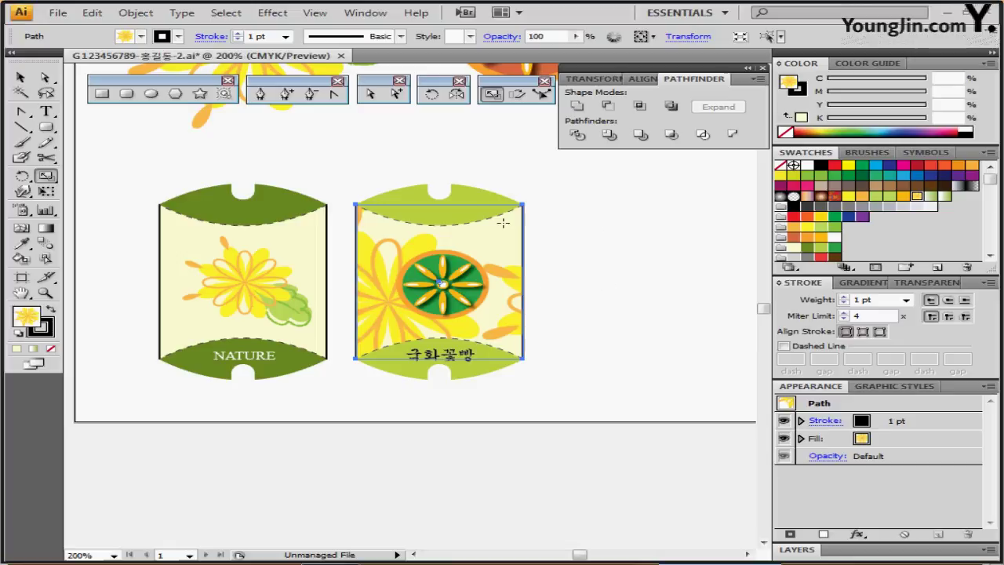
Step: Scale only the flower pattern and the stroke of the box body uniformly to 15%, excluding the object itself
double_click(491, 94)
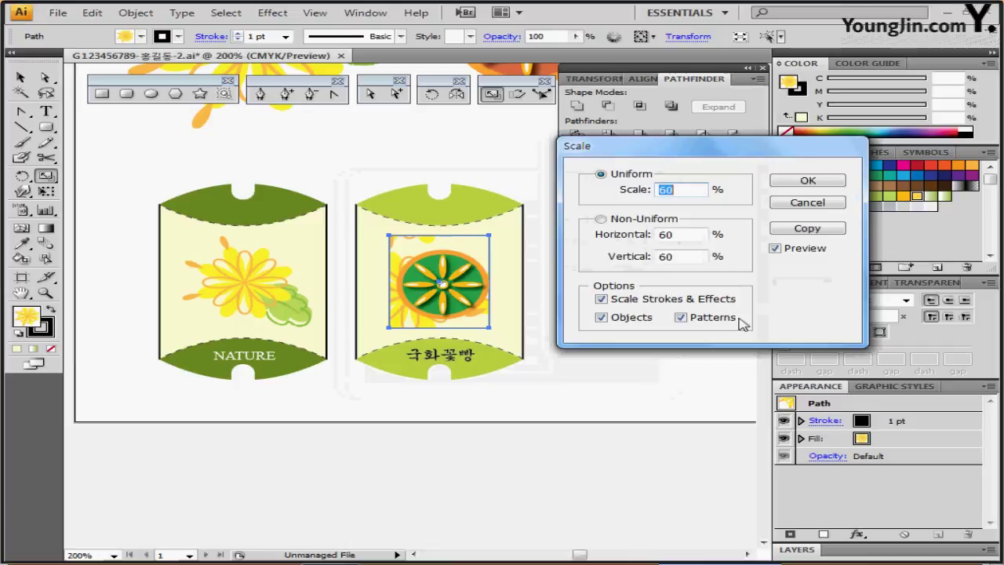
left_click(626, 324)
left_click(624, 322)
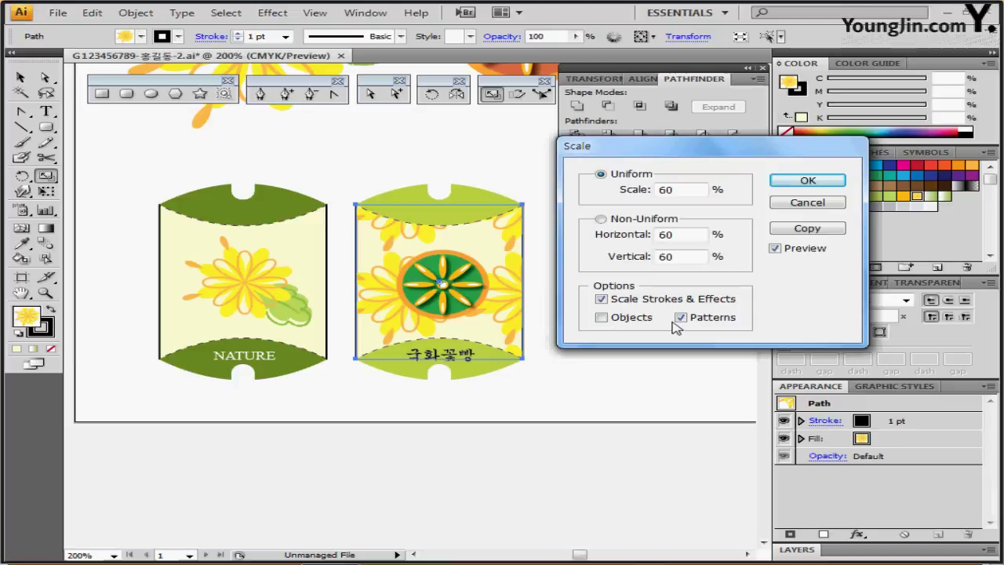
left_click(635, 194)
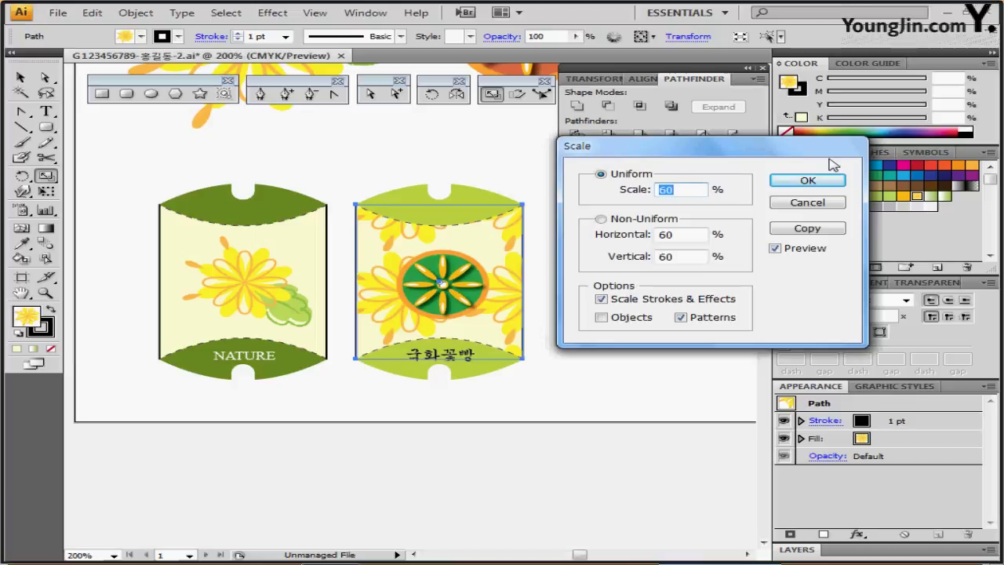
type("15")
left_click(812, 182)
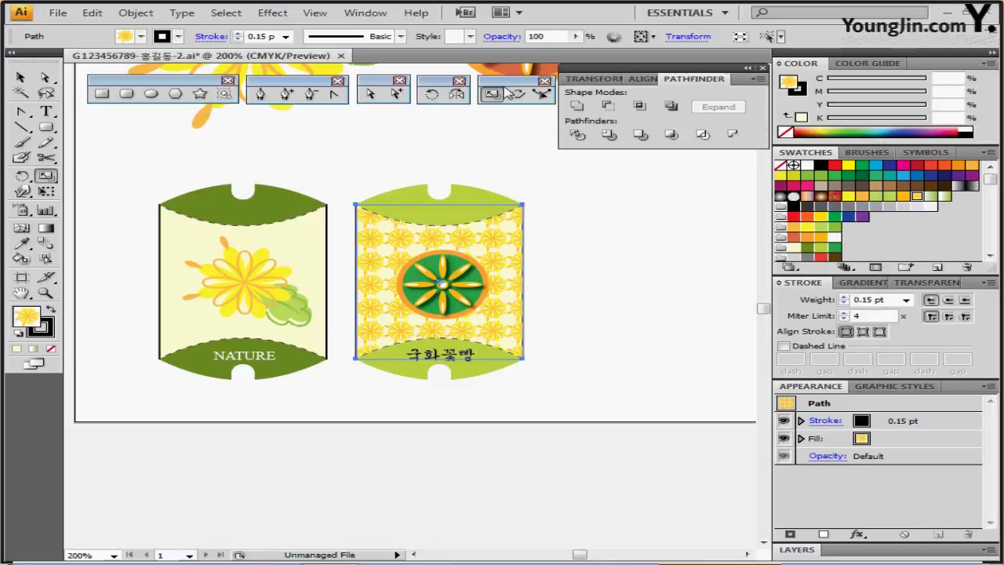
Step: Rotate only the flower pattern inside the box body by 30°, excluding the object itself
double_click(434, 94)
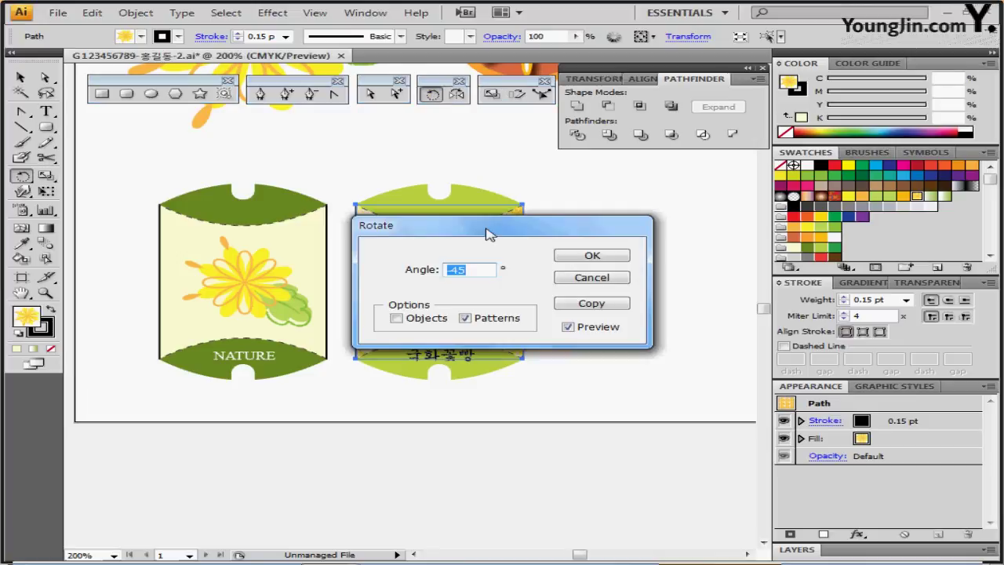
left_click_drag(484, 227, 650, 174)
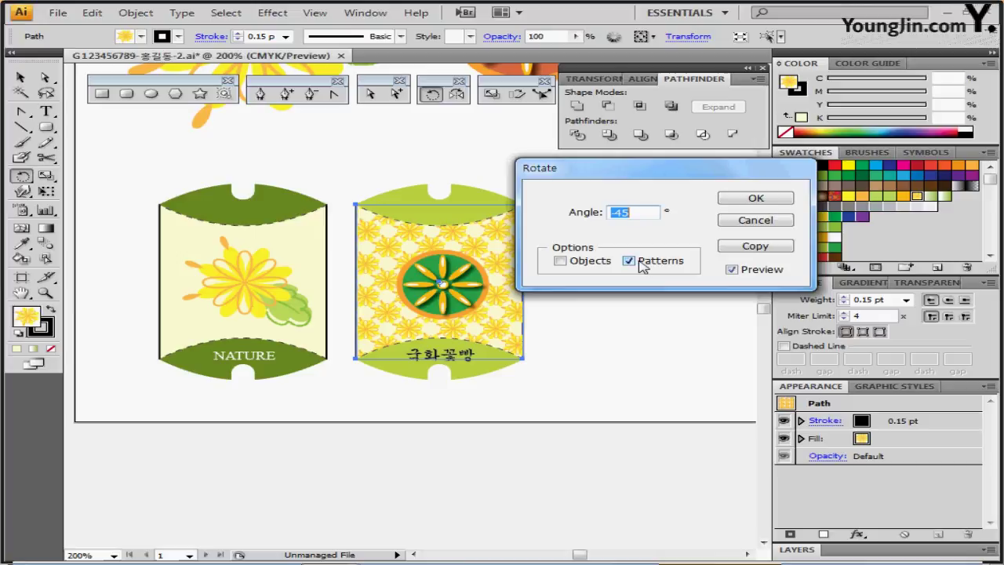
type("30")
left_click(755, 199)
left_click(755, 198)
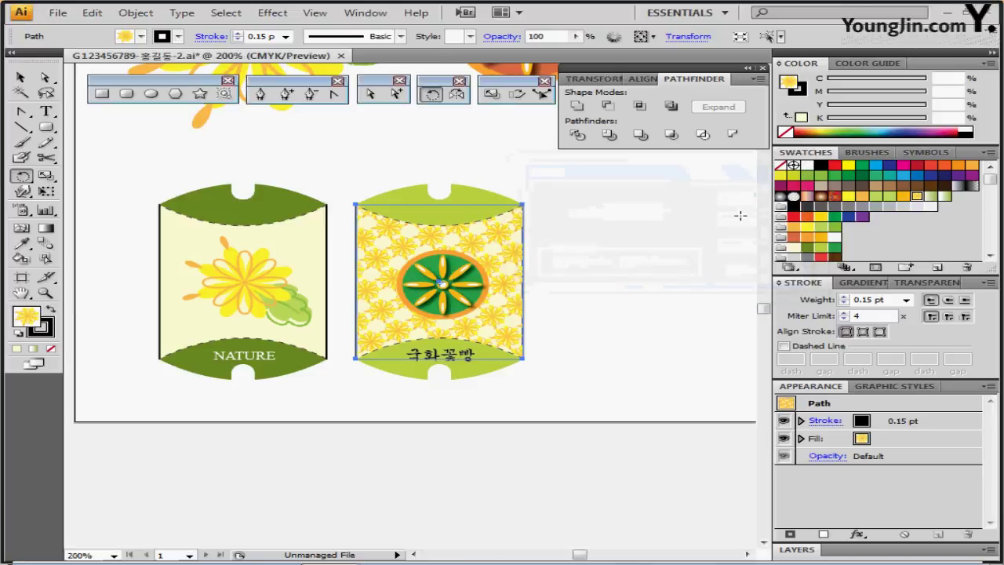
Step: Set the opacity of the flower-patterned box body to 60% and deselect it
left_click(500, 38)
type("60")
key("Return")
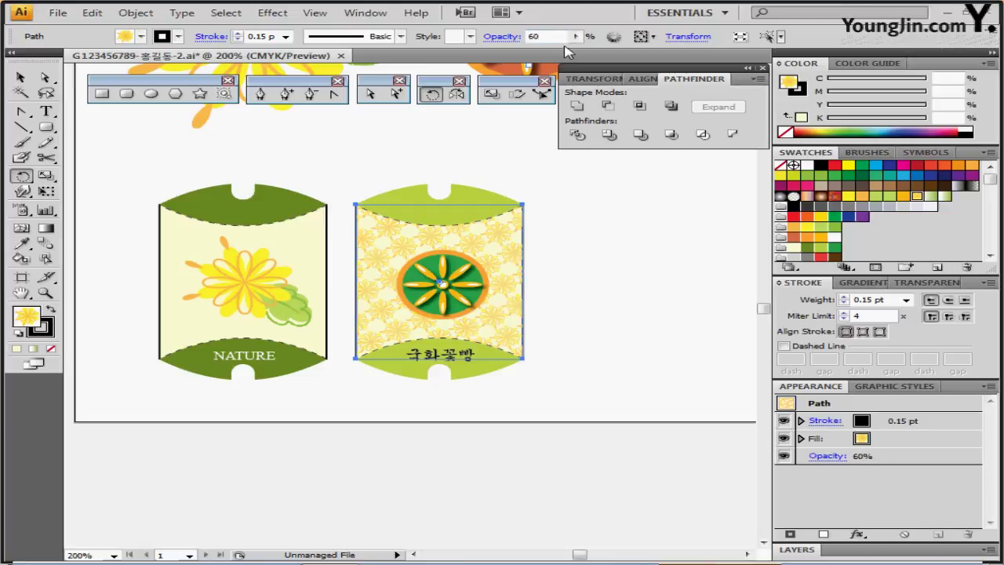
left_click(593, 234)
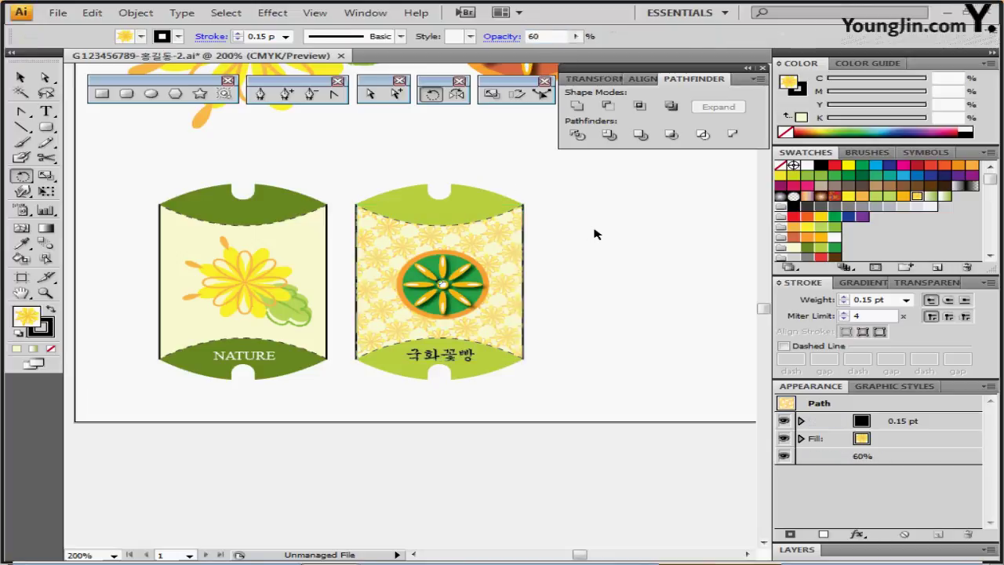
Step: Remove the stroke from the flower-patterned body of the light green box and deselect it
left_click(505, 263)
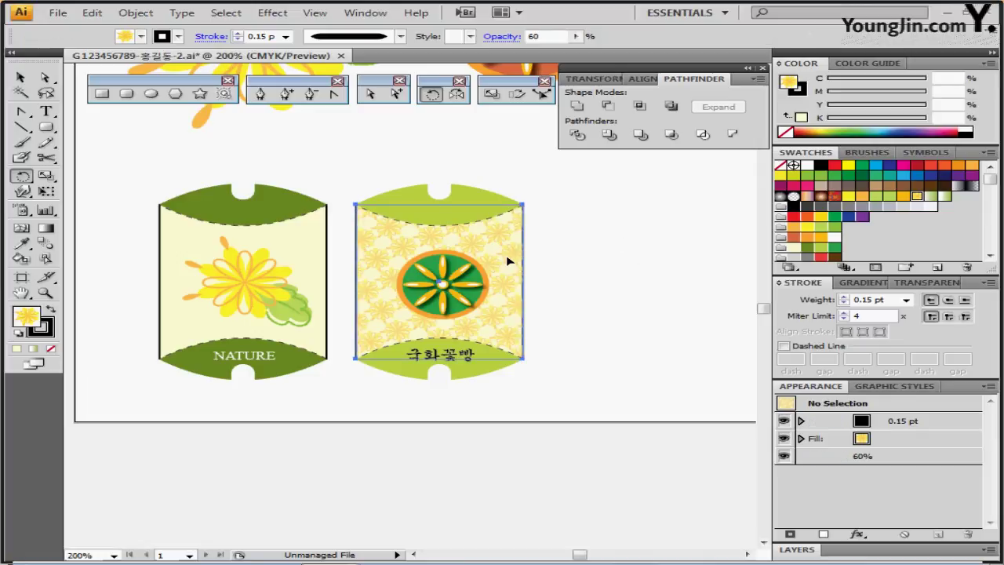
left_click(796, 90)
left_click(785, 132)
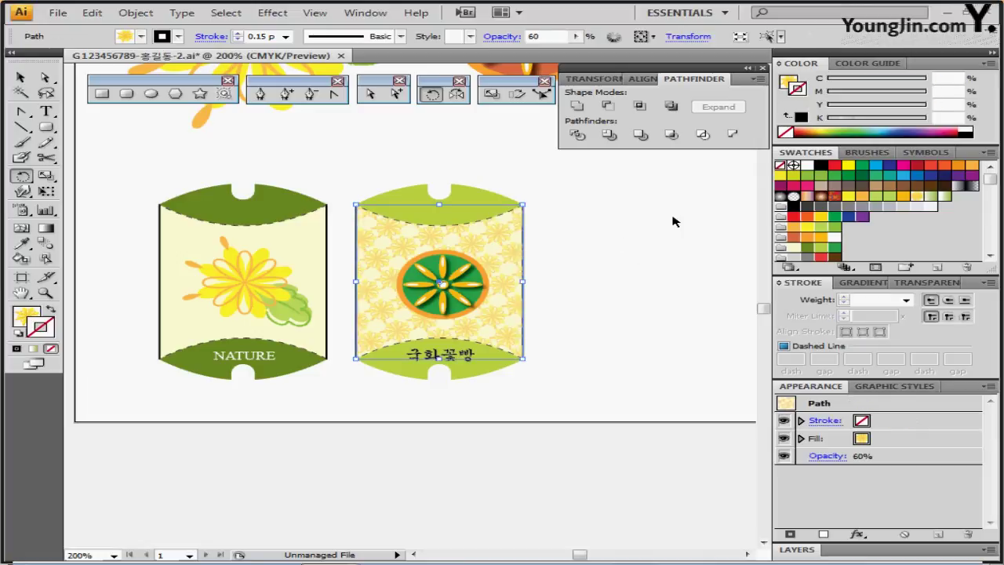
left_click(672, 220)
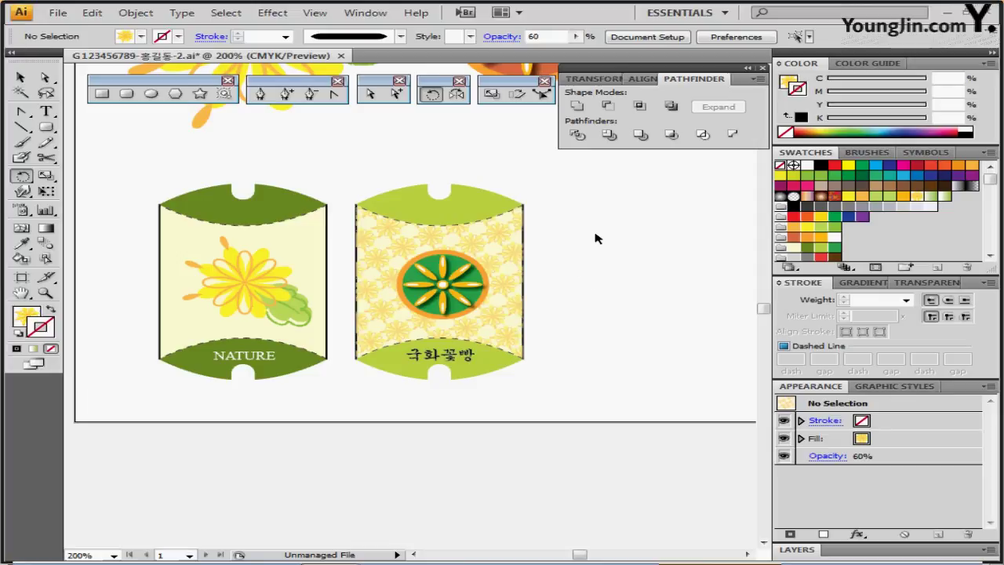
Step: Ready the Rectangle tool with default colours, changing the fill to K 20 grey and keeping the black 1 pt stroke
left_click_drag(639, 230, 381, 269)
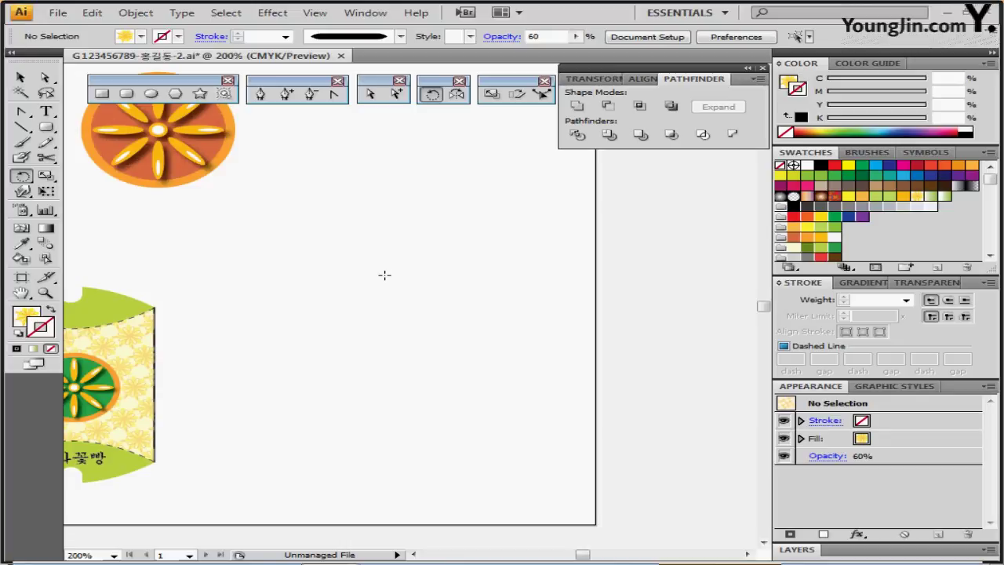
left_click_drag(385, 227, 305, 221)
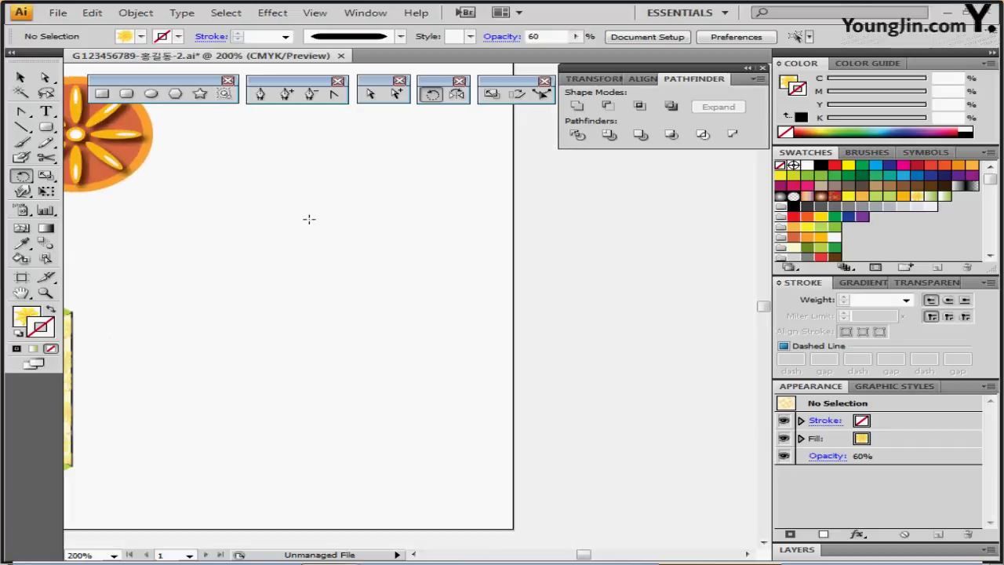
mouse_move(343, 212)
left_mouse_down()
mouse_move(349, 274)
mouse_move(343, 262)
mouse_move(273, 251)
mouse_move(281, 242)
left_mouse_up()
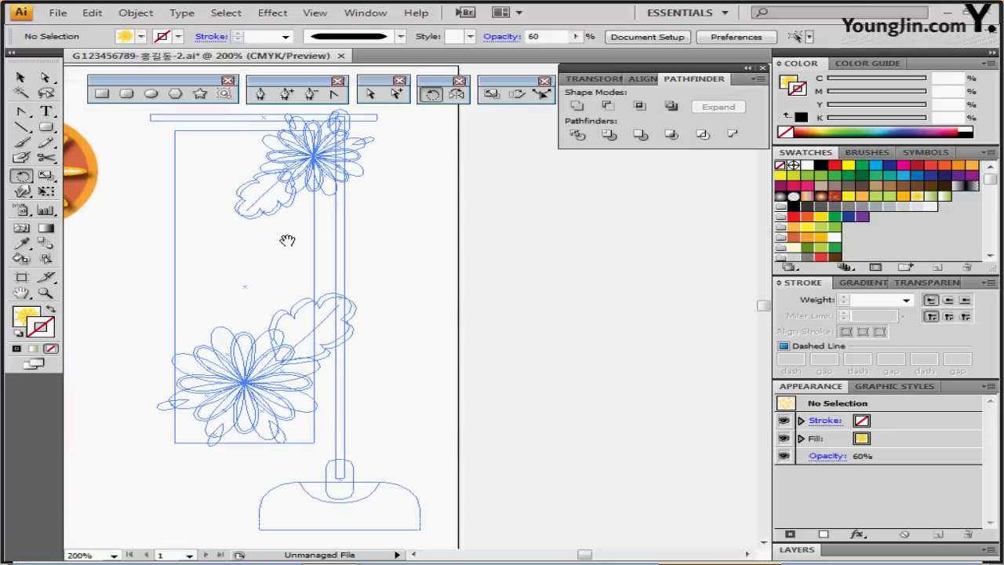
left_click(102, 93)
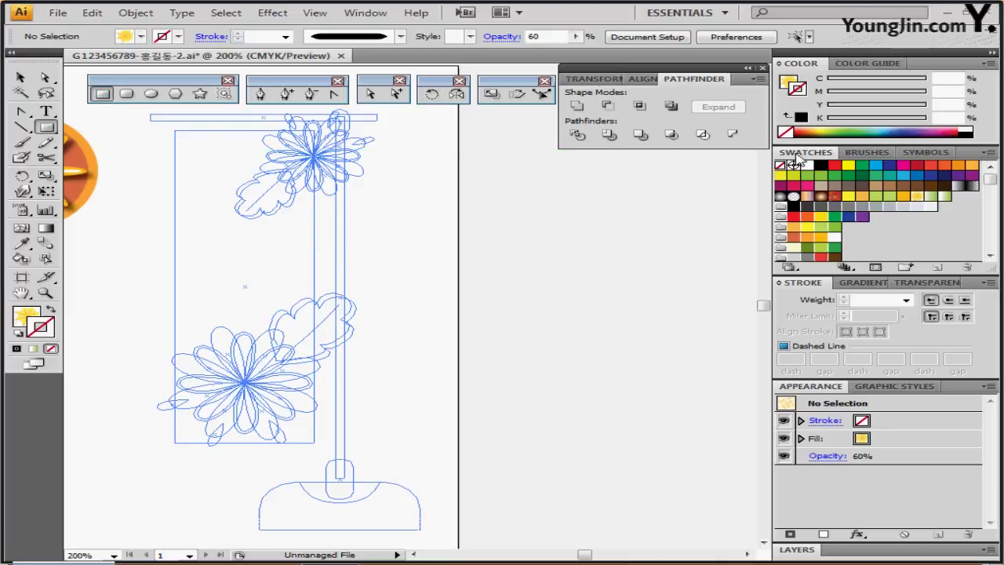
left_click(19, 335)
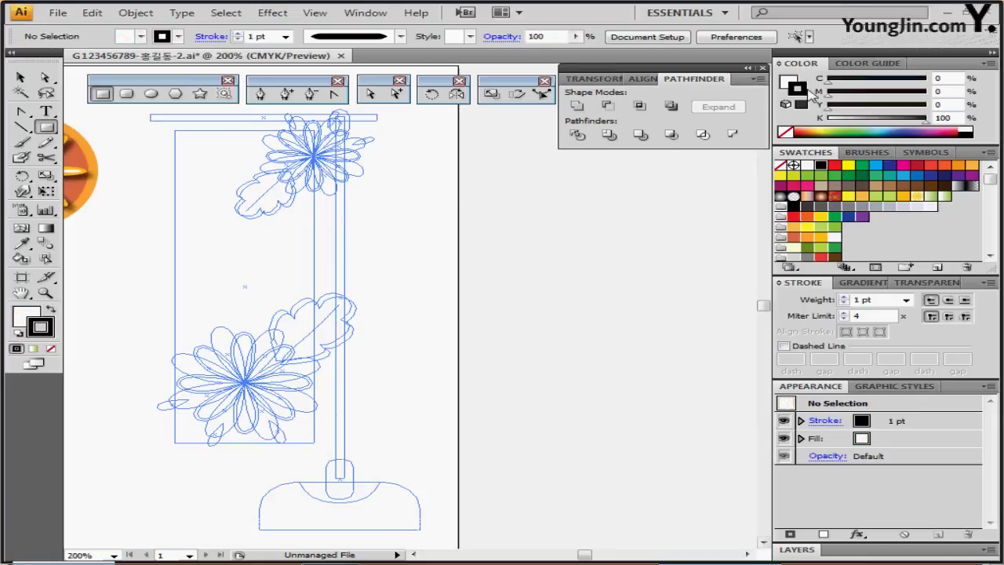
left_click(790, 83)
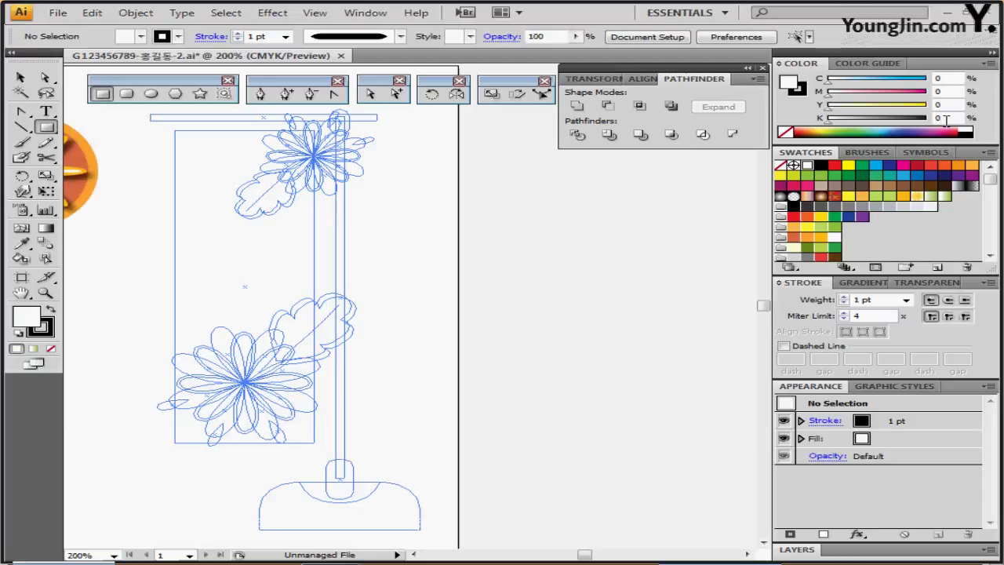
left_click(945, 119)
type("20")
key("Return")
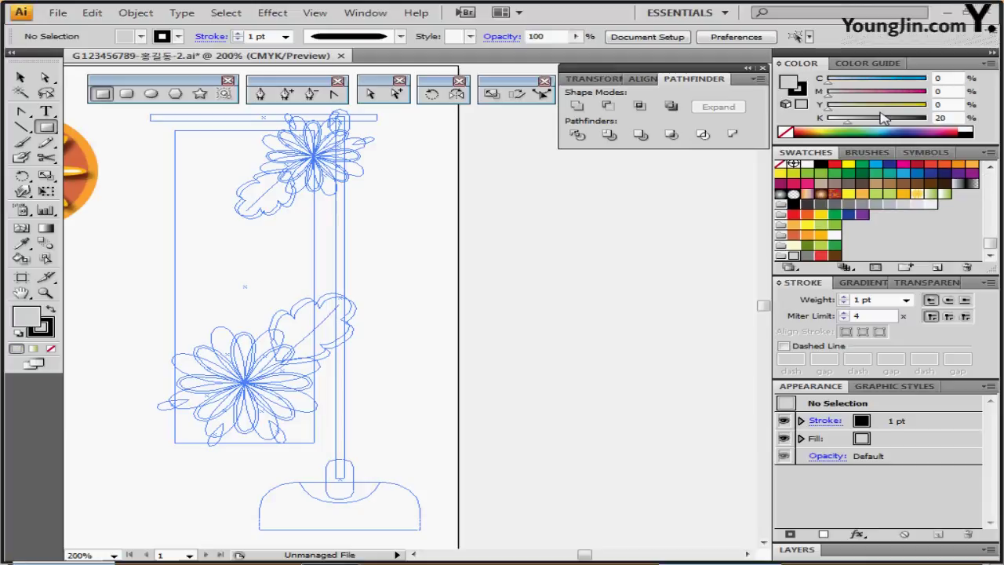
left_click(801, 93)
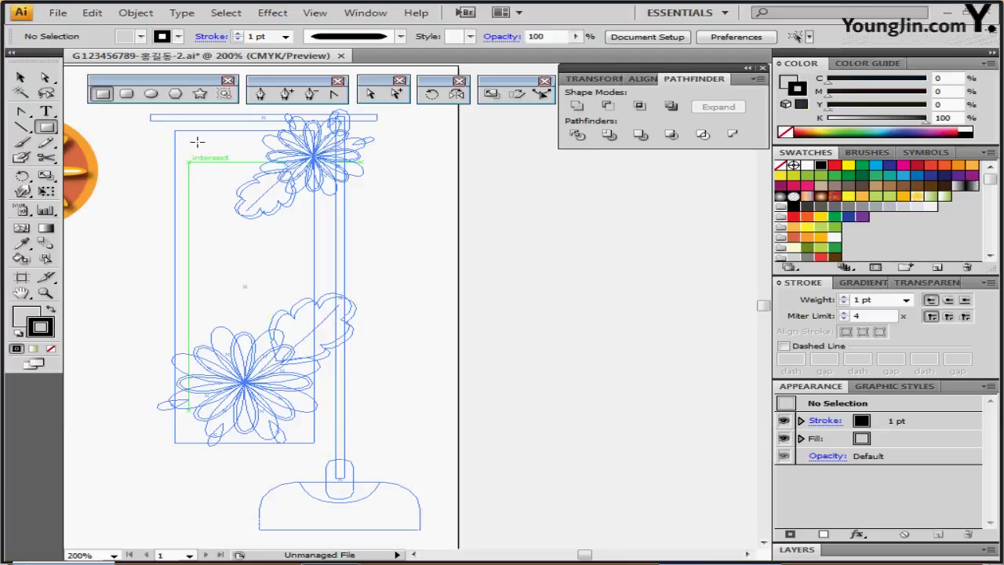
Step: Draw the banner stand's thin horizontal top bar and its long vertical pole as rectangles over the guide outlines
left_click_drag(214, 165, 214, 190)
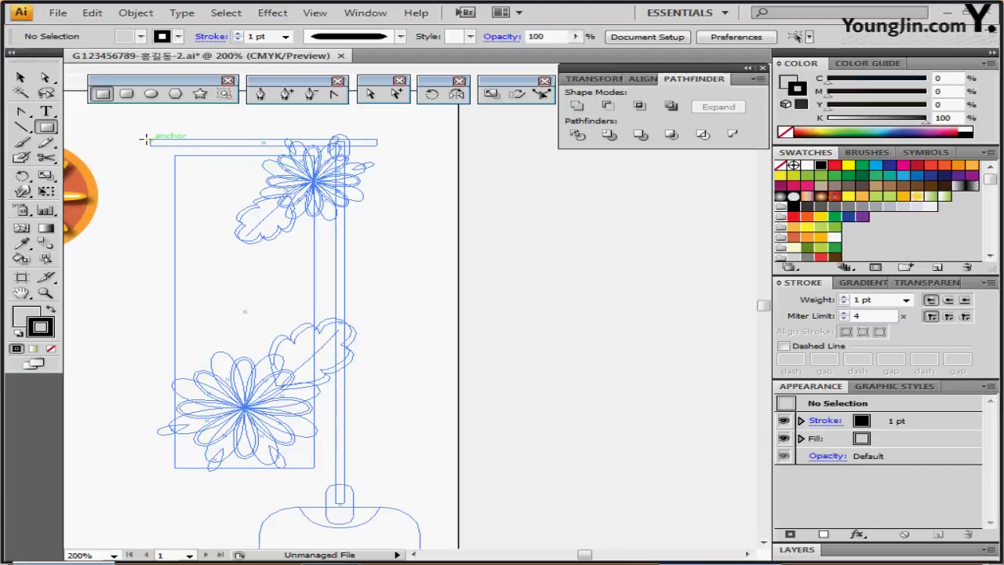
left_click_drag(151, 142, 378, 145)
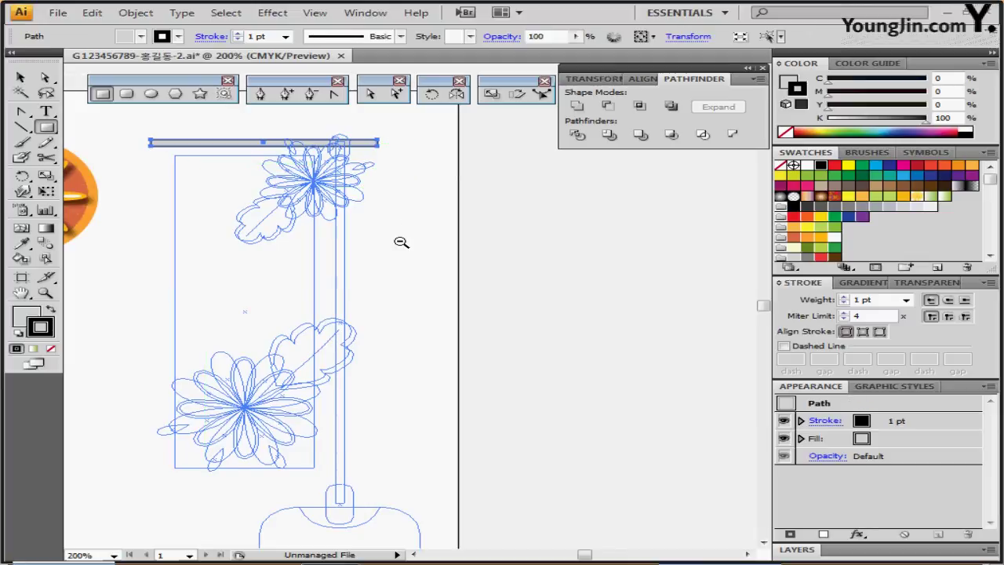
left_click(400, 243, "ctrl+alt")
left_click_drag(345, 223, 317, 407)
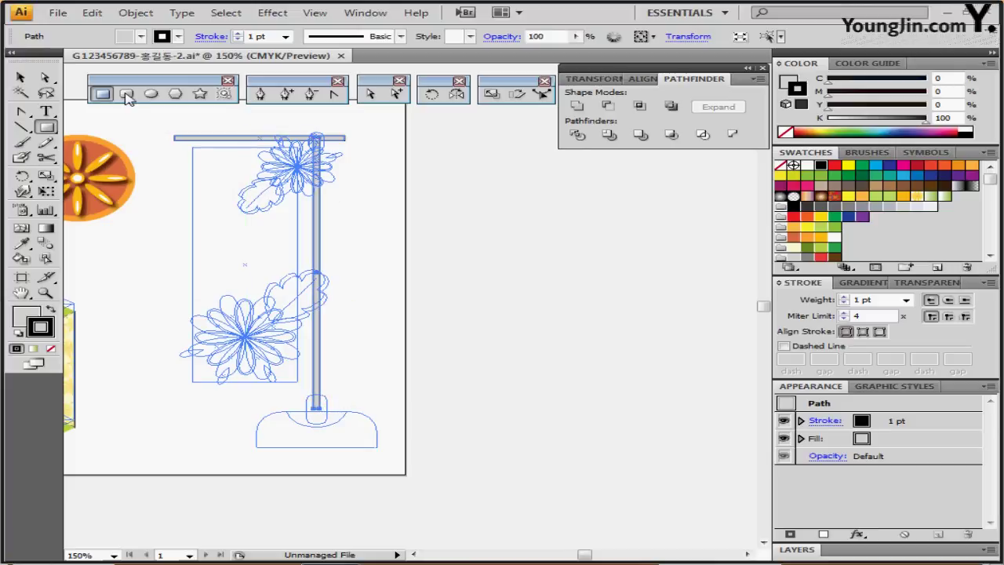
Step: Draw a small grey rounded rectangle as the joint where the pole meets the top bar
left_click(126, 94)
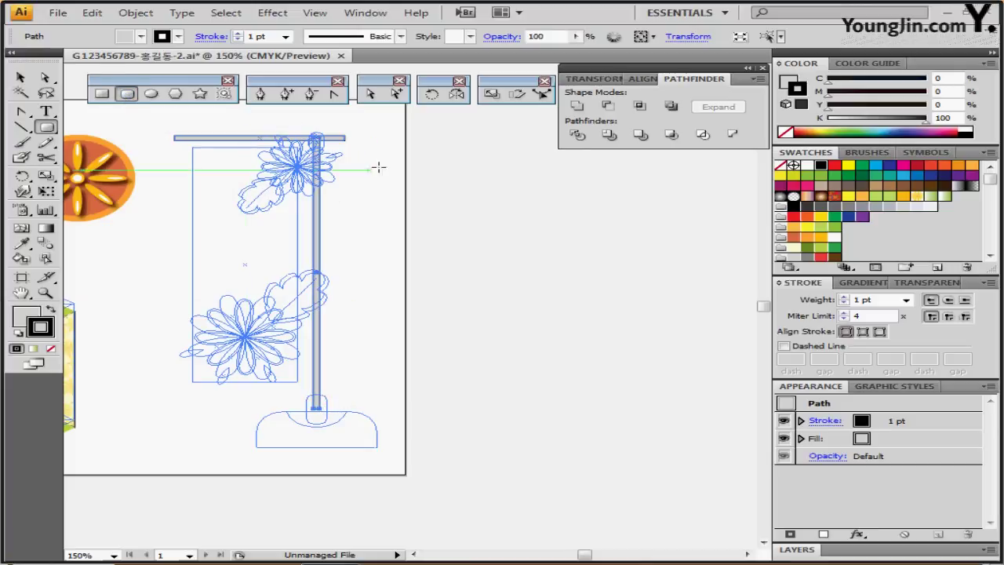
key("ctrl+plus")
key("ctrl+plus")
left_click_drag(413, 312, 382, 260)
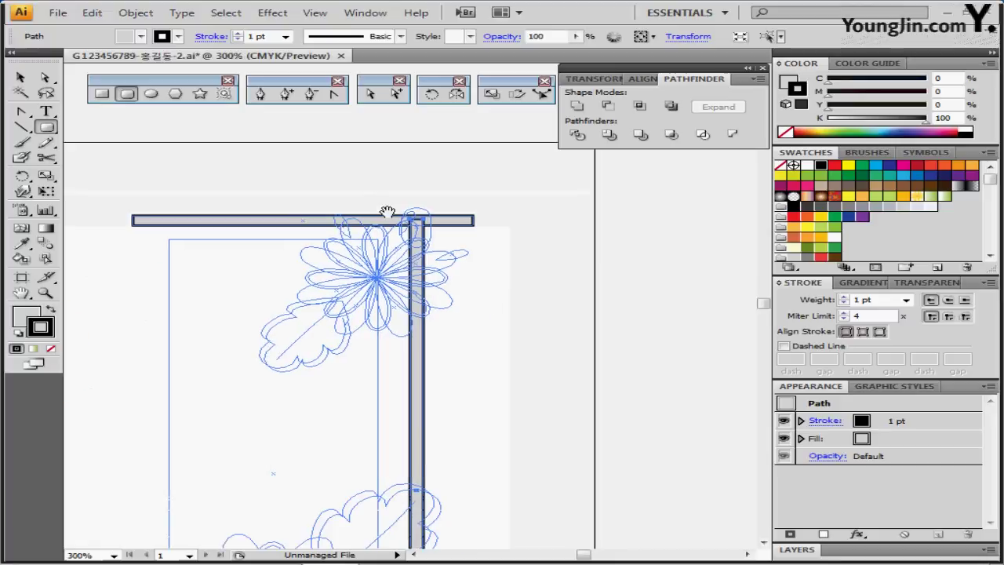
left_click_drag(400, 206, 433, 251)
Step: Draw a grey rounded rectangle about 4.9 × 9.5 mm as the joint at the pole's lower end, reducing its corner radius
scroll(435, 254, "down", 1)
scroll(435, 254, "down", 10)
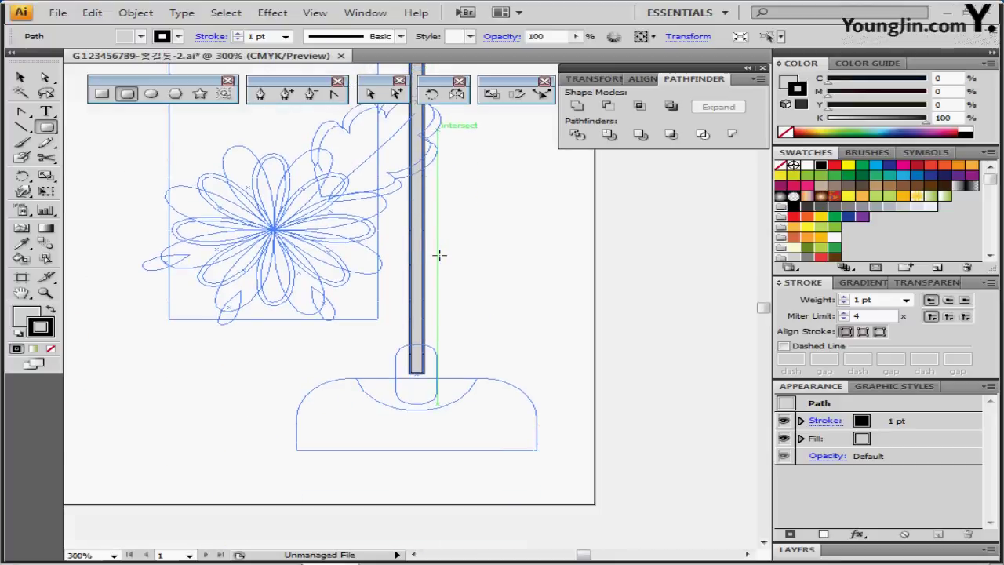
left_click_drag(394, 291, 436, 350)
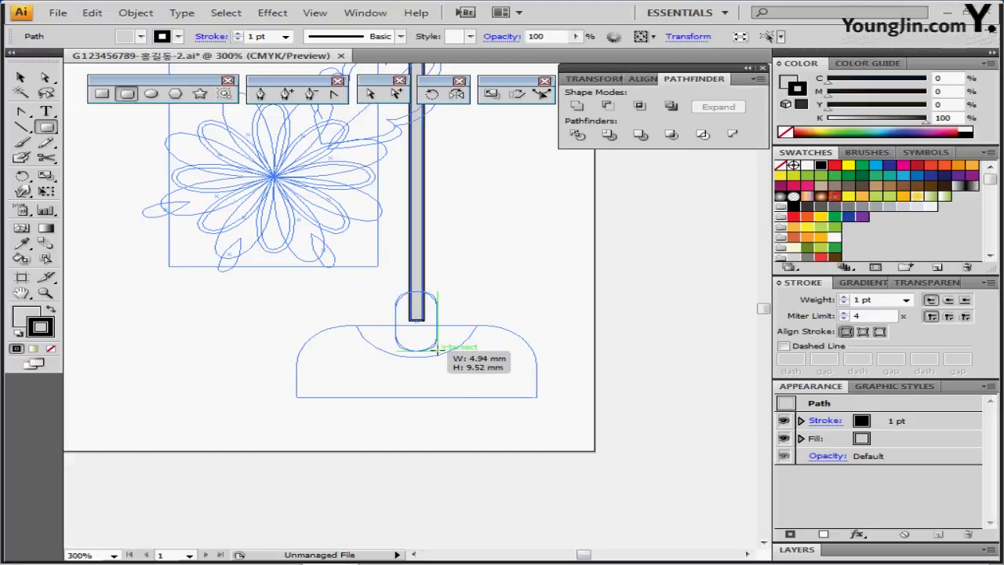
left_click_drag(436, 350, 436, 349)
key("Down")
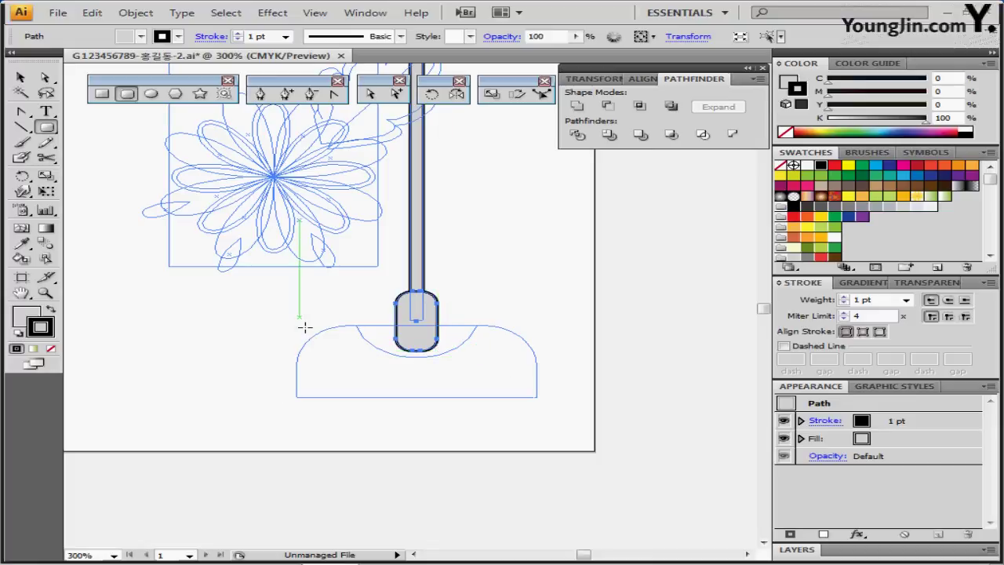
Step: Draw a large grey rounded rectangle for the stand's base, matching the guide's upper corners and extending below it
left_click_drag(302, 325, 514, 446)
left_click(387, 295, "ctrl+alt")
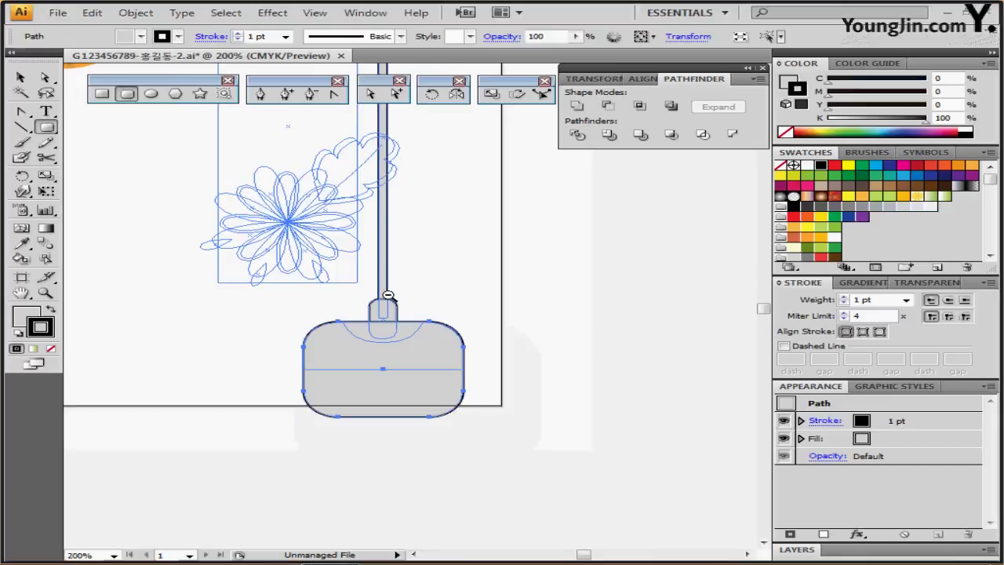
scroll(437, 396, "up", 5)
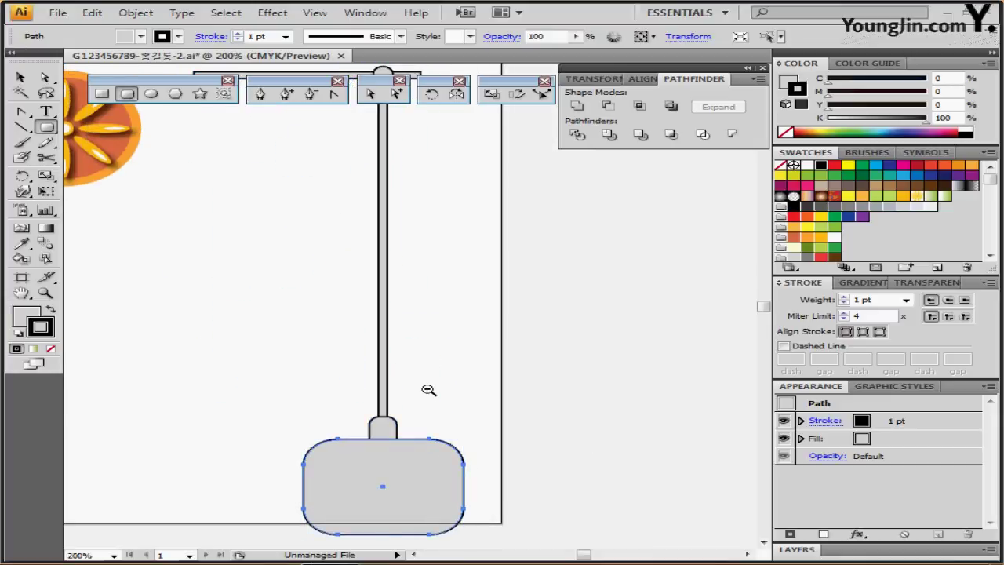
left_click(428, 389, "ctrl+alt")
left_click_drag(428, 389, 353, 340)
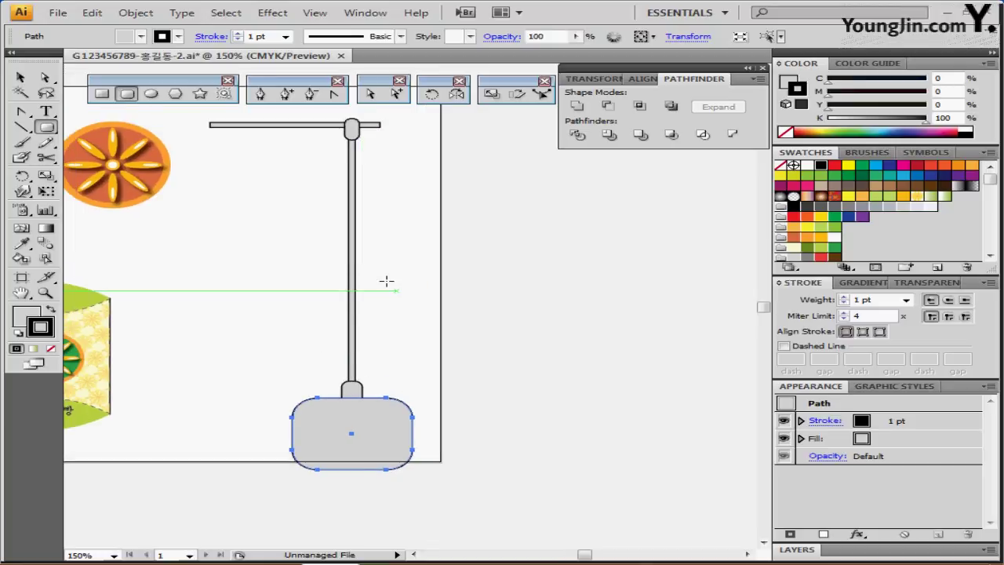
scroll(381, 352, "down", 3)
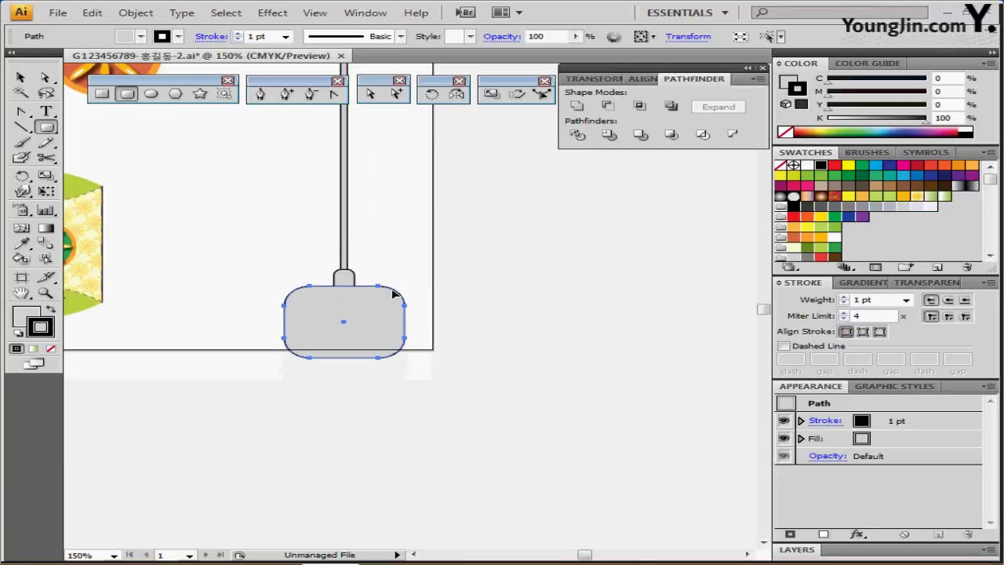
Step: Draw two yellow rounded rectangles over the base: one about 15.4 × 20.9 mm at its curved notch, one wide across its lower half
left_click(324, 344, "ctrl")
left_click(345, 338, "ctrl")
left_click_drag(439, 290, 280, 311)
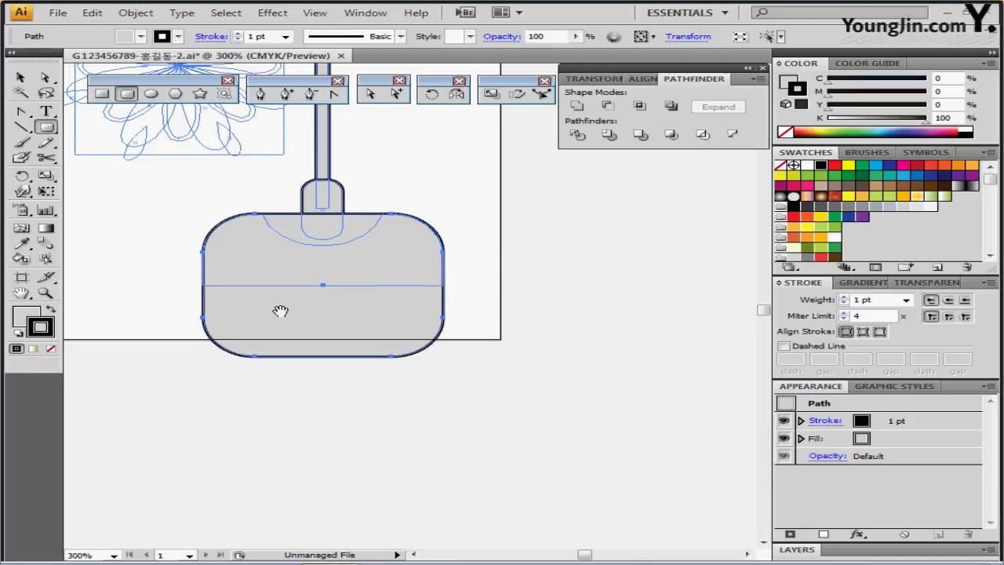
left_click_drag(298, 259, 311, 280)
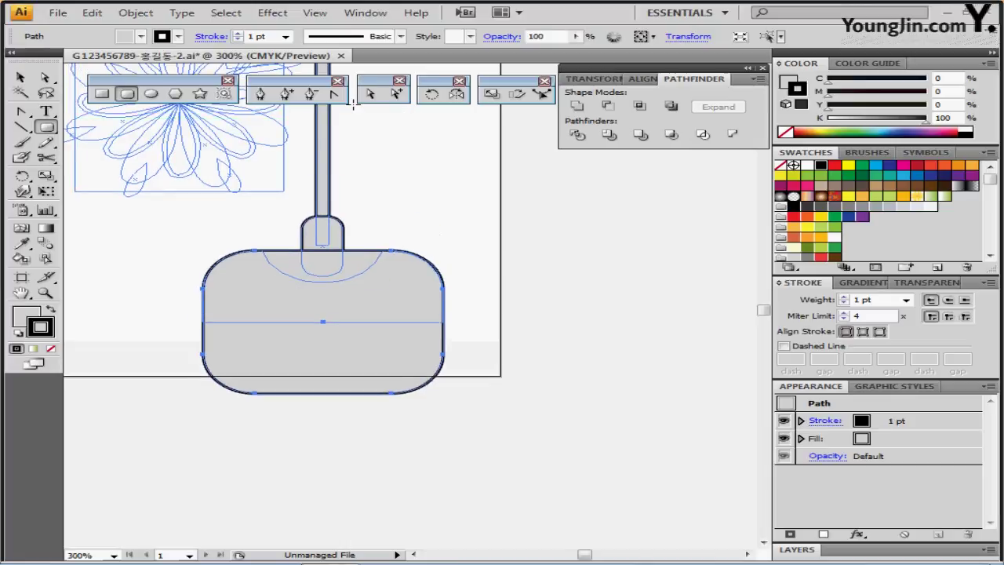
key("ctrl+shift+a")
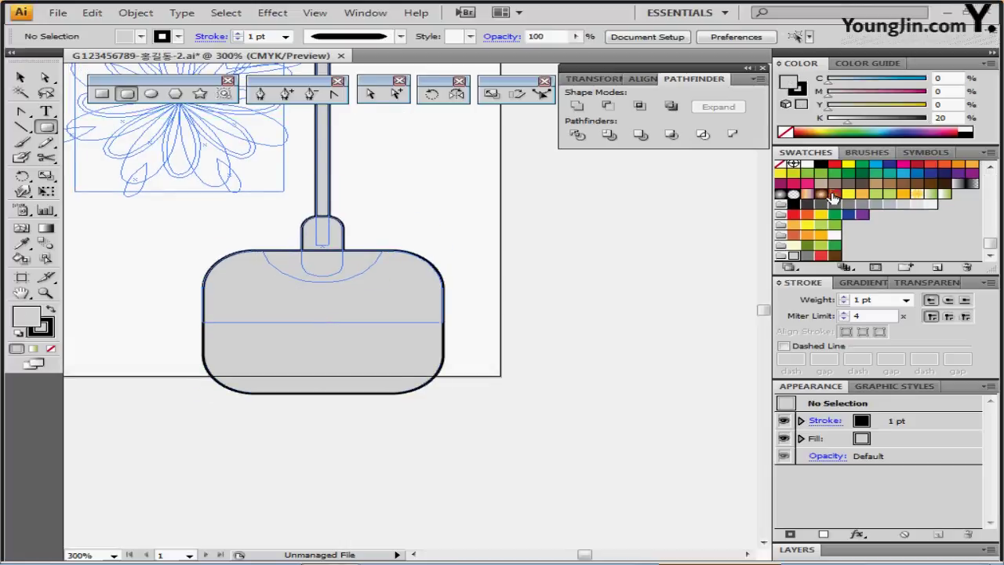
left_click(848, 164)
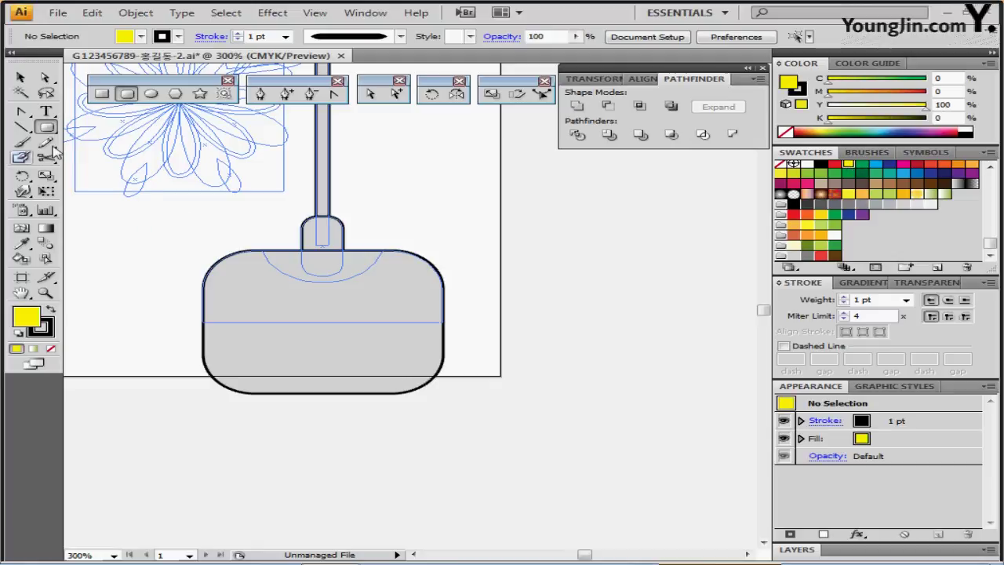
left_click_drag(254, 151, 389, 280)
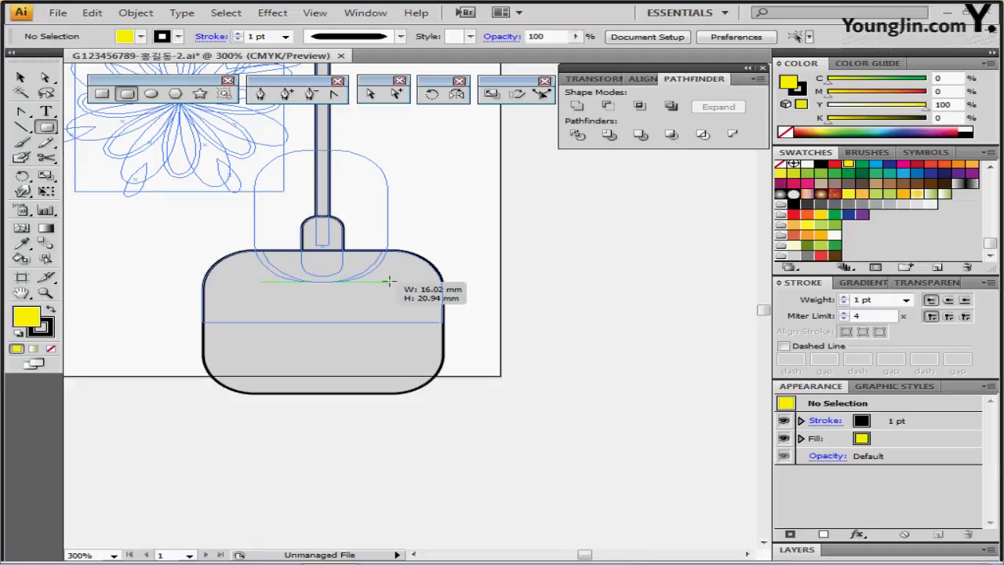
left_click_drag(389, 280, 384, 280)
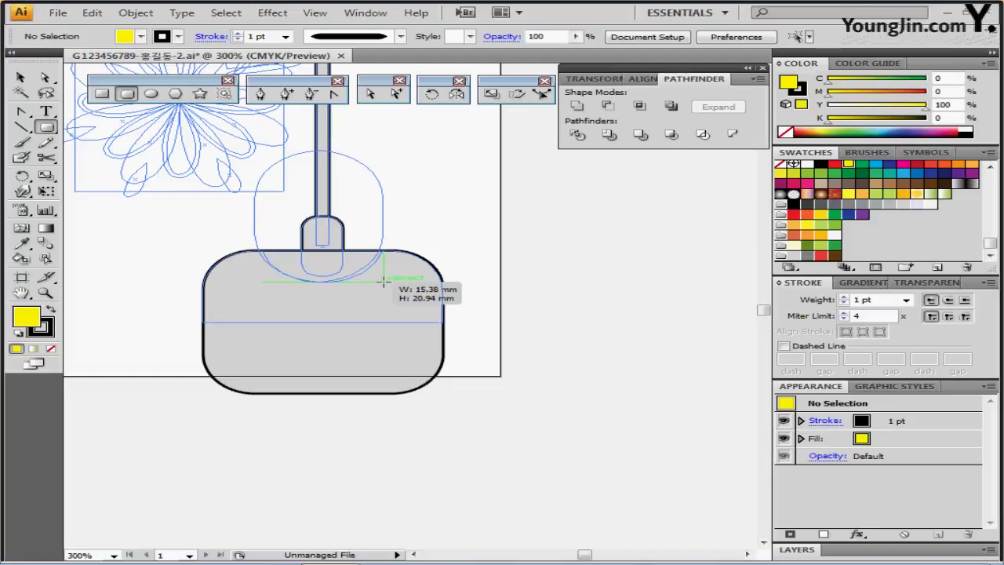
left_click_drag(384, 280, 384, 280)
left_click_drag(330, 224, 327, 217)
left_click_drag(154, 318, 553, 449)
left_click_drag(514, 402, 506, 401)
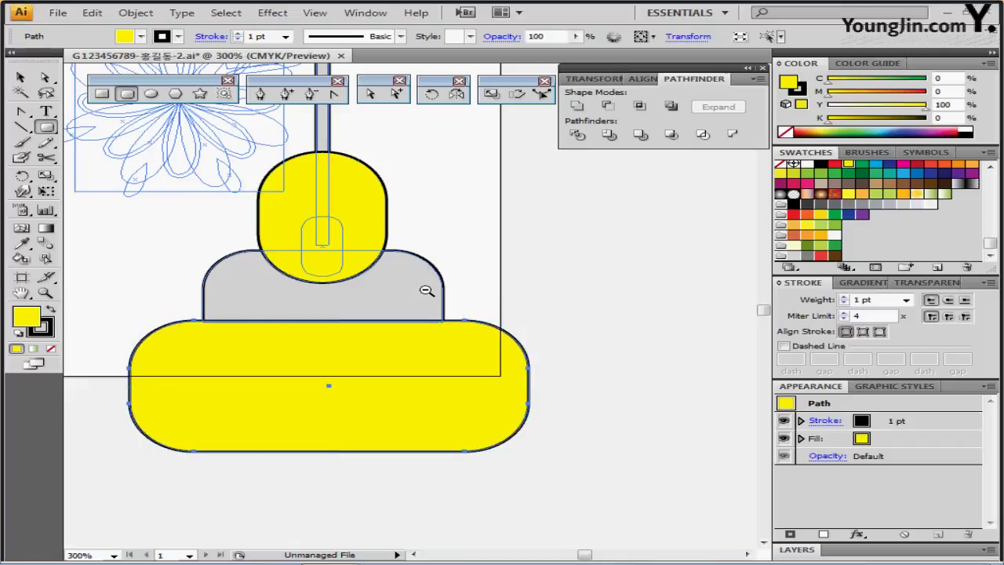
Step: Select the pole, its joints and all base shapes without the top bar, and align them on their horizontal centres
left_click(426, 290, "alt")
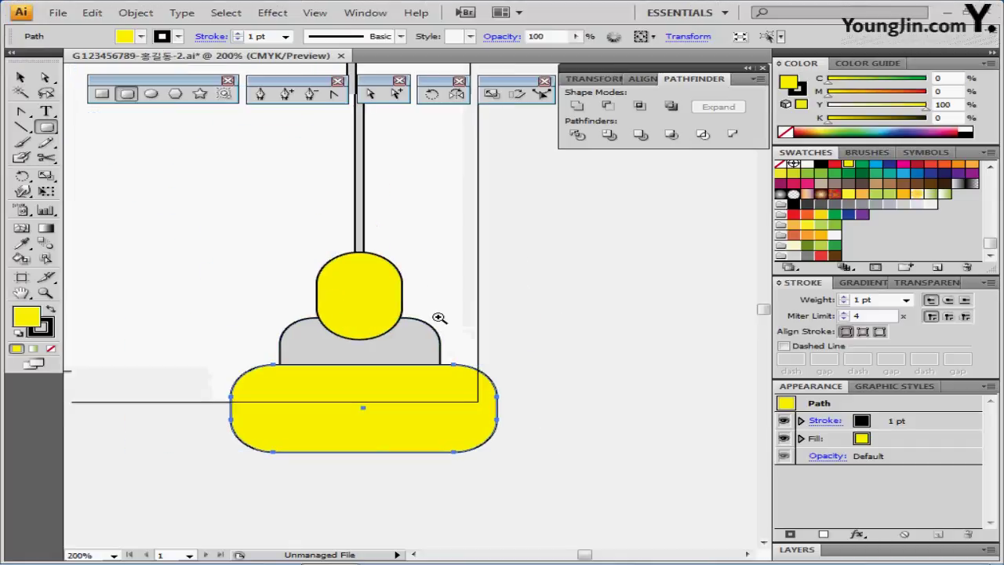
left_click(392, 309, "alt")
left_click(390, 274, "alt")
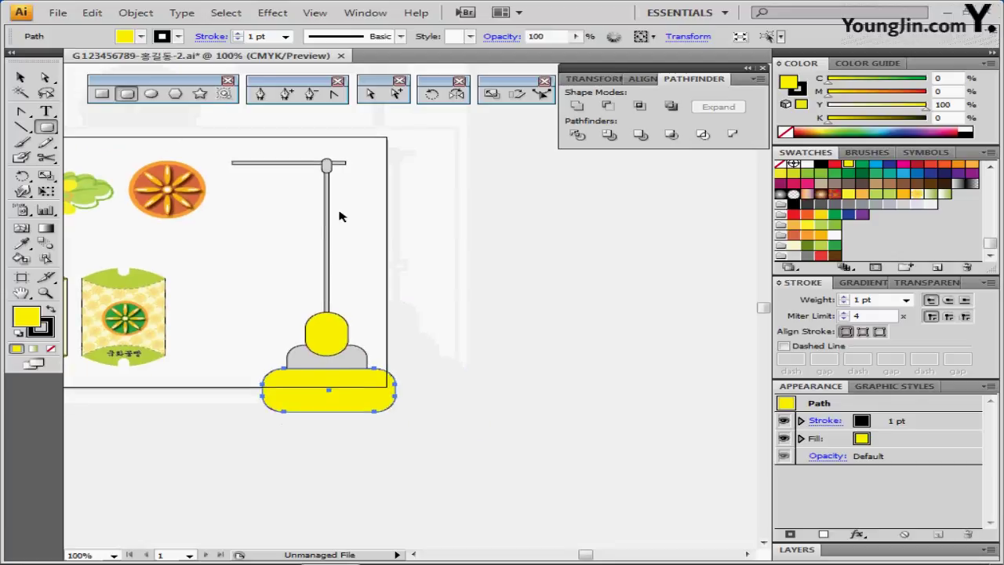
left_click_drag(302, 145, 392, 420)
left_click(258, 164, "shift")
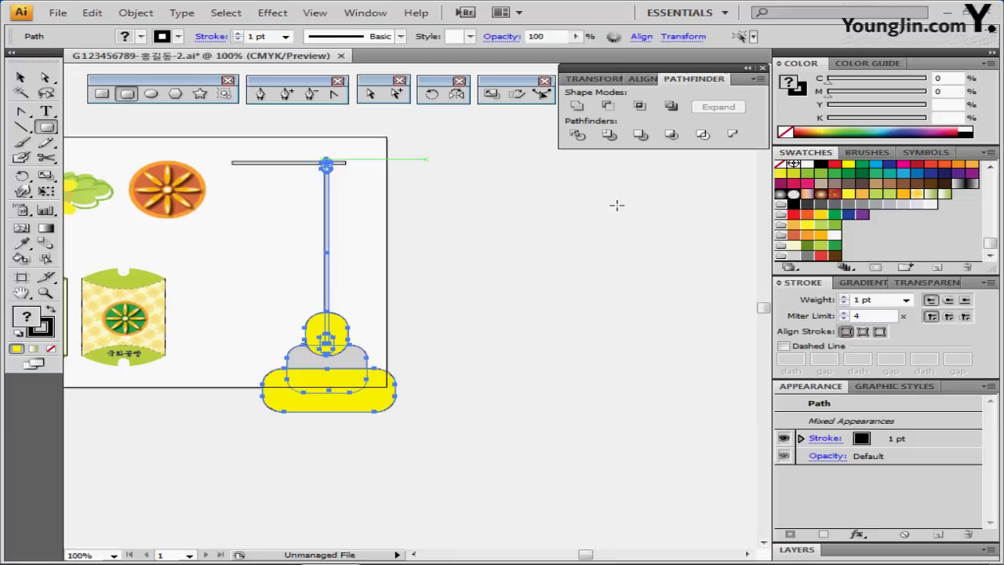
left_click(639, 79)
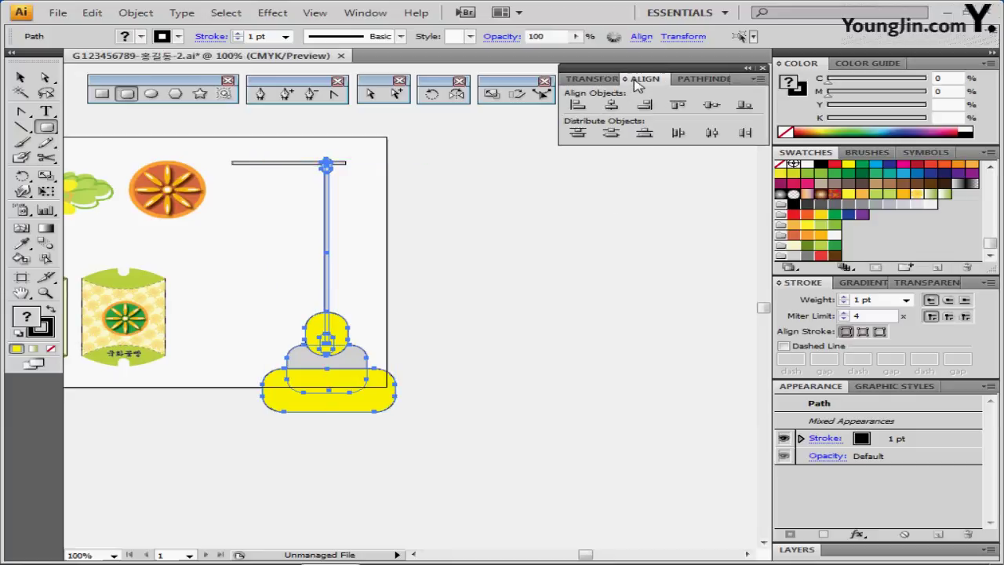
left_click(611, 105)
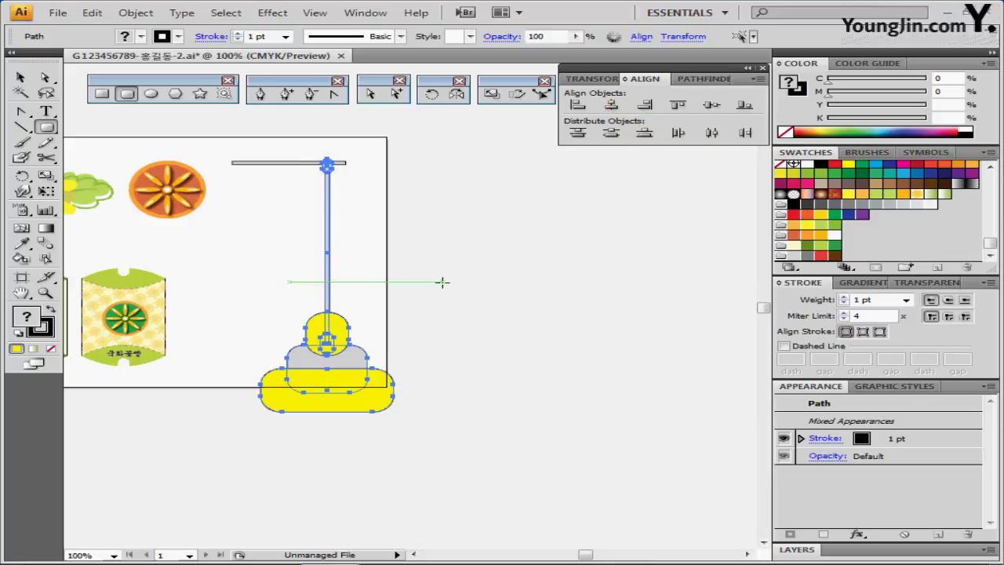
Step: Subtract the wide lower yellow shape from the grey base with Minus Front
left_click(489, 363)
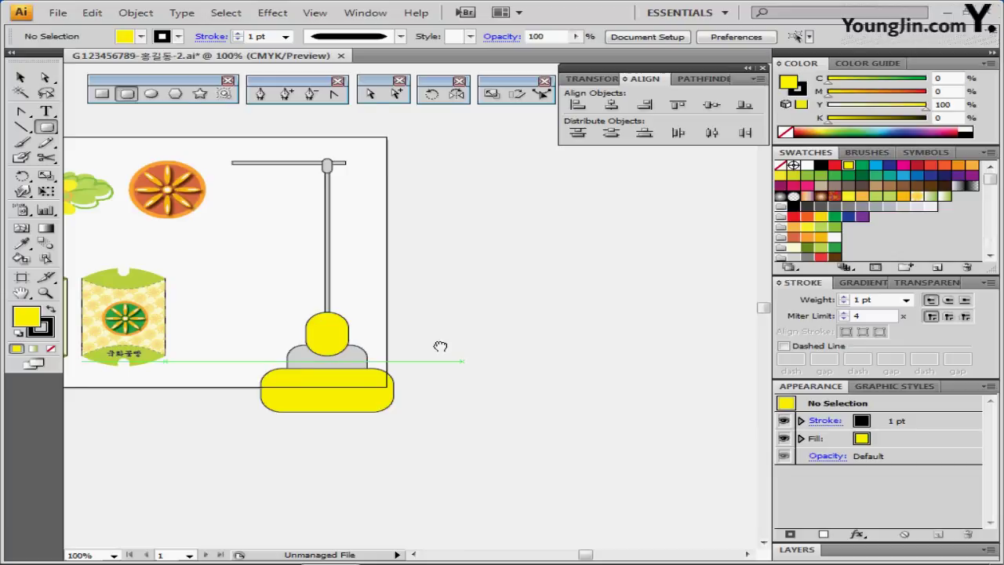
left_click_drag(440, 346, 422, 272)
left_click_drag(261, 355, 339, 297)
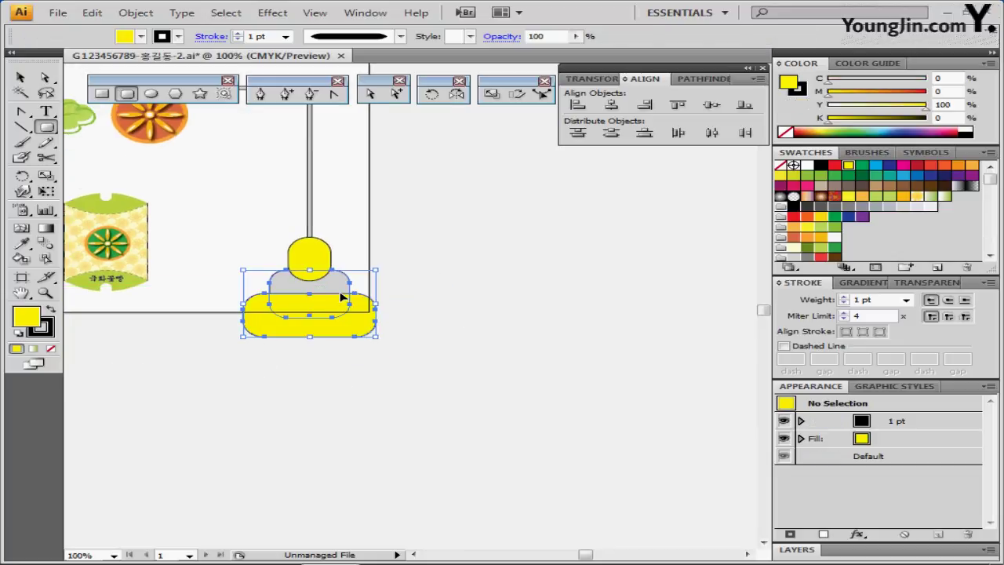
left_click(693, 81)
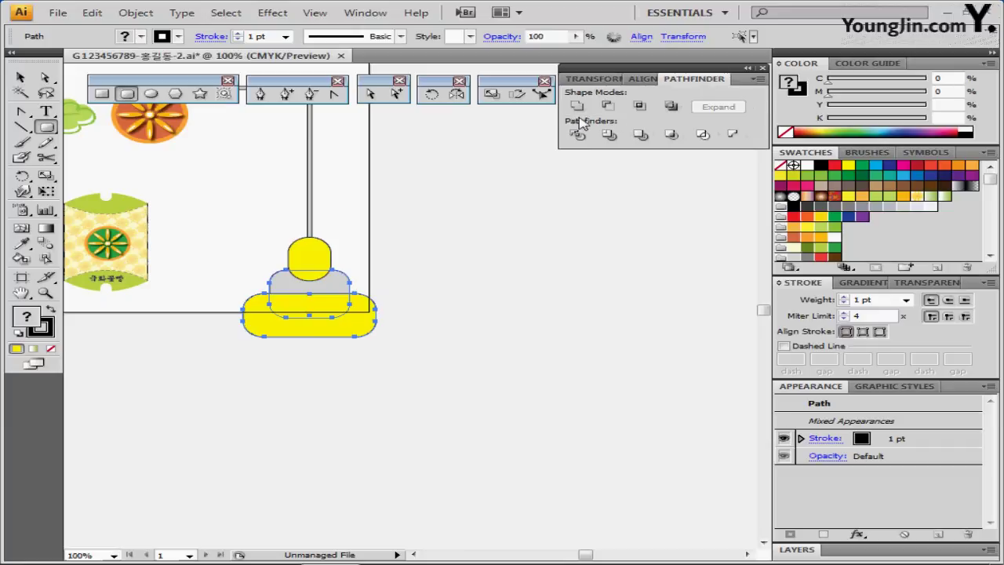
left_click(608, 108)
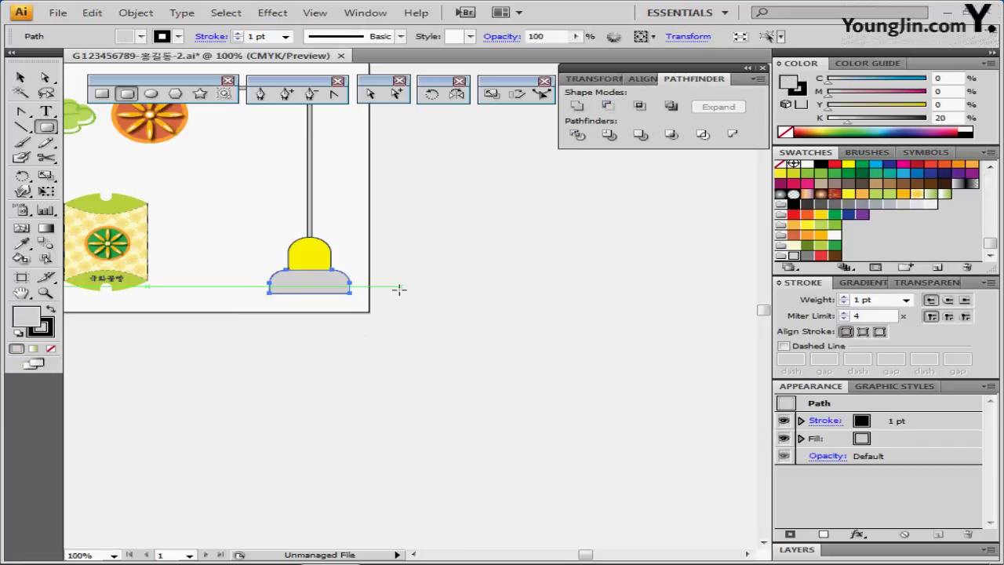
Step: Select the trimmed grey base together with the yellow notch shape and divide them along their overlapping outlines
left_click(329, 276)
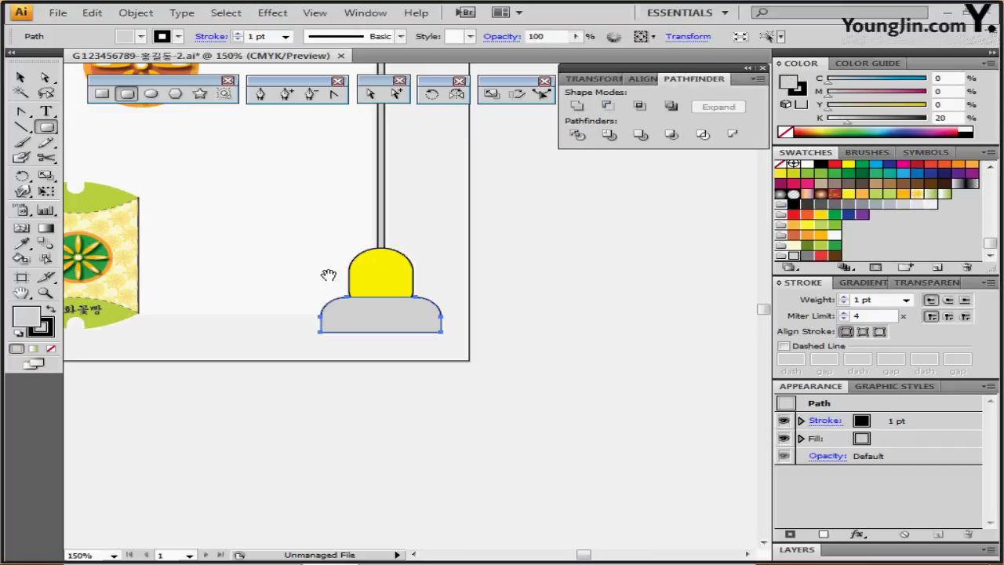
key("ctrl+plus")
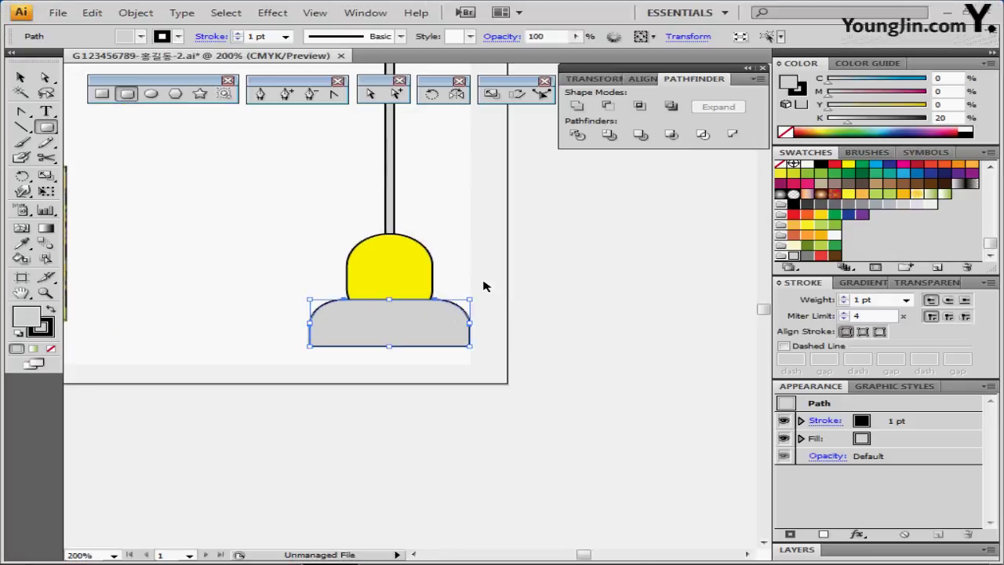
left_click(484, 286)
left_click_drag(470, 273, 420, 336)
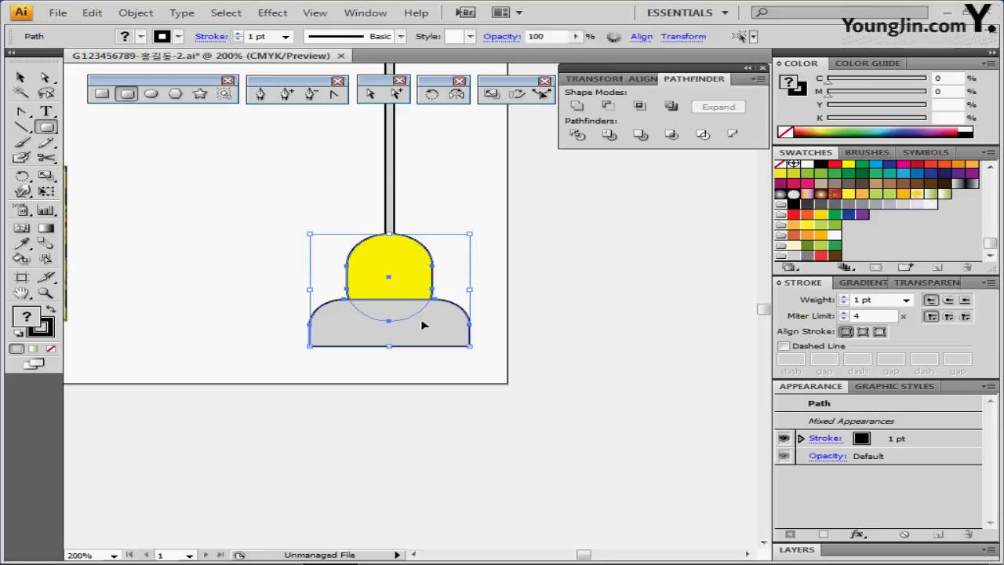
key("ctrl")
key("ctrl+shift+b")
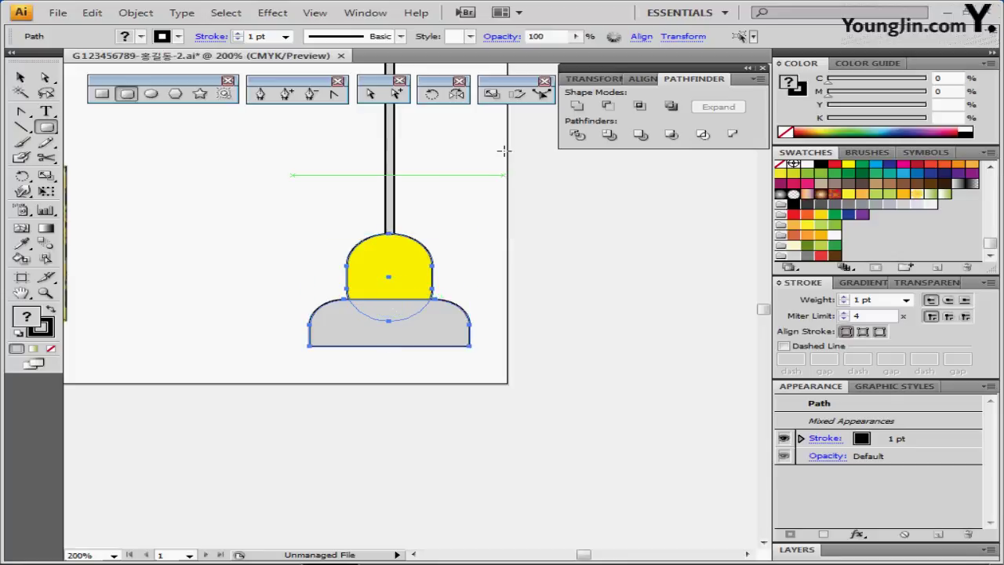
left_click(579, 136)
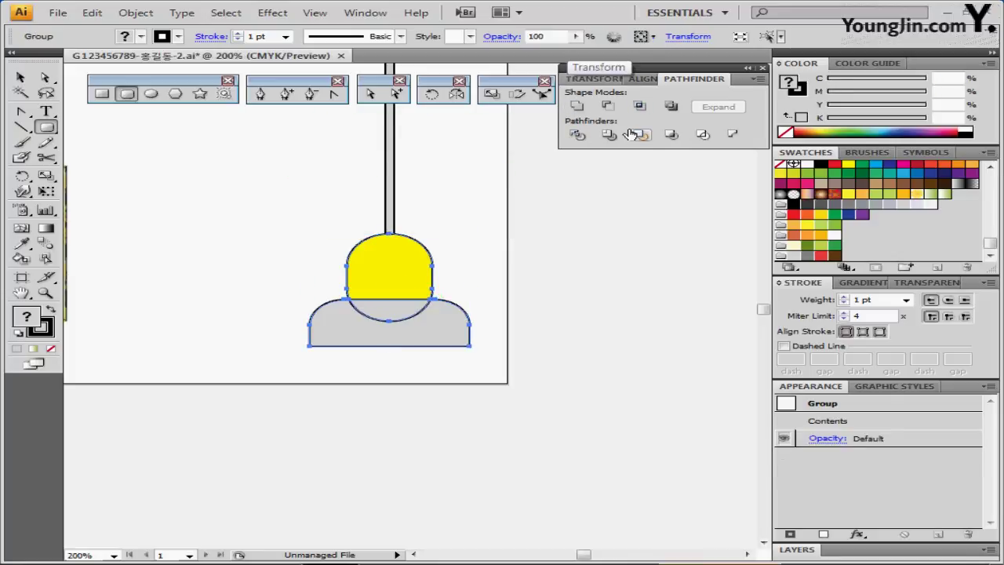
Step: Isolate the divided base group and delete its yellow piece above the grey base
double_click(426, 333)
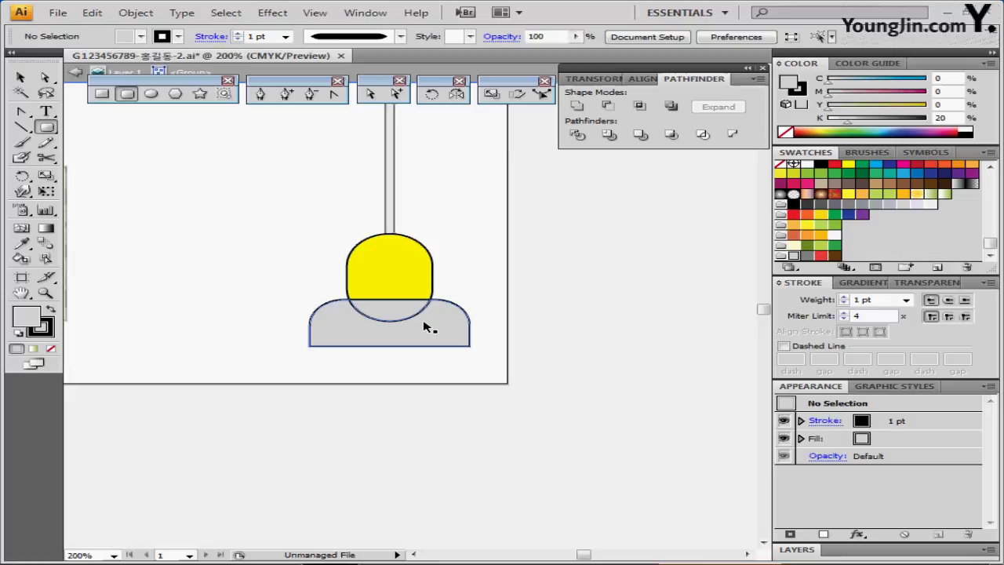
left_click(396, 280)
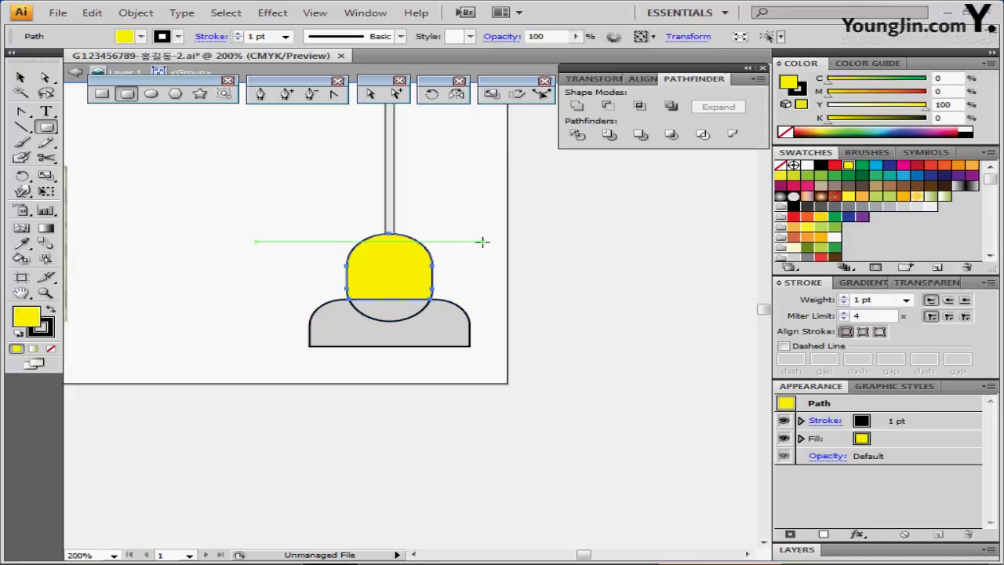
key("Delete")
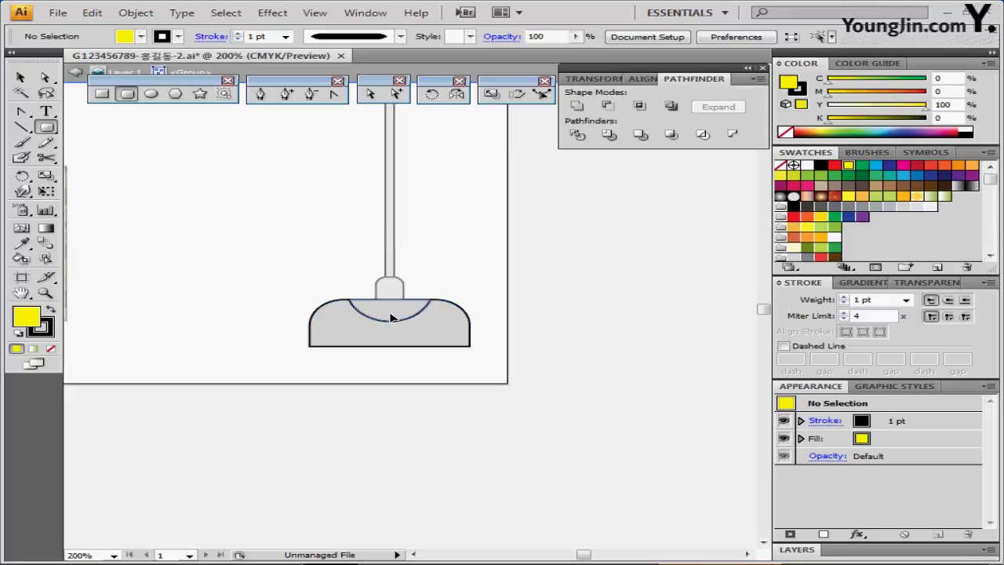
Step: Fill the curved notch piece of the base with 60% black, leave isolation mode and clear the selection
left_click(390, 318)
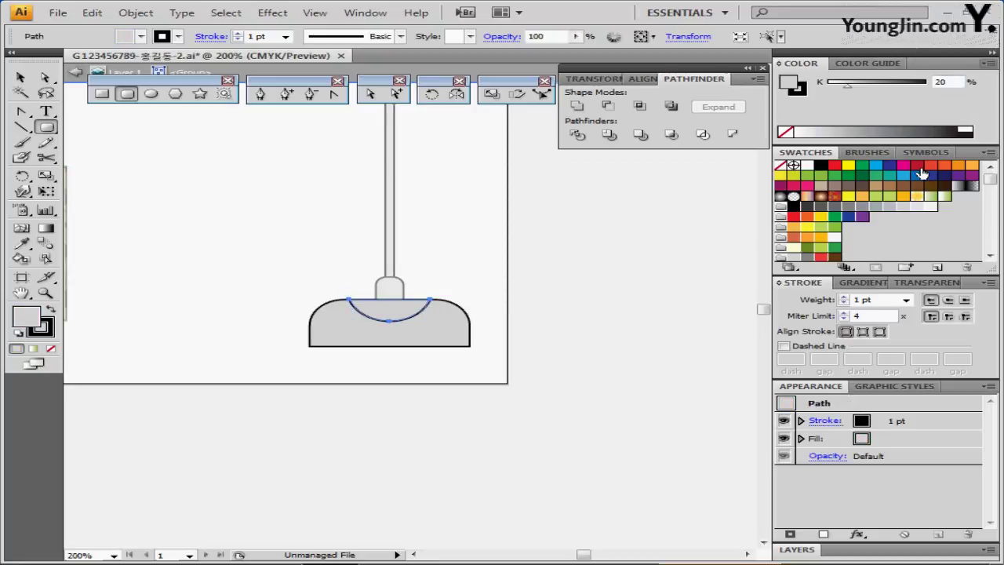
left_click(875, 206)
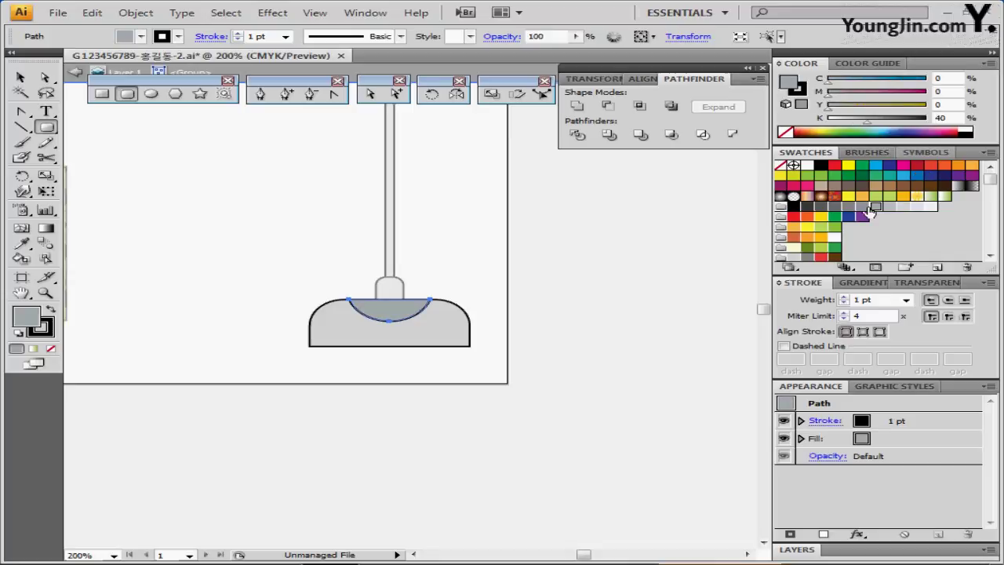
left_click(923, 120)
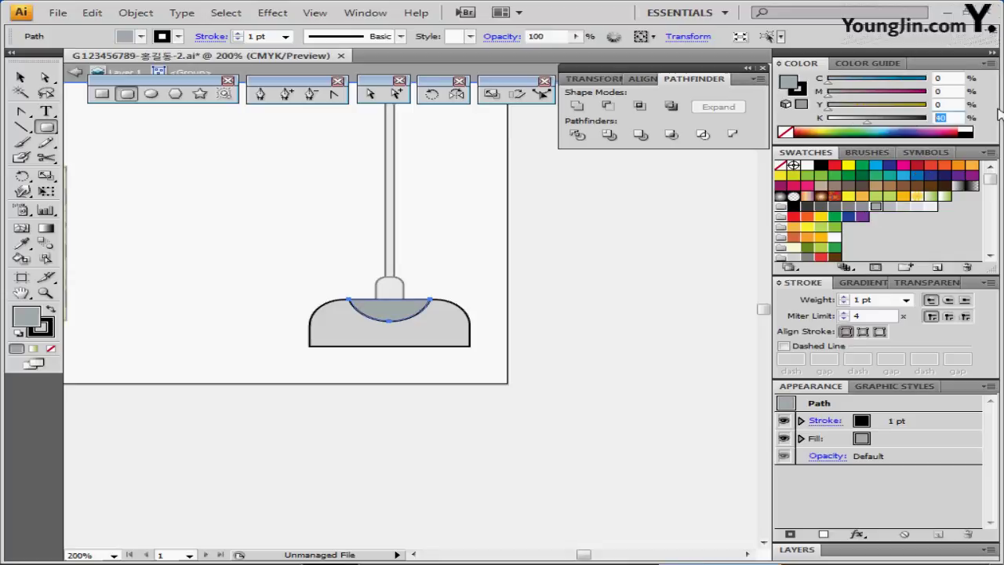
type("60")
key("Return")
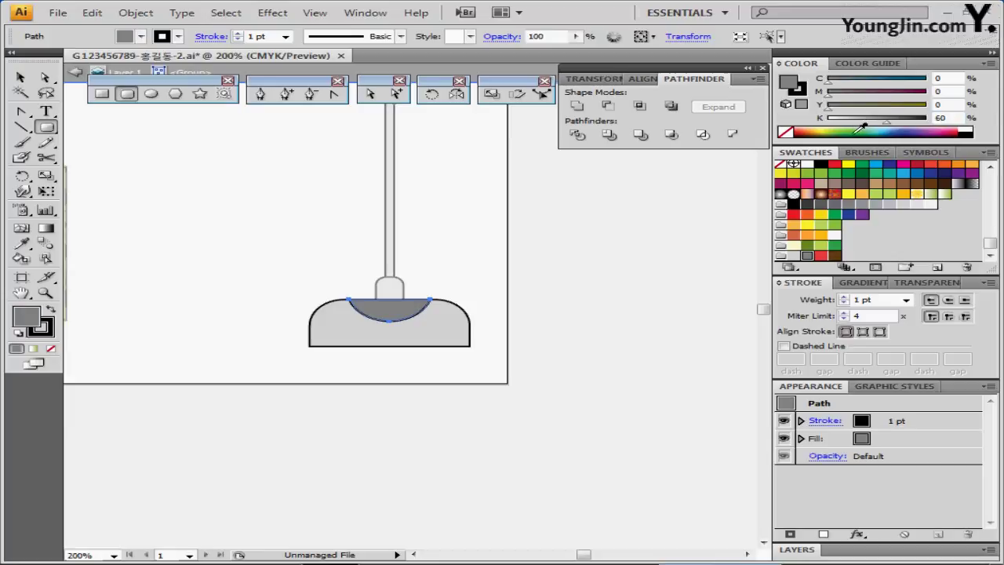
left_click(530, 266)
left_click_drag(486, 233, 600, 354)
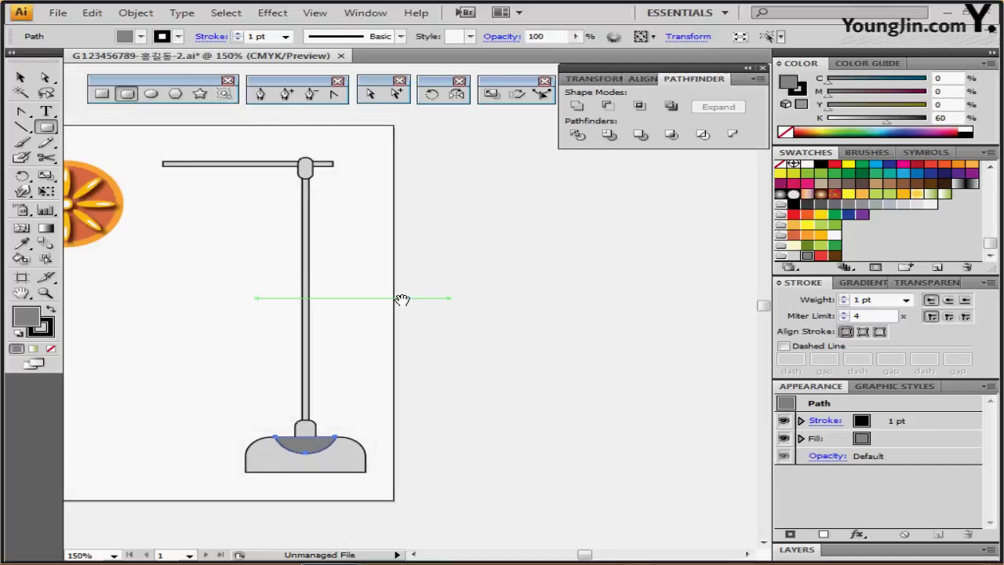
left_click_drag(450, 297, 528, 274)
key("ctrl+shift+a")
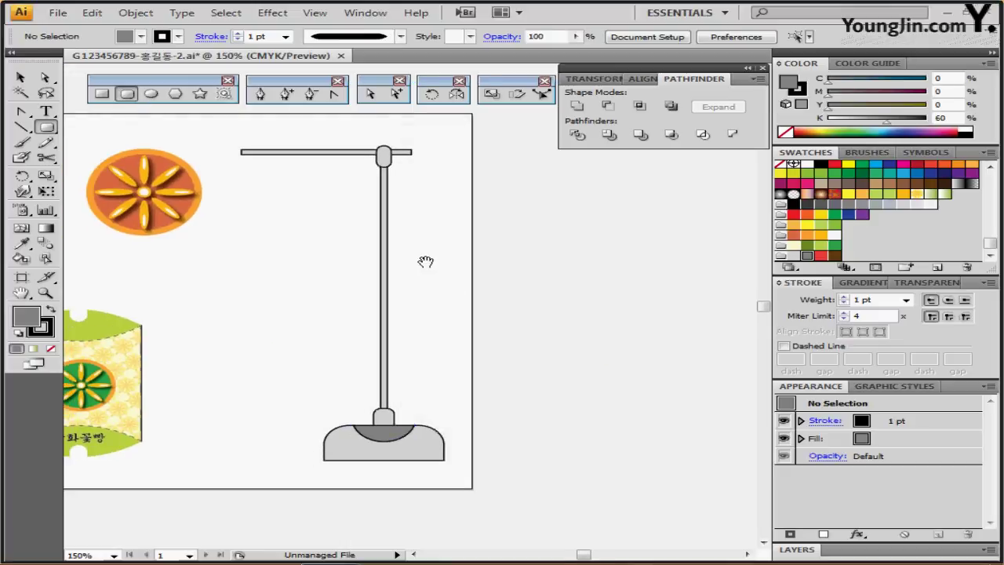
Step: Draw a 25 × 75 mm rectangle for the banner, starting just under the top bar's free end
left_click_drag(425, 261, 444, 236)
left_click(103, 94)
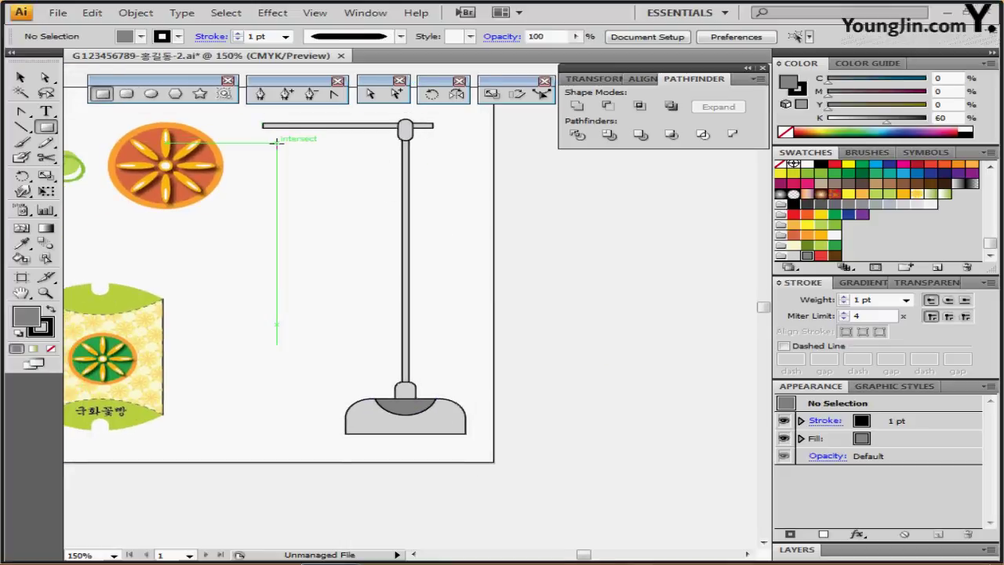
left_click(276, 142)
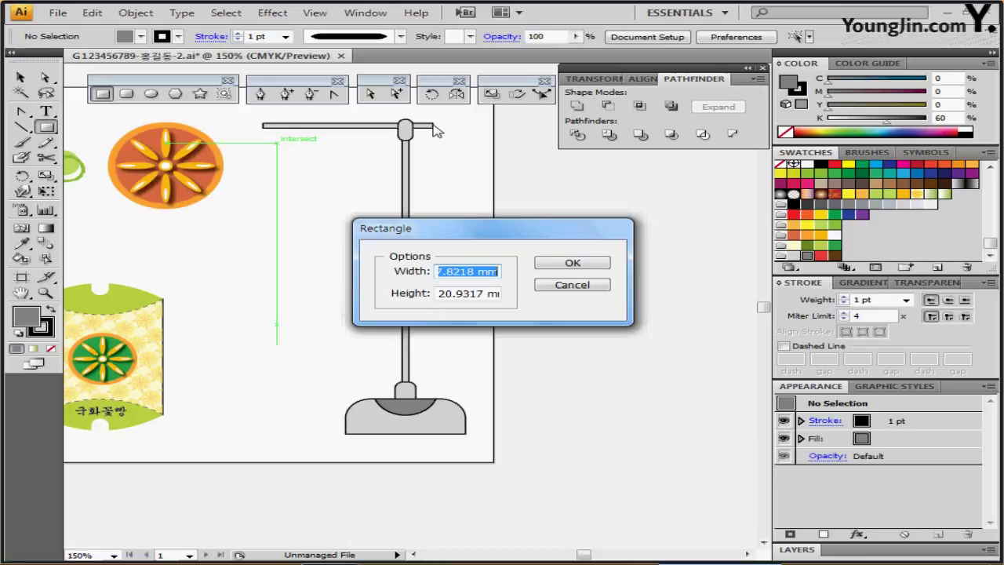
type("25")
key("Tab")
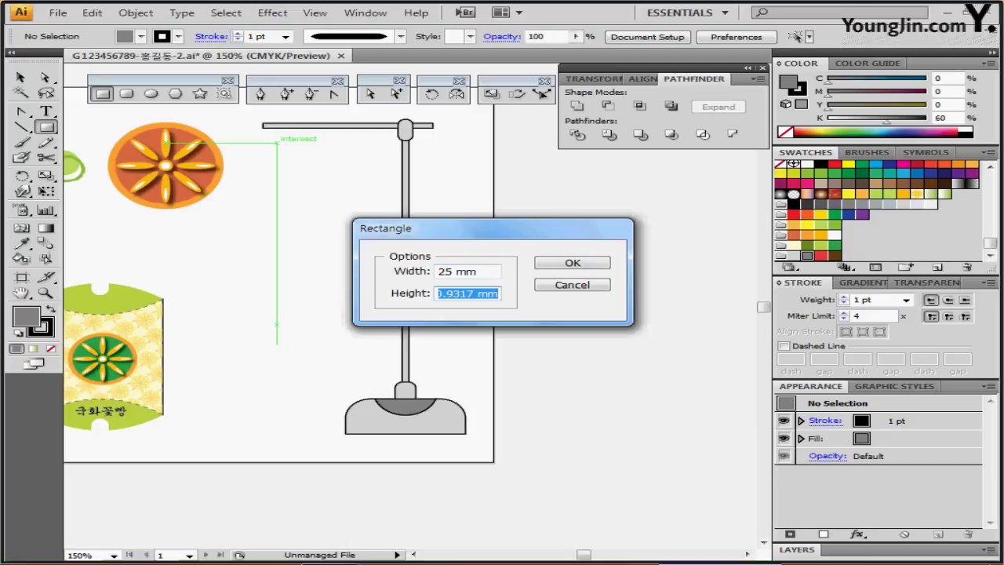
type("75")
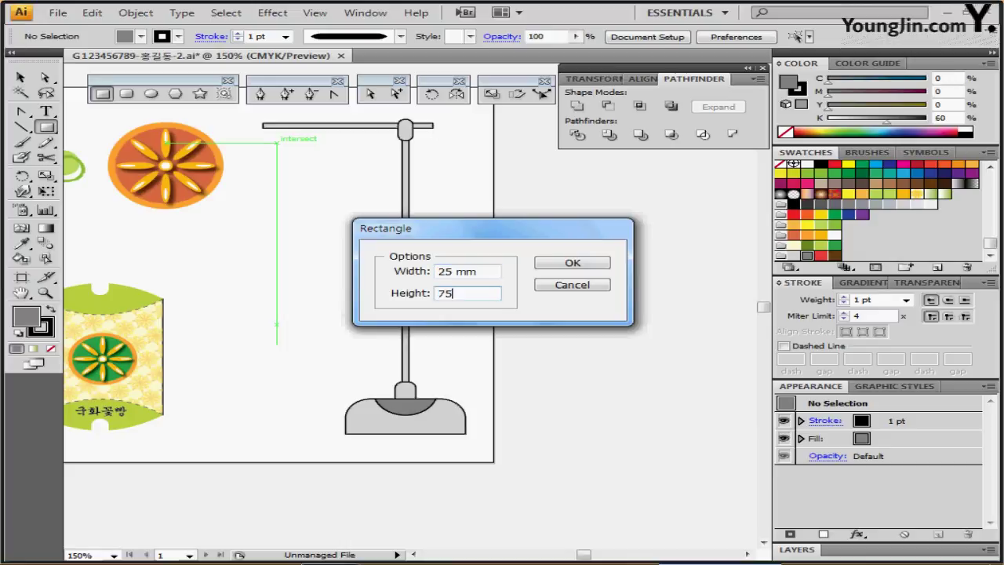
key("Return")
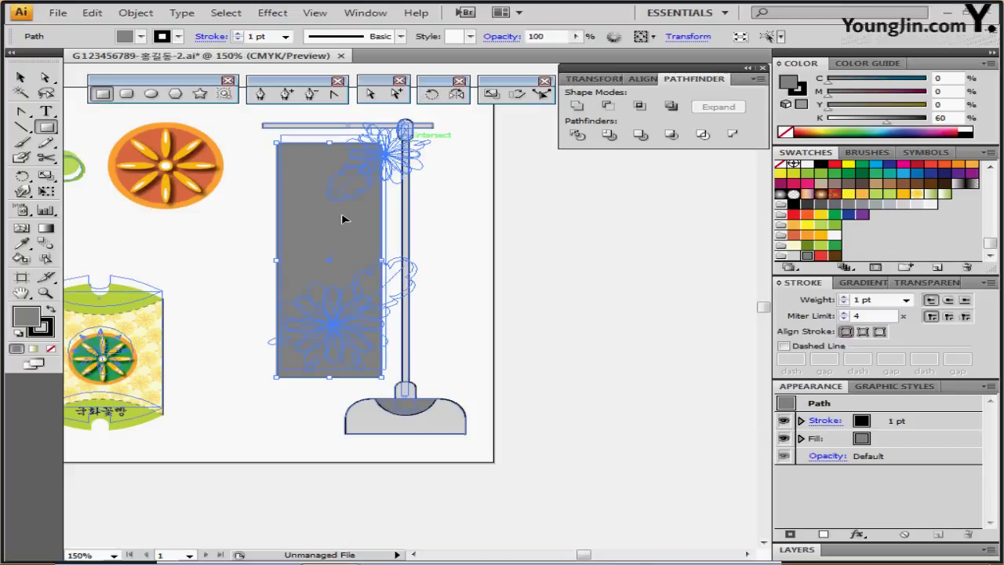
Step: Move the banner rectangle up to hang directly beneath the top bar and set its fill to 15% black
left_click_drag(343, 220, 346, 196)
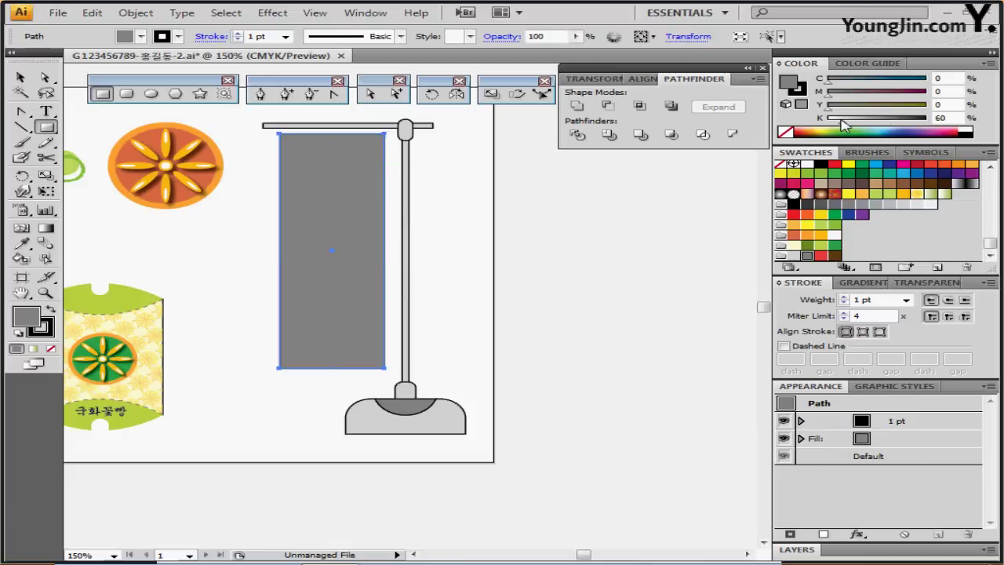
left_click(844, 124)
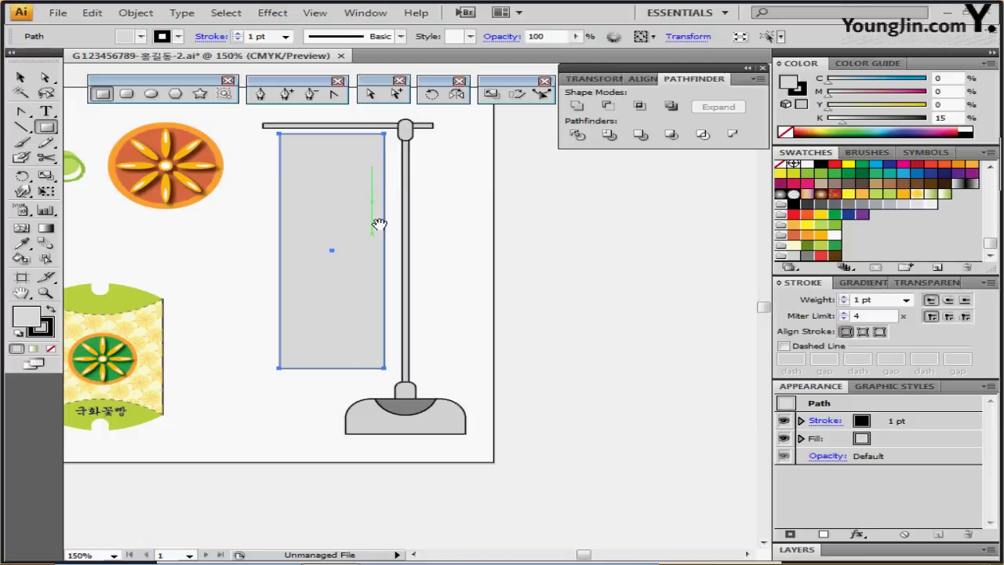
left_click_drag(382, 224, 413, 245)
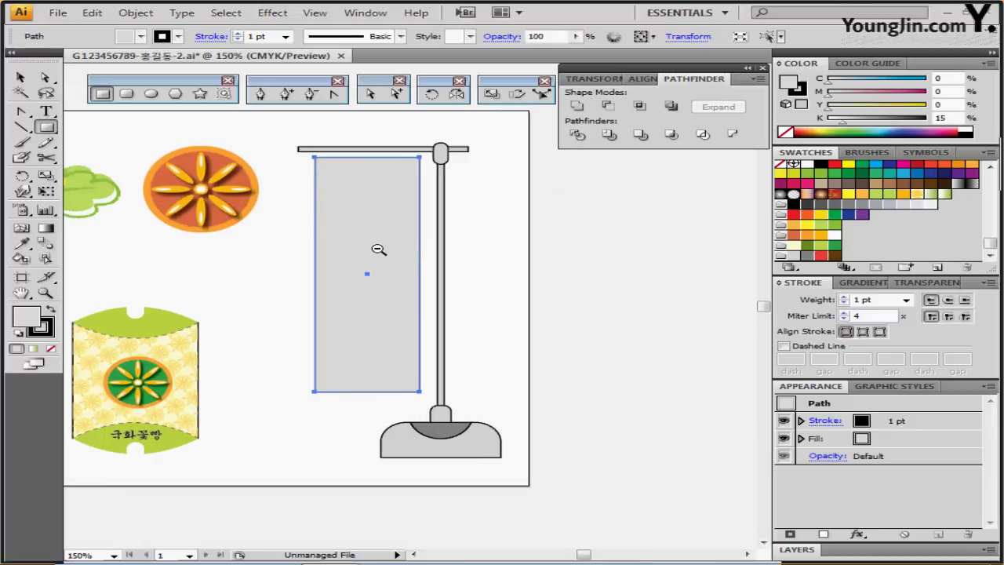
Step: Place a copy of the large yellow flower and leaf artwork over the lower part of the banner
left_click(379, 251, "ctrl+alt")
left_click_drag(363, 220, 442, 180)
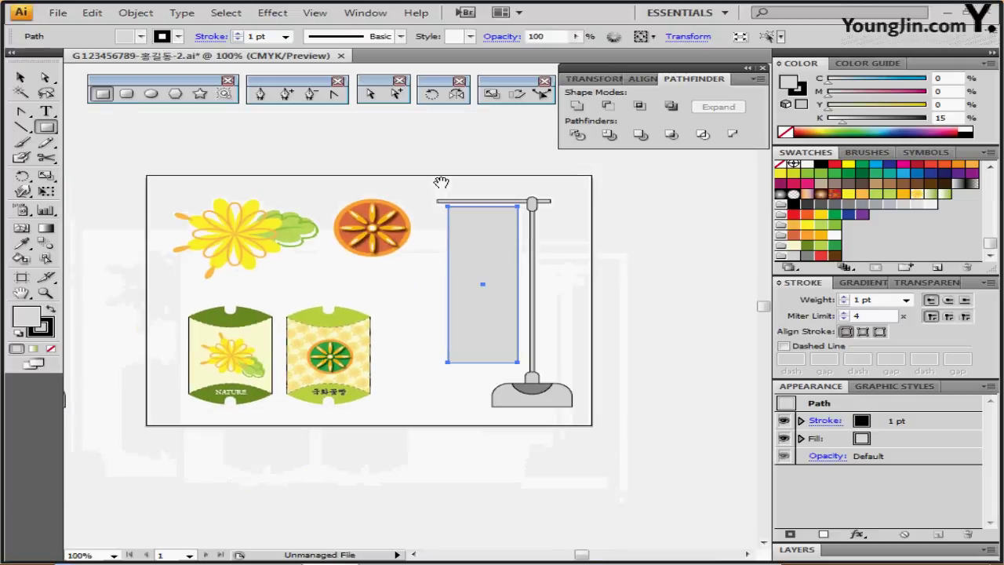
left_click_drag(174, 185, 319, 266)
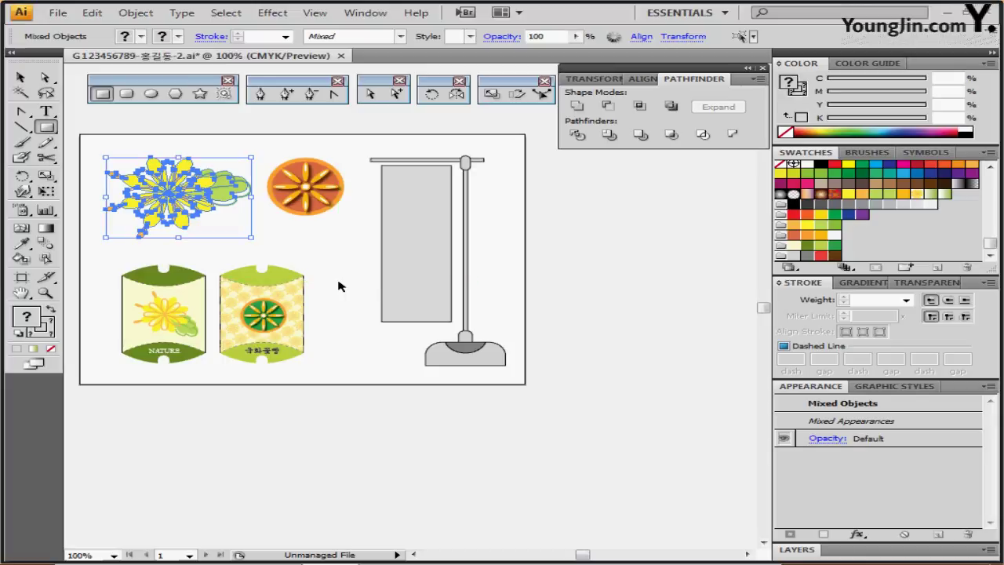
key("ctrl+v")
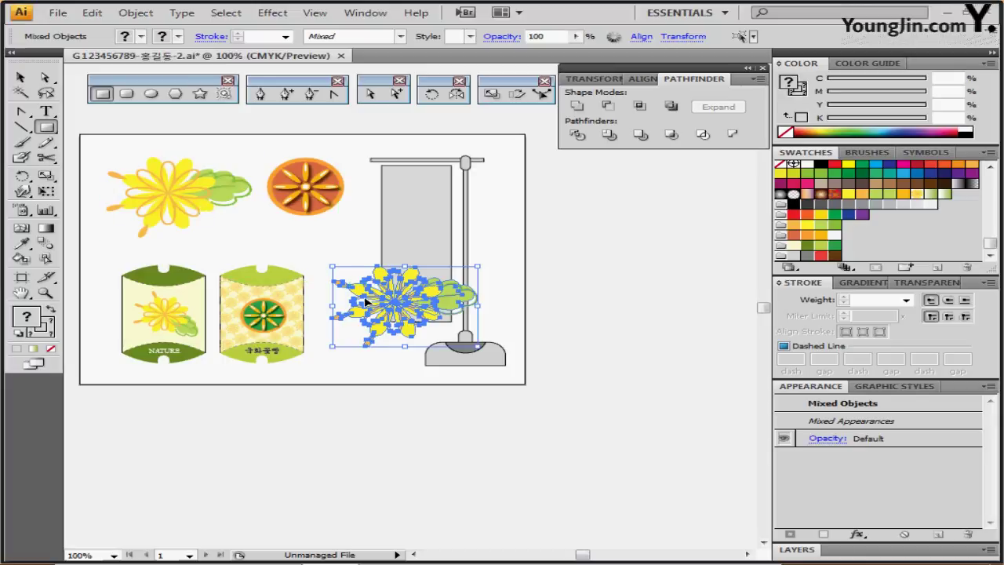
left_click(425, 316)
left_click(425, 316)
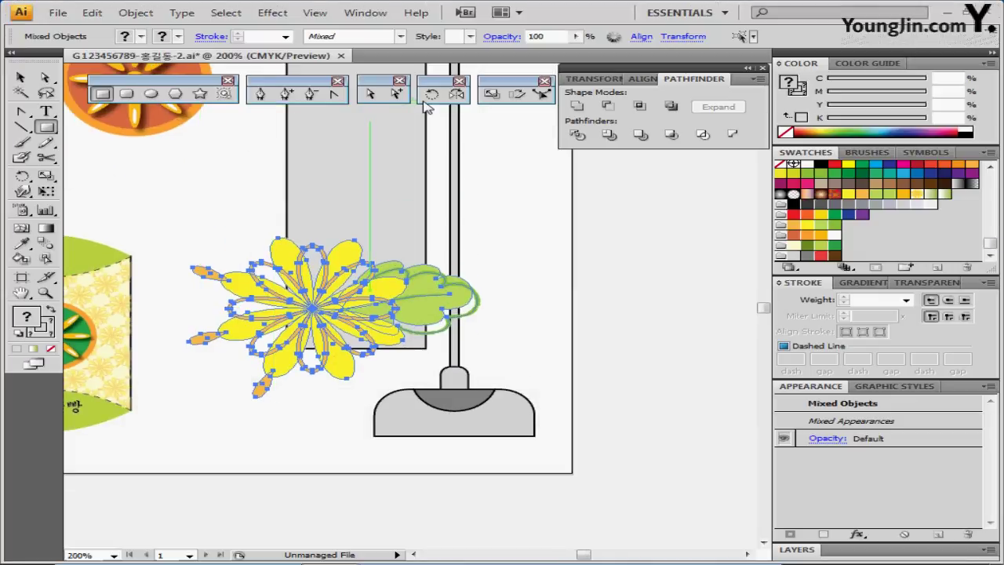
Step: Scale the copied flower and leaf artwork uniformly to 80%, including strokes and effects
double_click(491, 94)
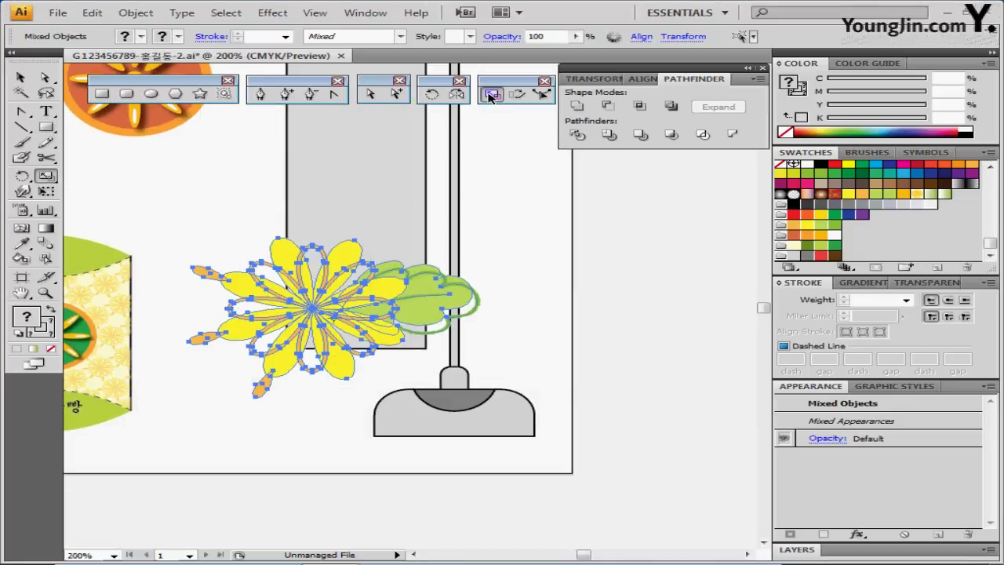
type("80")
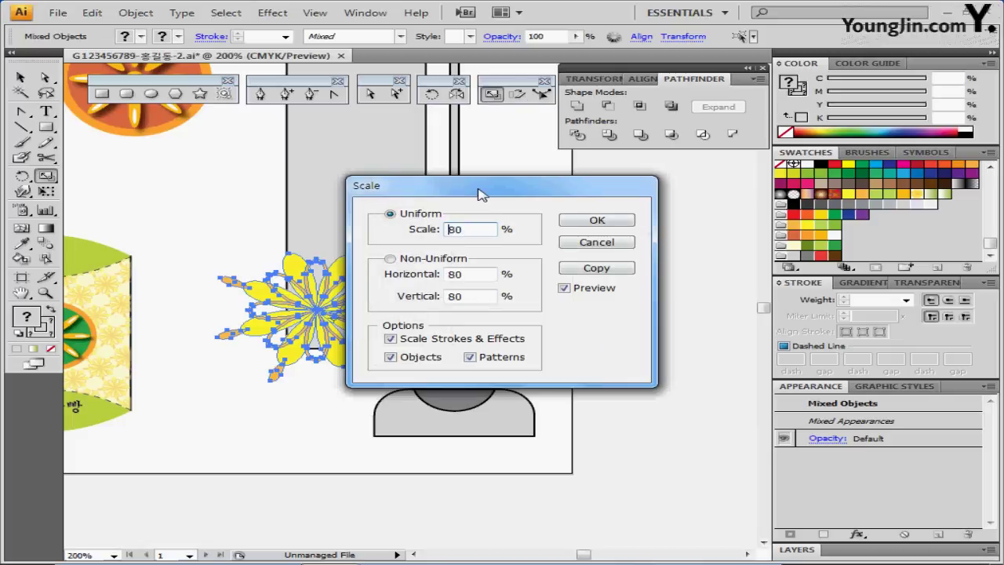
left_click_drag(478, 192, 523, 177)
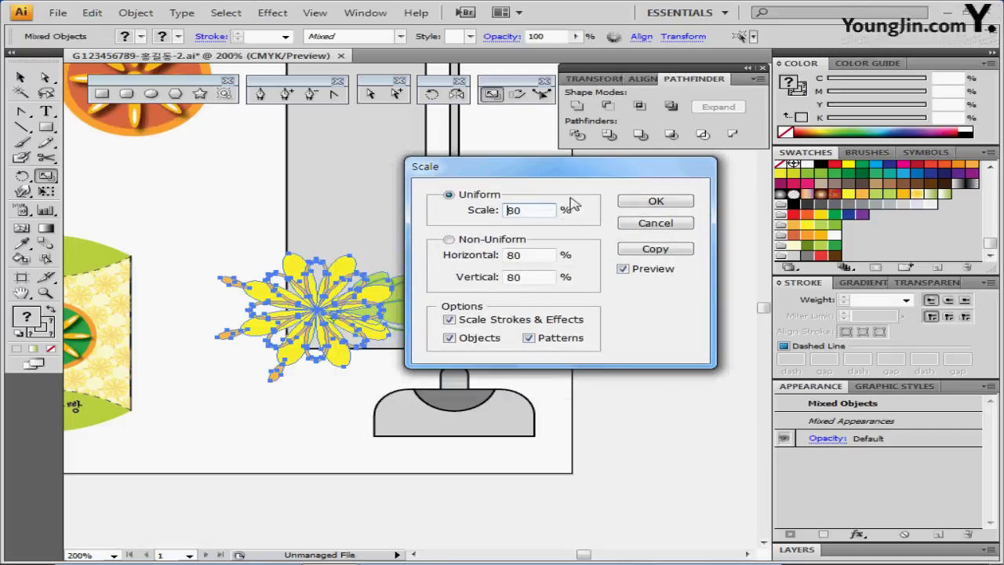
left_click(657, 202)
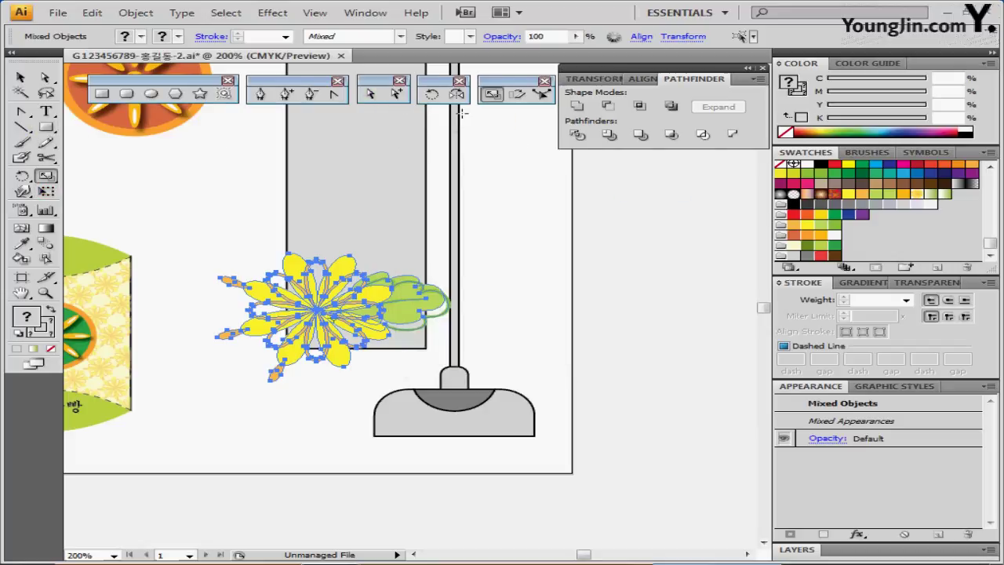
key("ctrl")
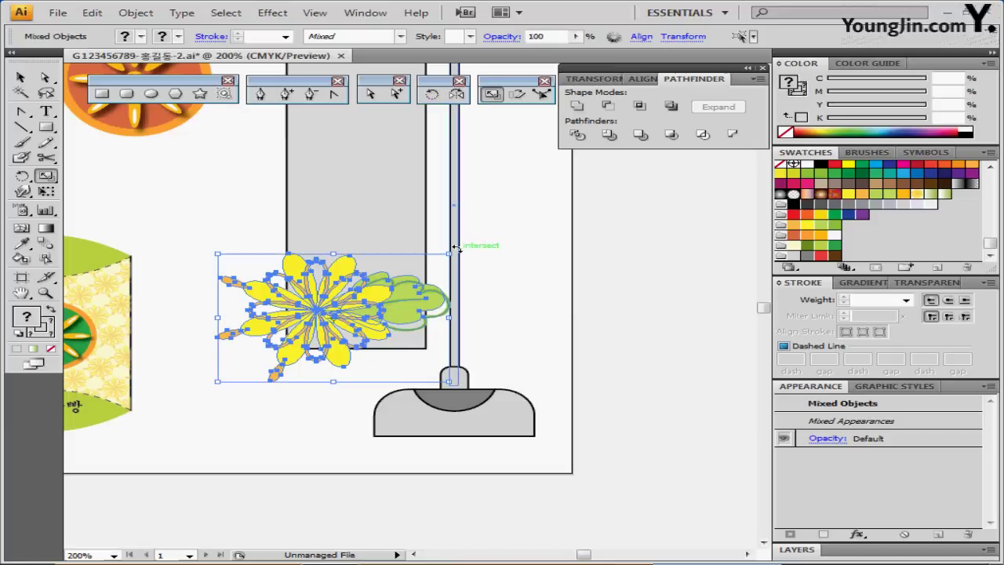
Step: Rotate the flower and leaf artwork 45° so the leaf points up toward the pole, and group it
left_click_drag(455, 248, 357, 185)
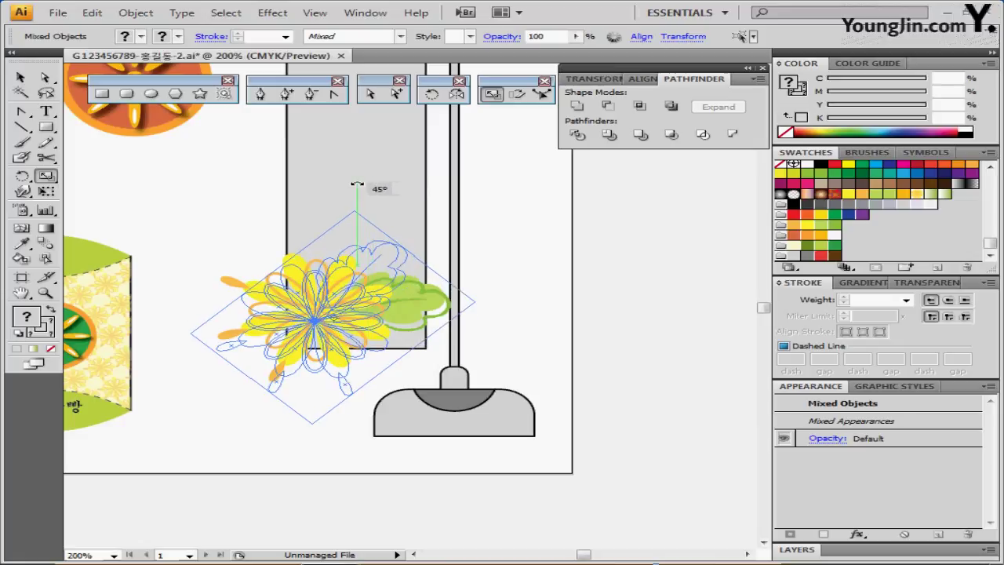
left_click_drag(357, 185, 357, 185)
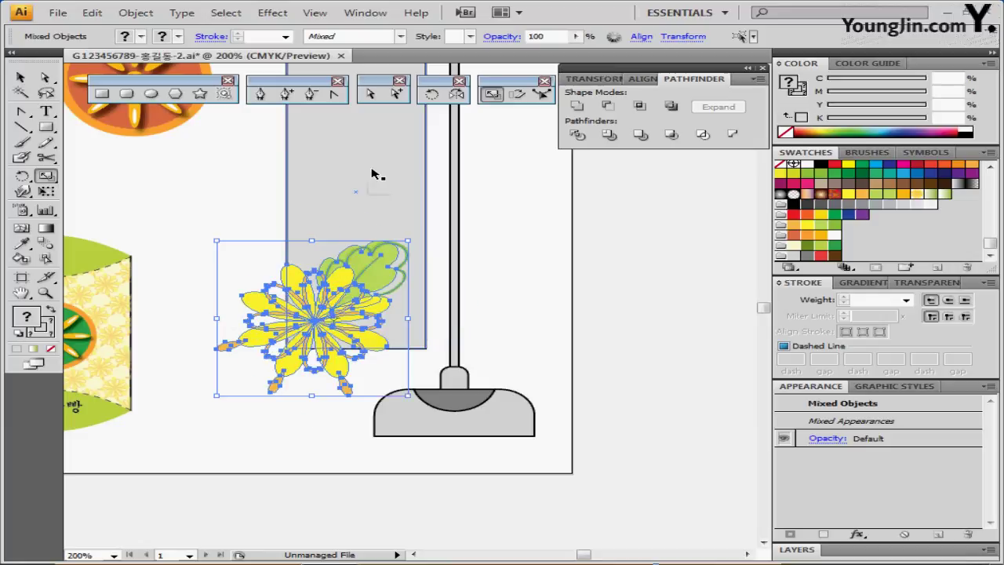
left_click(357, 316)
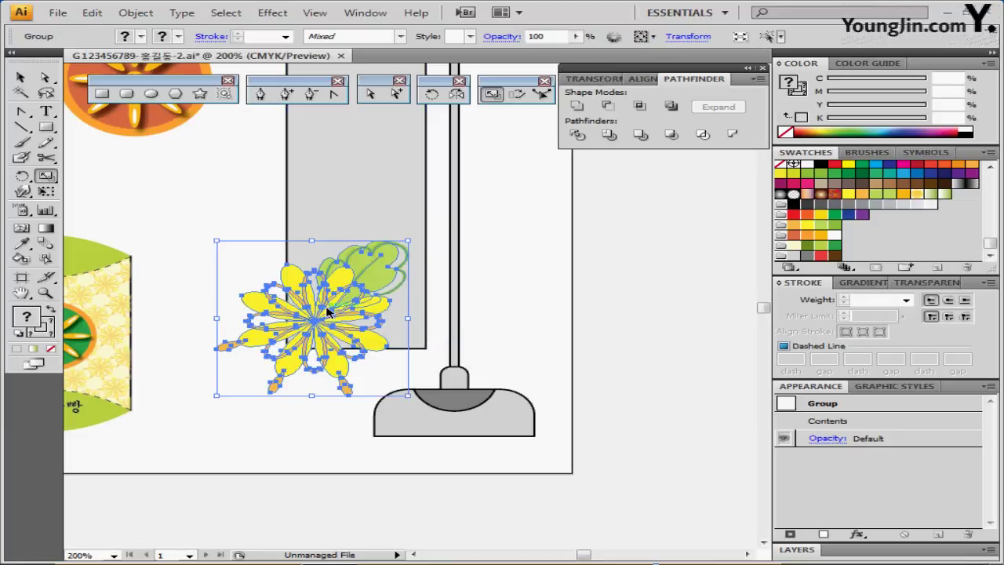
Step: Move the grouped flower artwork onto the banner's lower end so the leaf overlaps the pole and the petal tips overhang the edges
left_click_drag(331, 313, 362, 288)
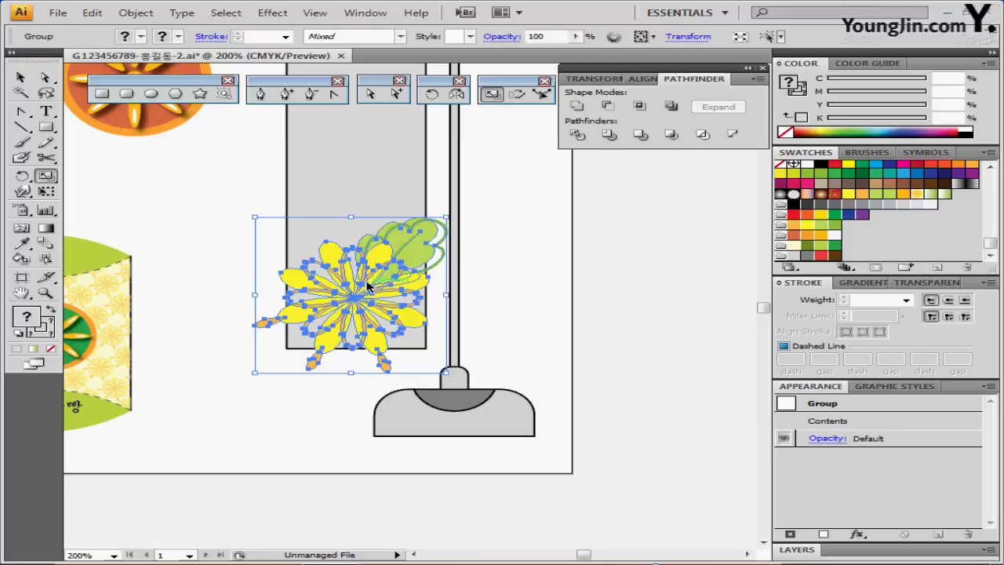
left_click_drag(369, 286, 392, 280)
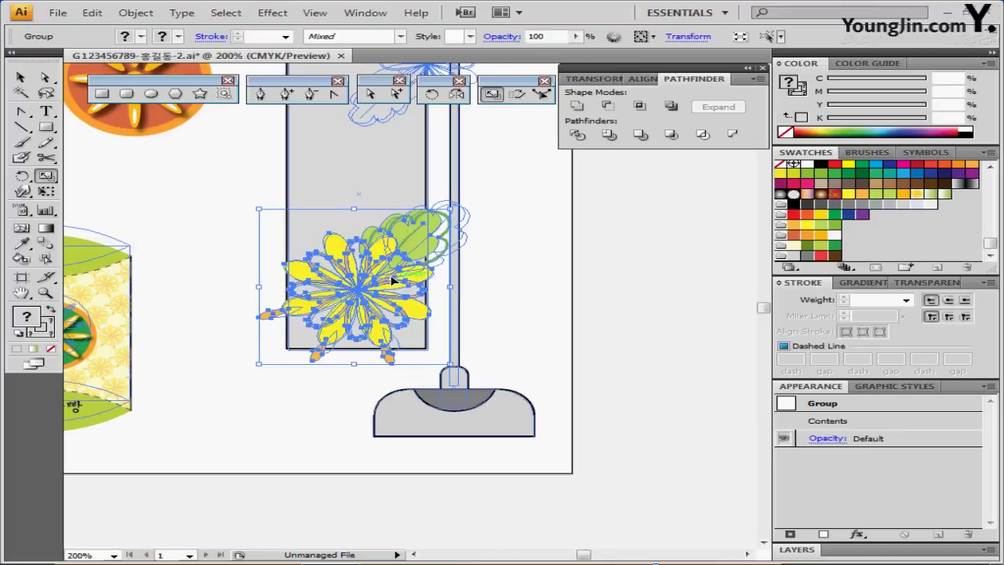
key("Up")
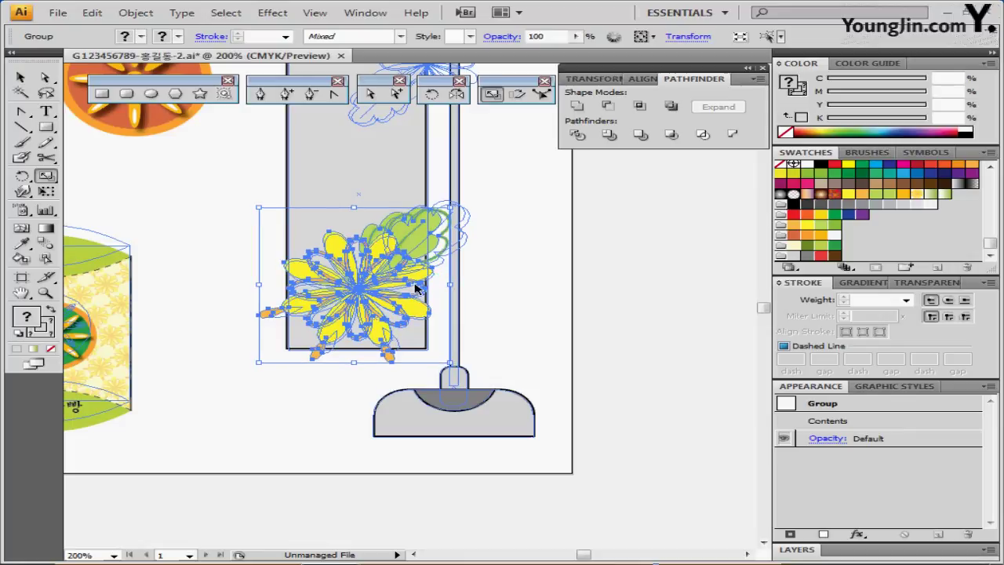
left_click_drag(402, 271, 433, 276)
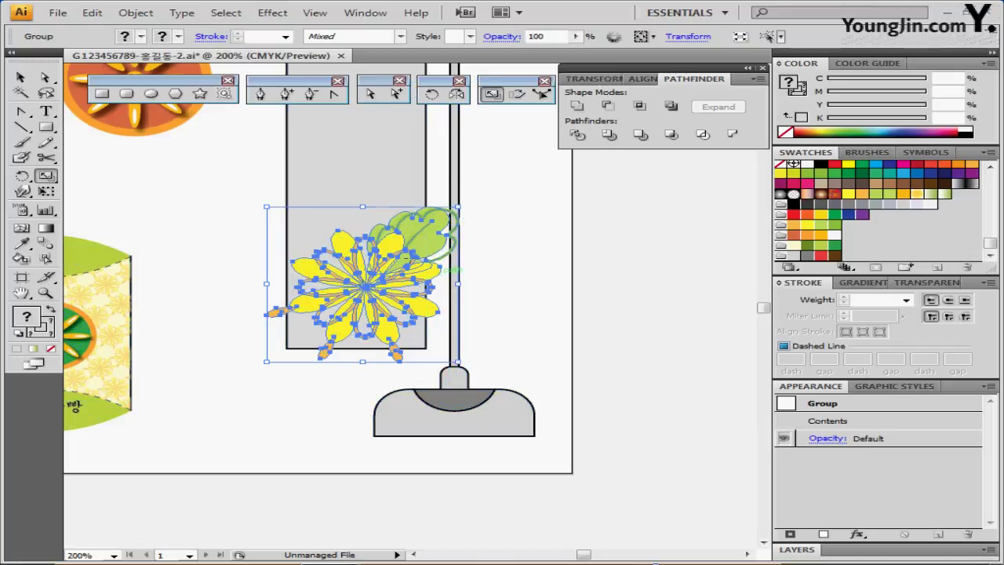
scroll(433, 276, "up", 3)
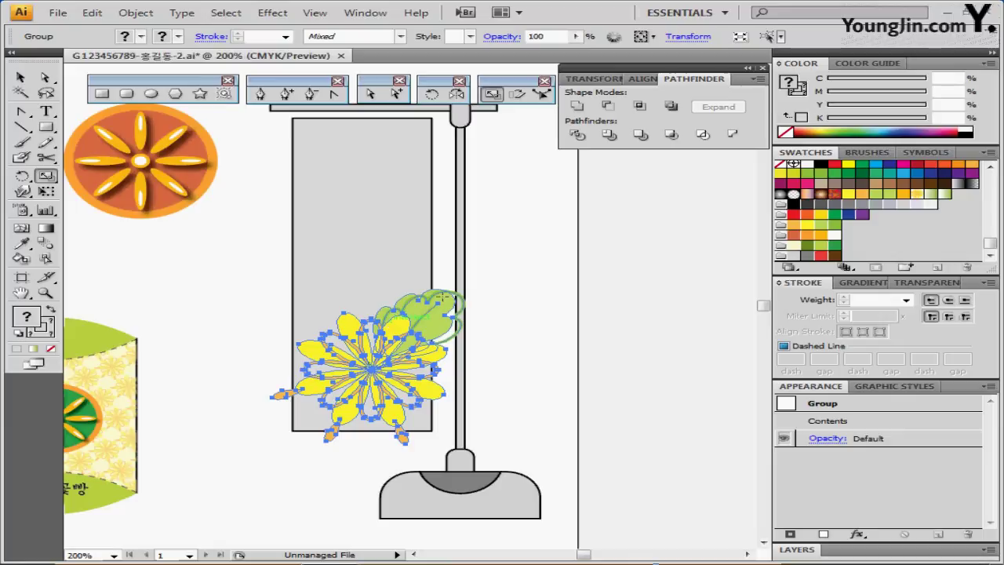
left_click(411, 403)
left_click(391, 356)
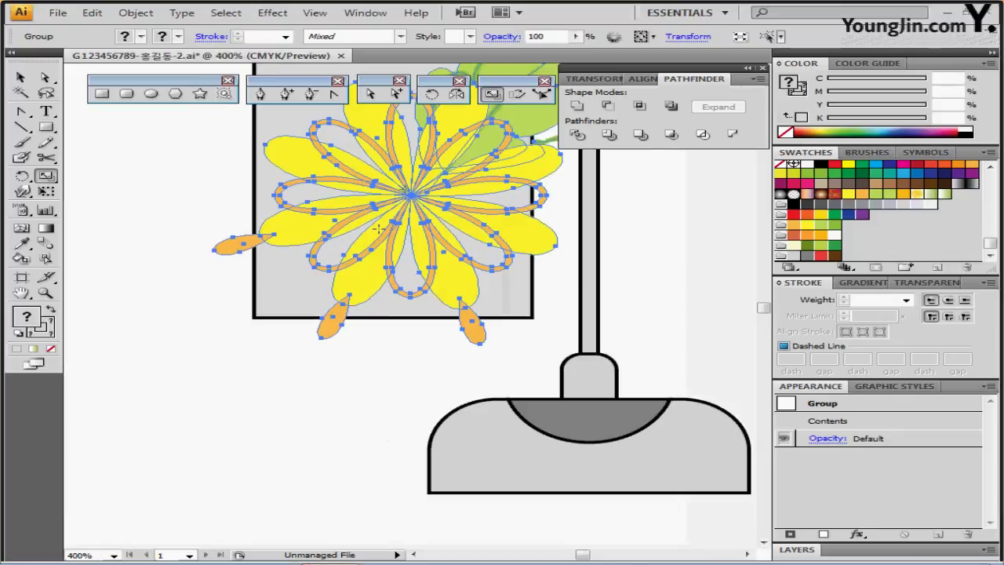
left_click_drag(378, 227, 317, 239)
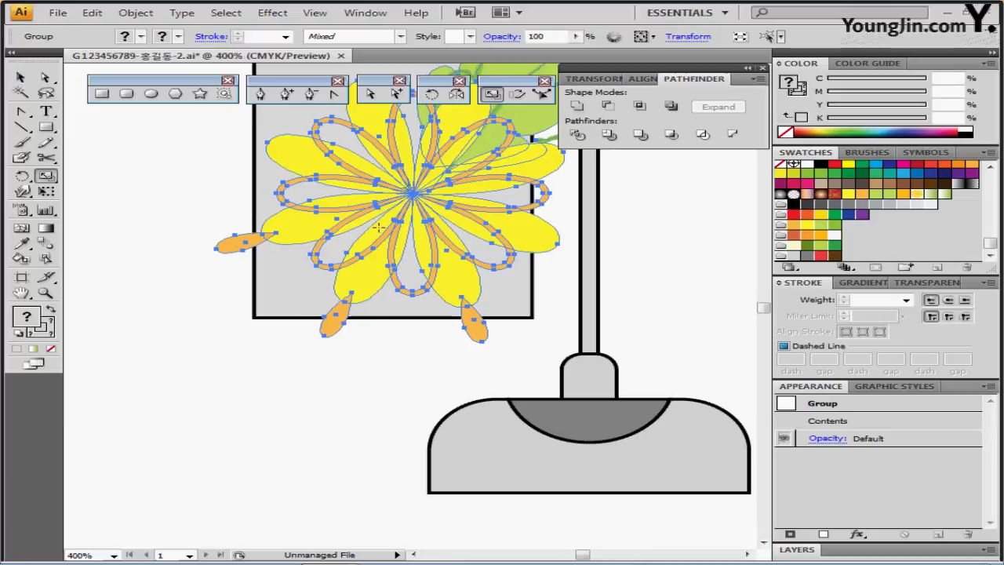
Step: Recolor the three detached orange petals around the large flower red (M 90, Y 80) within the group
left_click(227, 235, "ctrl")
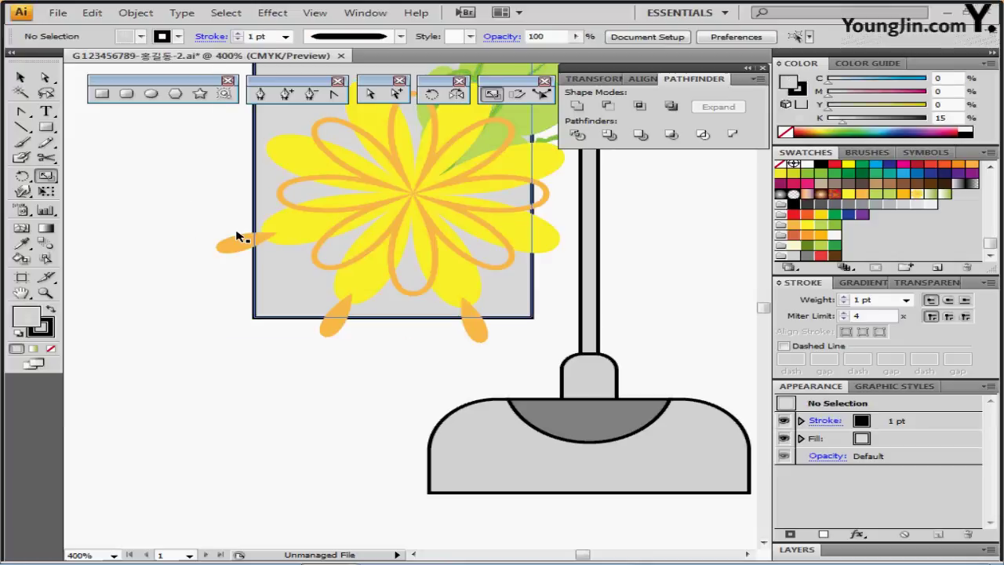
left_click(239, 249, "ctrl")
double_click(239, 249)
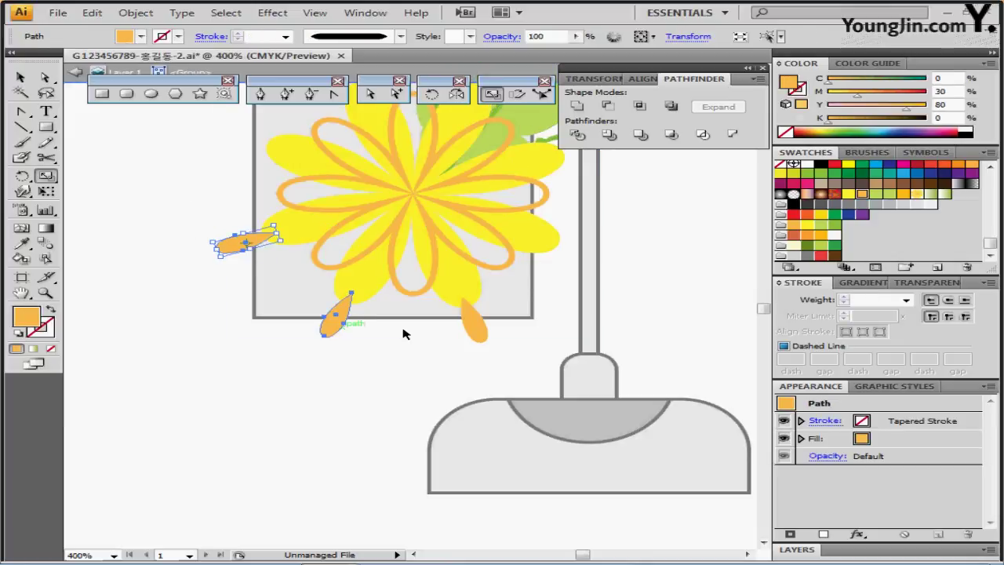
left_click(473, 333, "shift")
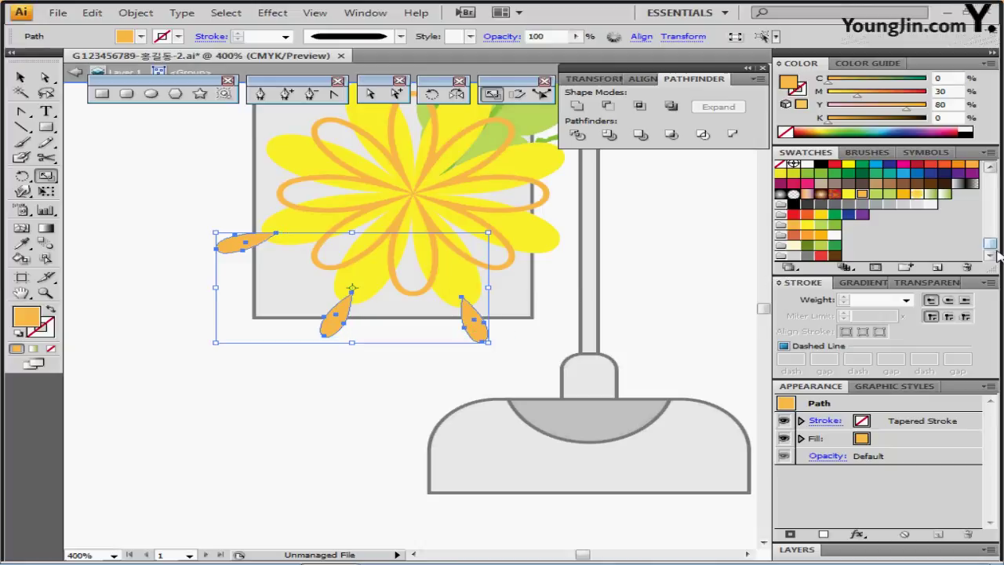
left_click(821, 256)
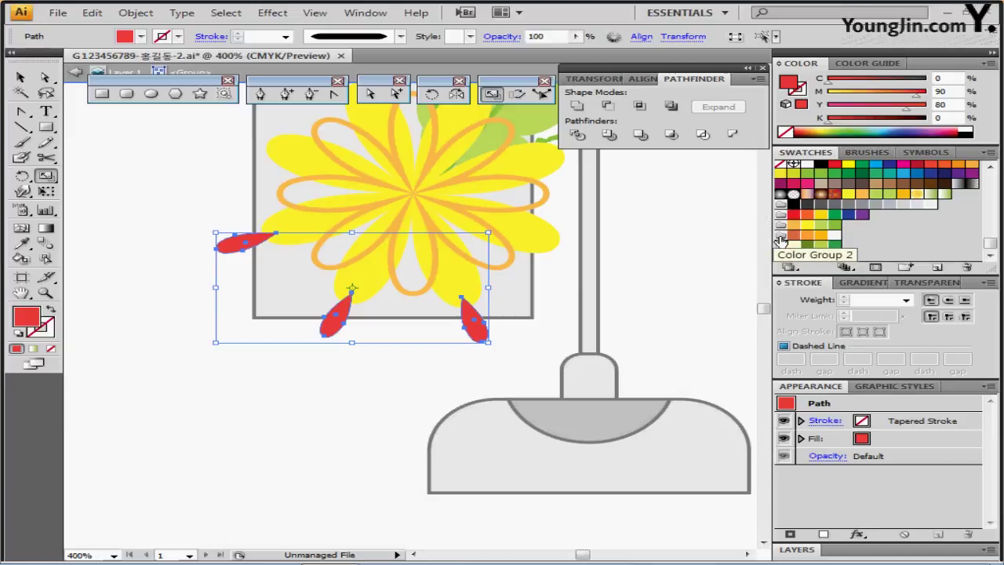
double_click(381, 277)
left_click(384, 254)
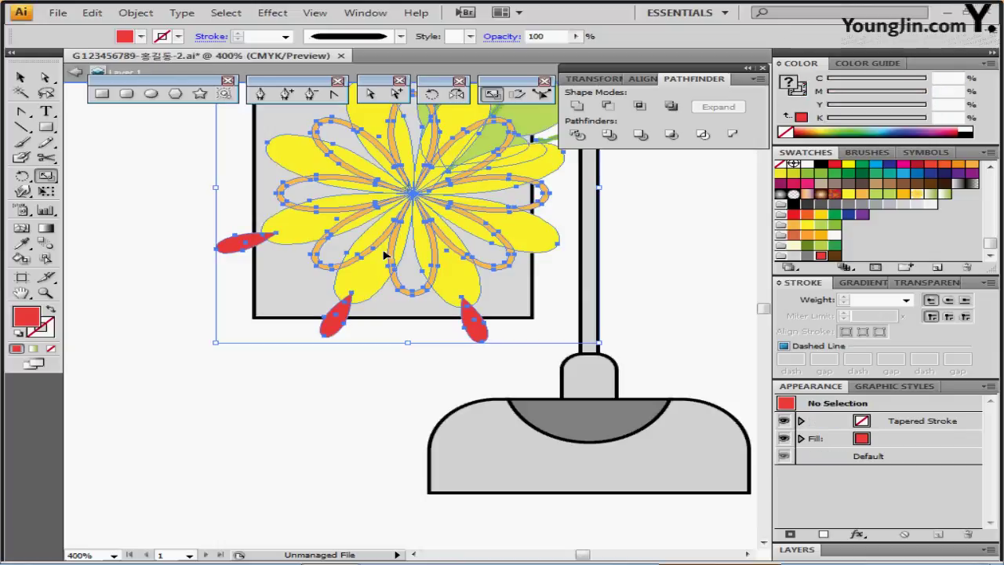
double_click(222, 403)
Step: Make a copy of the flower group rotated by 180°
left_click(363, 244)
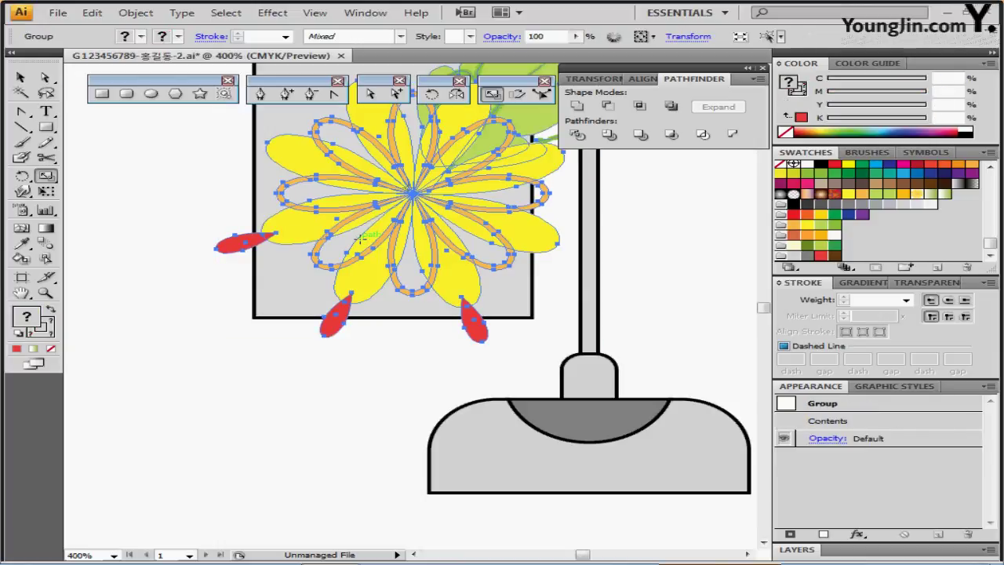
key("ctrl+minus")
left_click_drag(285, 224, 200, 292)
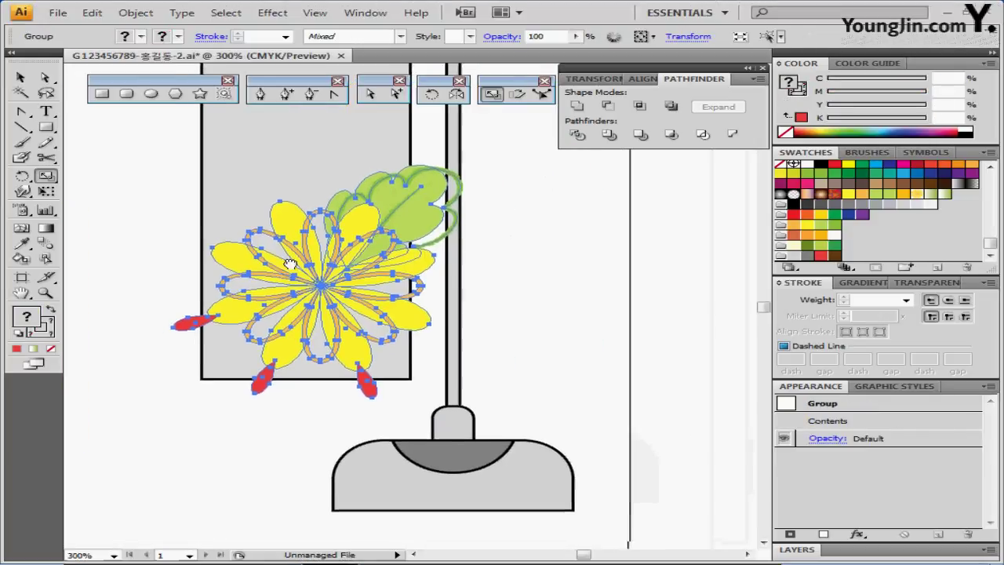
left_click_drag(302, 258, 327, 268)
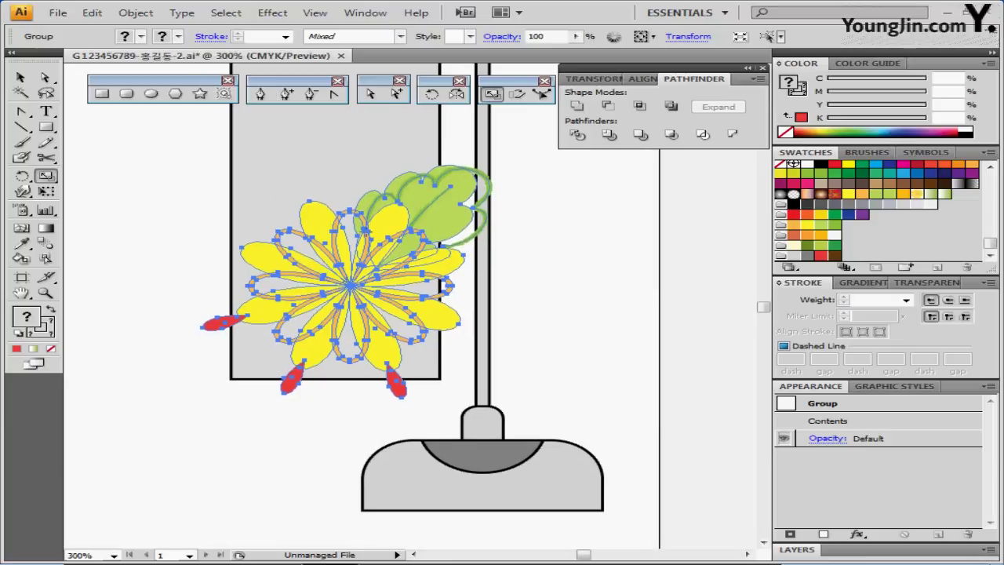
scroll(364, 241, "up", 3)
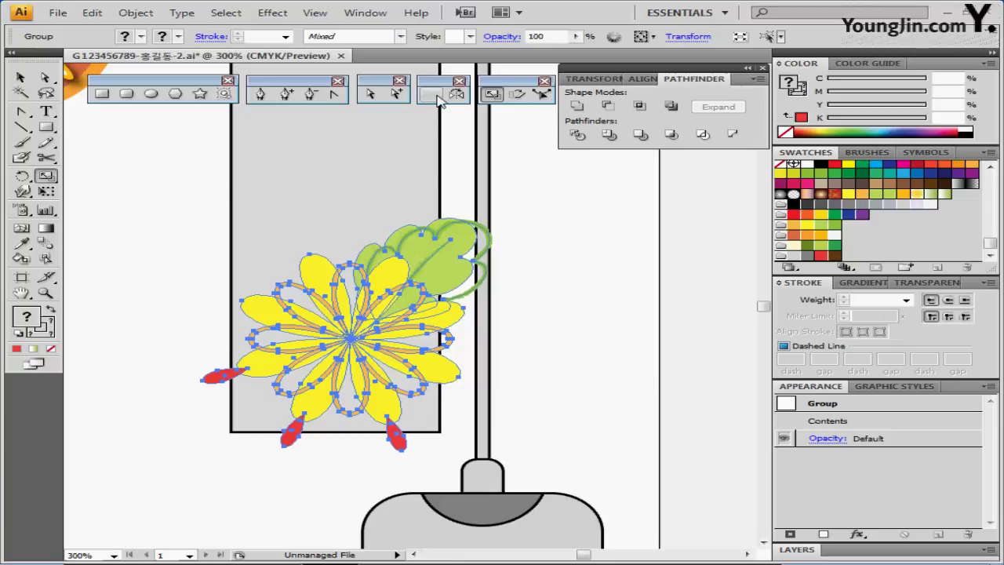
double_click(434, 95)
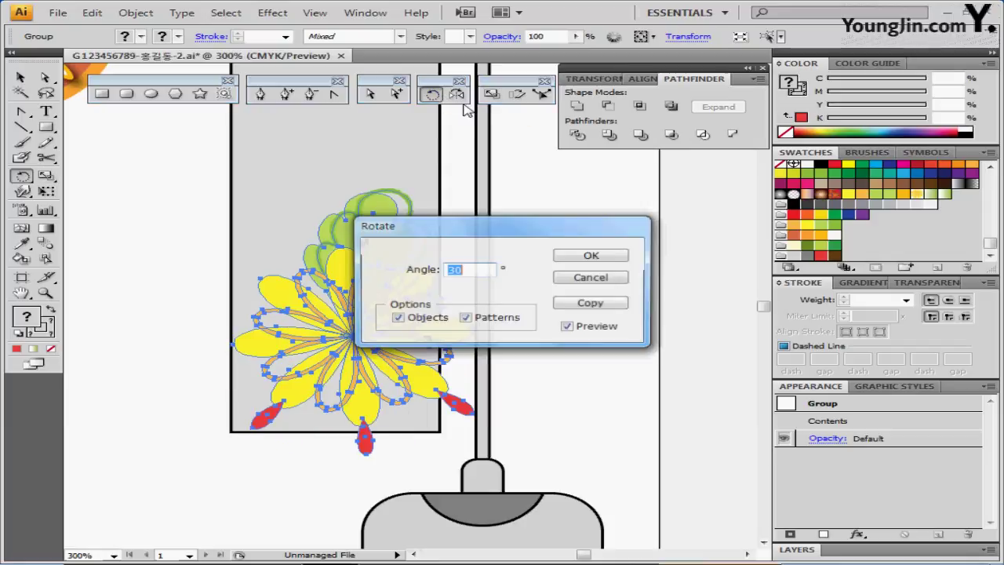
type("180")
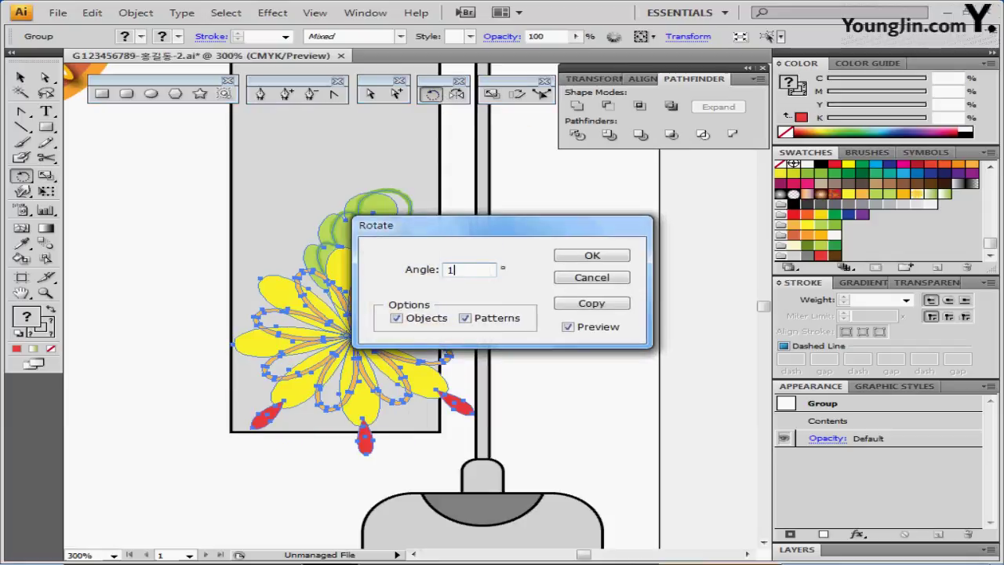
left_click(596, 302)
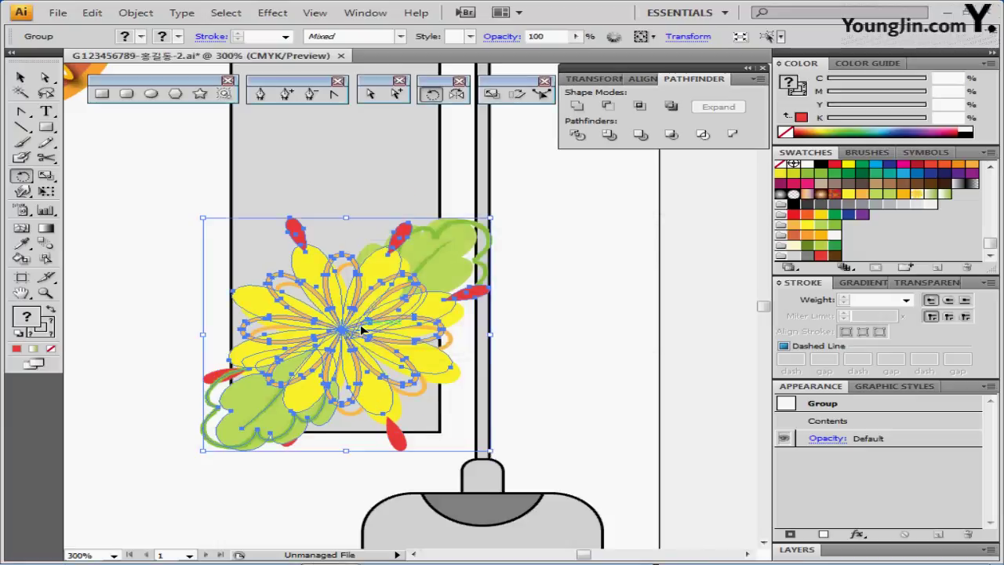
Step: Scale the rotated flower copy uniformly to 70%, including strokes and effects
double_click(491, 94)
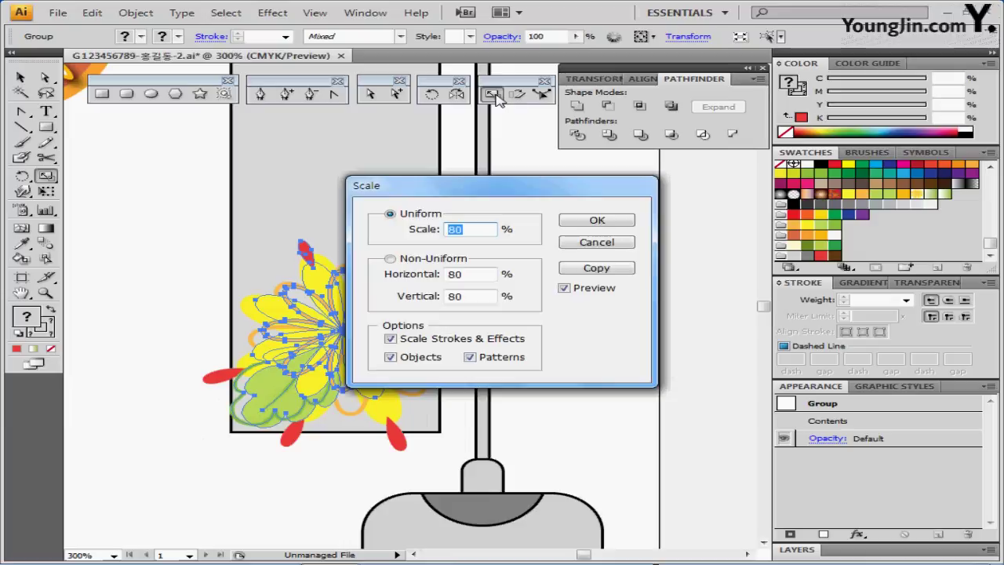
type("70")
left_click(587, 223)
Step: Move the smaller flower copy to the banner's upper corner beside the pole, overlapping the top bar
mouse_move(362, 390)
left_mouse_down()
mouse_move(366, 194)
mouse_move(356, 394)
left_mouse_up()
left_click_drag(354, 336, 400, 199)
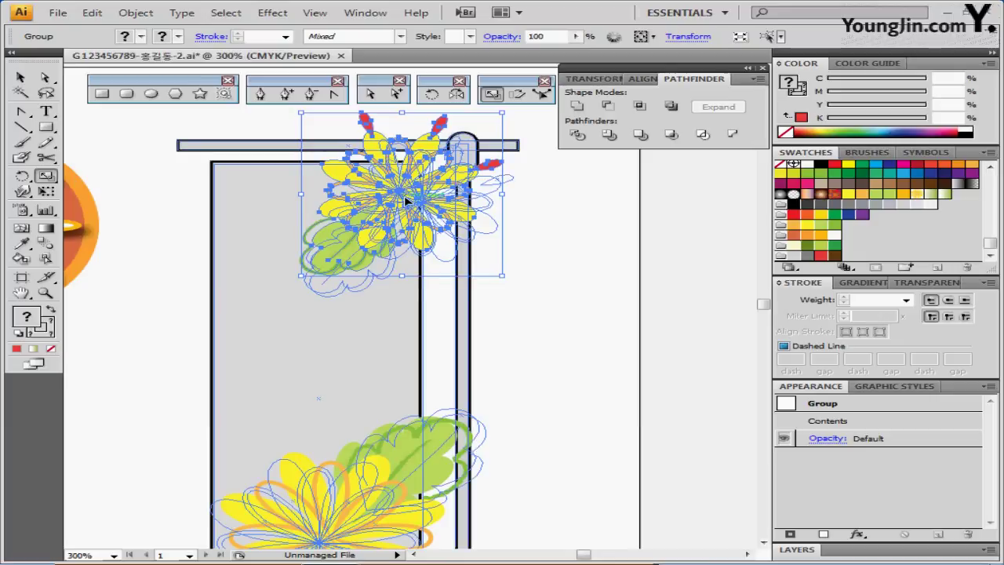
left_click_drag(406, 201, 419, 219)
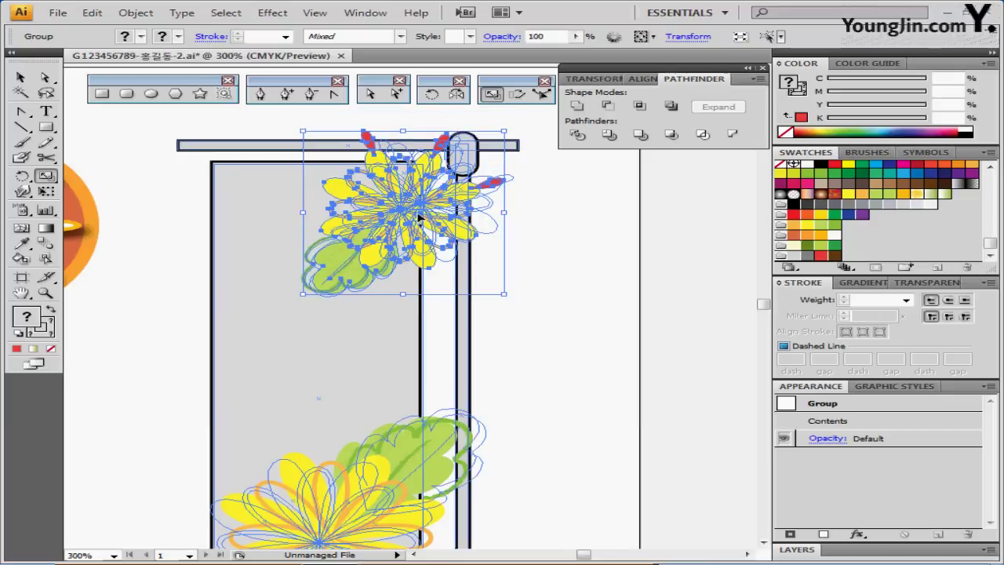
left_click(482, 251)
scroll(466, 235, "down", 1)
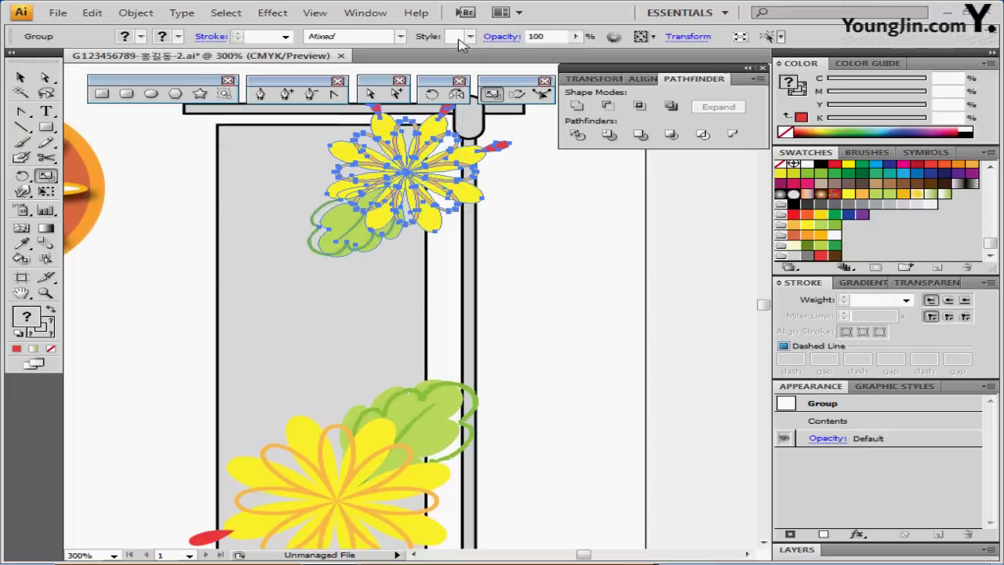
Step: Set the opacity of the upper flower group to 60% and deselect it
left_click(514, 34)
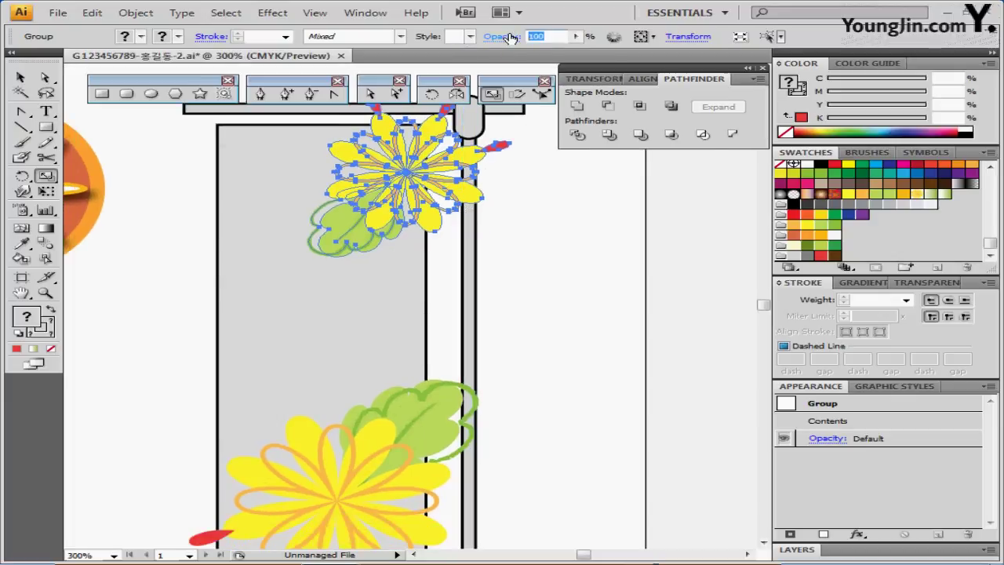
type("60")
key("Return")
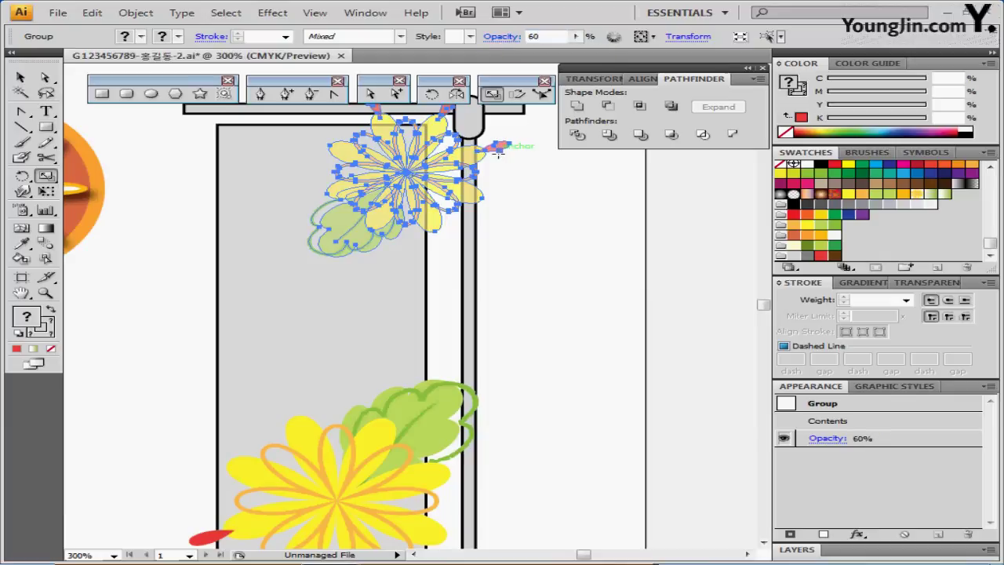
left_click(175, 295)
Step: Copy the 국화꽃빵 text from the green pillow box and place it on the banner between the two flowers
key("ctrl+minus")
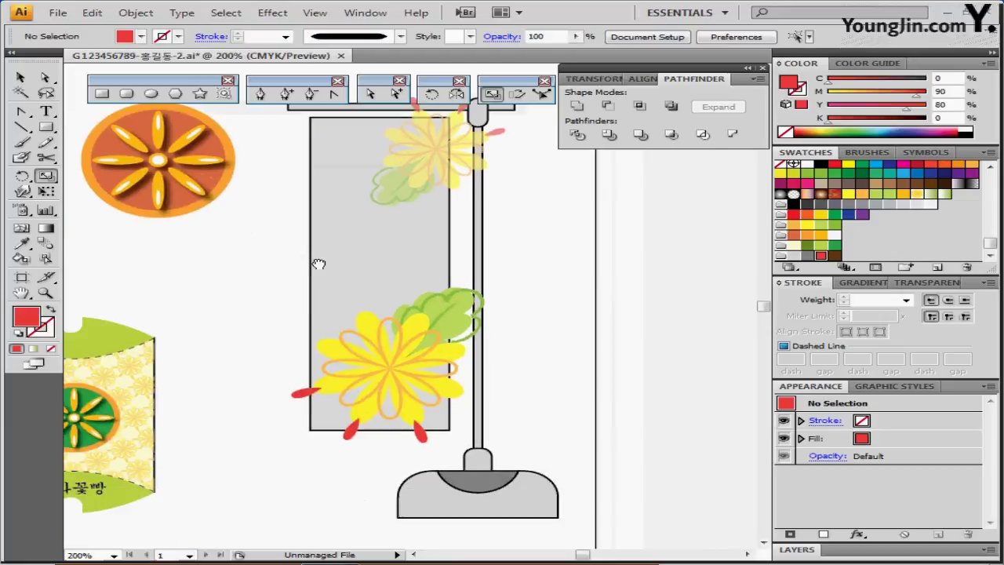
left_click_drag(316, 264, 306, 265)
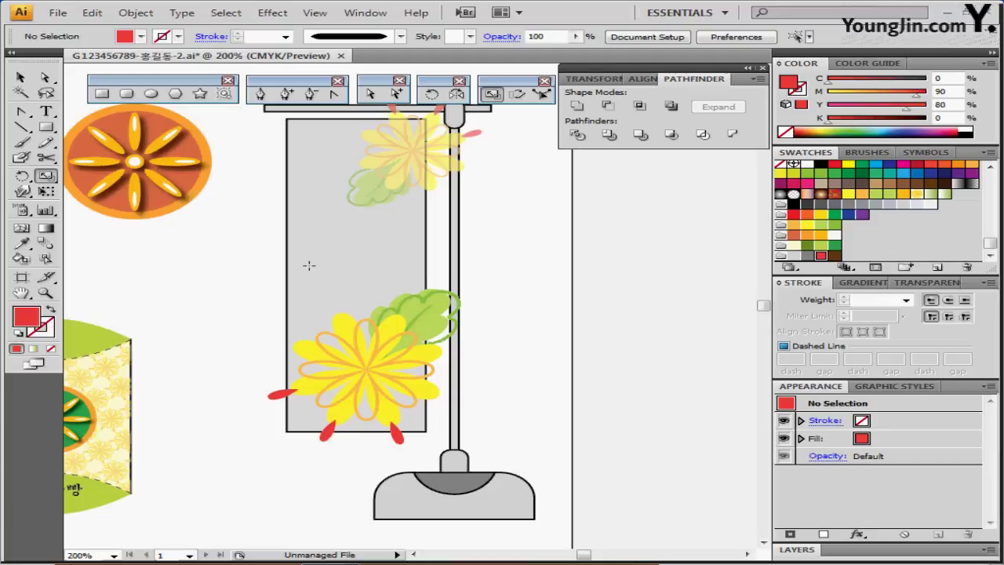
left_click(47, 112)
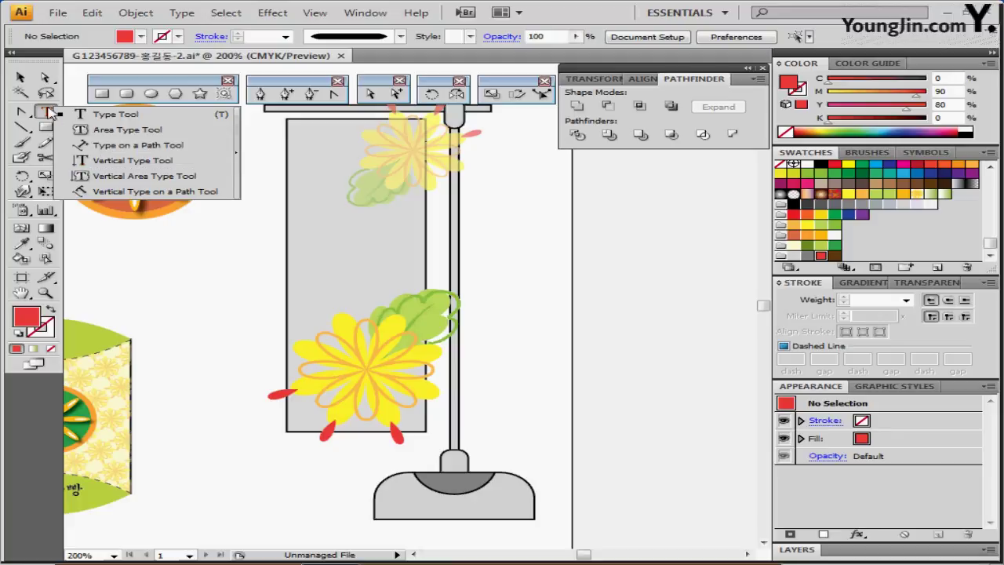
left_click(48, 113)
scroll(327, 269, "left", 10)
scroll(329, 269, "down", 5)
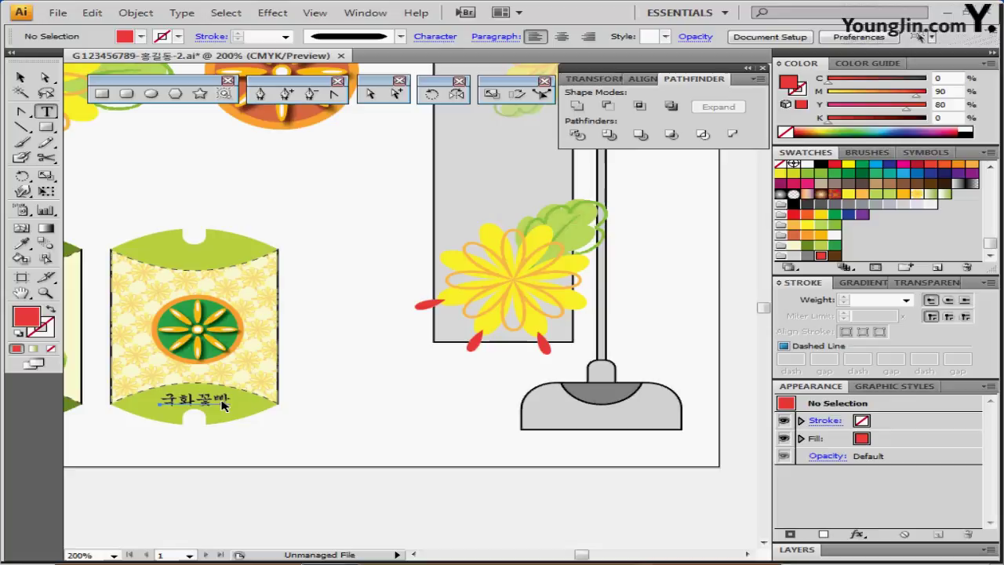
left_click(160, 400)
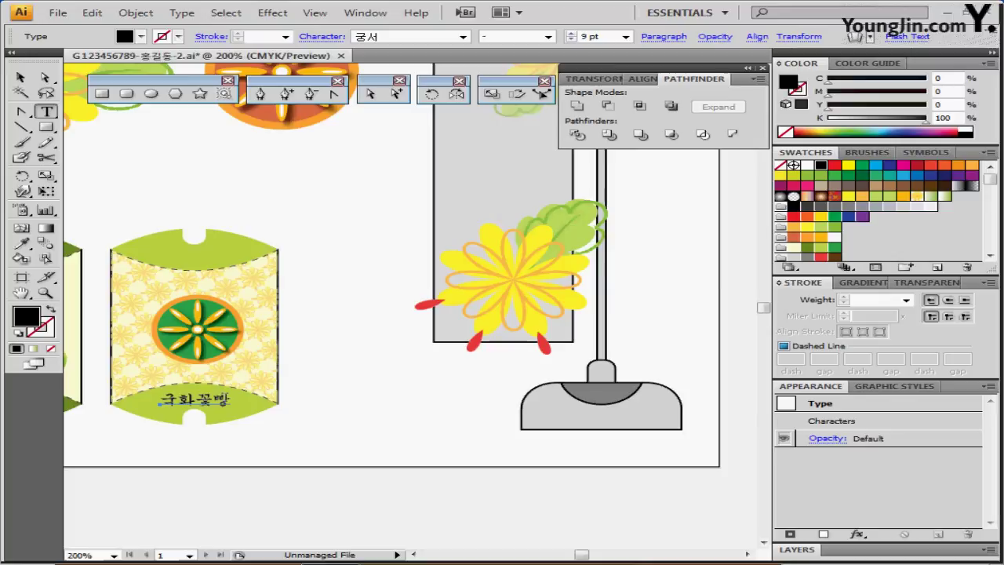
left_click_drag(301, 269, 125, 388)
key("ctrl+v")
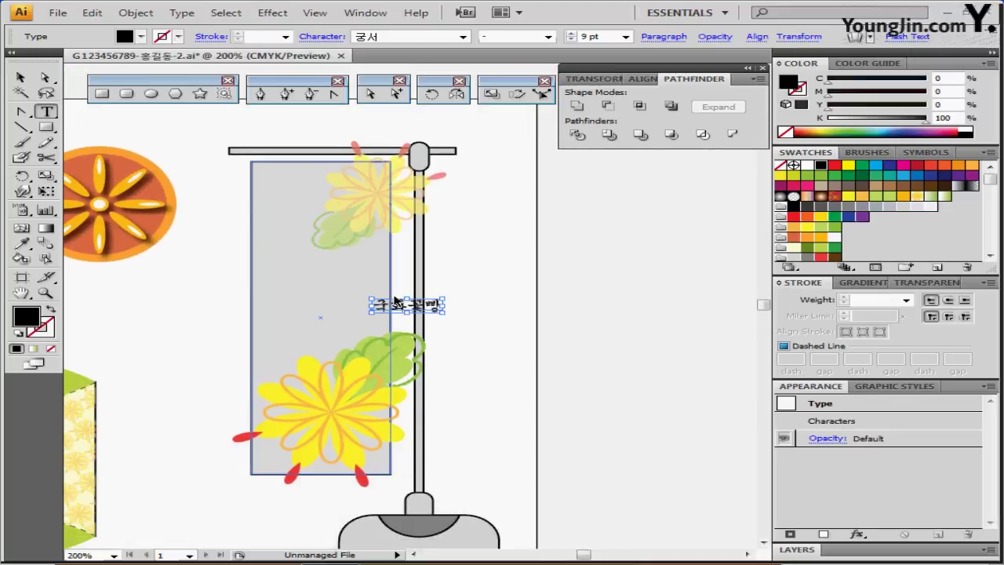
left_click_drag(400, 306, 326, 279)
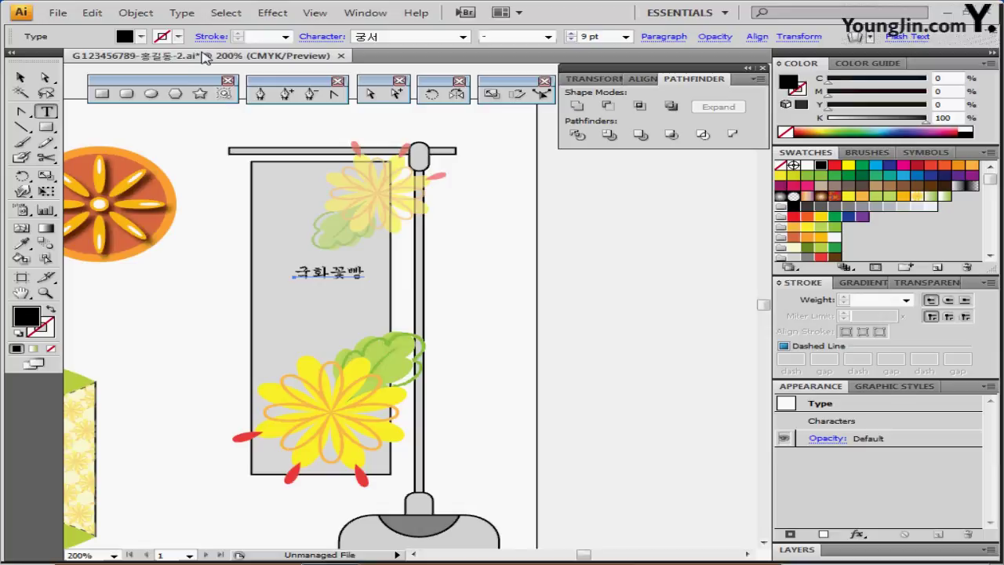
Step: Change the orientation of the banner's 국화꽃빵 text to vertical
left_click(192, 16)
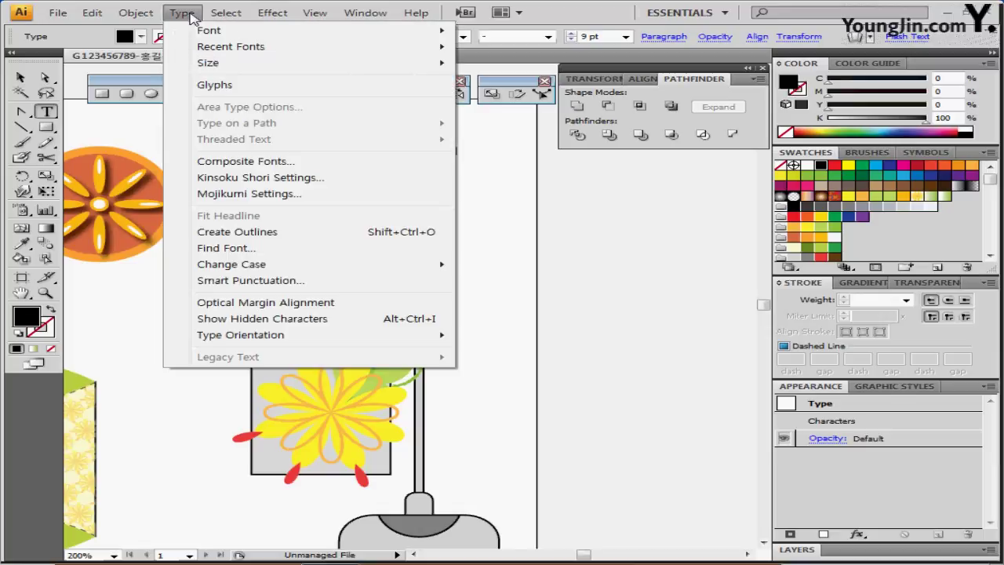
mouse_move(279, 339)
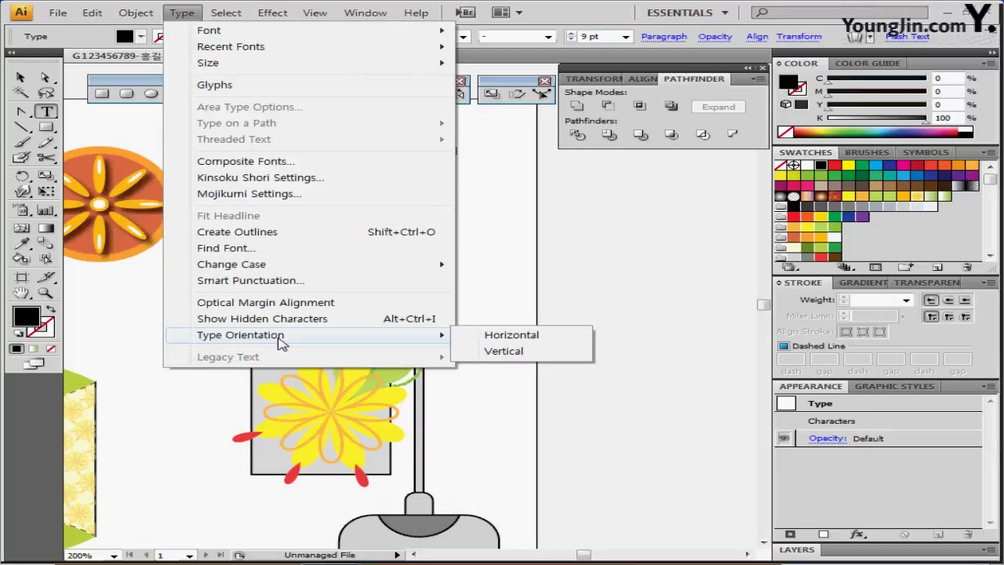
left_click(505, 351)
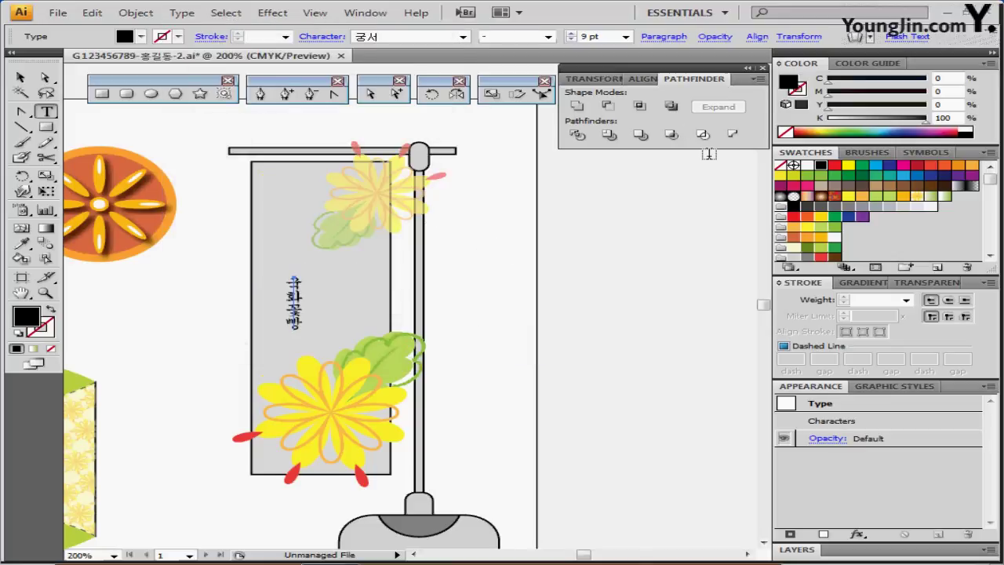
Step: Set the font size of the vertical 국화꽃빵 text to 30 pt, keeping the 궁서 font
key("ctrl+t")
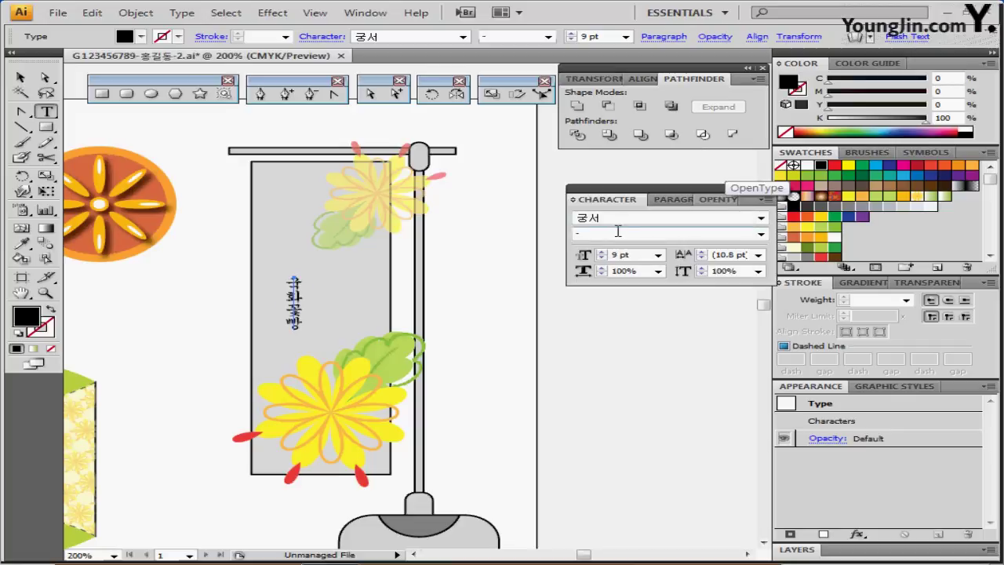
left_click(635, 217)
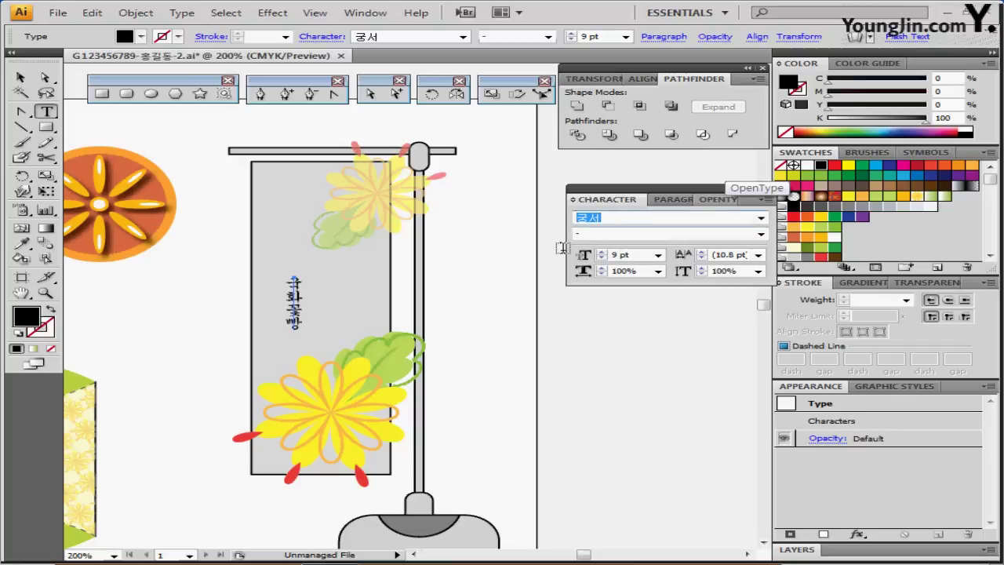
left_click(659, 256)
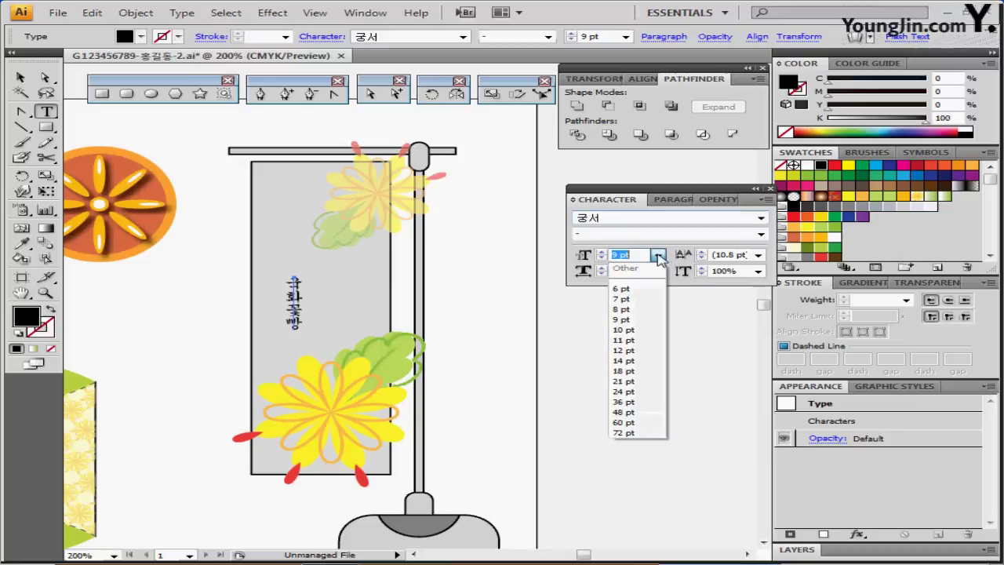
key("Down")
key("Down")
key("Down")
key("Down")
key("Down")
key("Down")
key("Down")
key("Return")
left_click(617, 254)
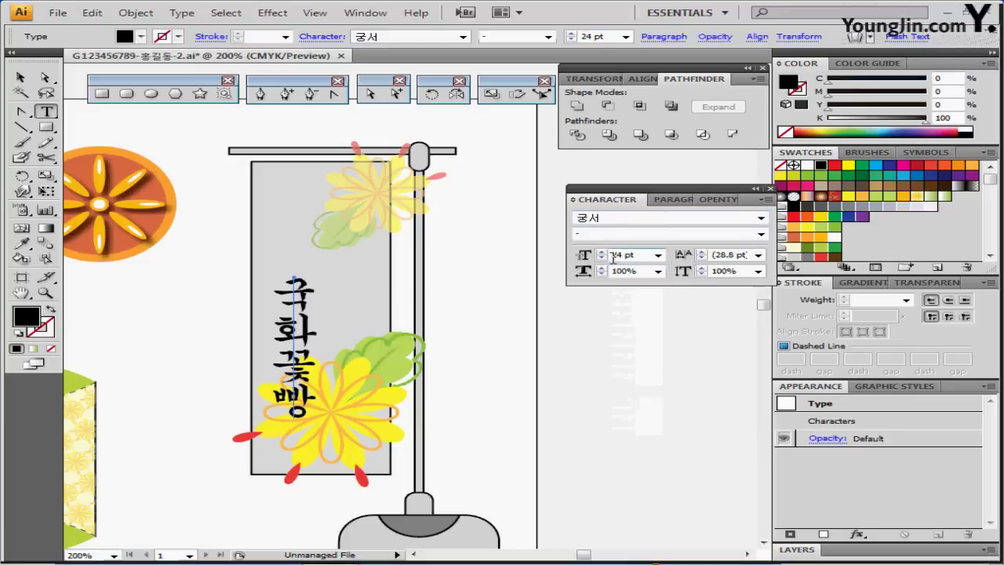
type("30")
key("Return")
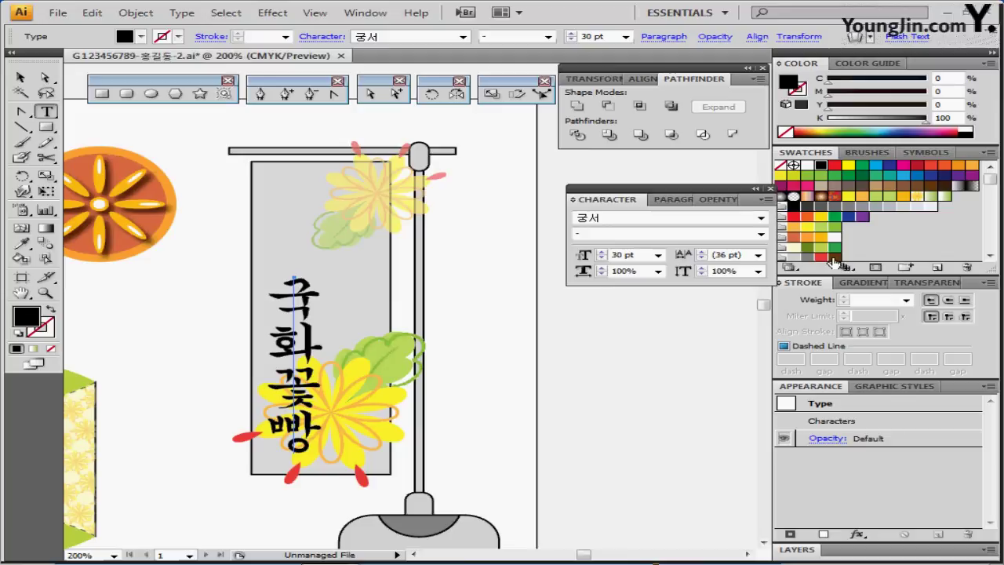
Step: Fill the lettering with dark brown (C40 M70 Y100 K50) and move it up to sit above the lower flower on the banner
left_click(833, 256)
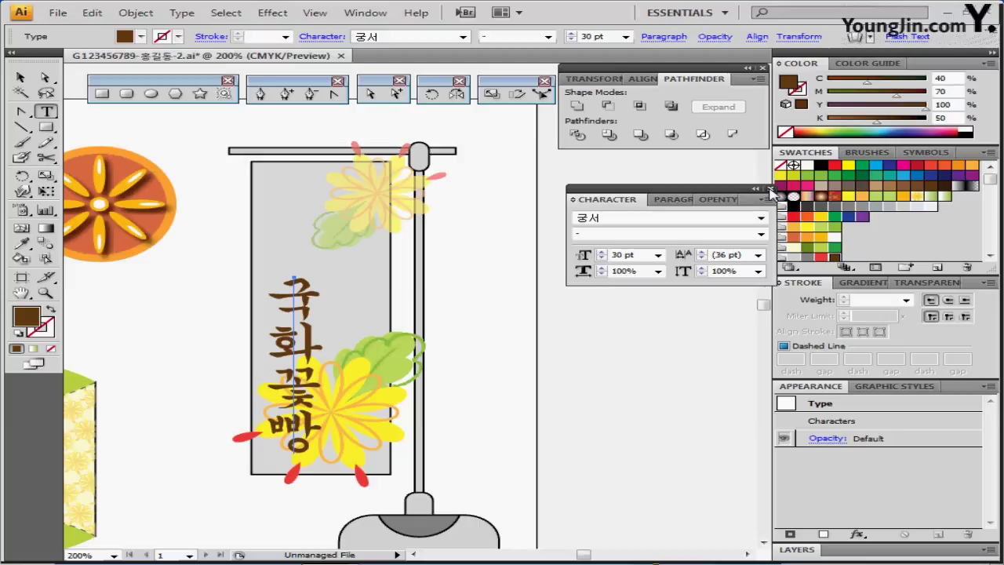
left_click(769, 189)
left_click_drag(308, 306, 304, 228)
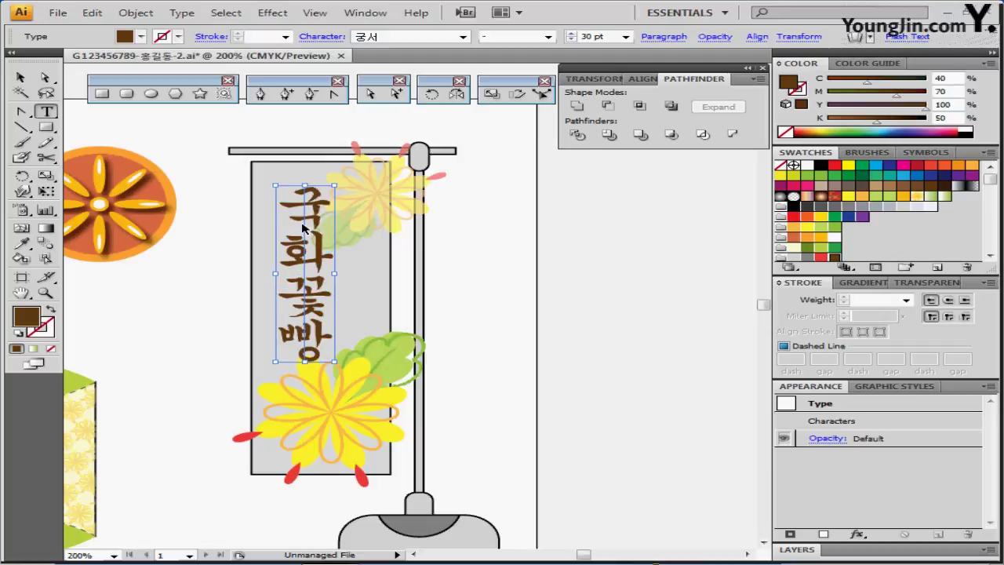
key("ctrl")
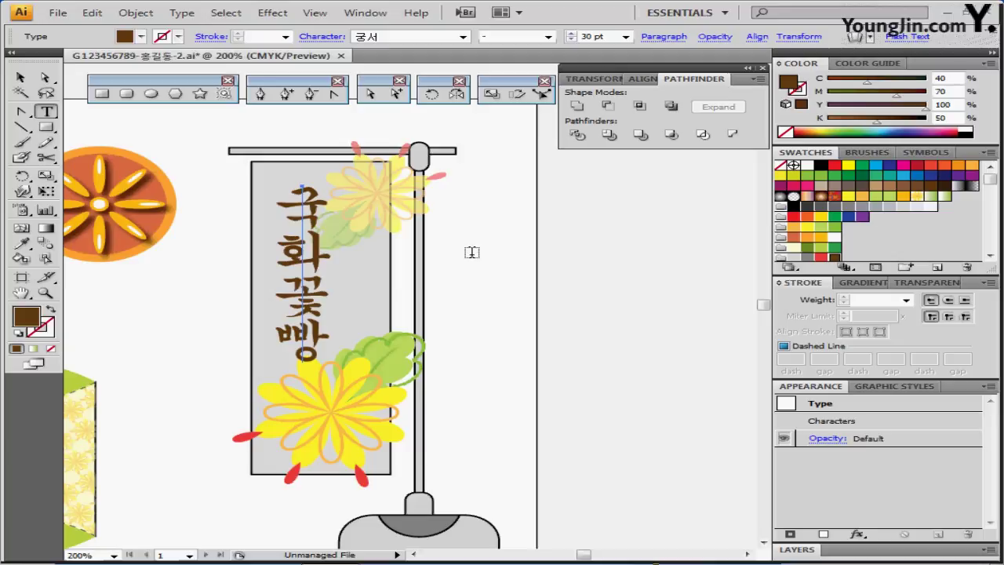
left_click_drag(471, 254, 516, 291)
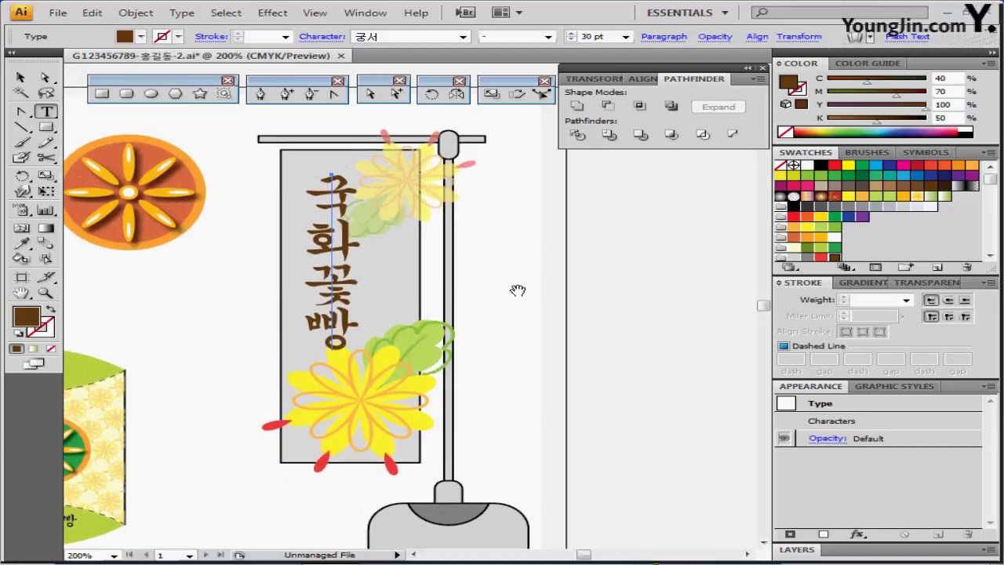
Step: Bring the grey banner rectangle to the front of the flowers and lettering
left_click(333, 192, "ctrl")
left_click(289, 170, "ctrl")
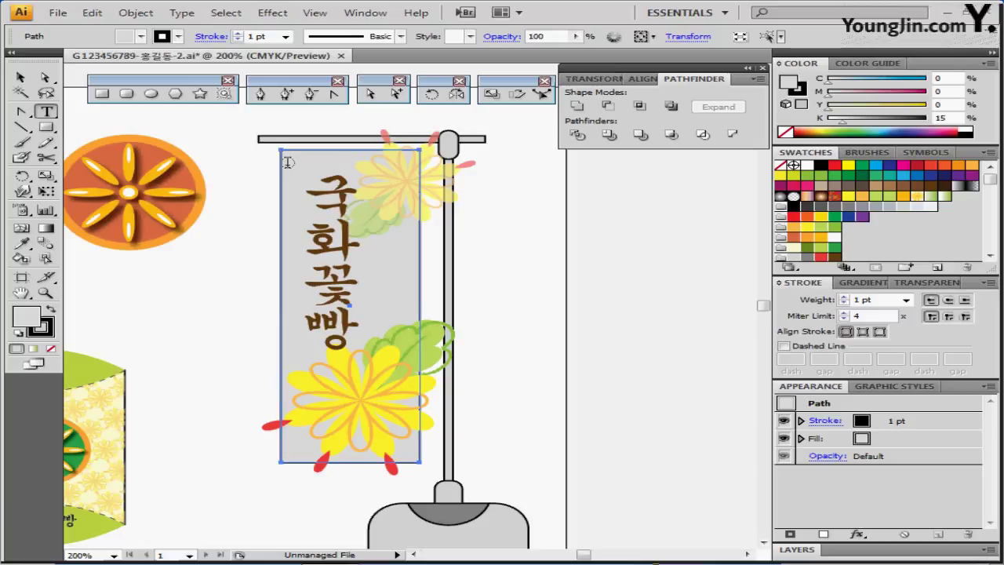
left_click(21, 79)
right_click(300, 168)
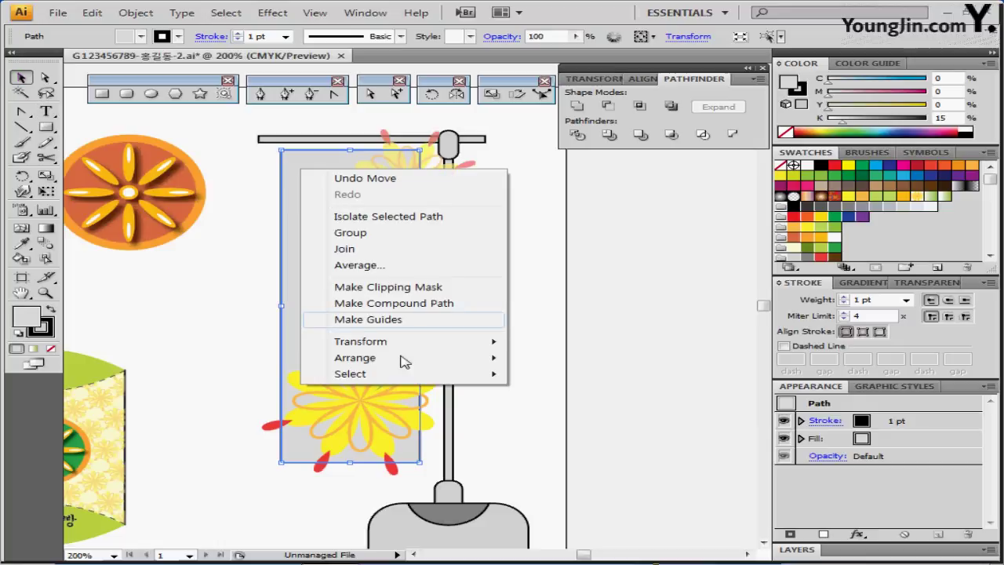
mouse_move(487, 357)
left_click(563, 359)
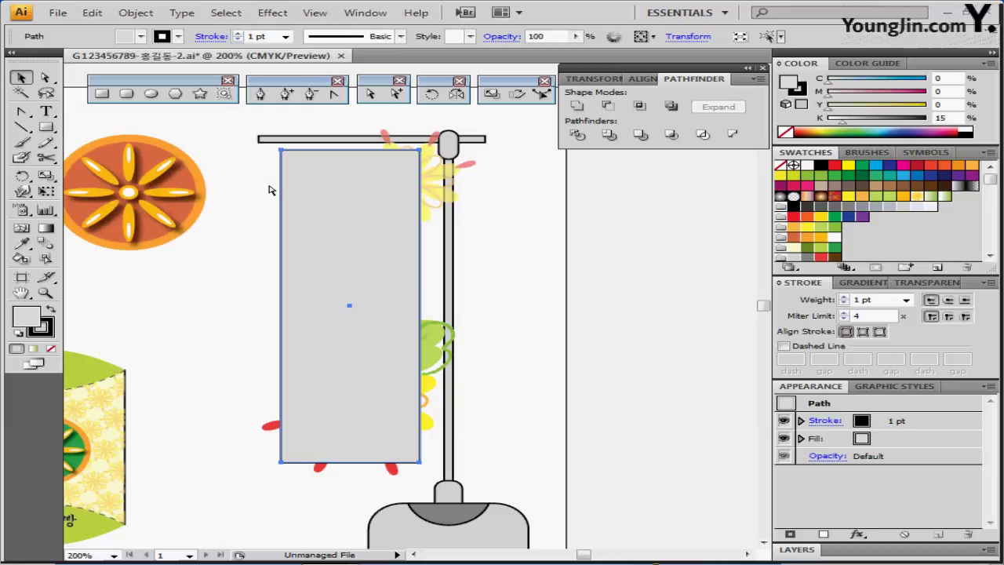
Step: Select the banner rectangle with both flower groups and the lettering, make a clipping mask from them and deselect
left_click_drag(263, 160, 422, 448)
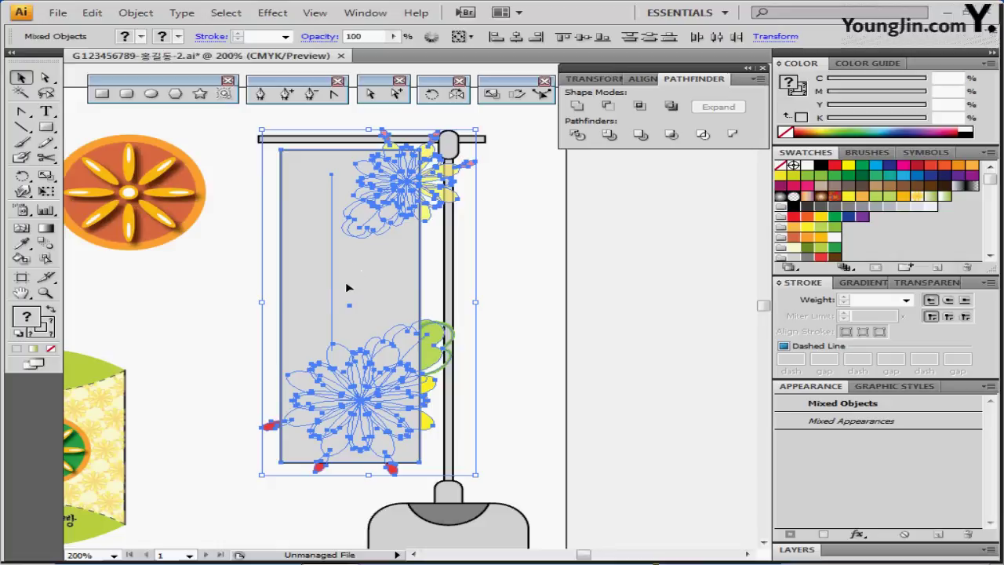
right_click(318, 223)
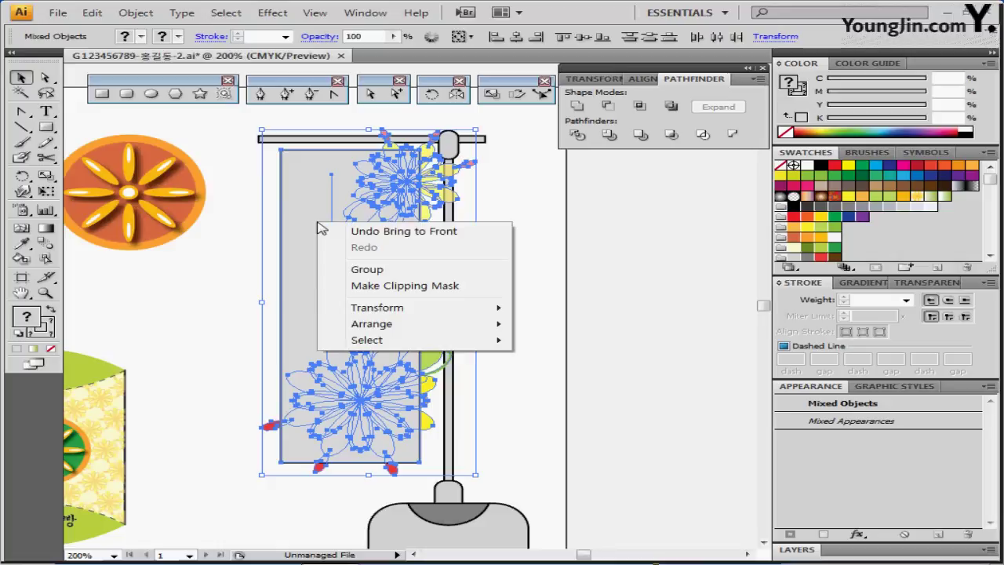
left_click(421, 287)
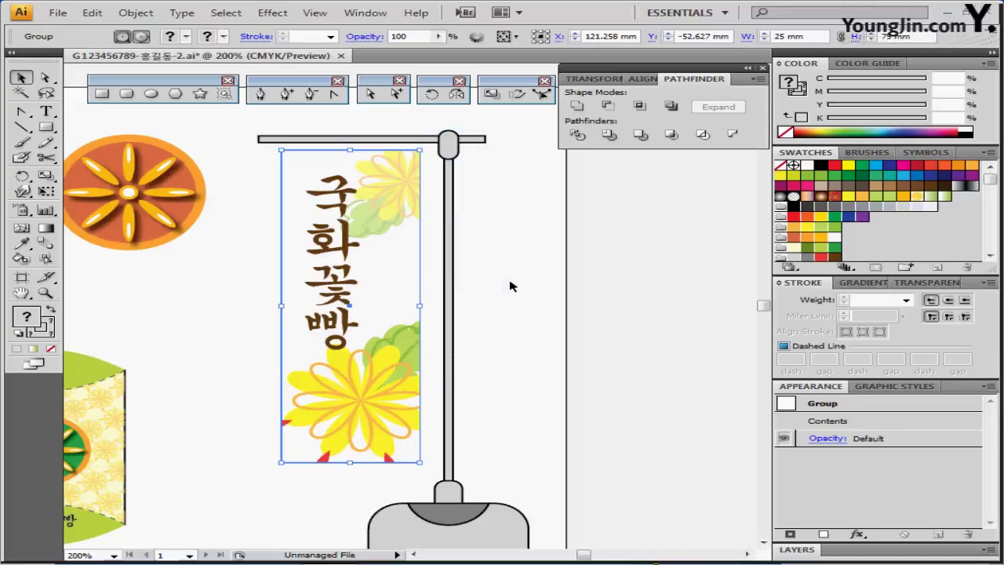
left_click(563, 274)
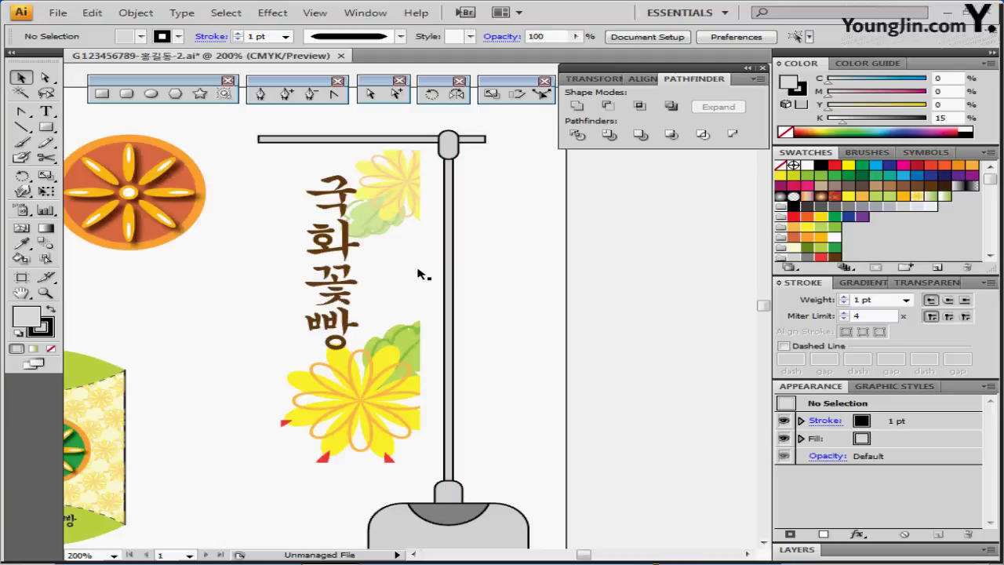
Step: Isolate the banner's clipping path and fill it with the white-to-green linear gradient swatch at a 90° angle
left_click(421, 224)
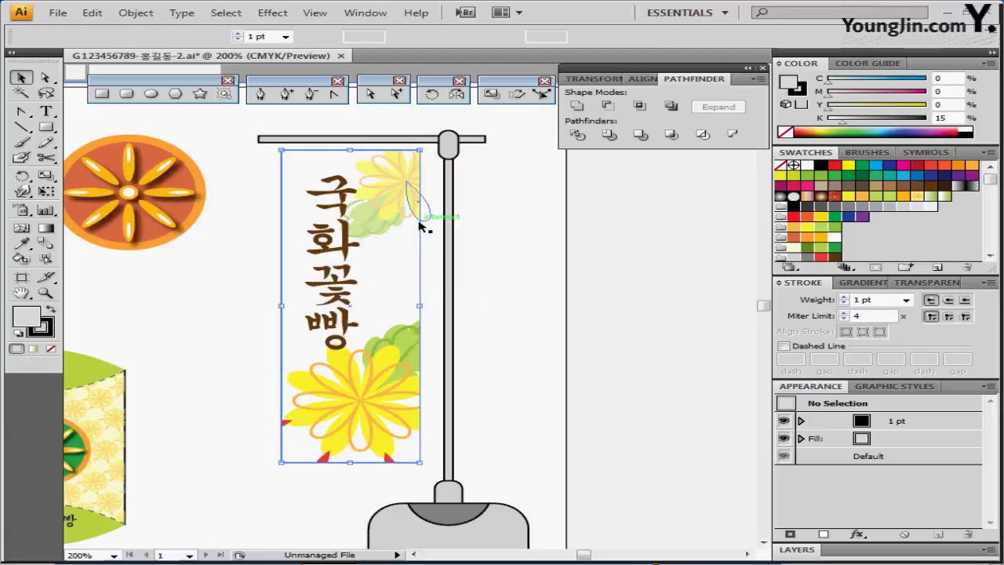
double_click(421, 225)
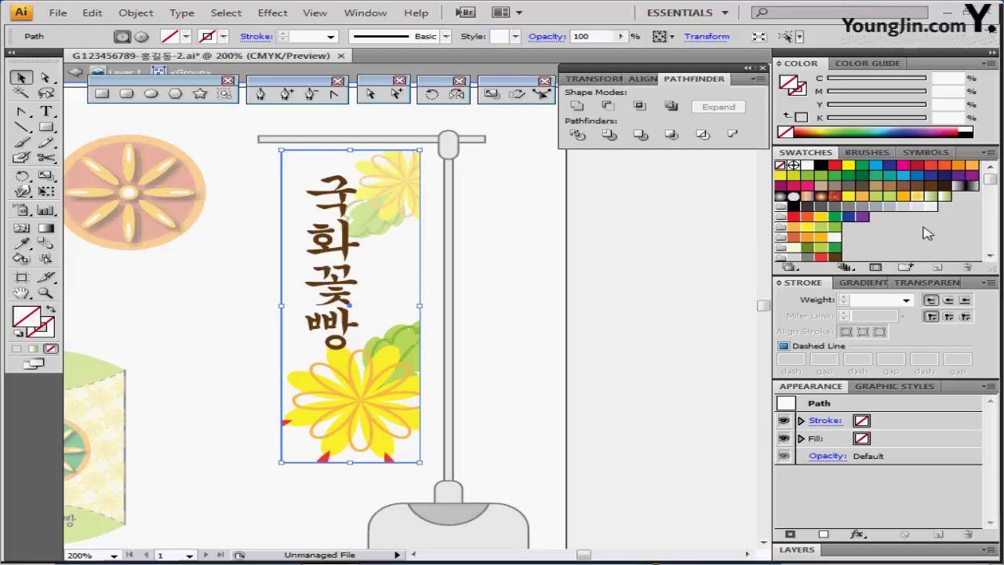
left_click(943, 197)
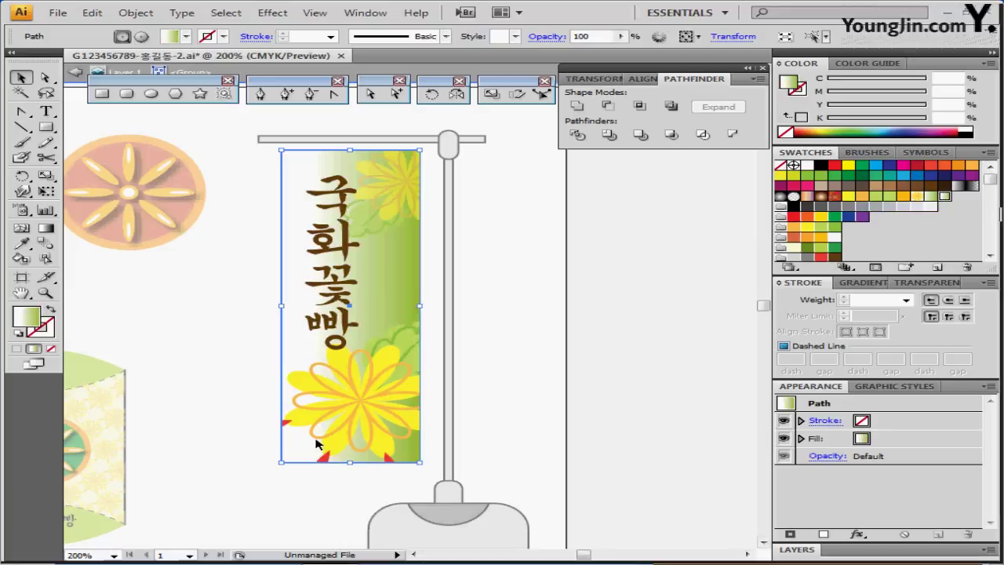
left_click(881, 282)
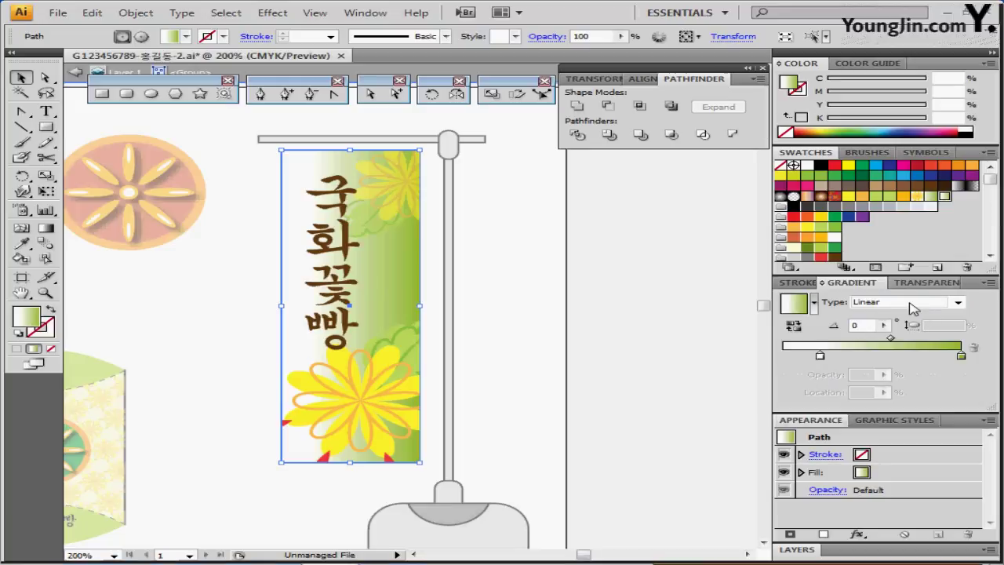
left_click(868, 325)
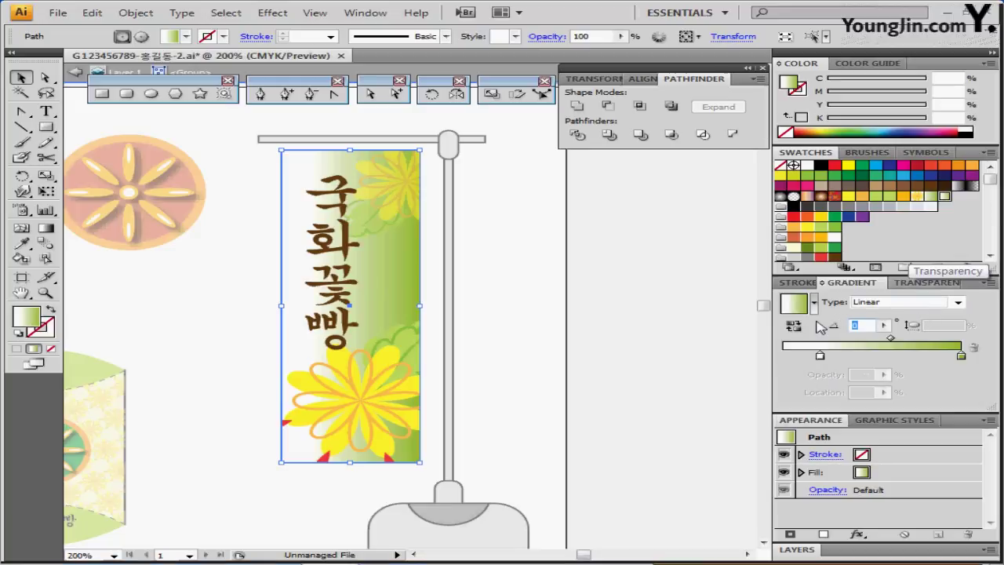
type("90")
key("Return")
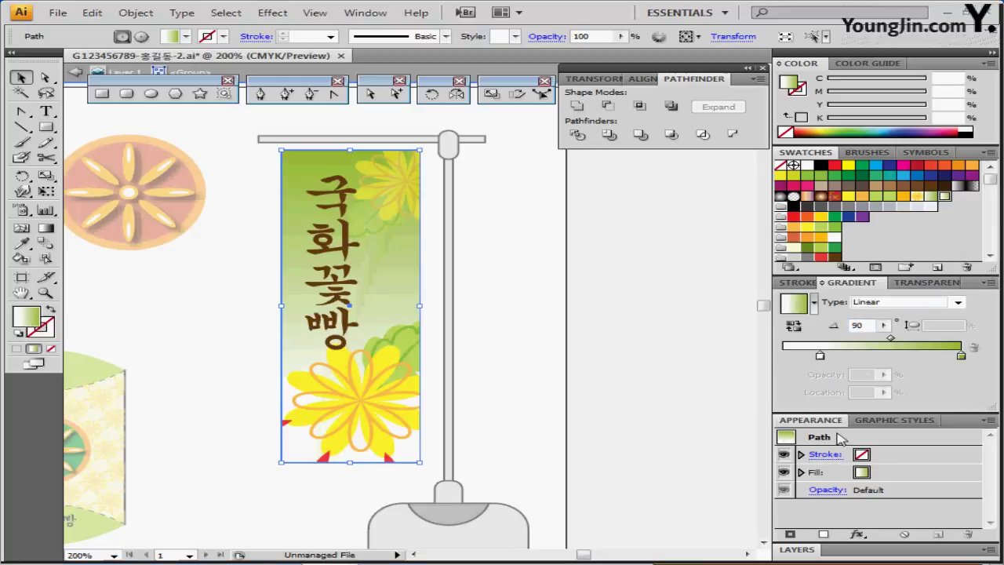
Step: Examine the colour values of the white and green stops in the banner's gradient
left_click(821, 356)
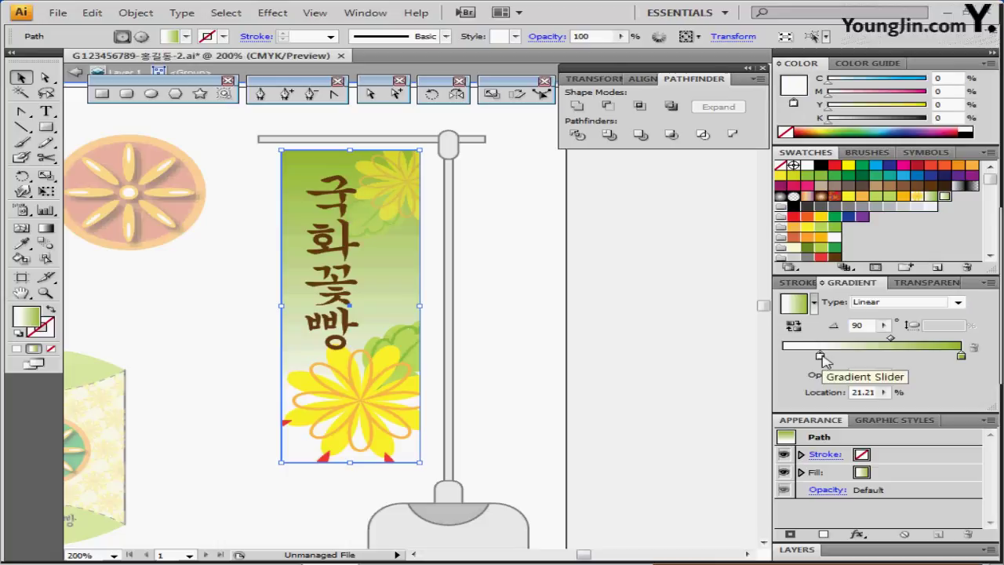
double_click(820, 356)
left_click(951, 356)
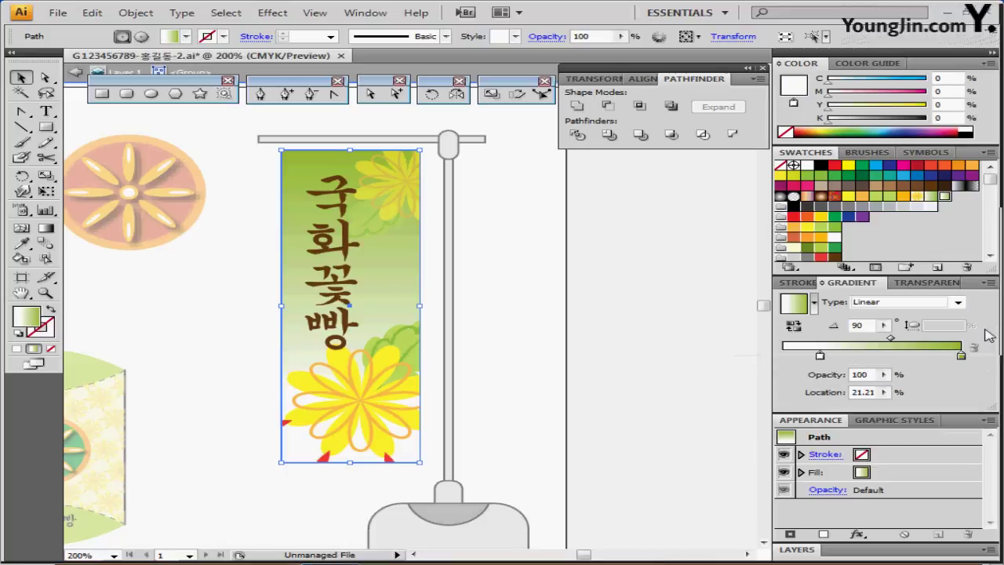
left_click(962, 356)
double_click(961, 355)
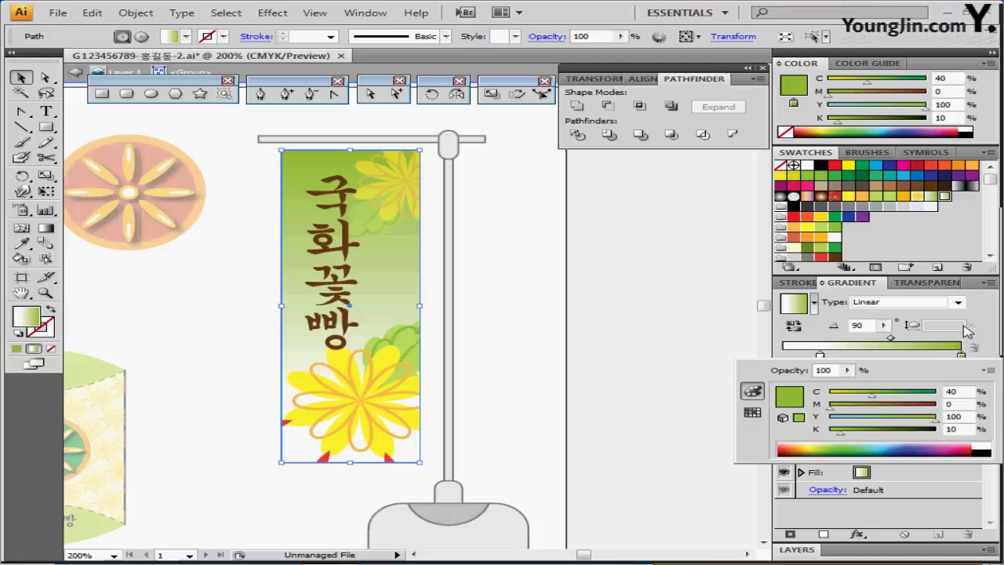
left_click(986, 326)
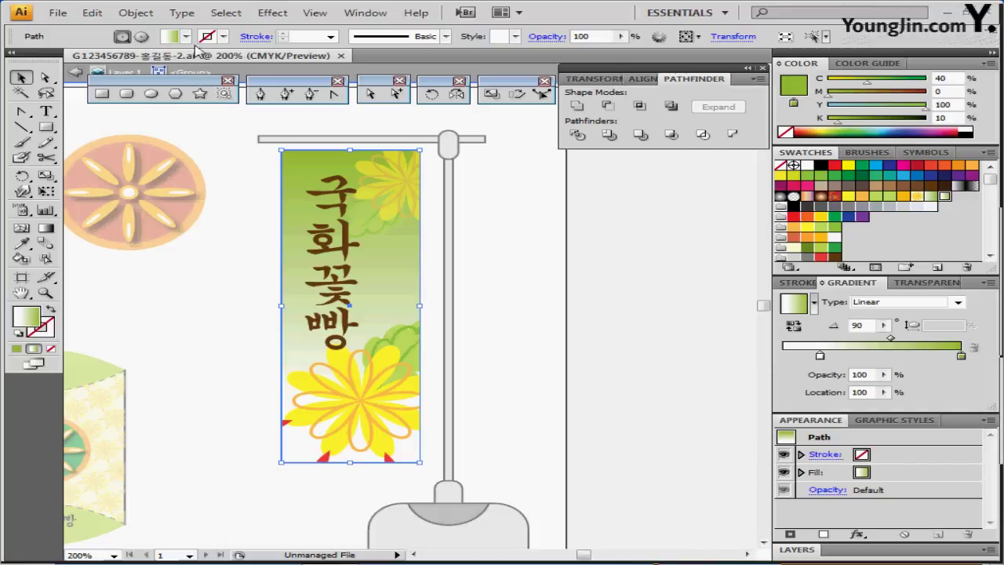
Step: Give the banner's clipping path a 1 pt black stroke and leave isolation mode
left_click(157, 36)
left_click(69, 51)
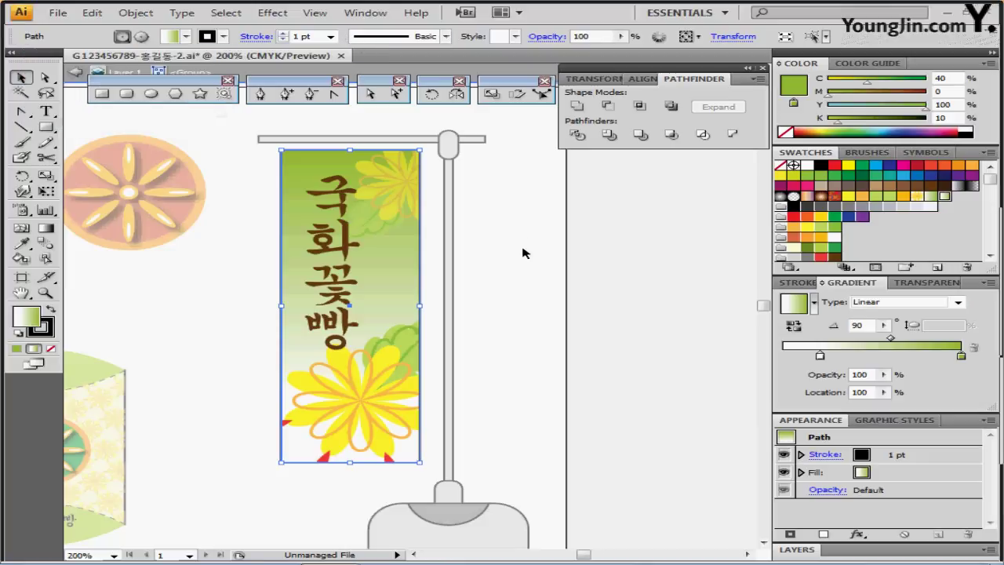
double_click(527, 274)
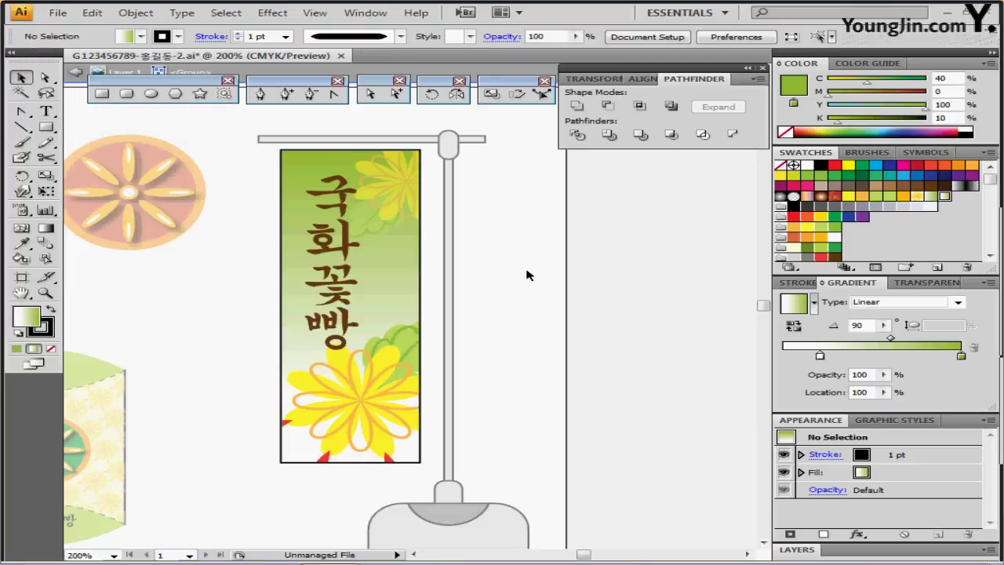
Step: Fit the whole artboard in view to review the flowers, packages and finished banner together
left_click(402, 318, "ctrl+alt")
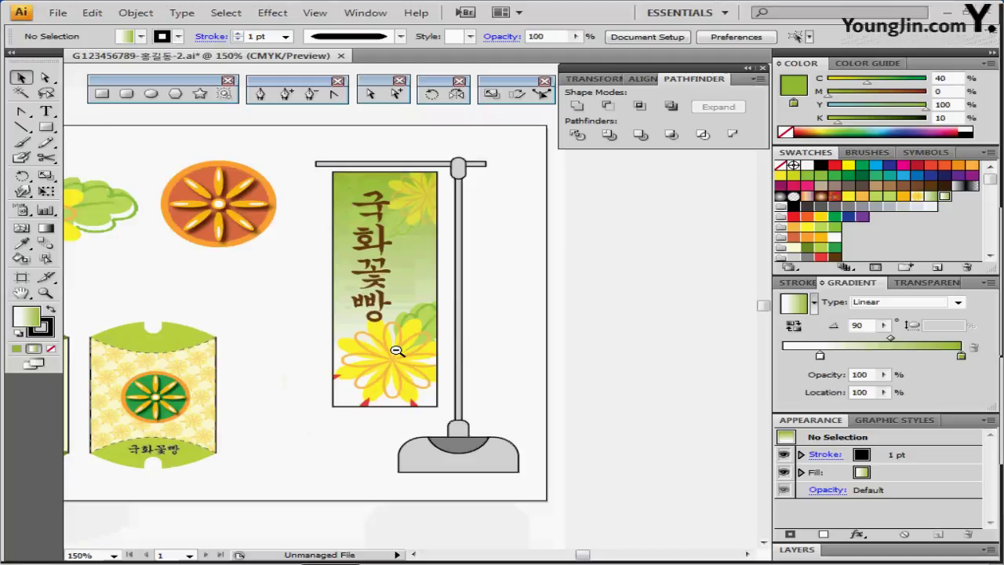
left_click(396, 350, "ctrl+alt")
left_click_drag(387, 325, 407, 284)
left_click(22, 294)
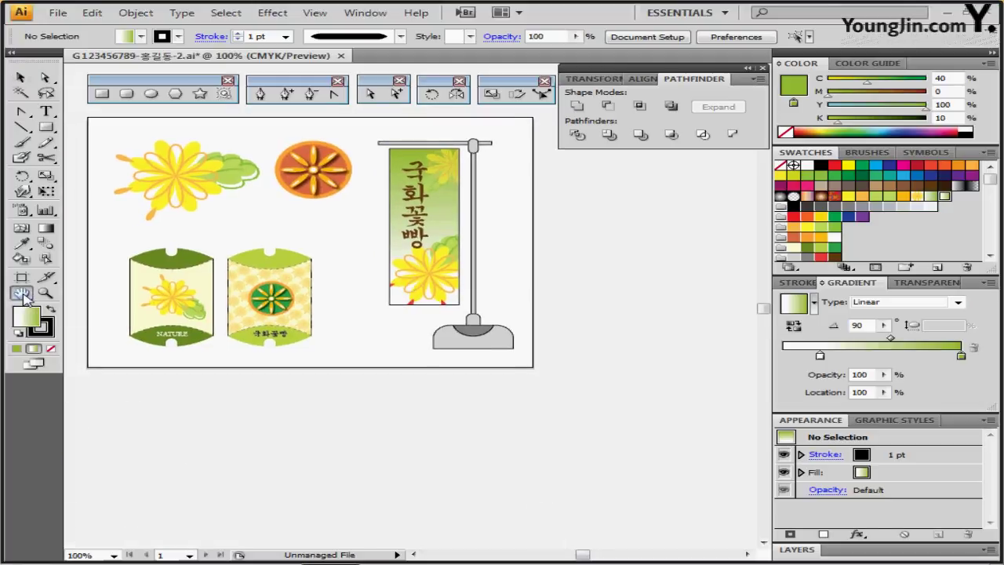
double_click(22, 294)
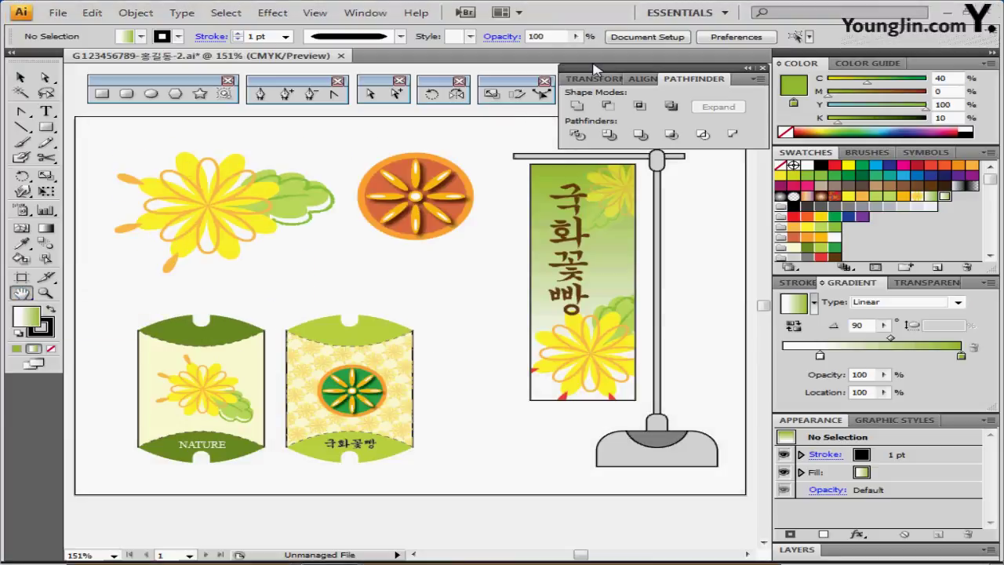
left_click_drag(594, 66, 594, 63)
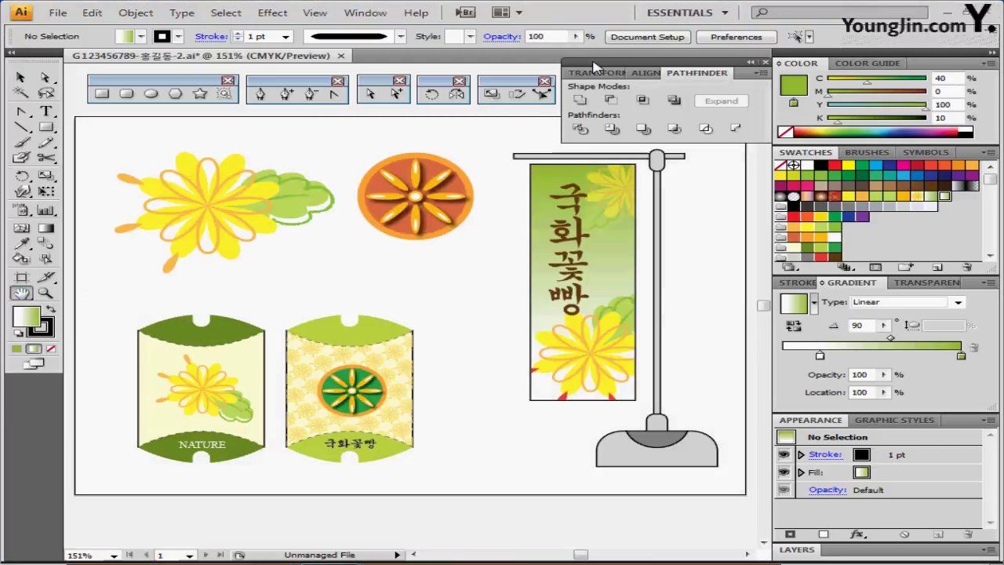